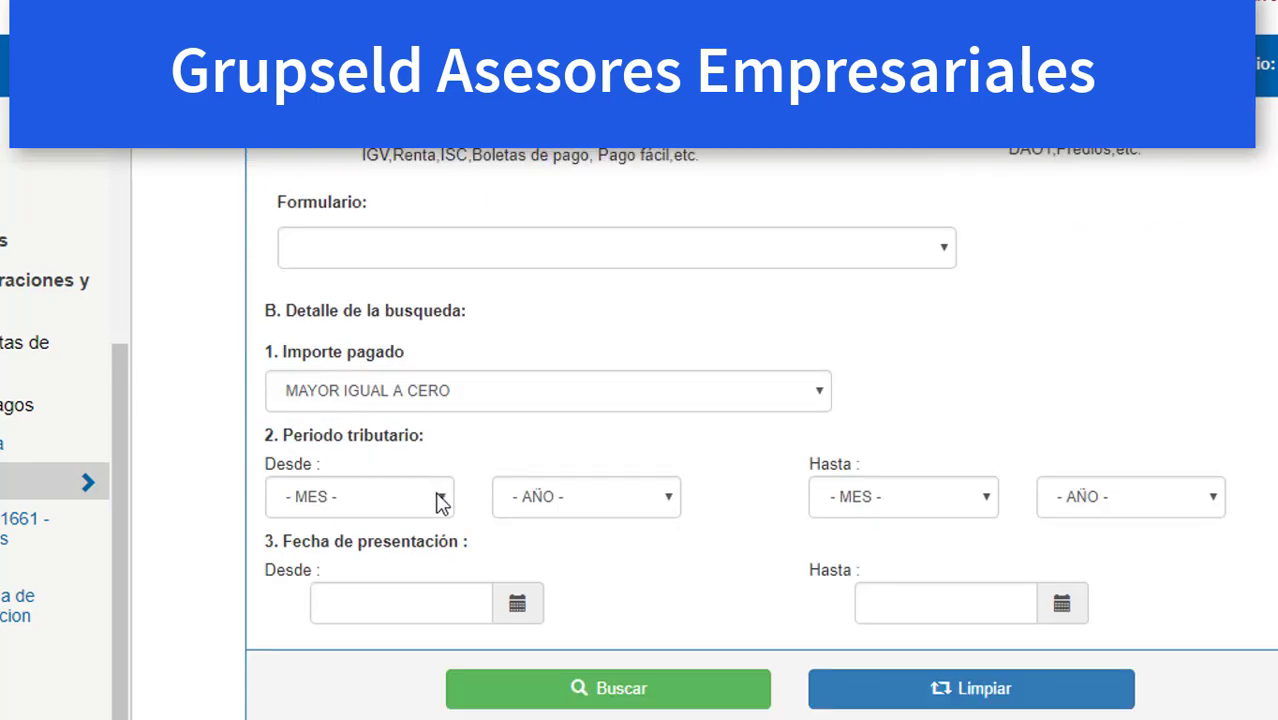
Open the Periodo Desde month list on the Consulta de Declaraciones y Pagos search form.
{"action": "left_click", "coordinate": [440, 503]}
Set the tax period range from ENERO 2018 to JULIO 2018.
{"action": "left_click", "coordinate": [320, 237]}
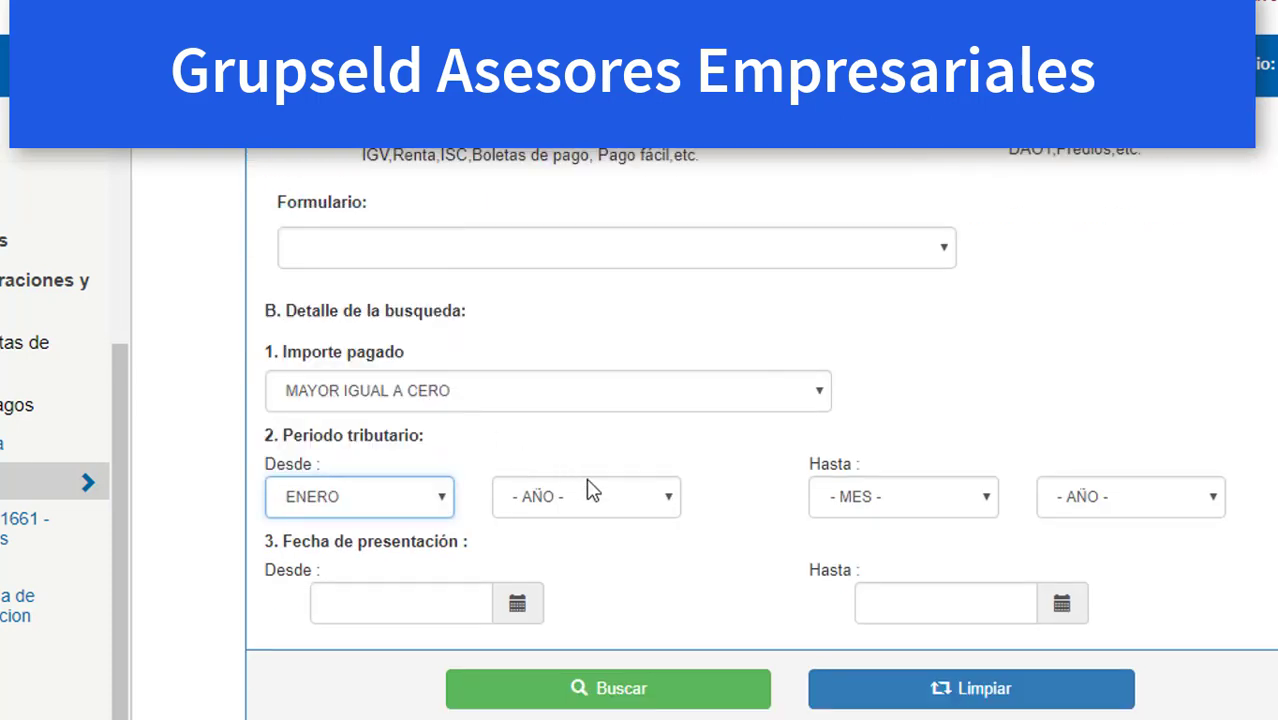
{"action": "left_click", "coordinate": [605, 504]}
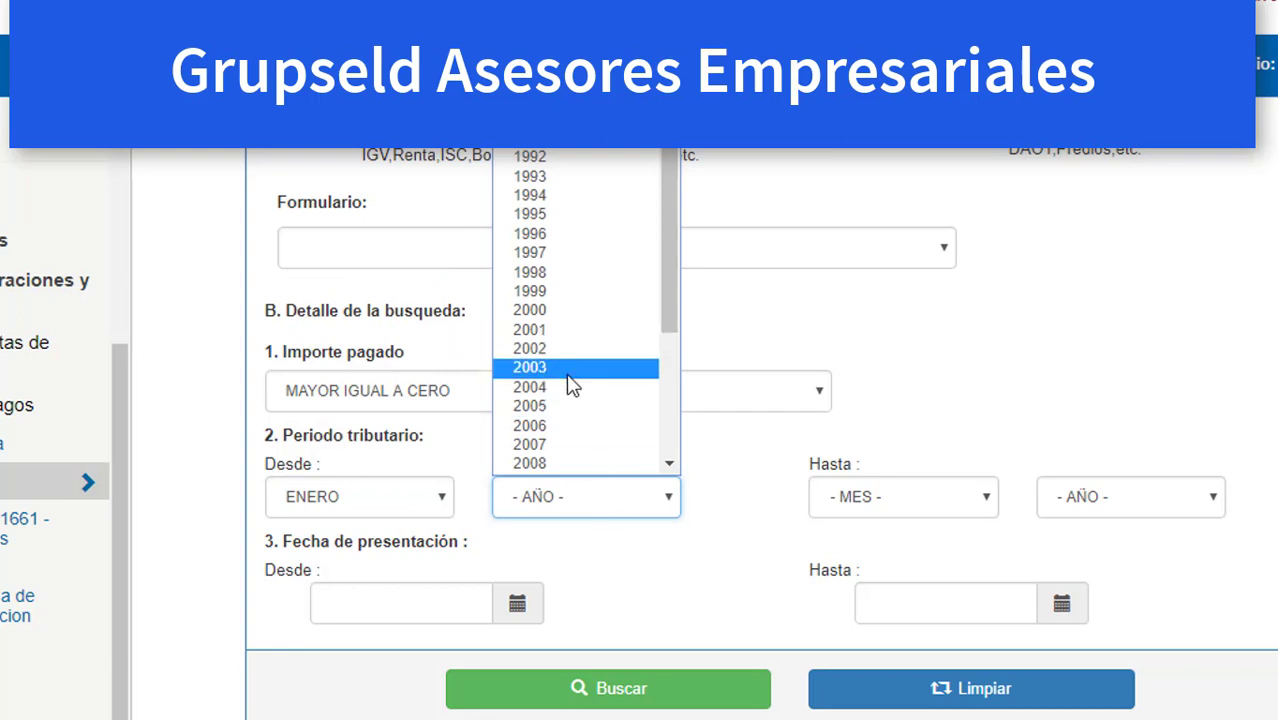
{"action": "scroll", "coordinate": [590, 415], "scroll_direction": "down", "scroll_amount": 4}
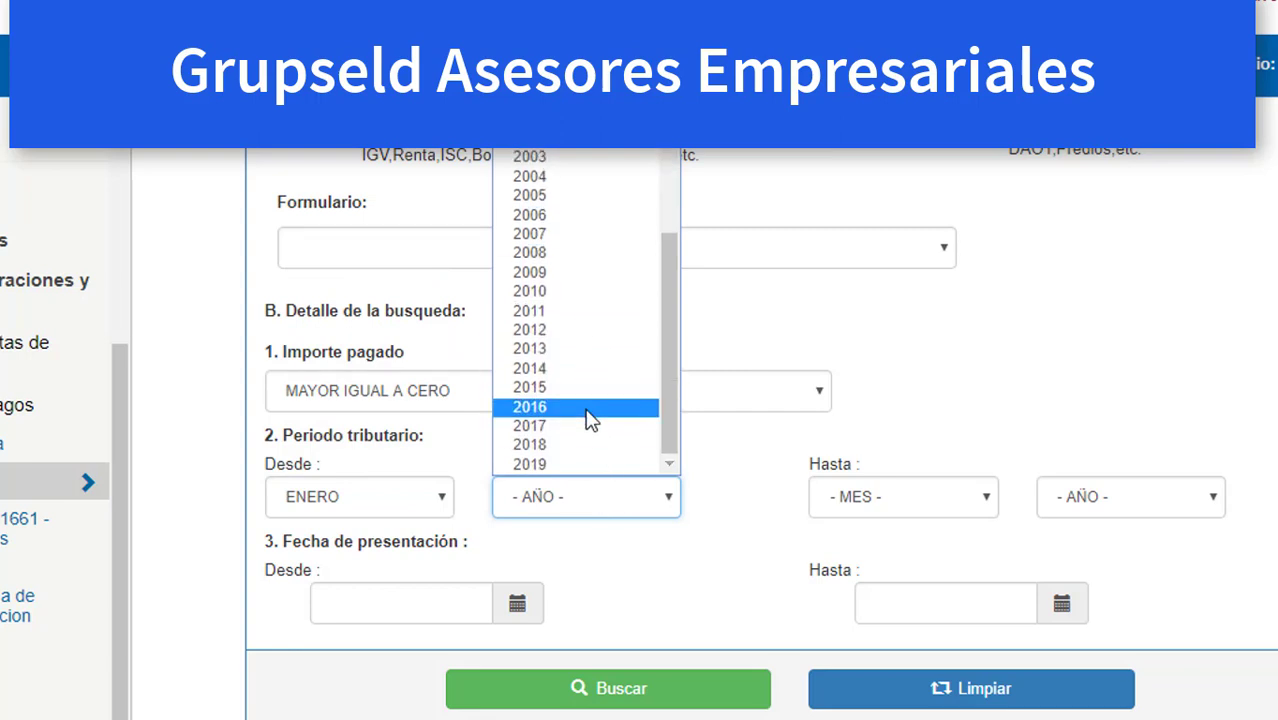
{"action": "left_click", "coordinate": [566, 445]}
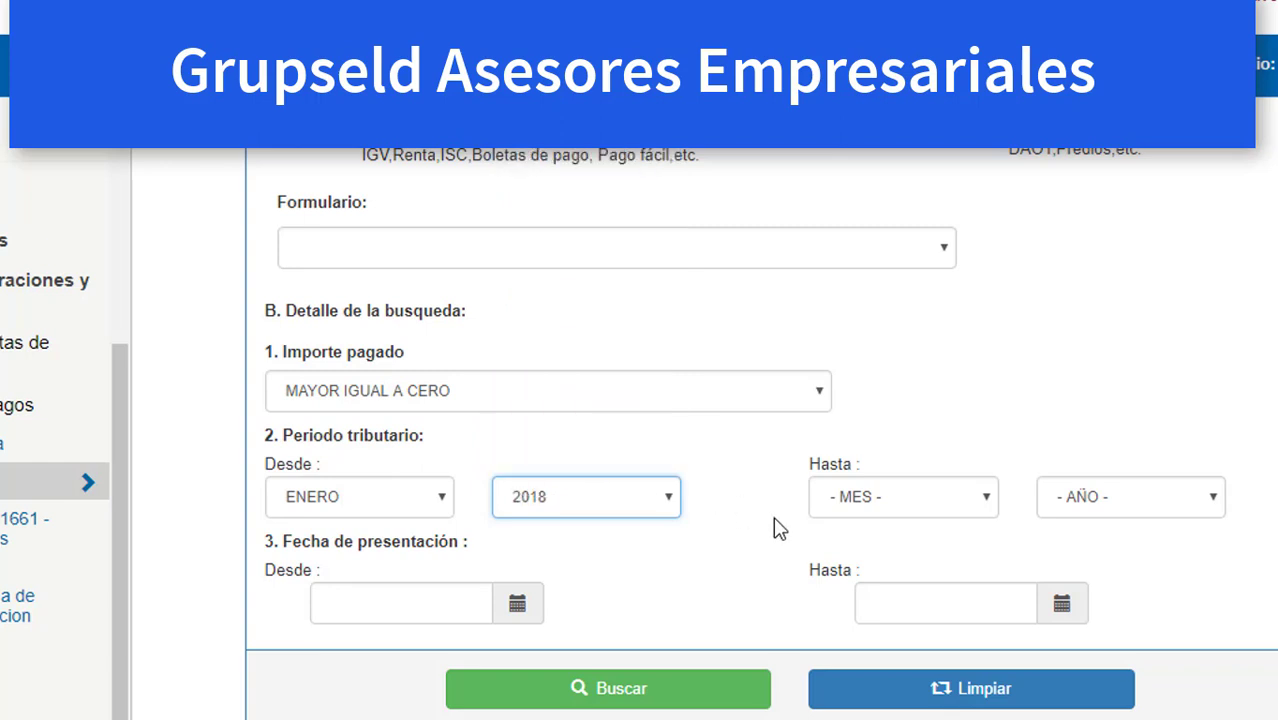
{"action": "left_click", "coordinate": [868, 510]}
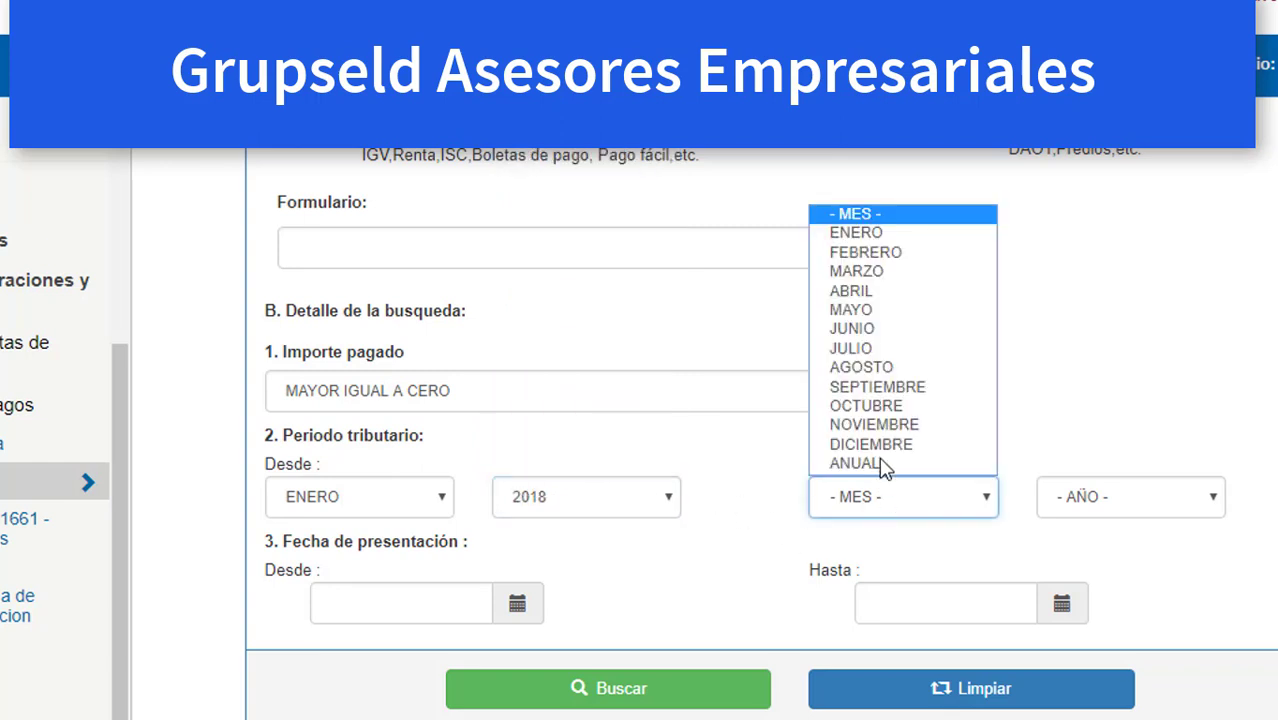
{"action": "left_click", "coordinate": [888, 350]}
{"action": "left_click", "coordinate": [1133, 507]}
{"action": "scroll", "coordinate": [1100, 440], "scroll_direction": "down", "scroll_amount": 4}
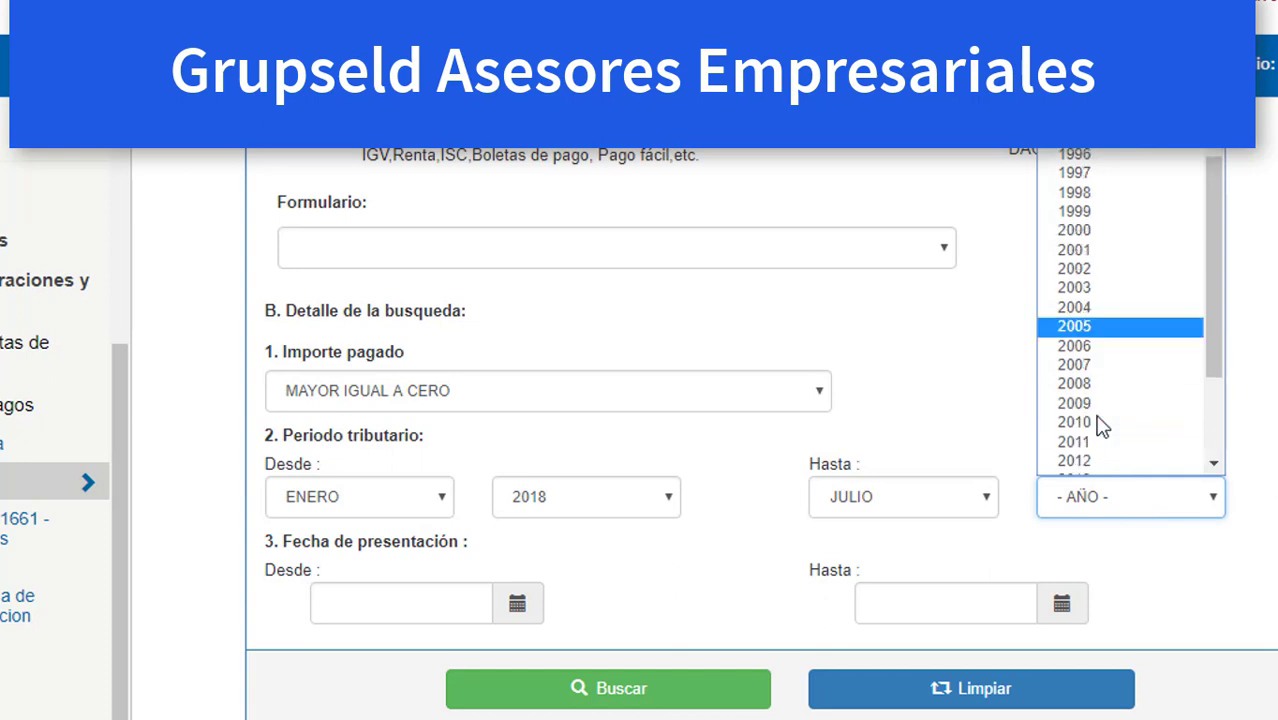
{"action": "left_click", "coordinate": [1075, 445]}
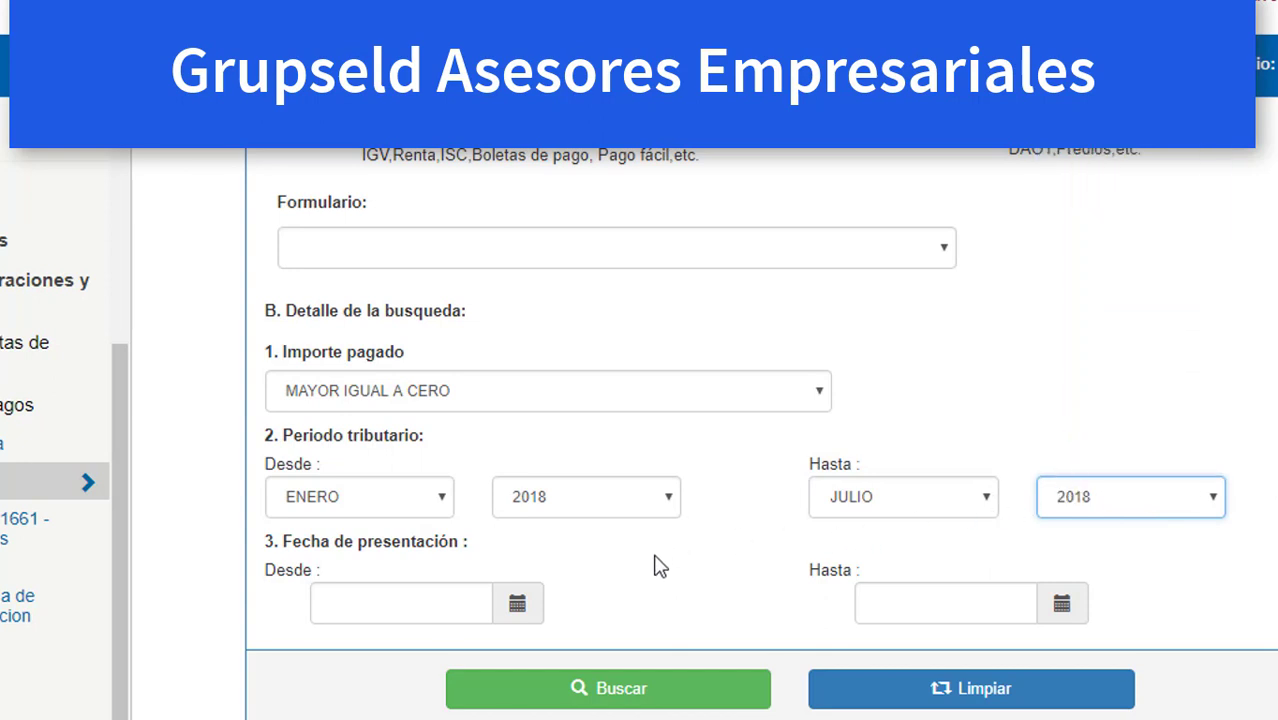
Search, accept the six-month limit alert, then search again with the end month changed to JUNIO.
{"action": "left_click", "coordinate": [640, 692]}
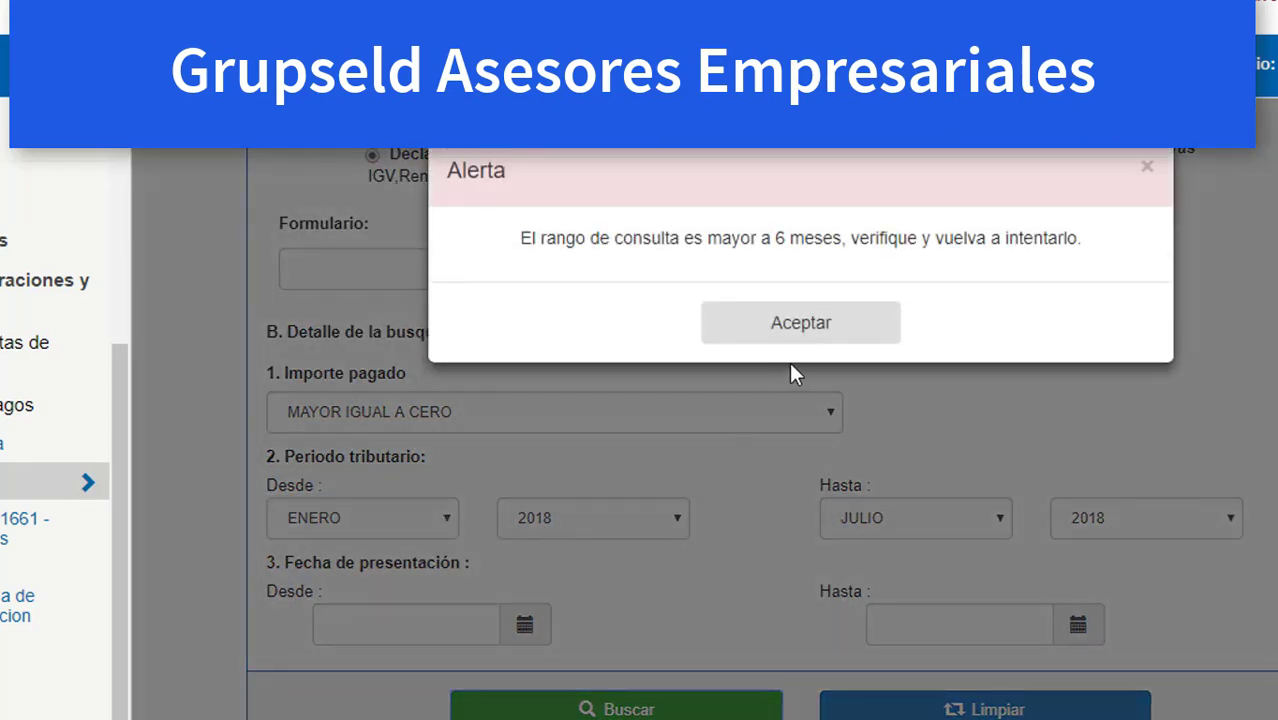
{"action": "left_click", "coordinate": [793, 336]}
{"action": "left_click", "coordinate": [962, 500]}
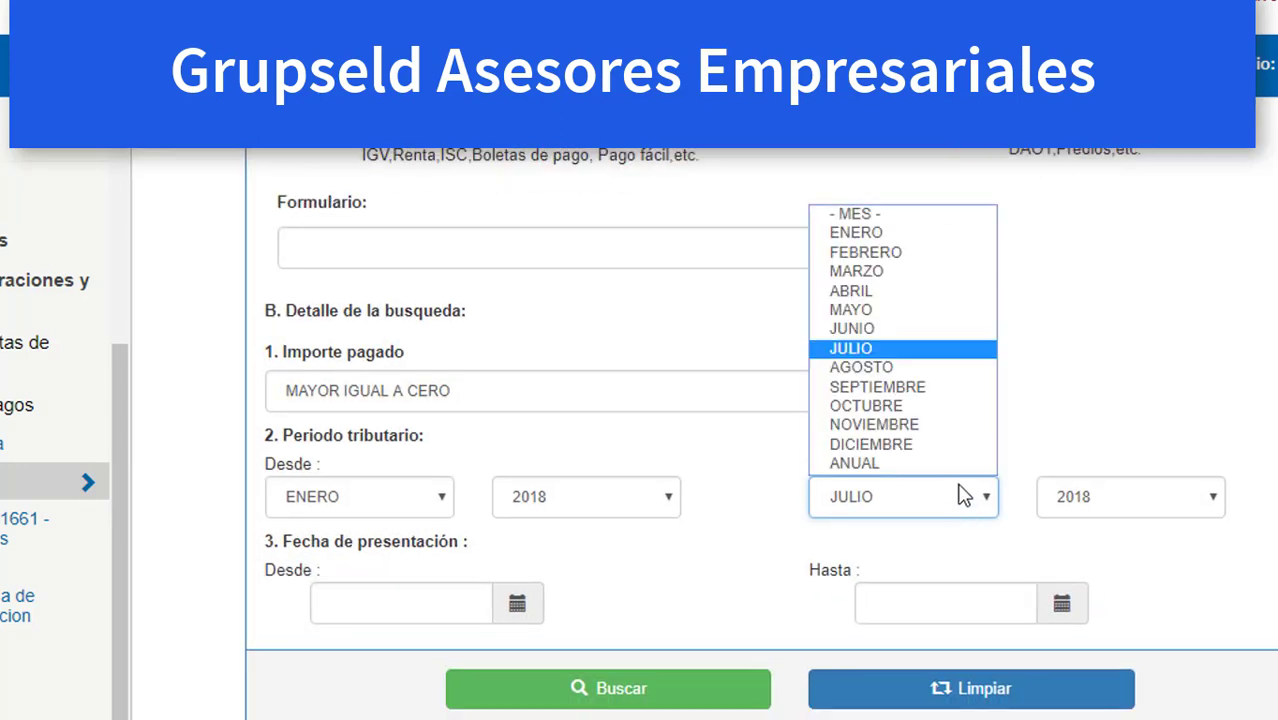
{"action": "left_click", "coordinate": [855, 329]}
{"action": "left_click", "coordinate": [666, 690]}
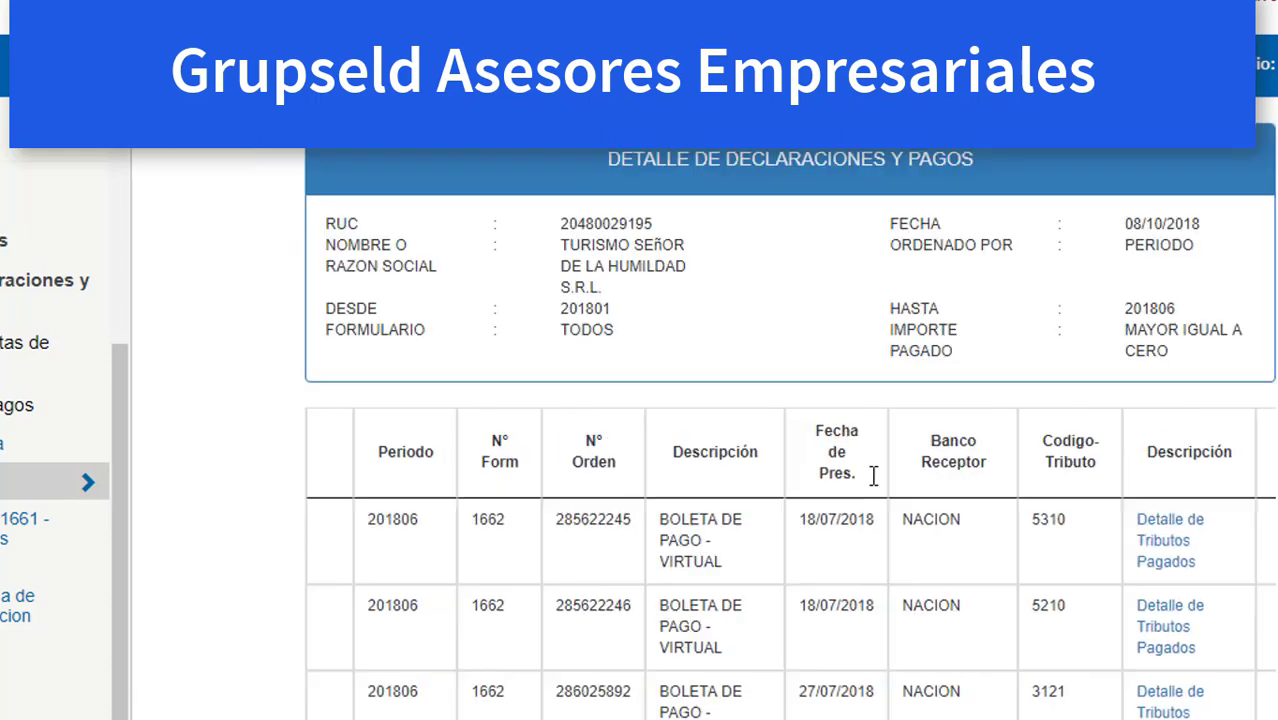
Review the first two result rows, then move to page 2 of the payment results.
{"action": "scroll", "coordinate": [860, 490], "scroll_direction": "down", "scroll_amount": 5}
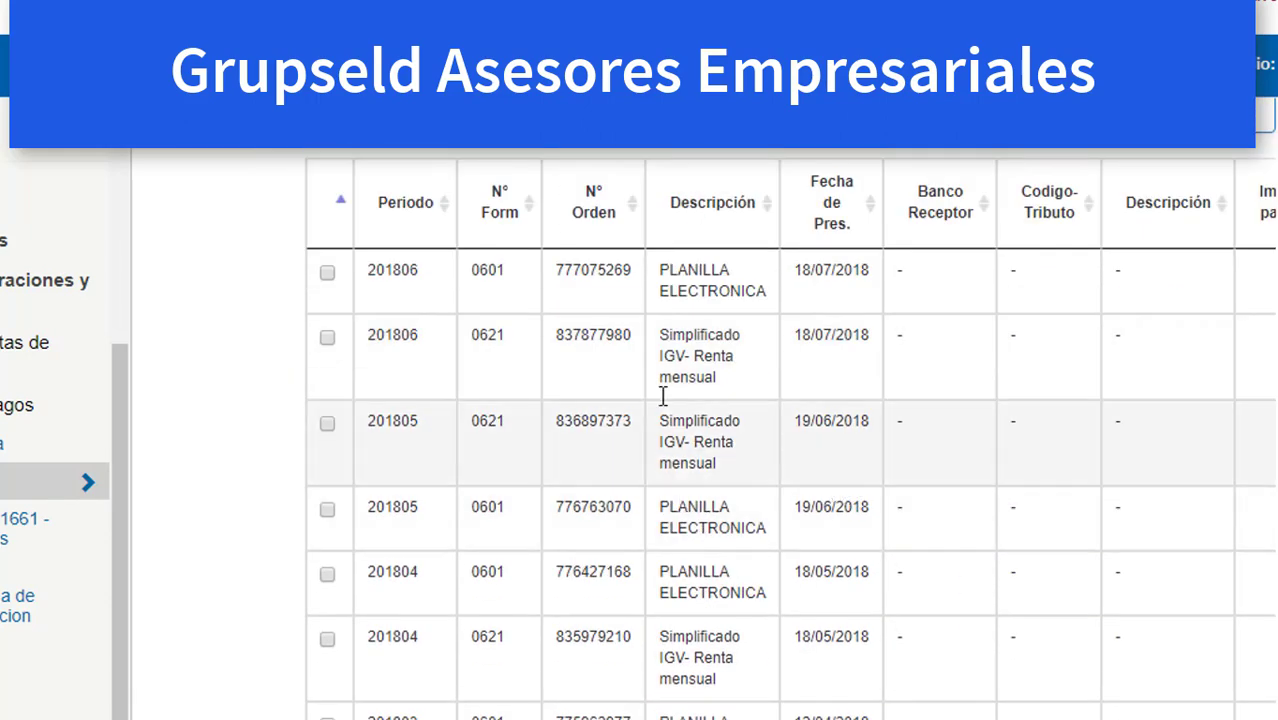
{"action": "left_click_drag", "start_coordinate": [383, 270], "coordinate": [825, 385]}
{"action": "scroll", "coordinate": [641, 477], "scroll_direction": "down", "scroll_amount": 2}
{"action": "scroll", "coordinate": [736, 628], "scroll_direction": "down", "scroll_amount": 3}
{"action": "left_click", "coordinate": [935, 538]}
Highlight tax codes 5310, 5210 and 3121 on page 2, then scroll to the export buttons.
{"action": "scroll", "coordinate": [940, 520], "scroll_direction": "up", "scroll_amount": 3}
{"action": "scroll", "coordinate": [1021, 302], "scroll_direction": "up", "scroll_amount": 3}
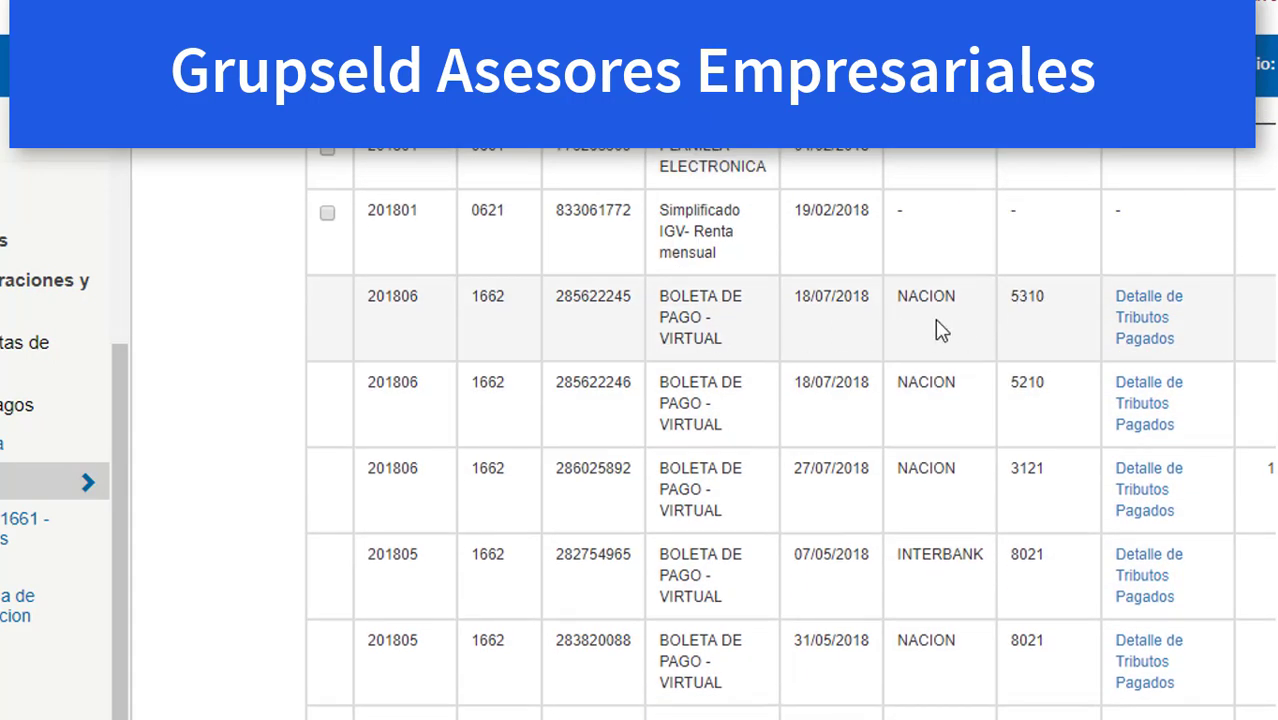
{"action": "left_click_drag", "start_coordinate": [1020, 302], "coordinate": [1062, 317]}
{"action": "left_click_drag", "start_coordinate": [1010, 383], "coordinate": [1052, 386]}
{"action": "left_click_drag", "start_coordinate": [1010, 468], "coordinate": [1040, 476]}
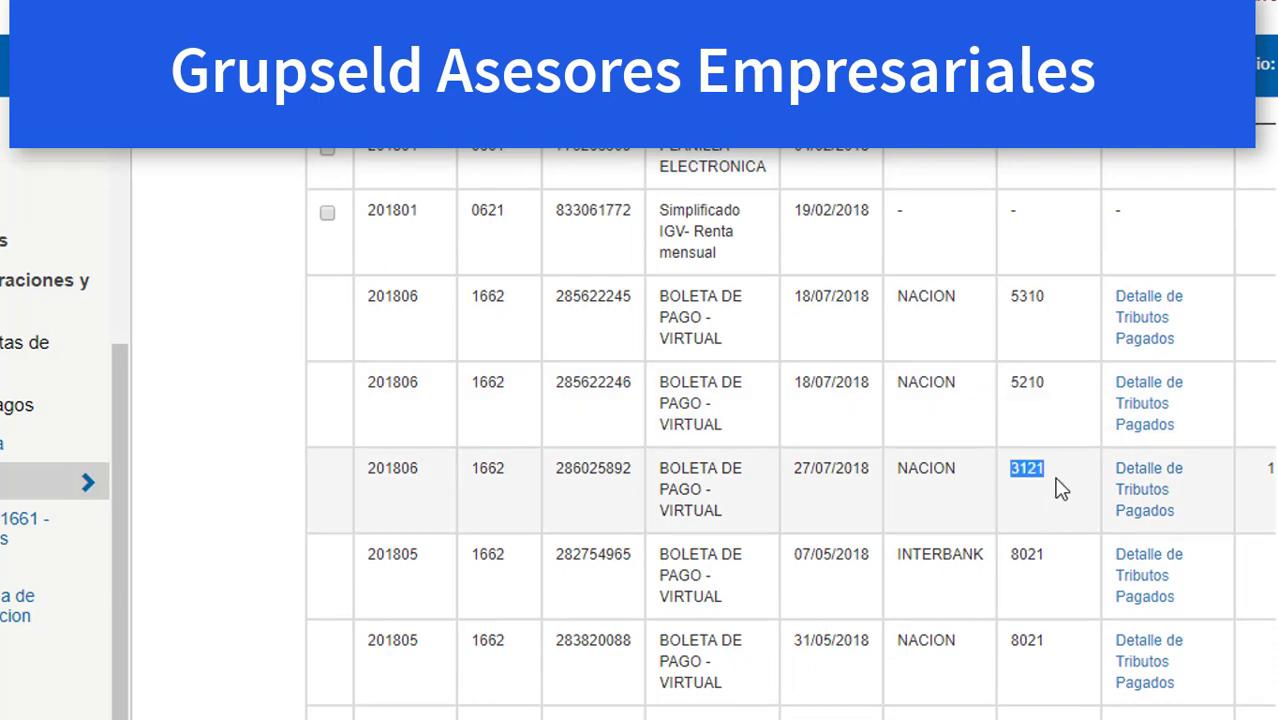
{"action": "scroll", "coordinate": [1053, 528], "scroll_direction": "down", "scroll_amount": 2}
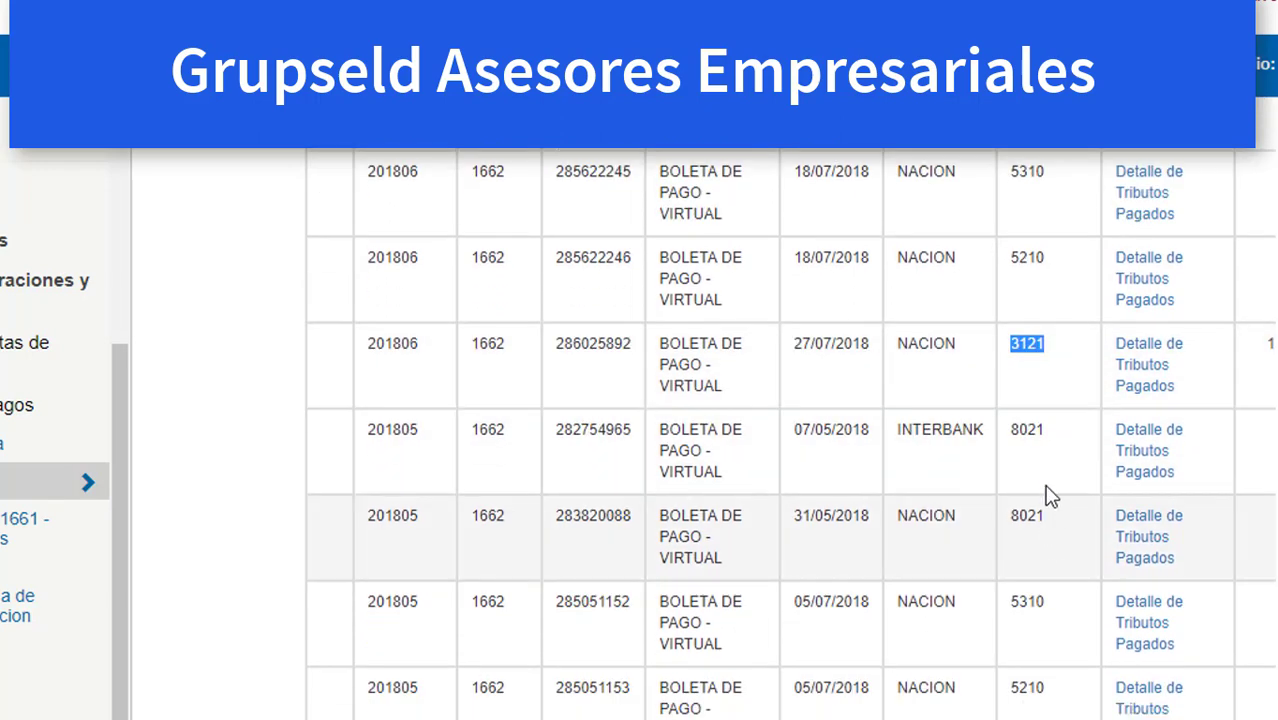
{"action": "left_click_drag", "start_coordinate": [1019, 430], "coordinate": [1053, 585]}
{"action": "scroll", "coordinate": [1050, 577], "scroll_direction": "down", "scroll_amount": 4}
{"action": "scroll", "coordinate": [1050, 577], "scroll_direction": "down", "scroll_amount": 3}
{"action": "scroll", "coordinate": [836, 528], "scroll_direction": "down", "scroll_amount": 4}
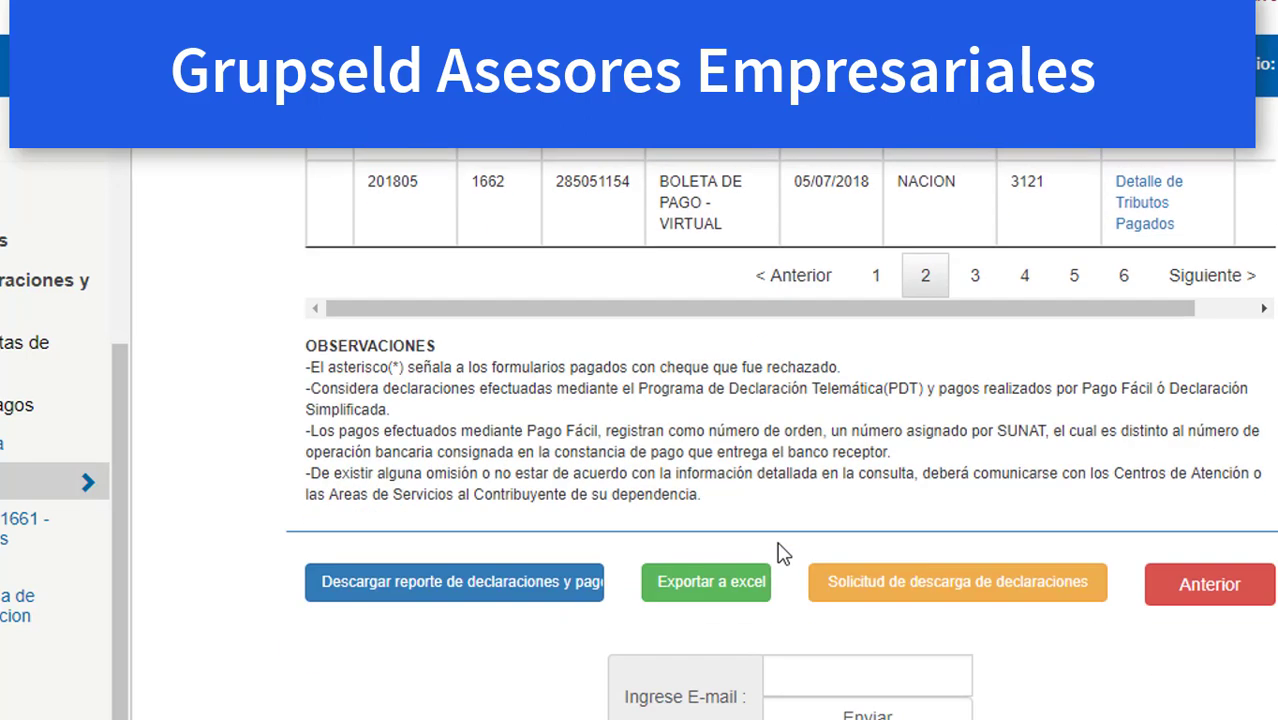
Export the 201801–201806 payment results to Excel and scroll through the workbook's rows.
{"action": "left_click", "coordinate": [722, 594]}
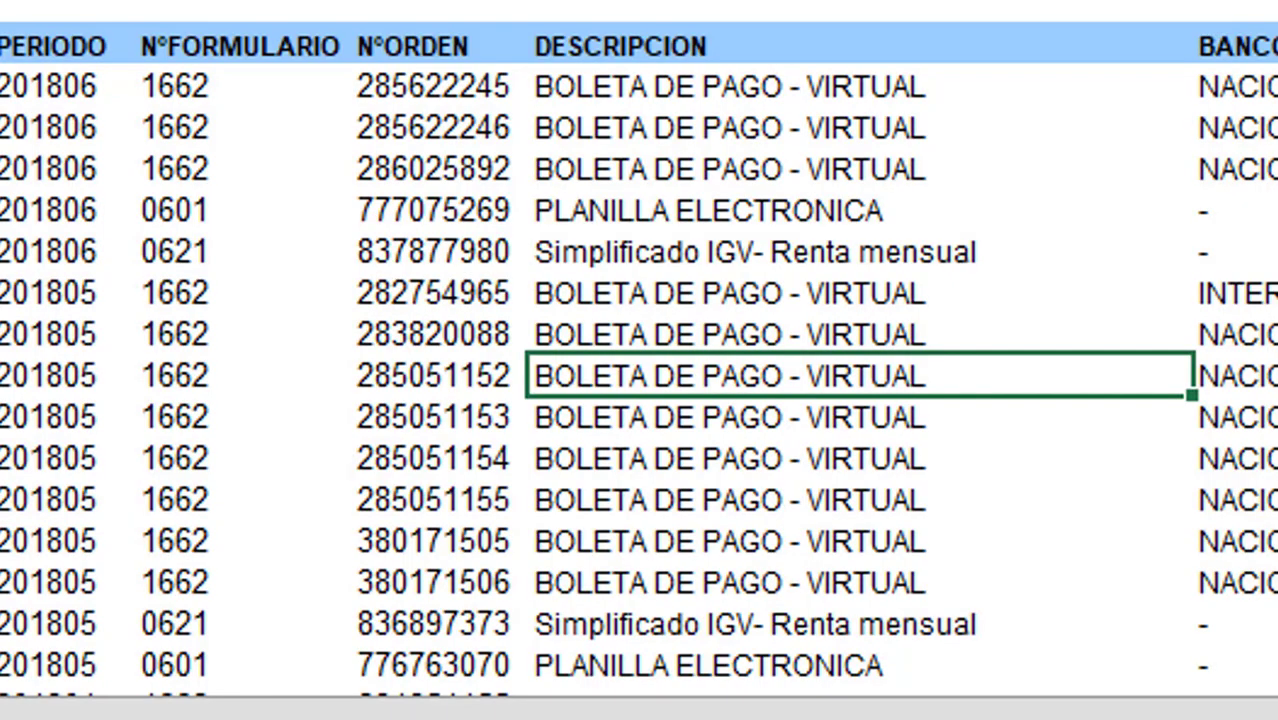
{"action": "scroll", "coordinate": [1250, 240], "scroll_direction": "down", "scroll_amount": 3}
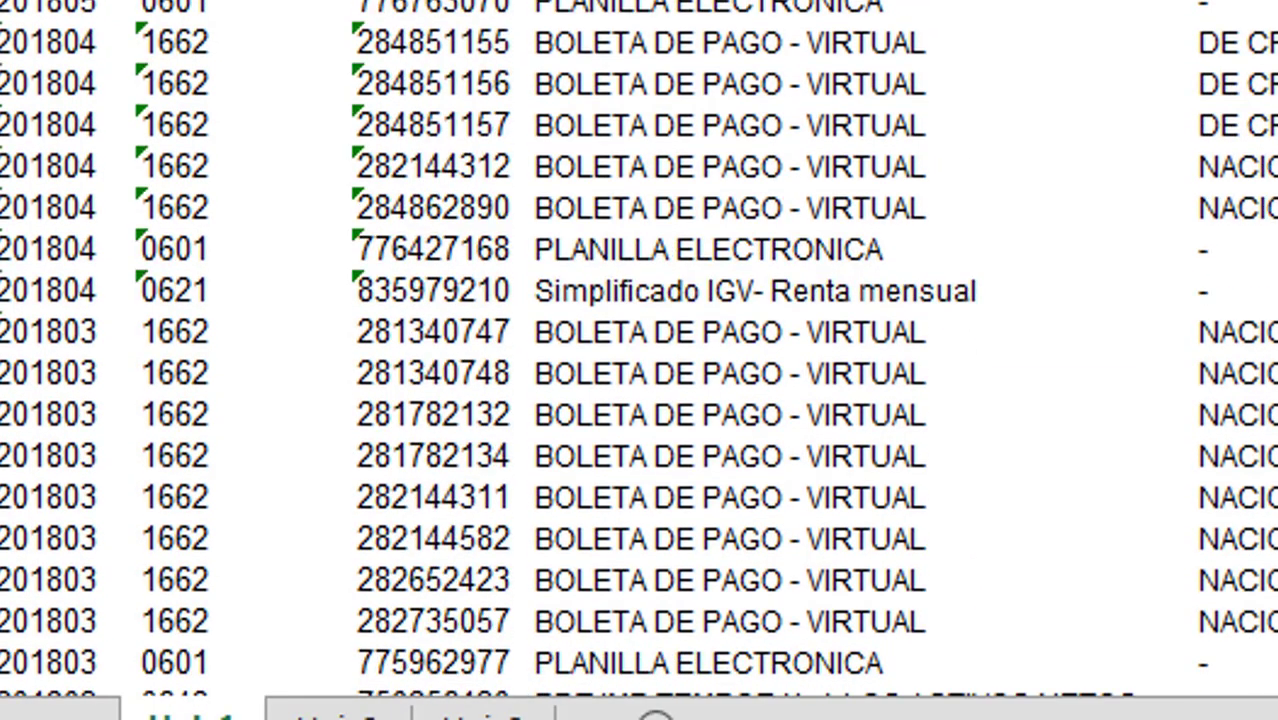
{"action": "left_click", "coordinate": [1250, 245]}
{"action": "scroll", "coordinate": [965, 330], "scroll_direction": "down", "scroll_amount": 5}
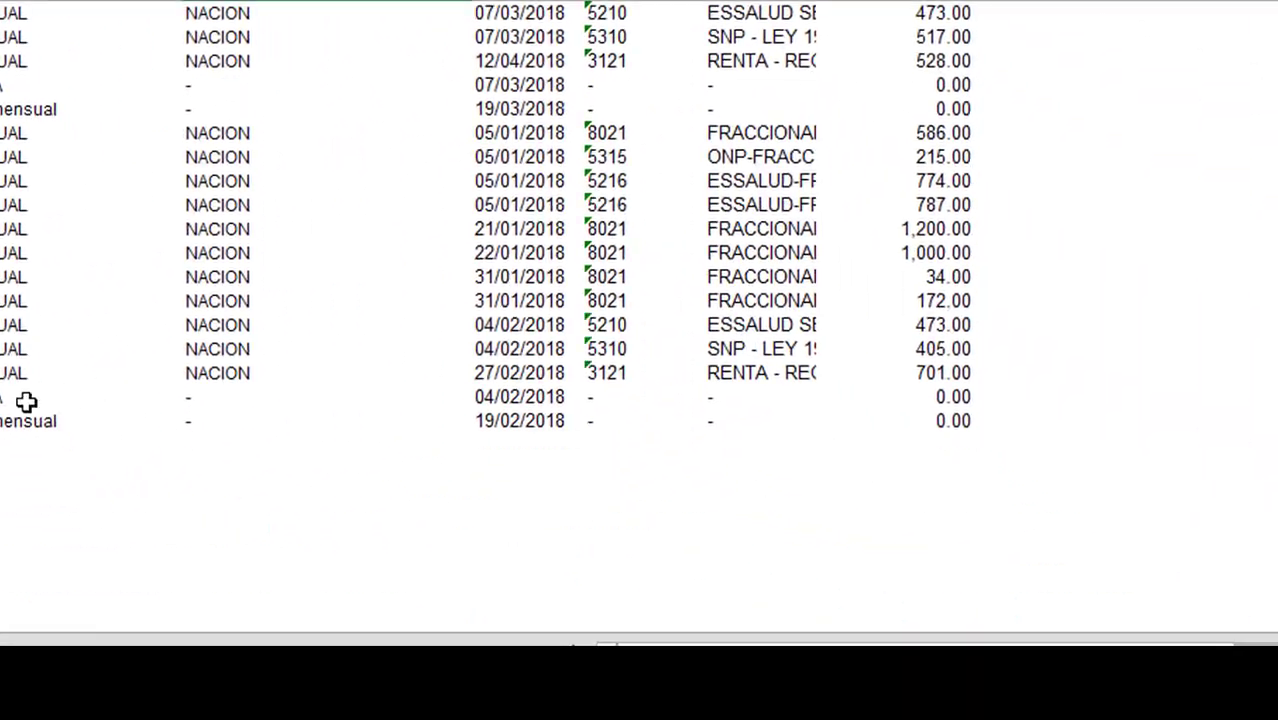
{"action": "scroll", "coordinate": [68, 397], "scroll_direction": "up", "scroll_amount": 1}
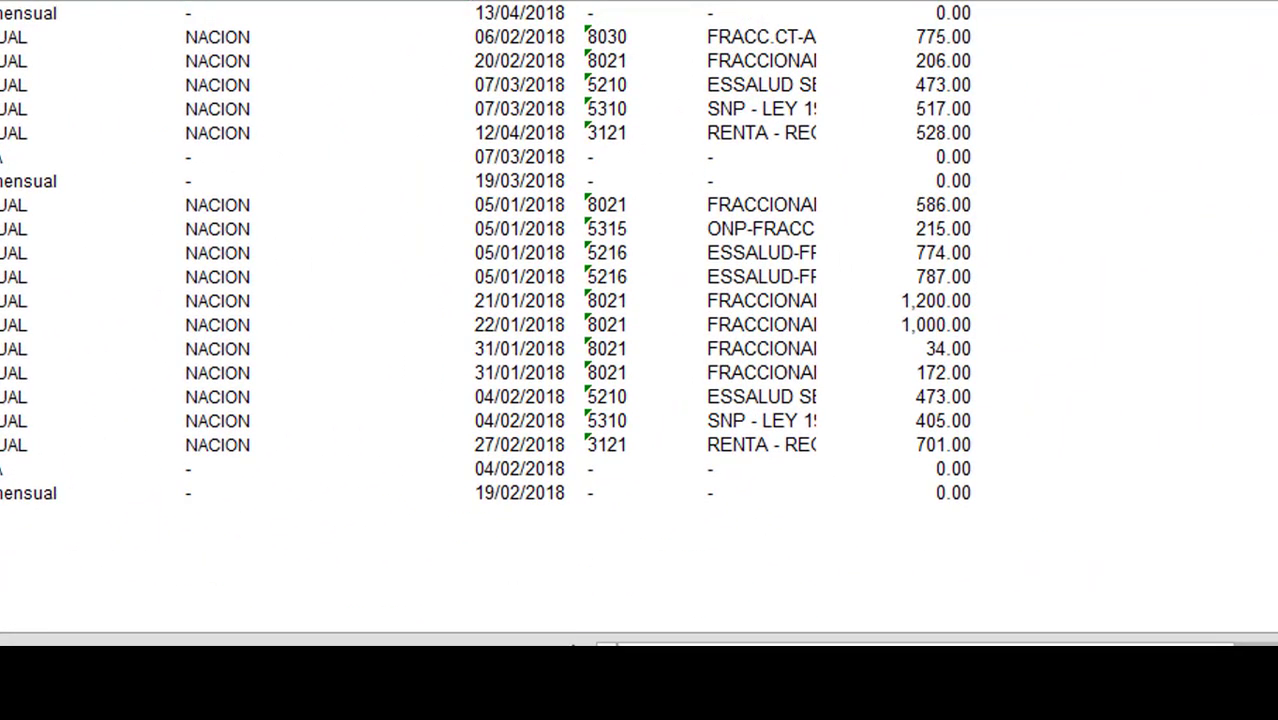
{"action": "scroll", "coordinate": [46, 382], "scroll_direction": "up", "scroll_amount": 4}
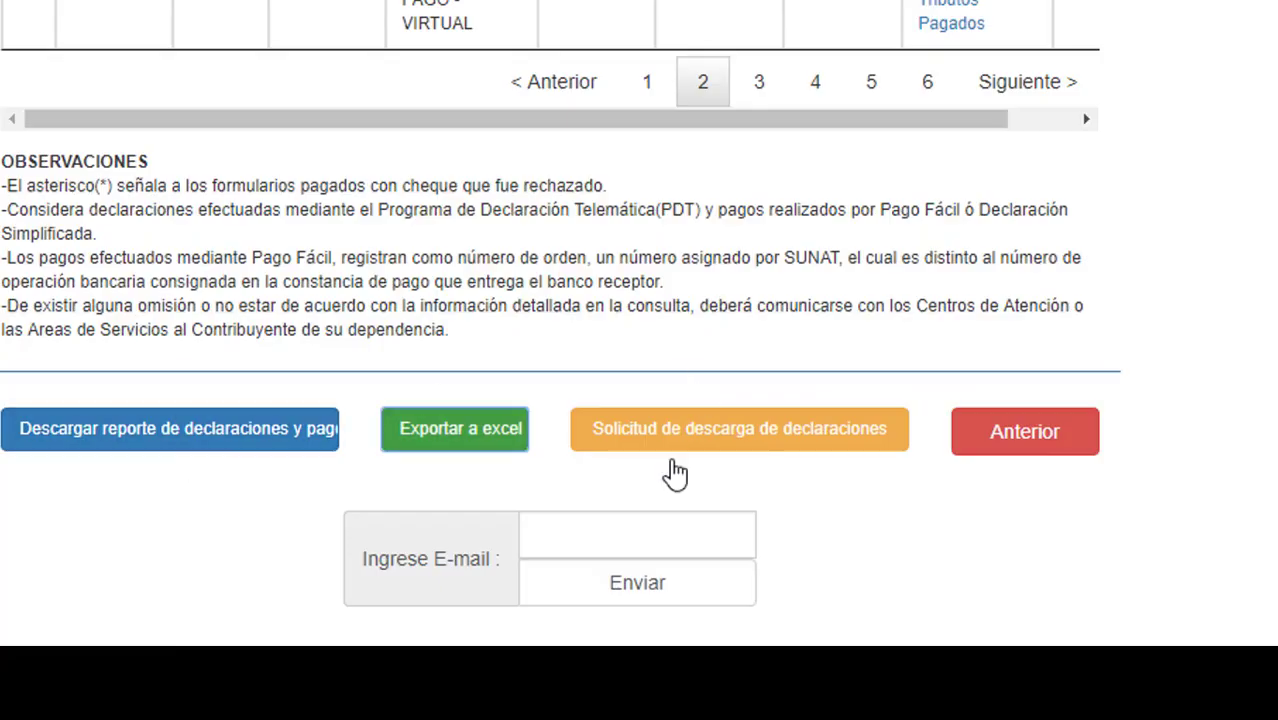
Tick the checkbox of the 201801 form 0621 Simplificado IGV-Renta mensual row.
{"action": "scroll", "coordinate": [595, 318], "scroll_direction": "up", "scroll_amount": 5}
{"action": "scroll", "coordinate": [610, 330], "scroll_direction": "up", "scroll_amount": 5}
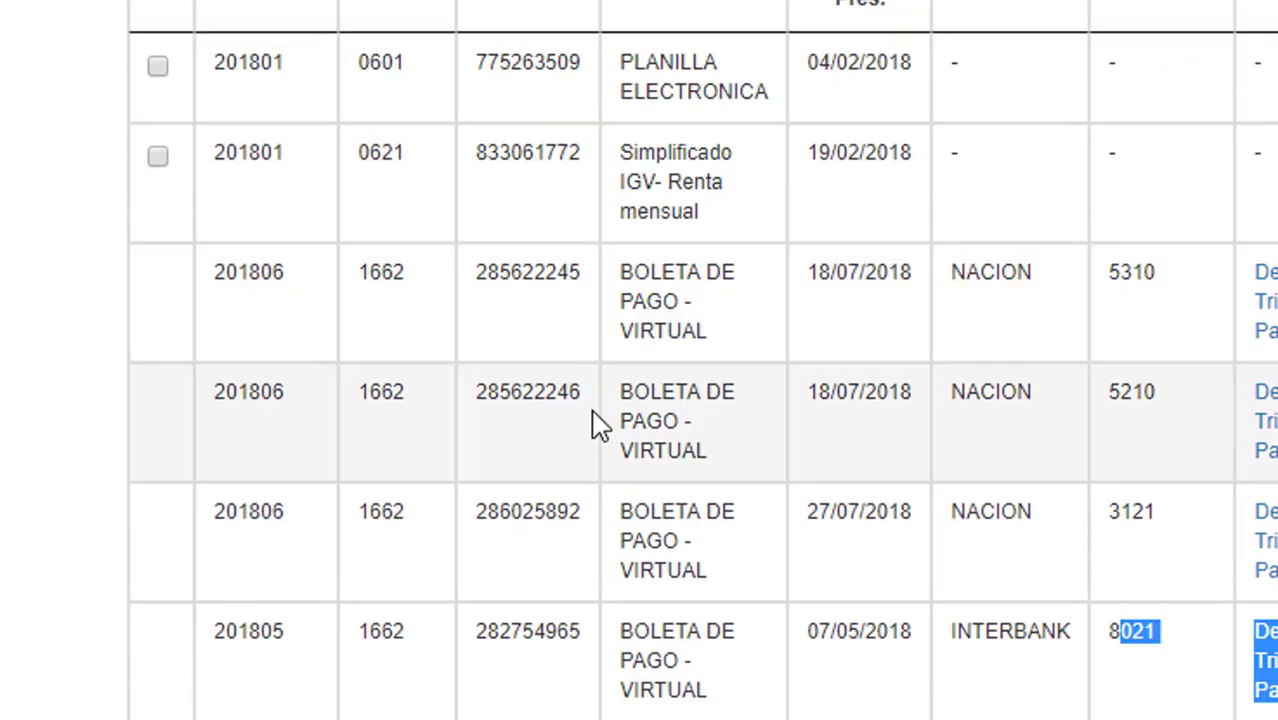
{"action": "scroll", "coordinate": [595, 420], "scroll_direction": "down", "scroll_amount": 10}
{"action": "scroll", "coordinate": [636, 280], "scroll_direction": "up", "scroll_amount": 4}
{"action": "scroll", "coordinate": [540, 312], "scroll_direction": "down", "scroll_amount": 2}
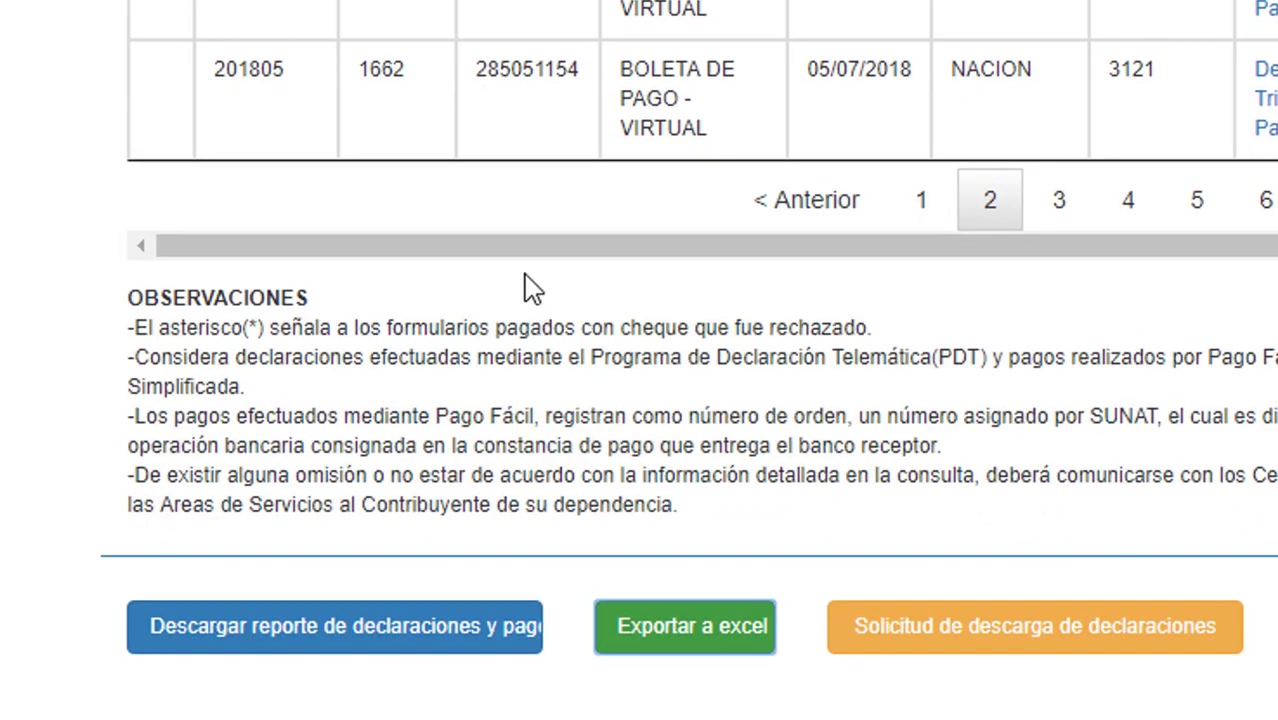
{"action": "scroll", "coordinate": [330, 225], "scroll_direction": "up", "scroll_amount": 6}
{"action": "scroll", "coordinate": [399, 220], "scroll_direction": "up", "scroll_amount": 6}
{"action": "scroll", "coordinate": [271, 374], "scroll_direction": "down", "scroll_amount": 1}
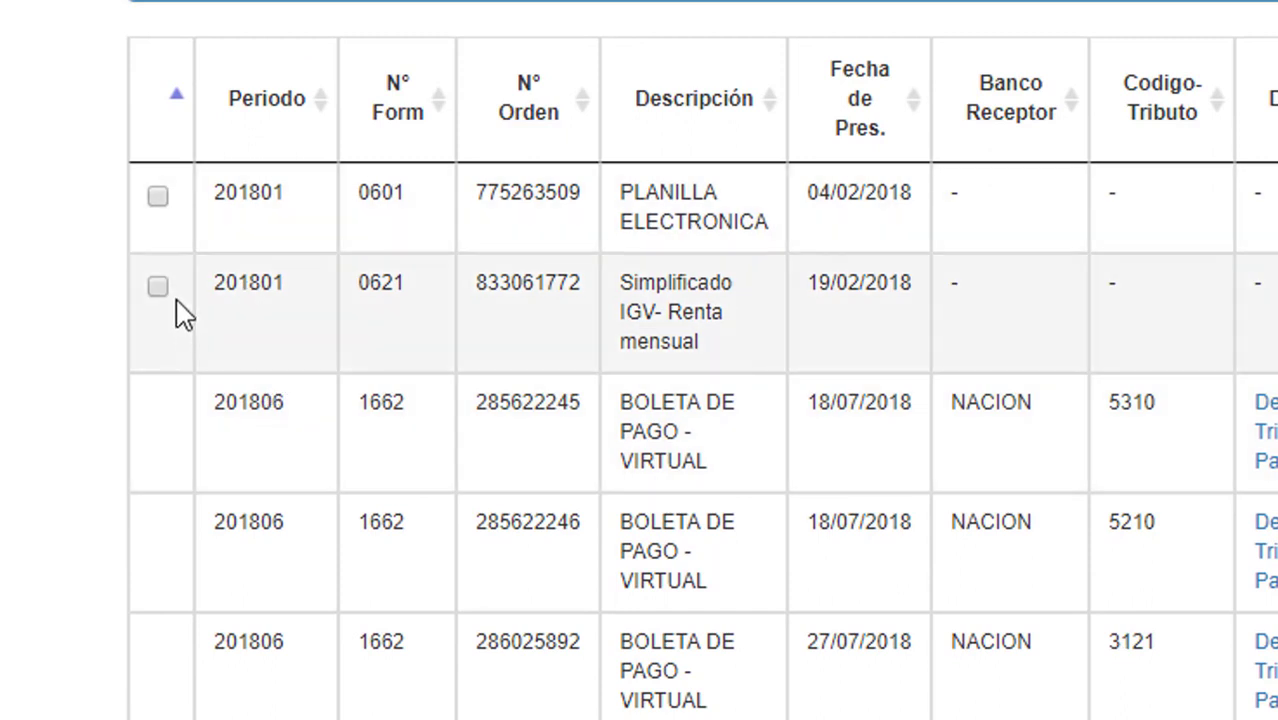
{"action": "left_click", "coordinate": [158, 287]}
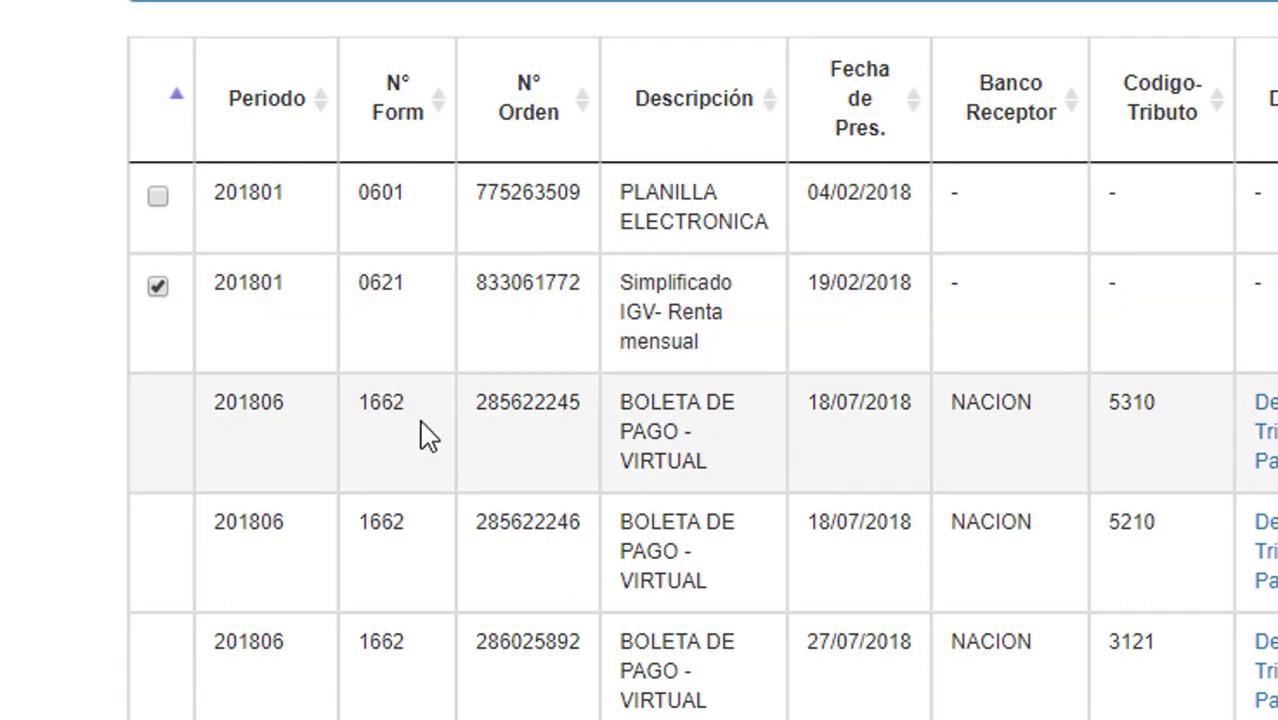
Clear the leftover text highlight and scroll down to the action buttons.
{"action": "scroll", "coordinate": [430, 435], "scroll_direction": "down", "scroll_amount": 2}
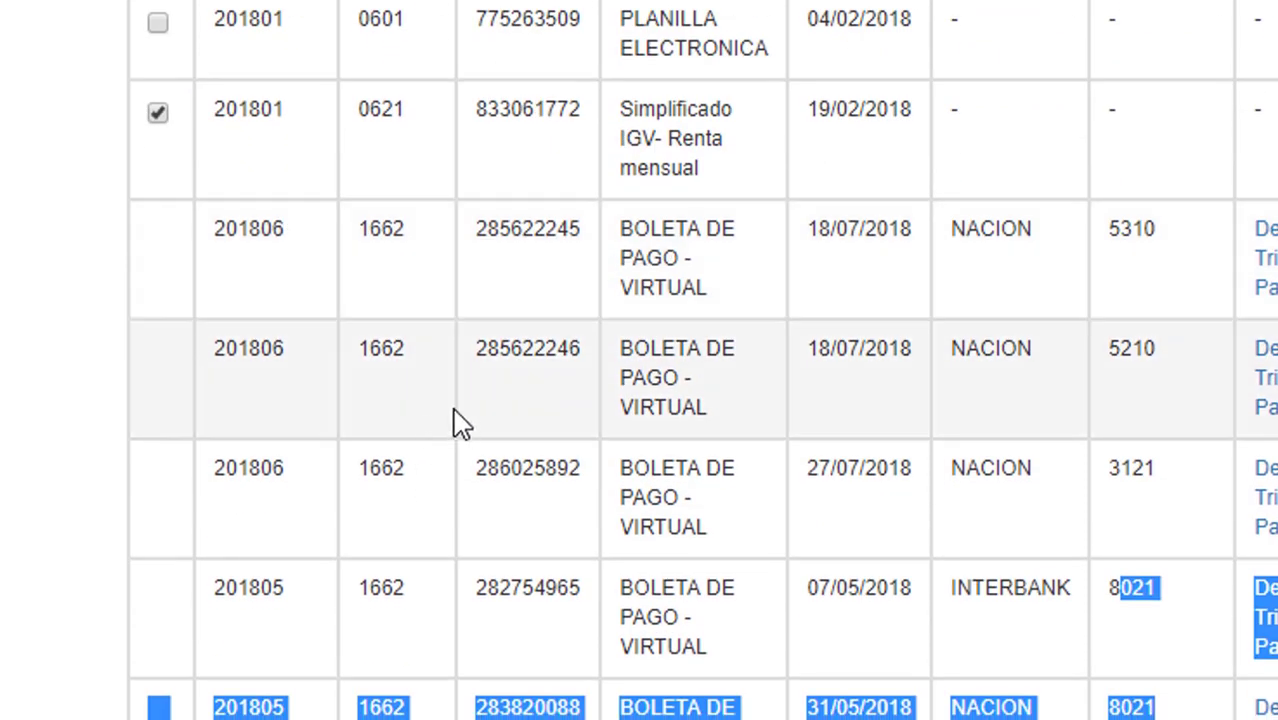
{"action": "scroll", "coordinate": [450, 422], "scroll_direction": "down", "scroll_amount": 2}
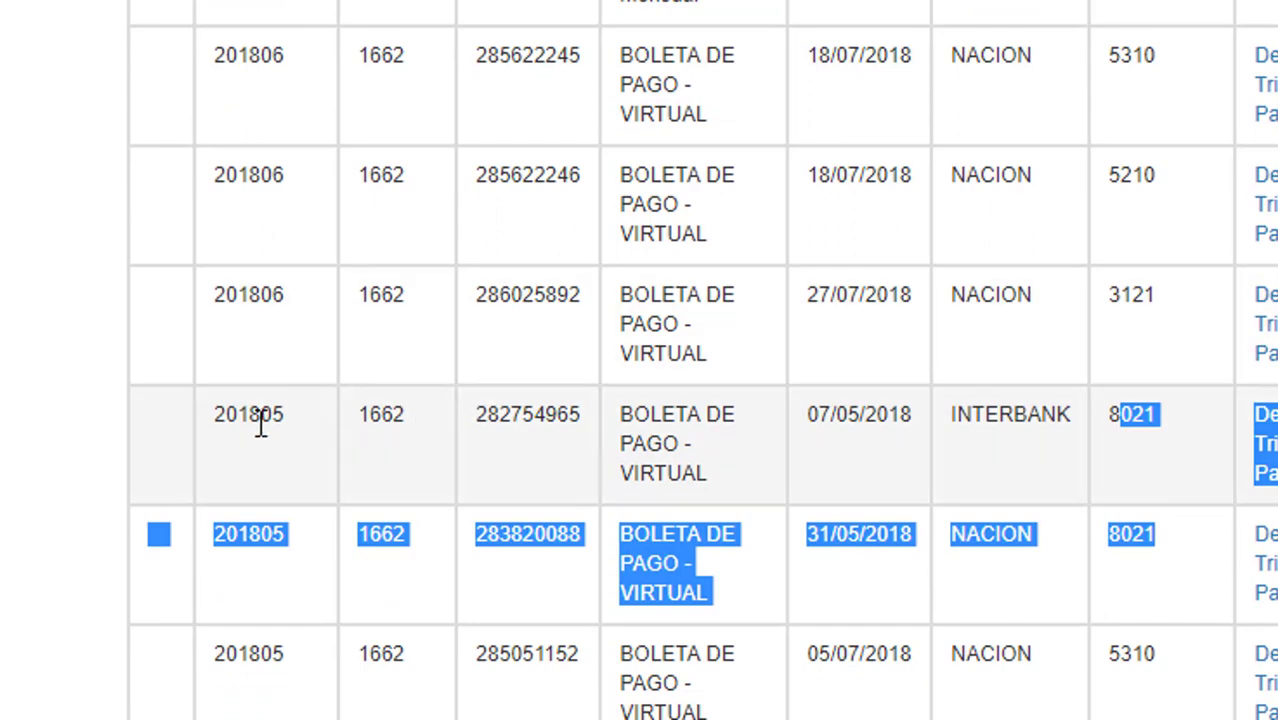
{"action": "left_click", "coordinate": [260, 422]}
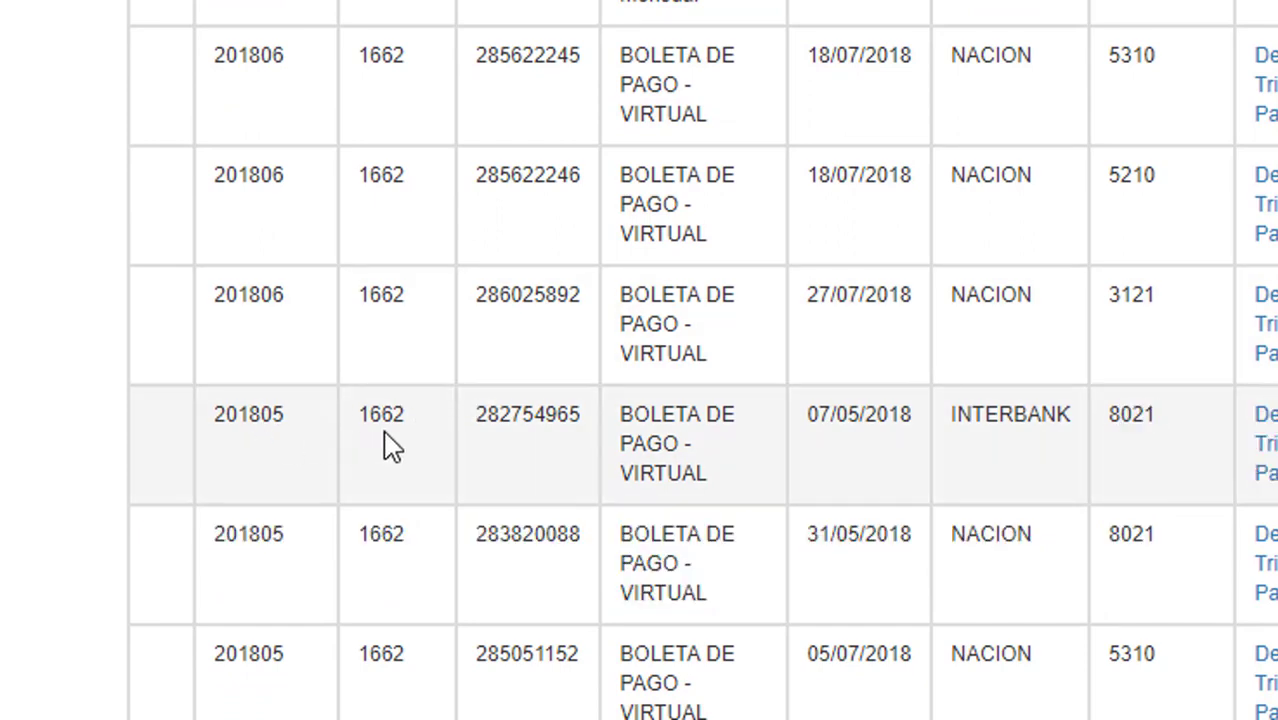
{"action": "scroll", "coordinate": [420, 425], "scroll_direction": "down", "scroll_amount": 5}
{"action": "scroll", "coordinate": [465, 437], "scroll_direction": "down", "scroll_amount": 3}
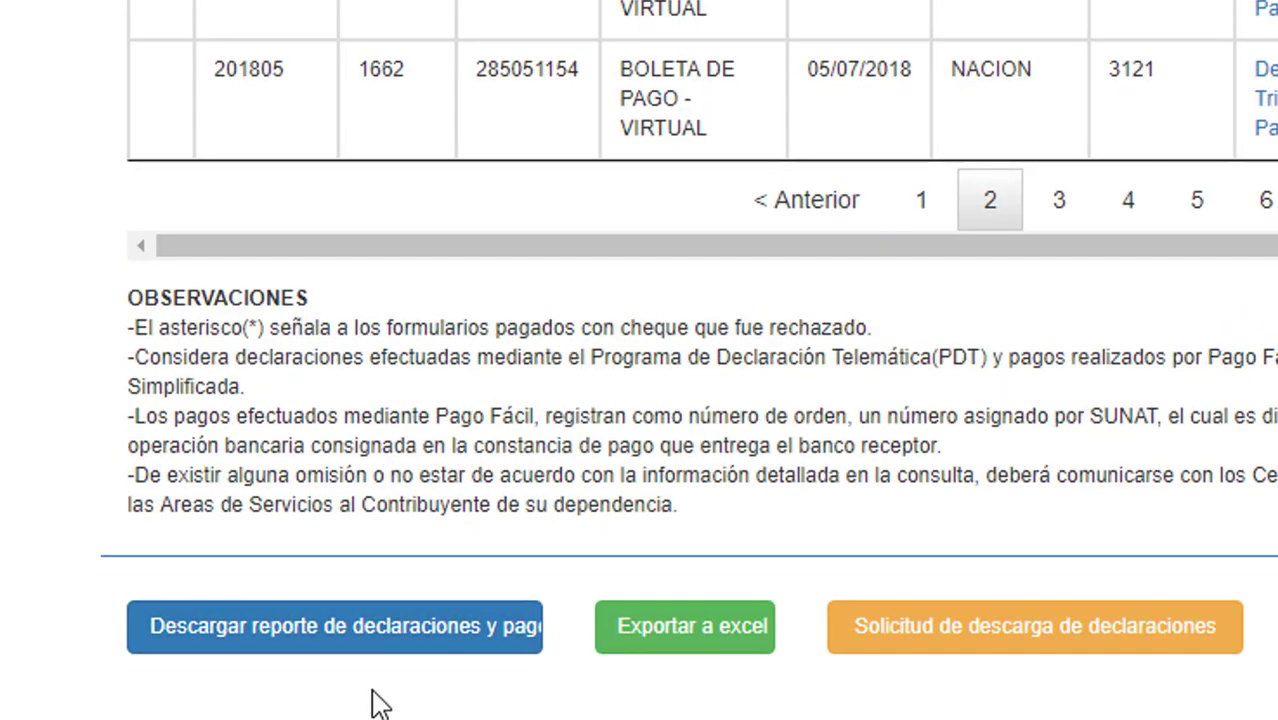
Request a download of the ticked 201801 form 0621 declaration and check its period.
{"action": "left_click", "coordinate": [975, 655]}
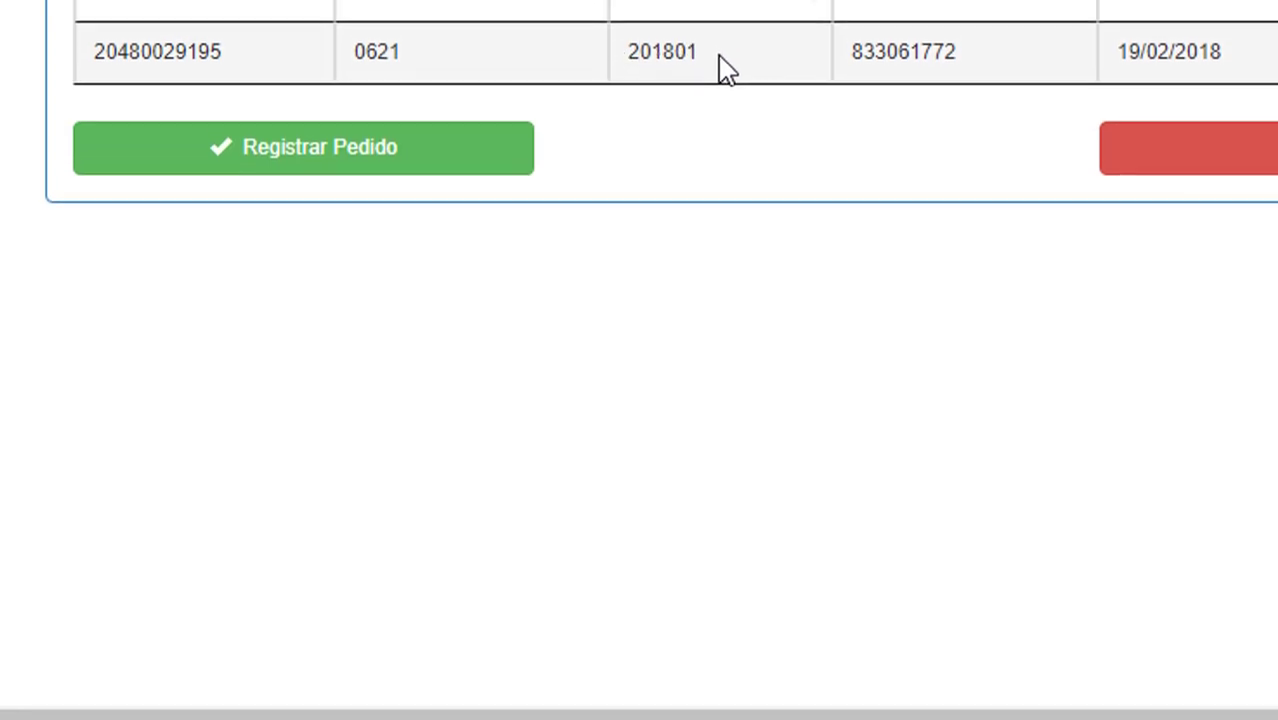
{"action": "left_click_drag", "start_coordinate": [692, 135], "coordinate": [633, 149]}
{"action": "left_click", "coordinate": [722, 155]}
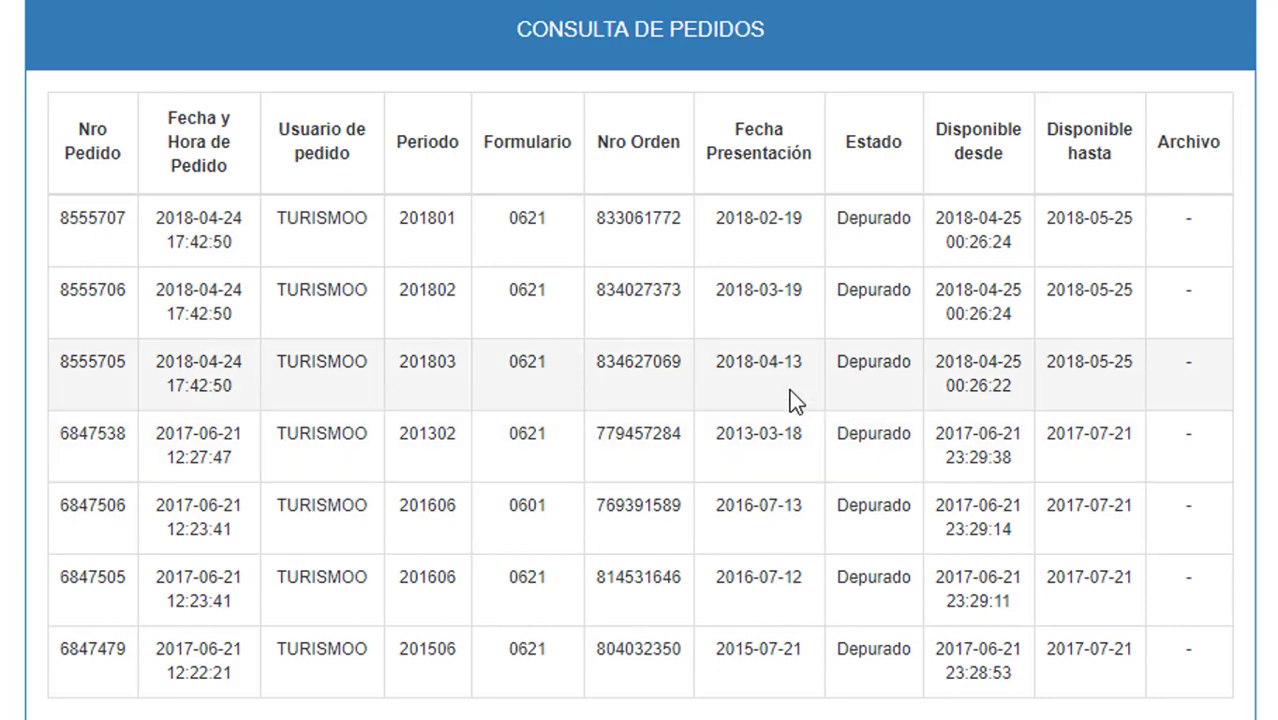
{"action": "scroll", "coordinate": [606, 375], "scroll_direction": "down", "scroll_amount": 1}
{"action": "left_click_drag", "start_coordinate": [166, 222], "coordinate": [866, 366]}
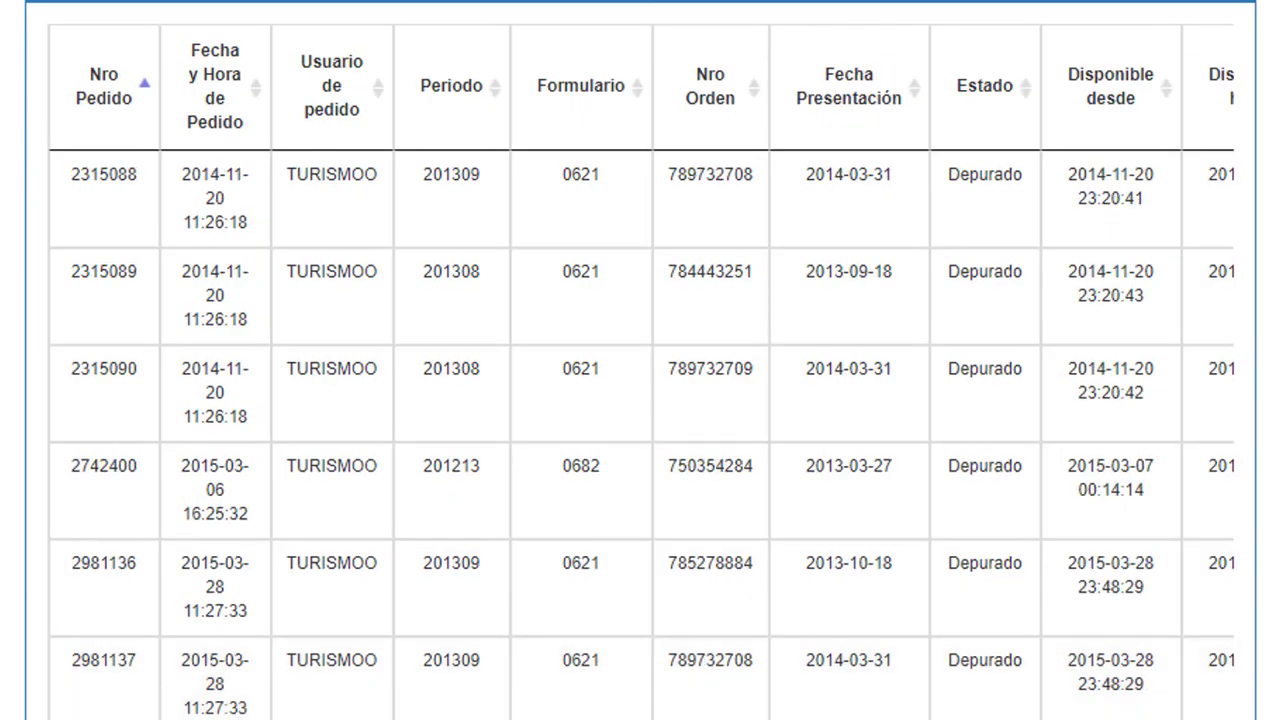
{"action": "left_click_drag", "start_coordinate": [958, 180], "coordinate": [1054, 283]}
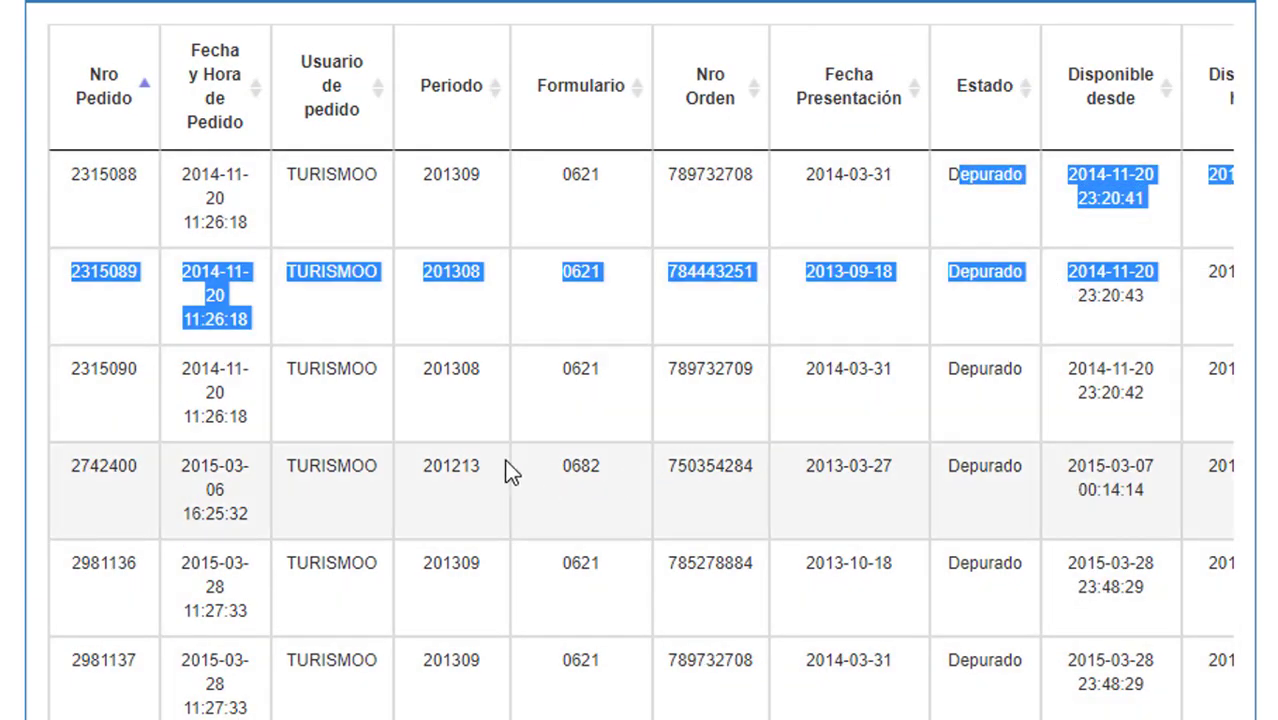
{"action": "left_click_drag", "start_coordinate": [279, 473], "coordinate": [1157, 501]}
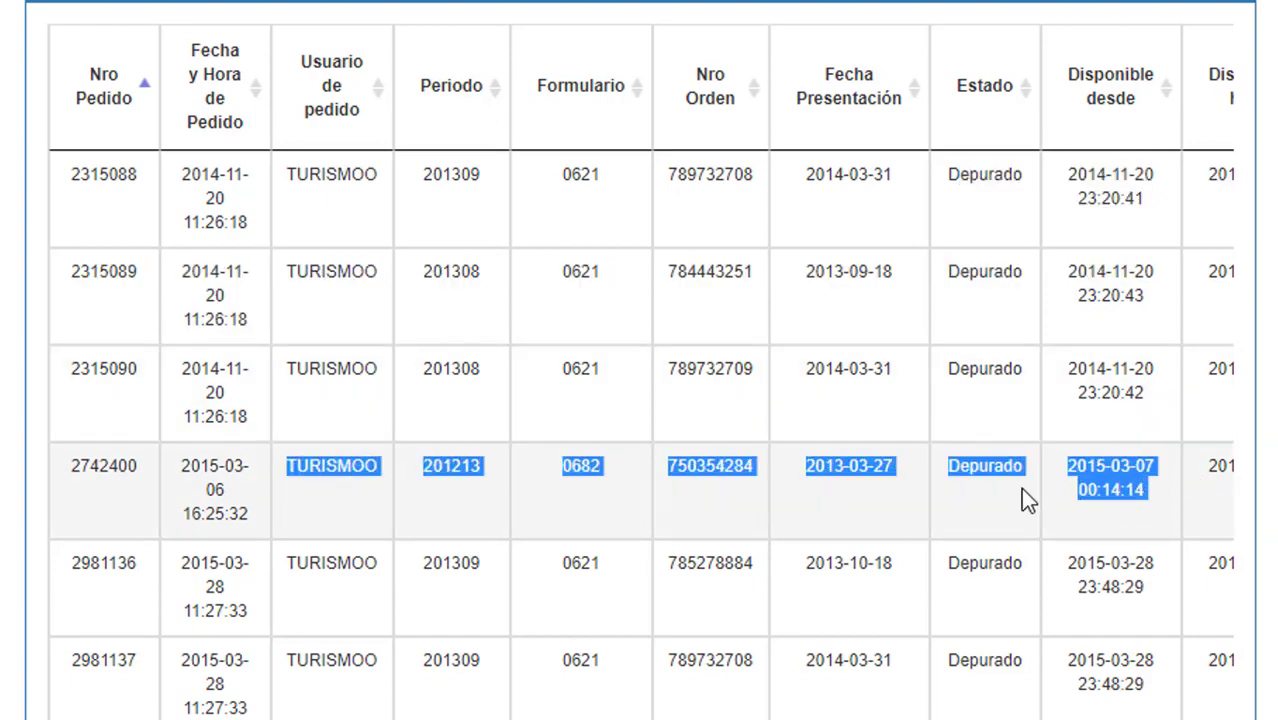
{"action": "double_click", "coordinate": [340, 466]}
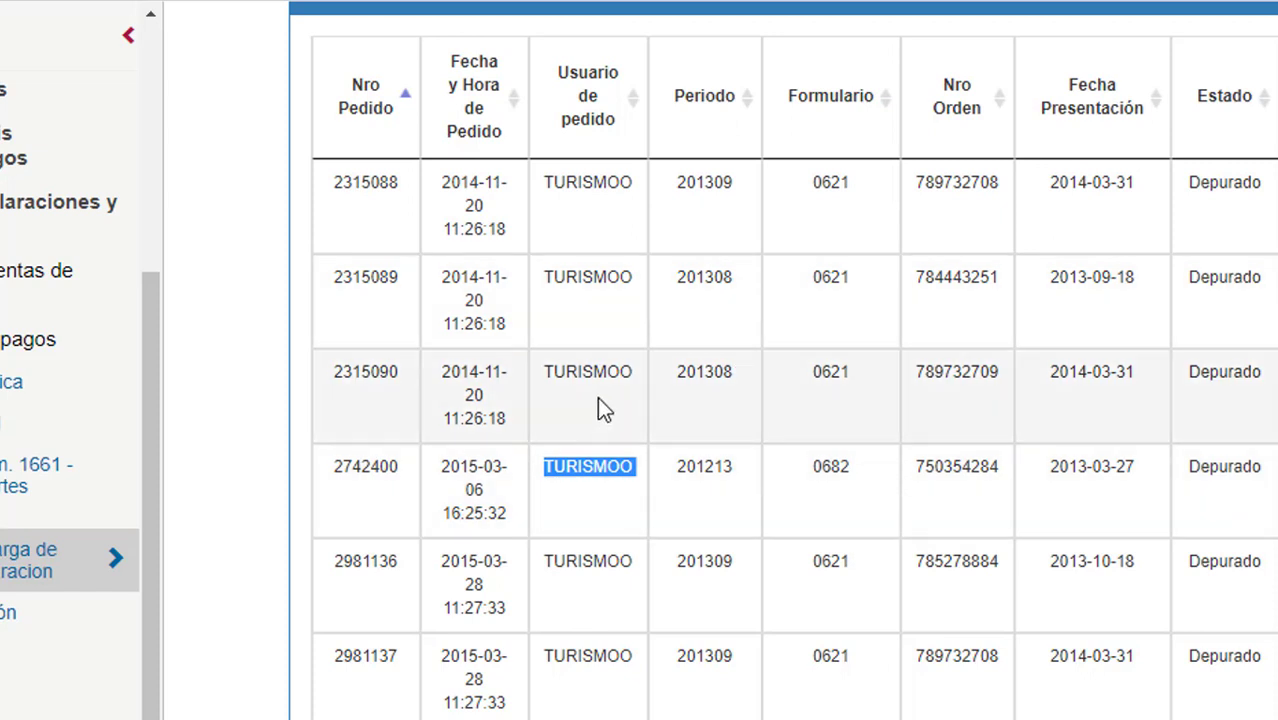
{"action": "scroll", "coordinate": [680, 416], "scroll_direction": "down", "scroll_amount": 2}
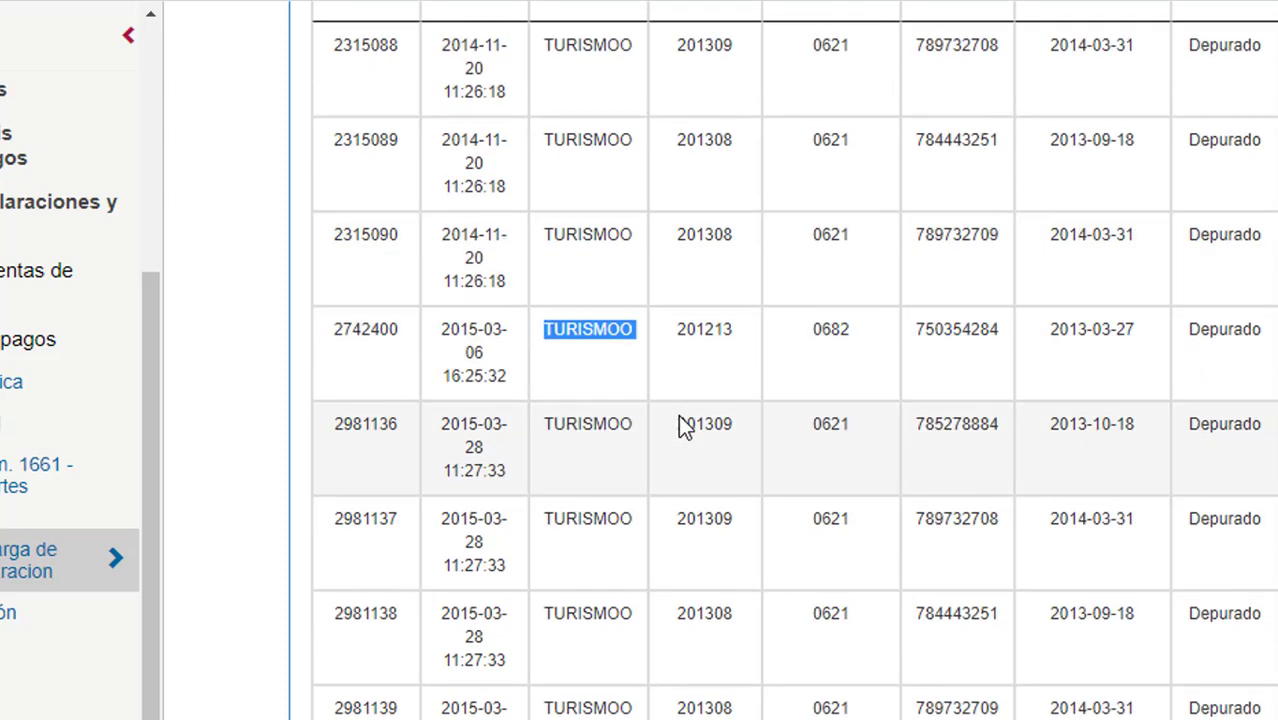
{"action": "scroll", "coordinate": [622, 481], "scroll_direction": "down", "scroll_amount": 4}
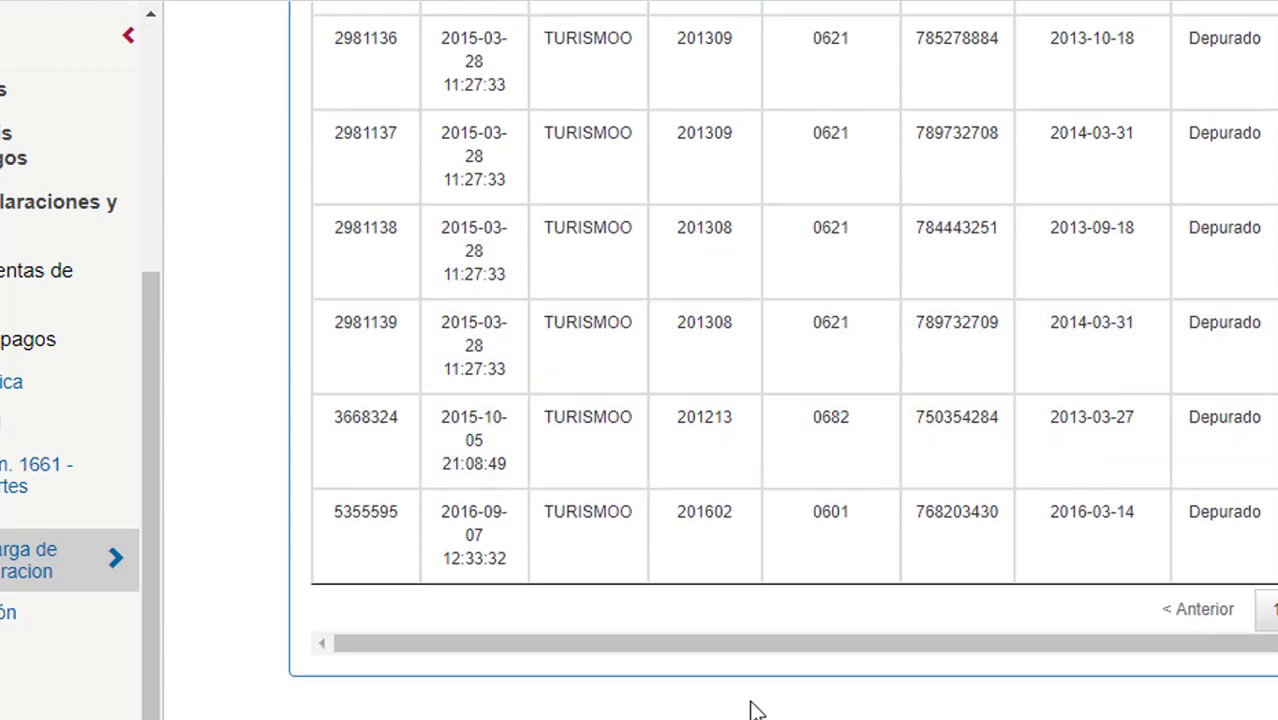
{"action": "left_click_drag", "start_coordinate": [808, 643], "coordinate": [673, 661]}
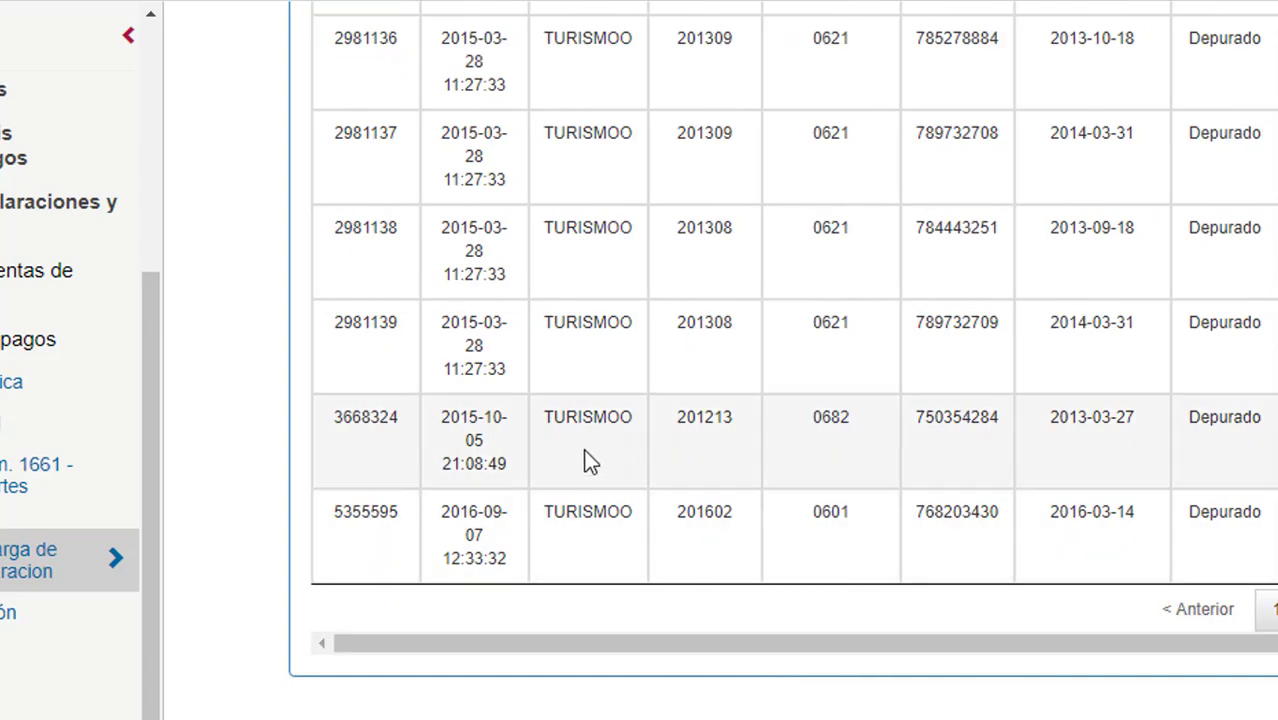
{"action": "scroll", "coordinate": [570, 468], "scroll_direction": "up", "scroll_amount": 3}
{"action": "scroll", "coordinate": [600, 465], "scroll_direction": "down", "scroll_amount": 2}
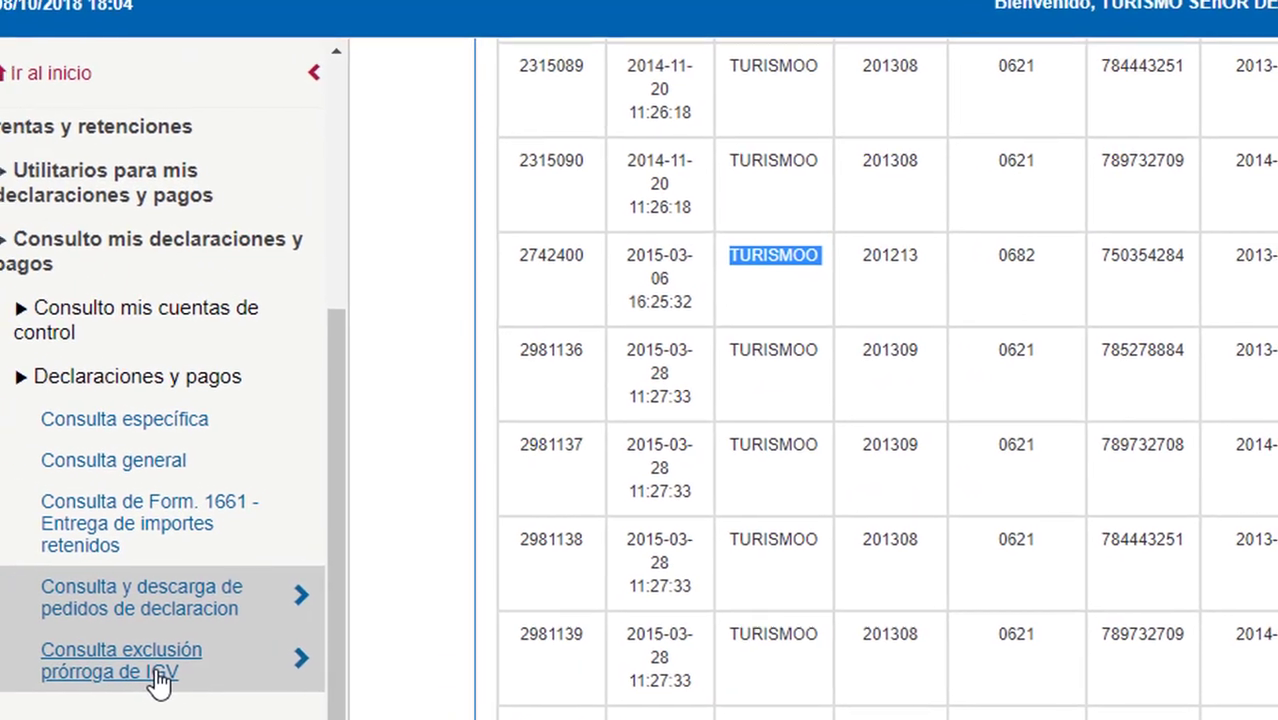
Open Consulta exclusión prórroga de IGV and run a first query from the period fields.
{"action": "left_click", "coordinate": [160, 675]}
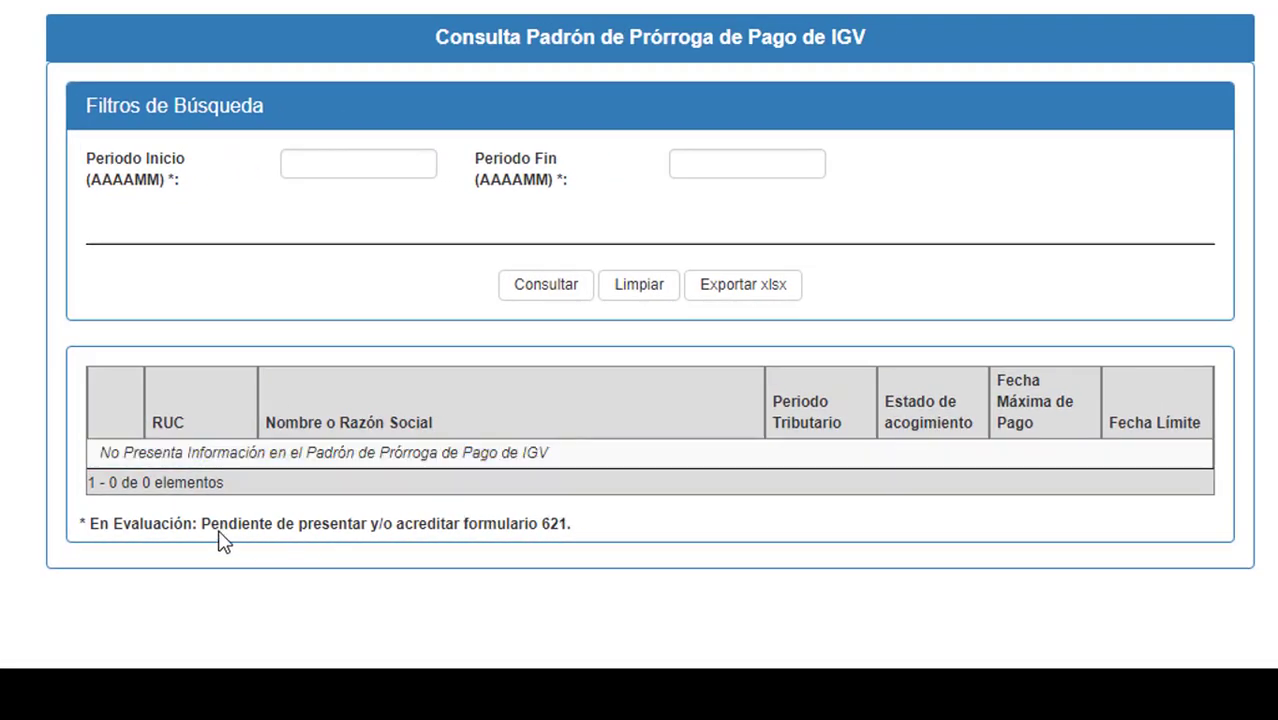
{"action": "left_click_drag", "start_coordinate": [183, 545], "coordinate": [632, 568]}
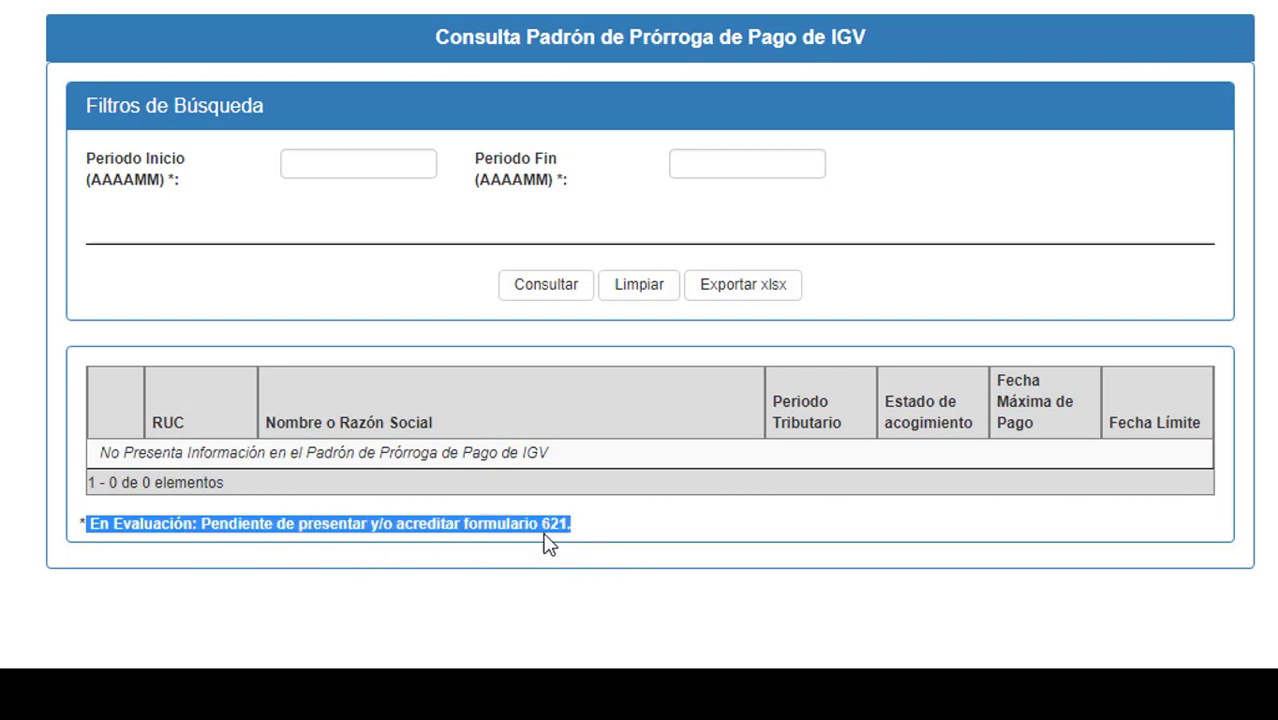
{"action": "left_click", "coordinate": [315, 160]}
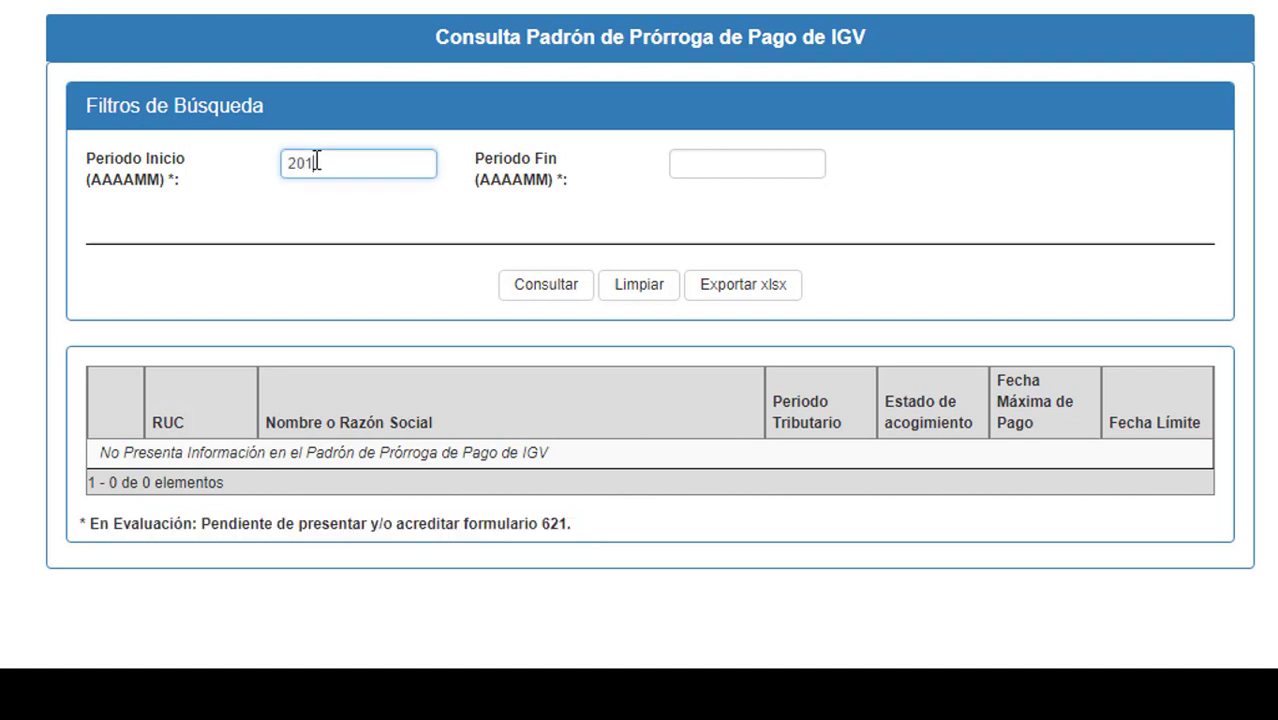
{"action": "left_click", "coordinate": [752, 173]}
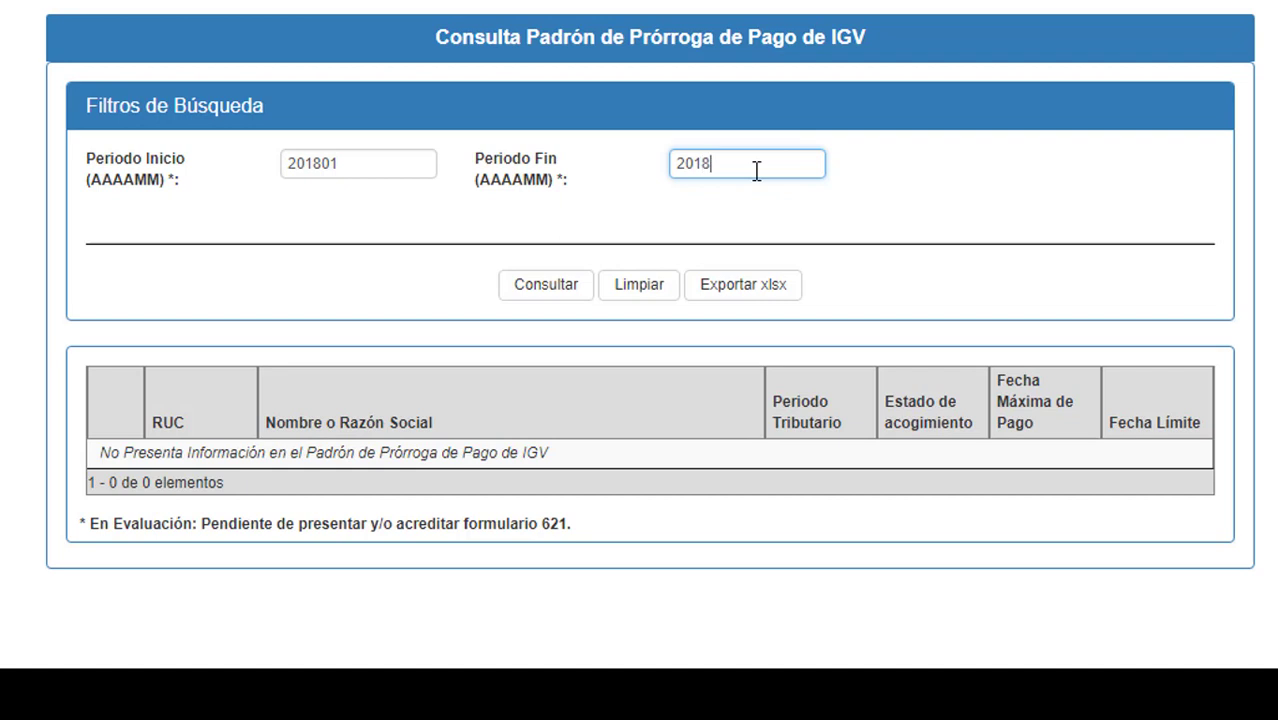
{"action": "left_click", "coordinate": [577, 300]}
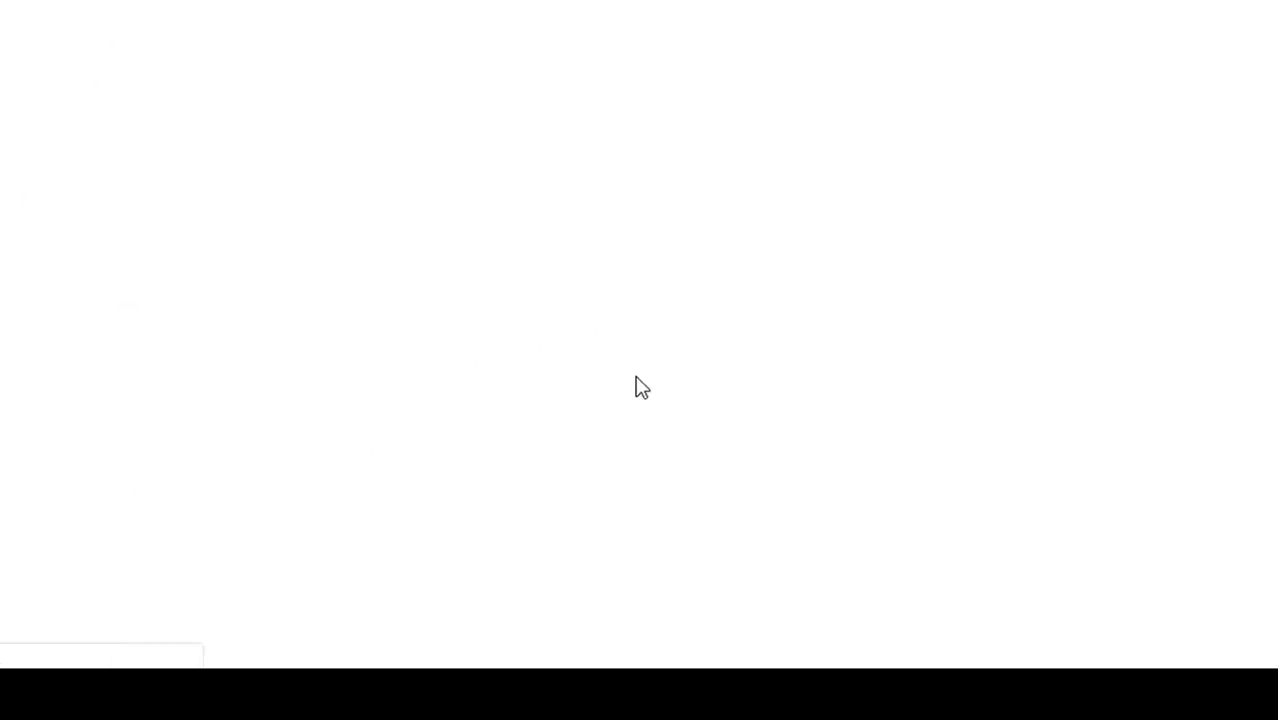
Query the extension register with Periodo Inicio 201801 and Periodo Fin 201806.
{"action": "left_click", "coordinate": [328, 166]}
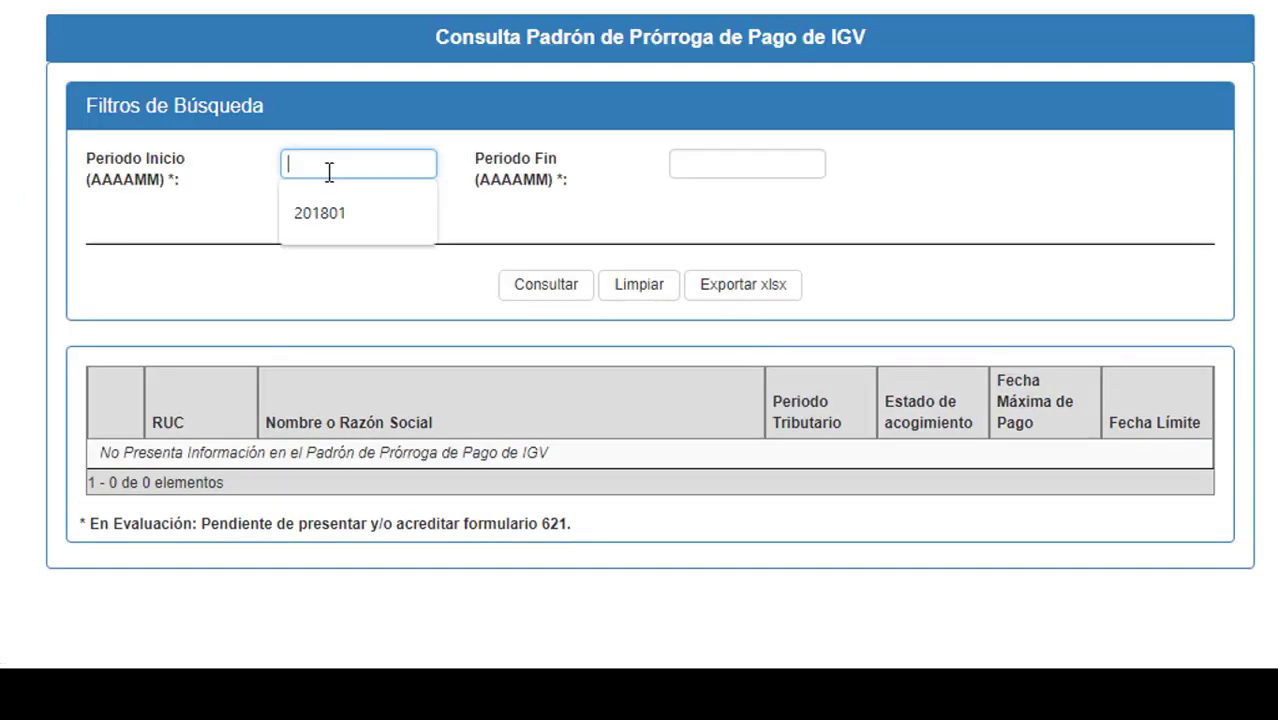
{"action": "left_click", "coordinate": [328, 217]}
{"action": "left_click", "coordinate": [780, 166]}
{"action": "left_click", "coordinate": [750, 214]}
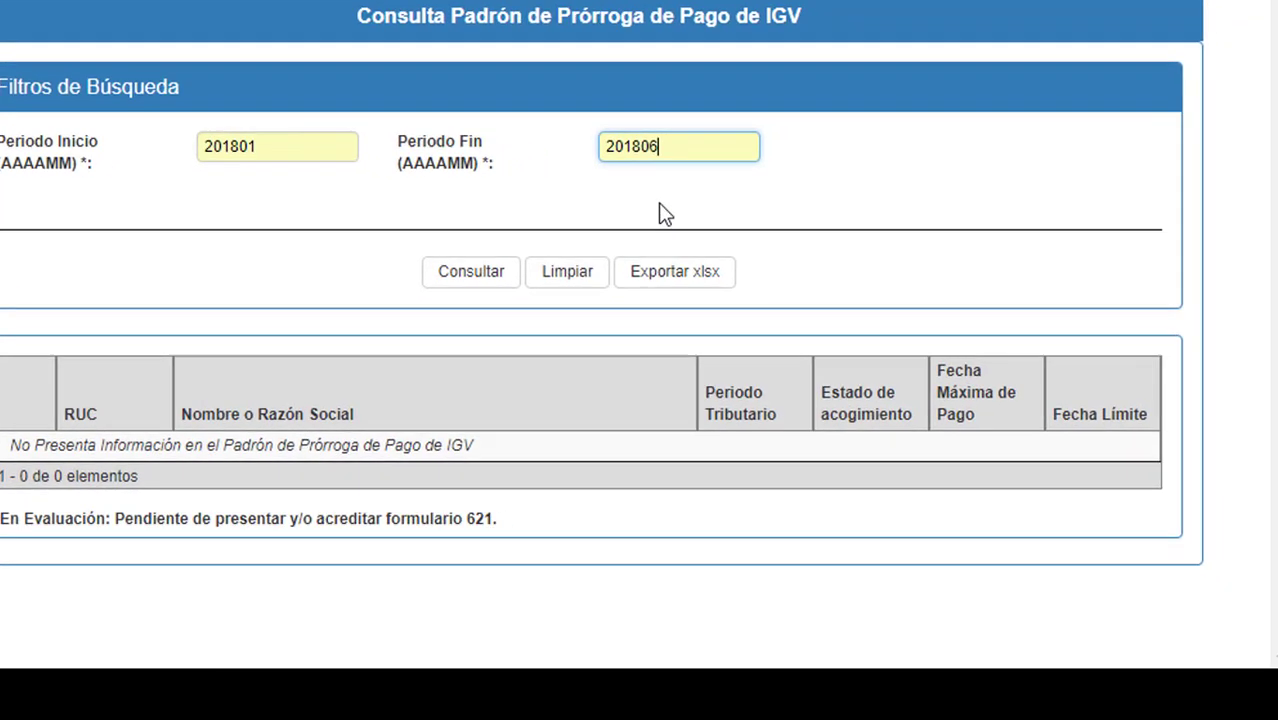
{"action": "left_click", "coordinate": [537, 292]}
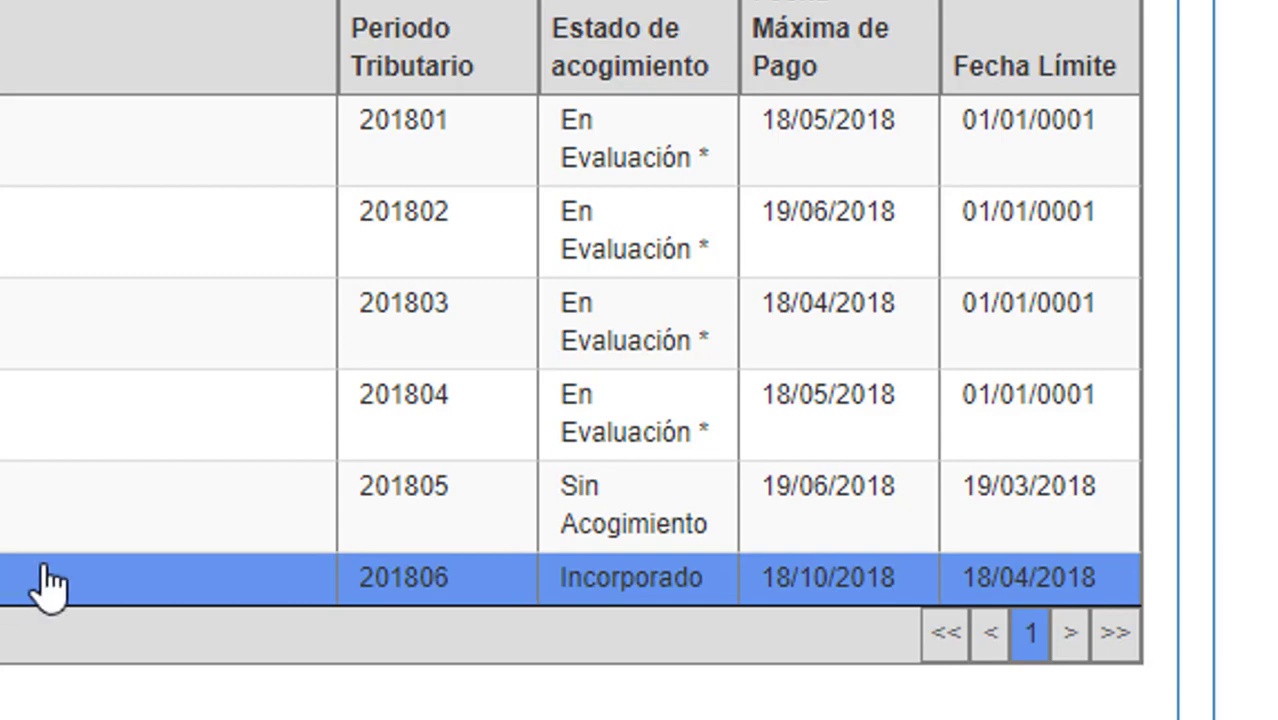
{"action": "left_click", "coordinate": [100, 575]}
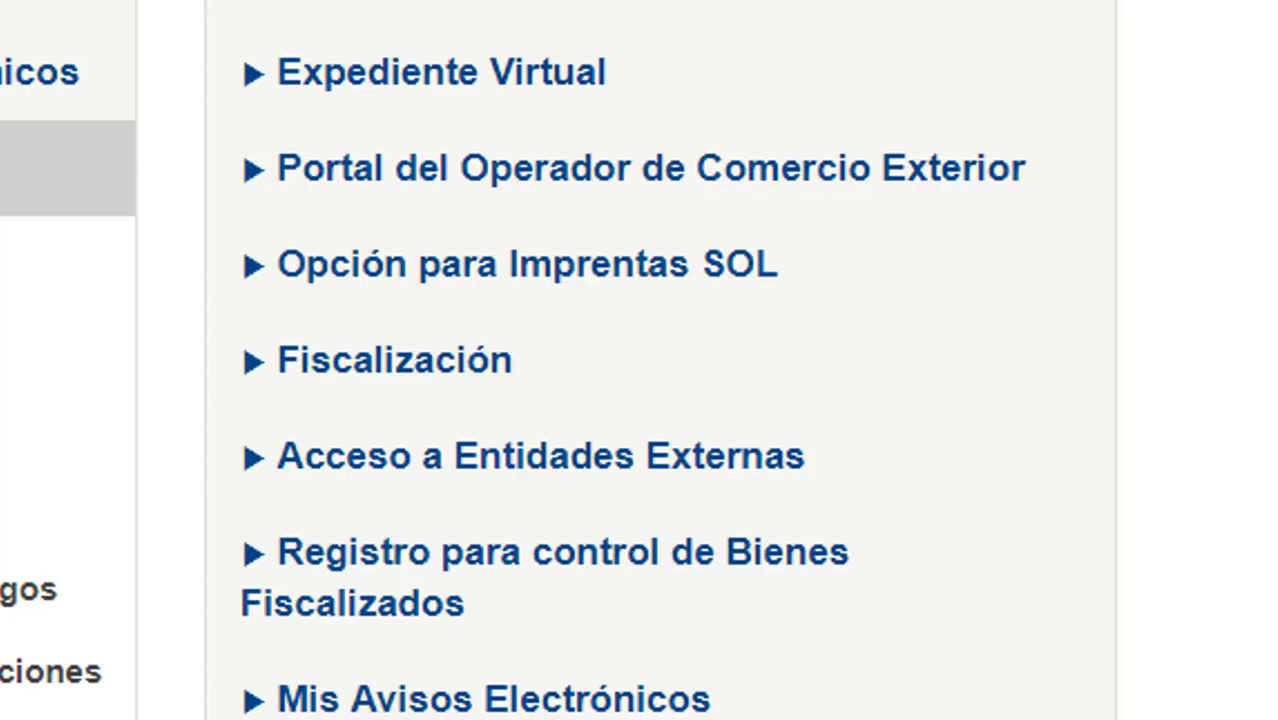
Collapse the informative declarations menu and go to Mi RUC y Otros Registros > Mis Datos del RUC > Ficha RUC.
{"action": "scroll", "coordinate": [640, 360], "scroll_direction": "down", "scroll_amount": 3}
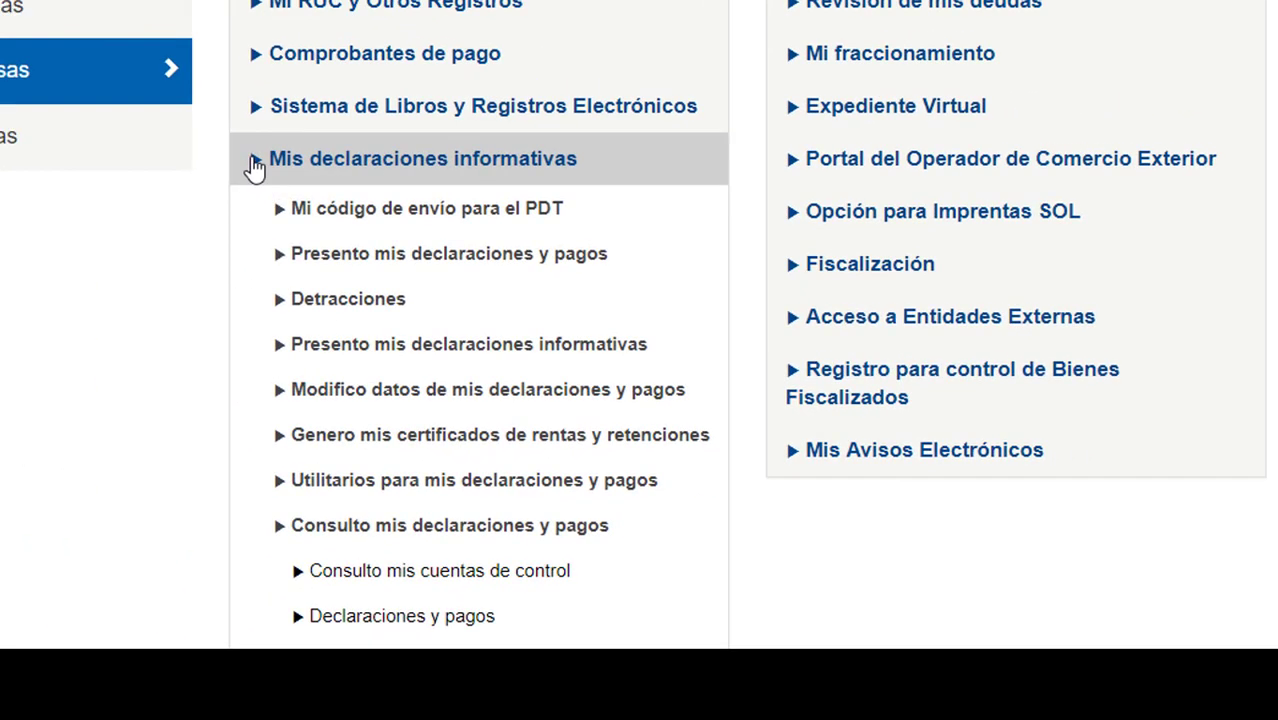
{"action": "left_click", "coordinate": [255, 166]}
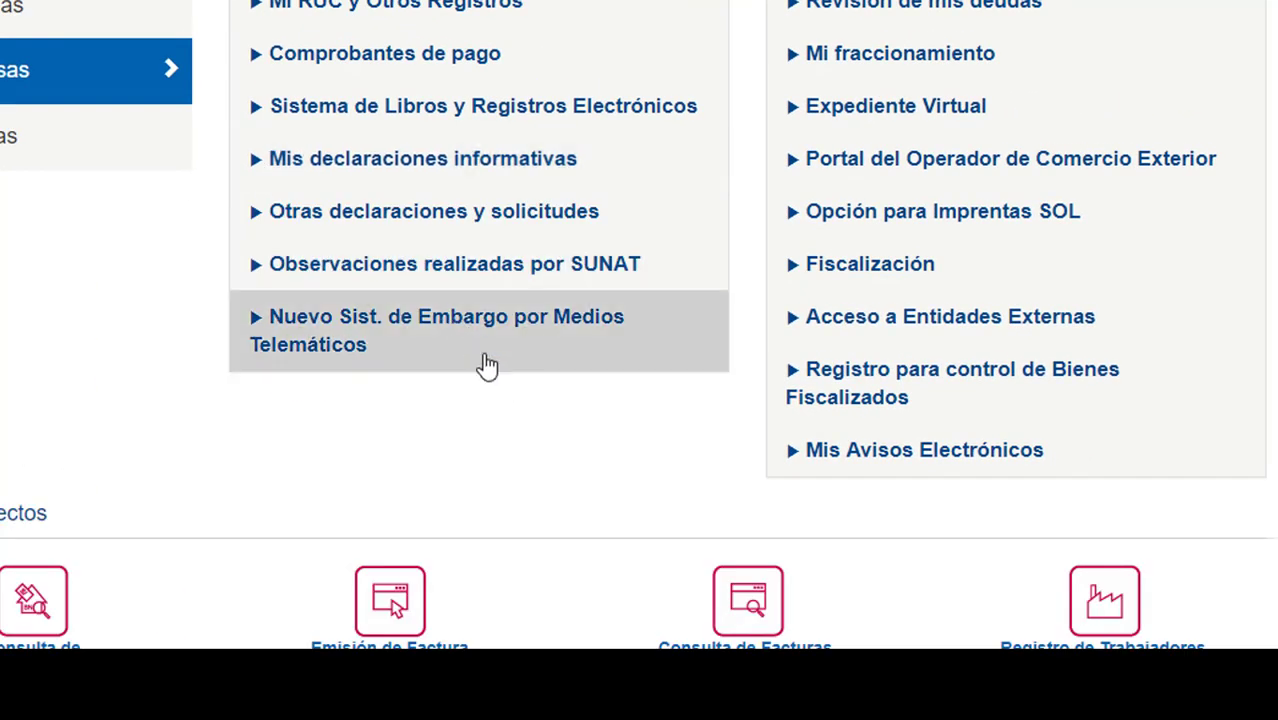
{"action": "scroll", "coordinate": [540, 364], "scroll_direction": "up", "scroll_amount": 2}
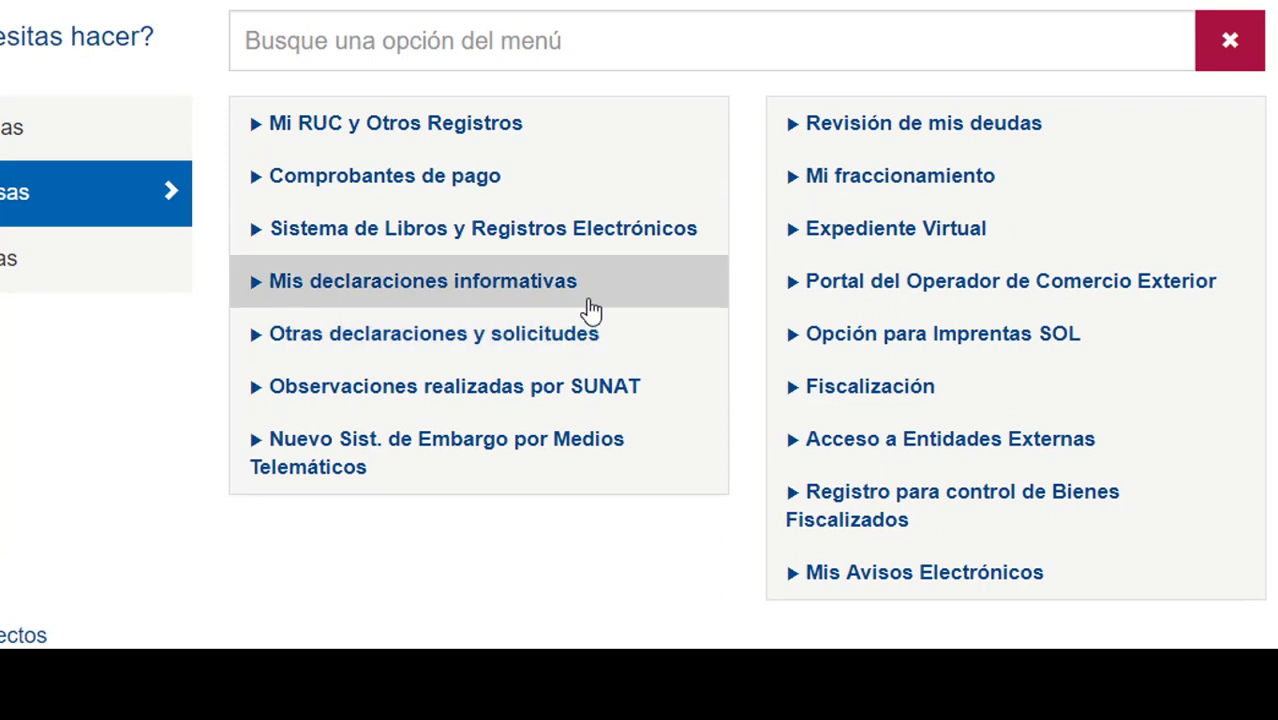
{"action": "left_click", "coordinate": [328, 142]}
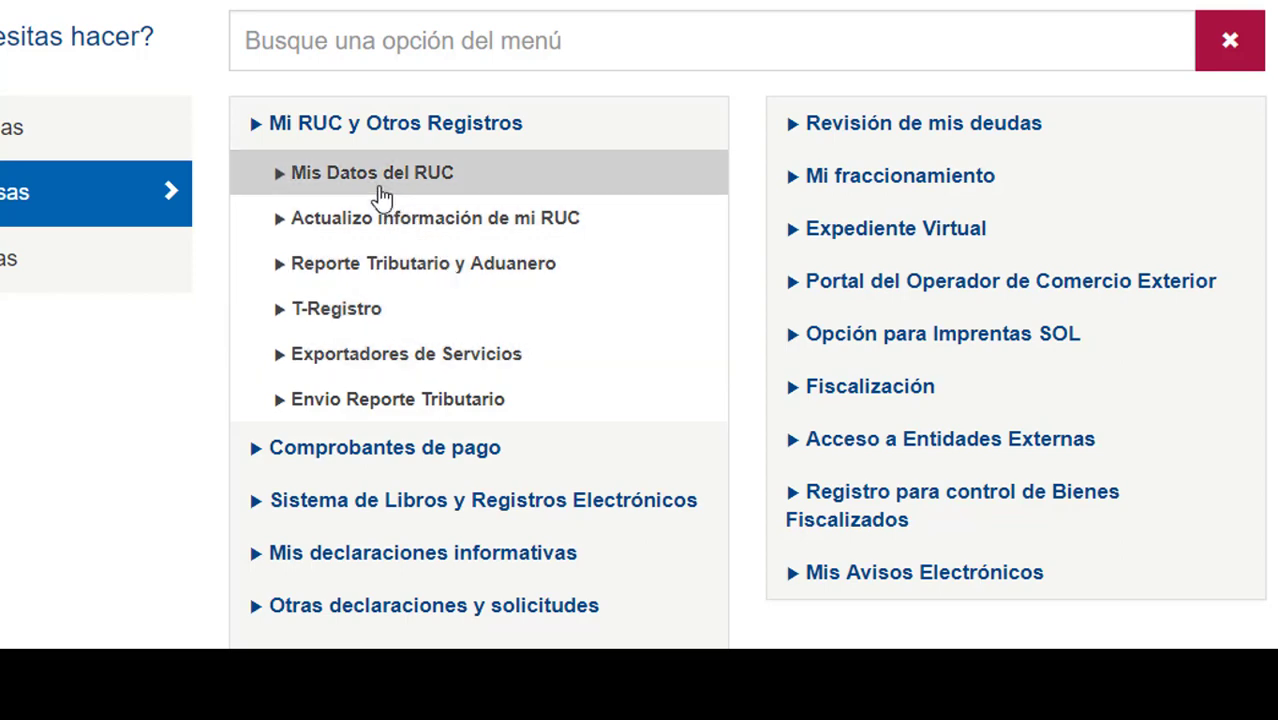
{"action": "left_click", "coordinate": [328, 218]}
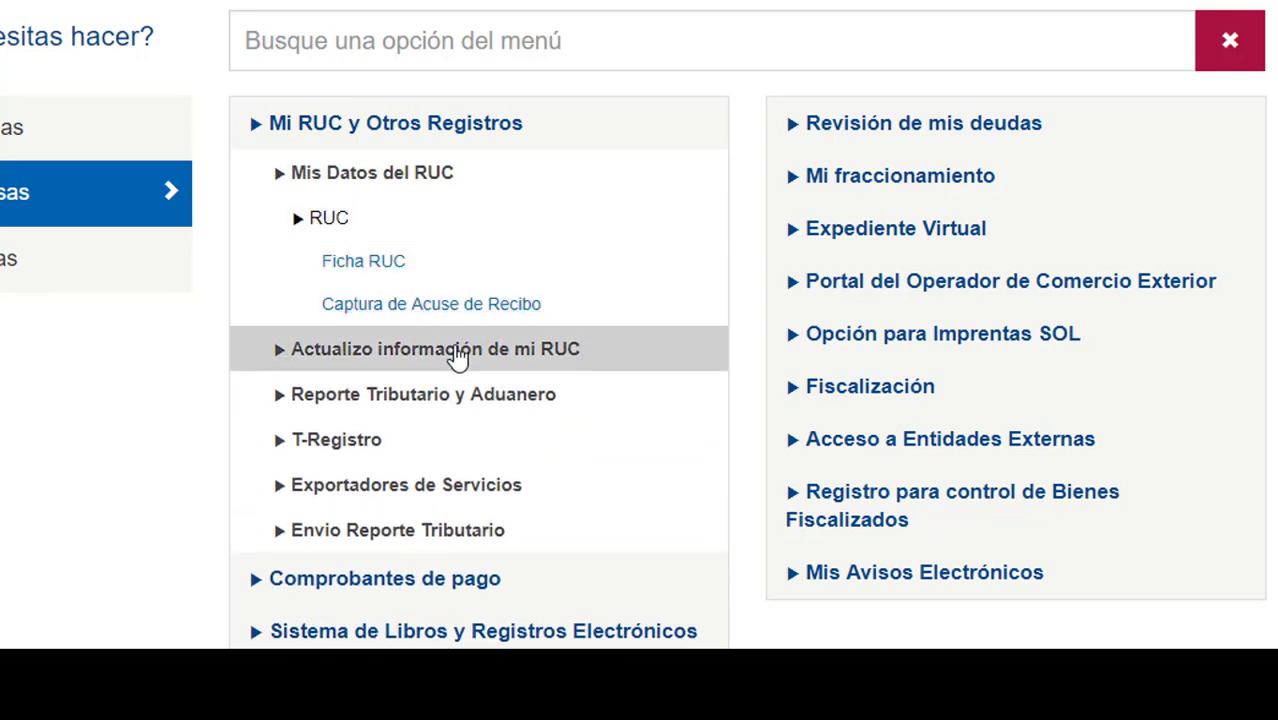
{"action": "left_click", "coordinate": [378, 266]}
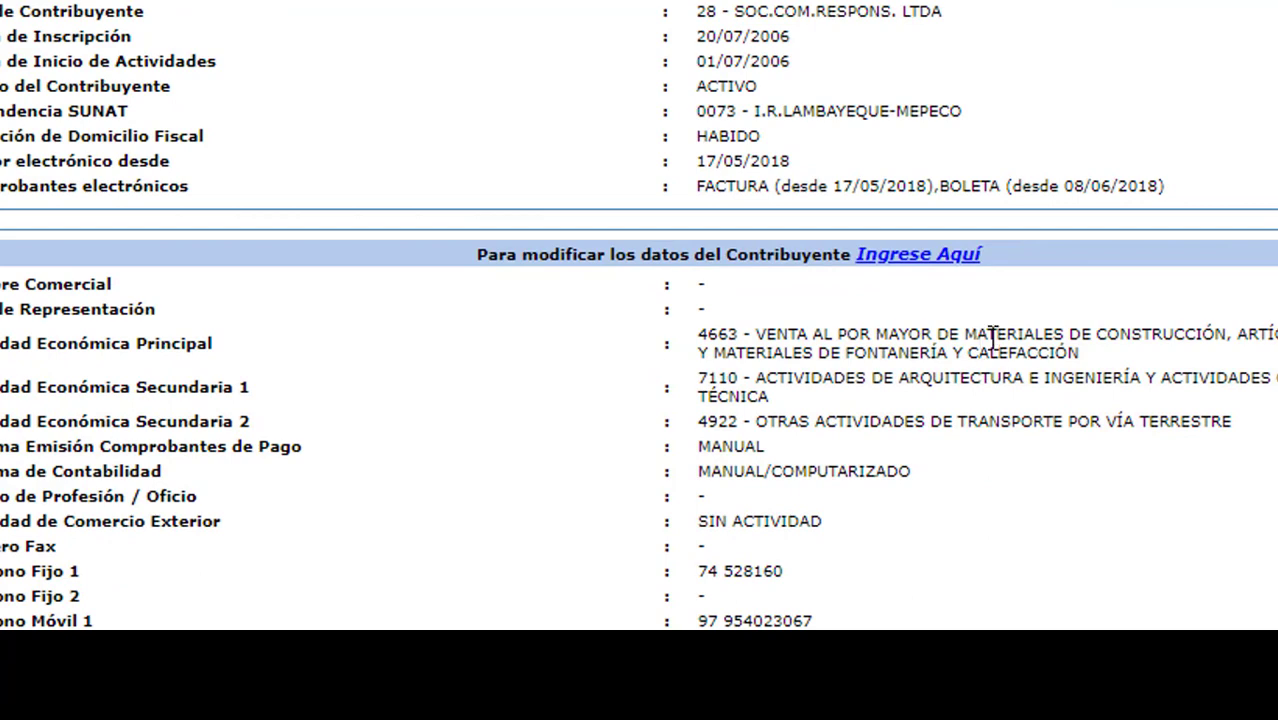
Locate and expand the Registro de Tributos Afectos section of the Ficha RUC.
{"action": "scroll", "coordinate": [1212, 308], "scroll_direction": "down", "scroll_amount": 3}
{"action": "scroll", "coordinate": [1173, 292], "scroll_direction": "down", "scroll_amount": 12}
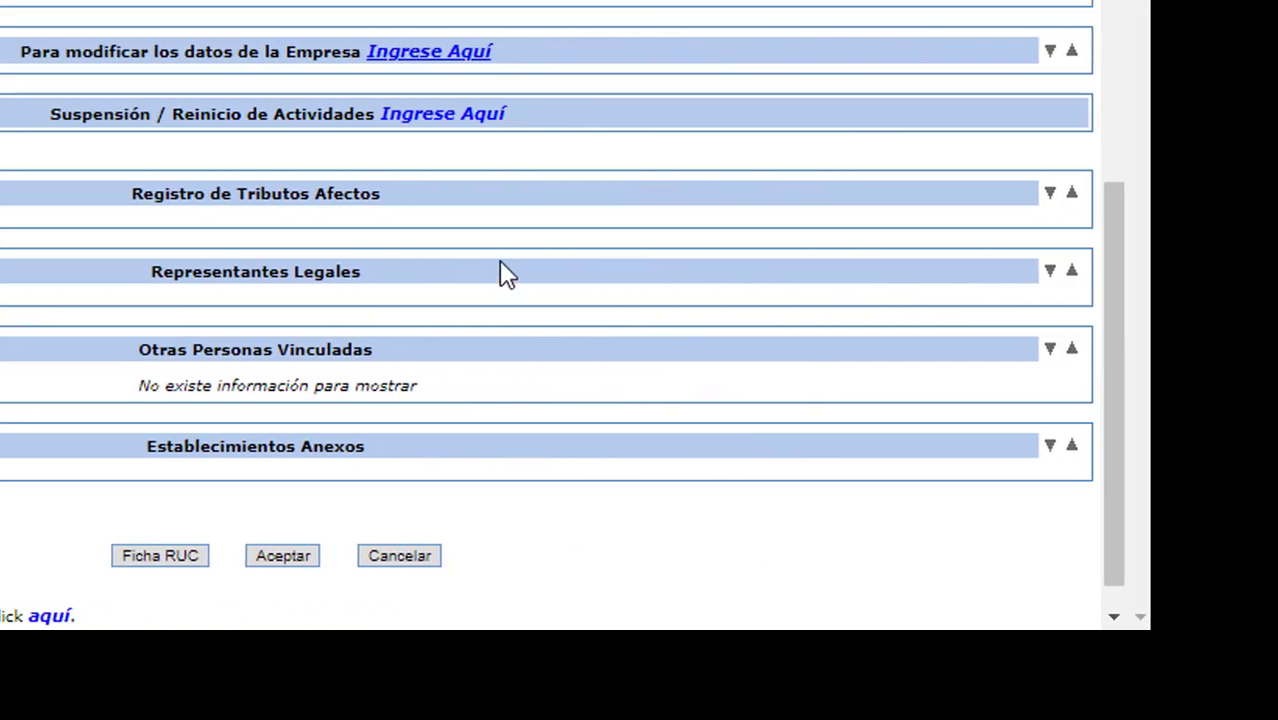
{"action": "scroll", "coordinate": [974, 271], "scroll_direction": "up", "scroll_amount": 6}
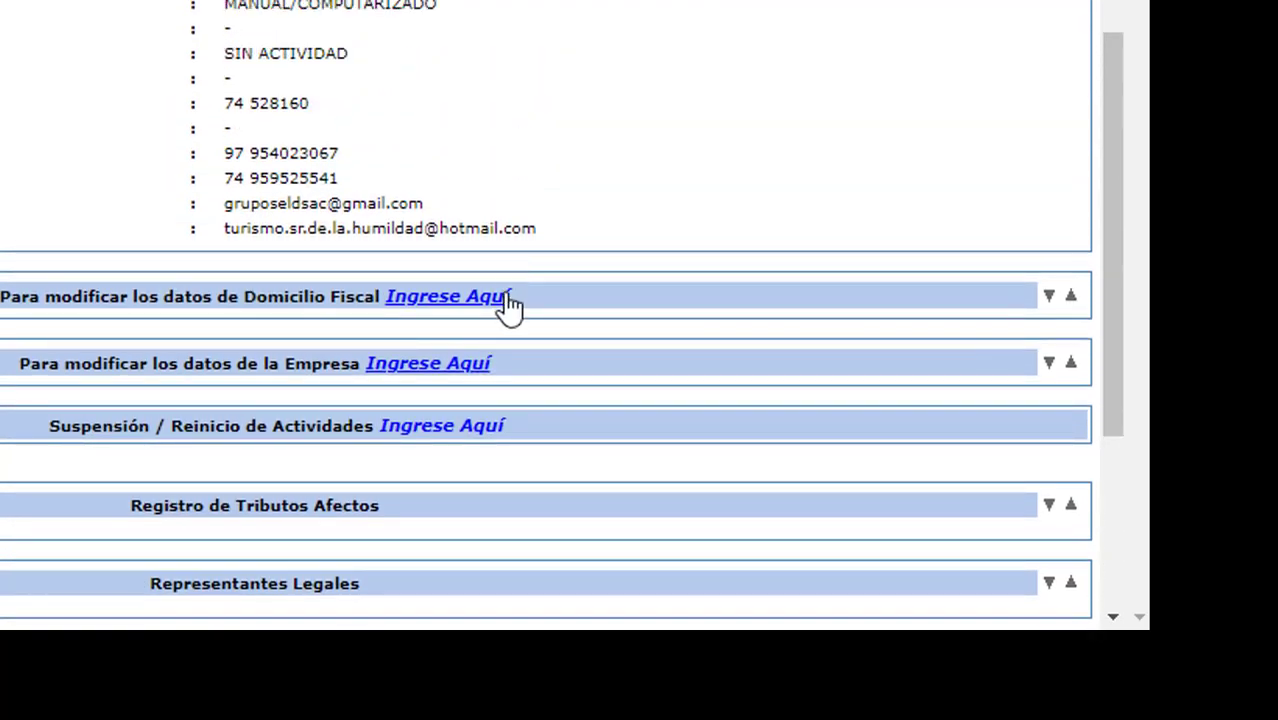
{"action": "scroll", "coordinate": [505, 304], "scroll_direction": "down", "scroll_amount": 6}
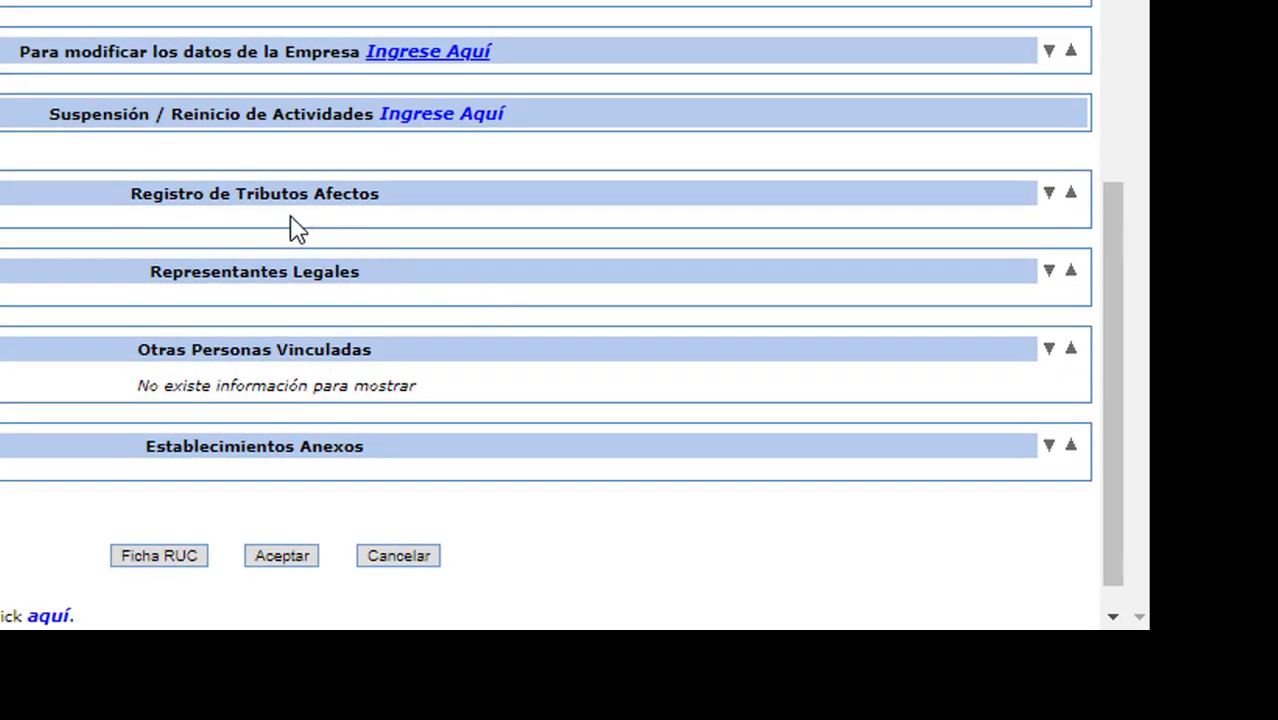
{"action": "left_click_drag", "start_coordinate": [112, 205], "coordinate": [395, 230]}
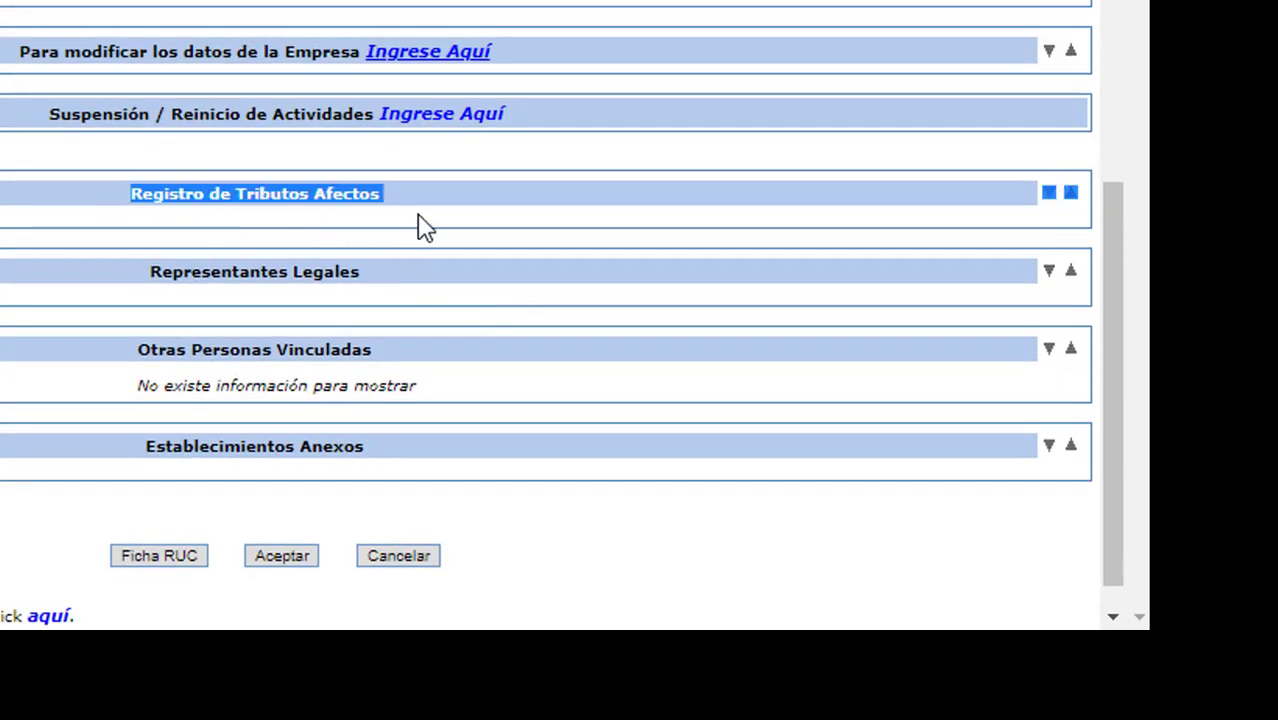
{"action": "left_click", "coordinate": [1067, 224]}
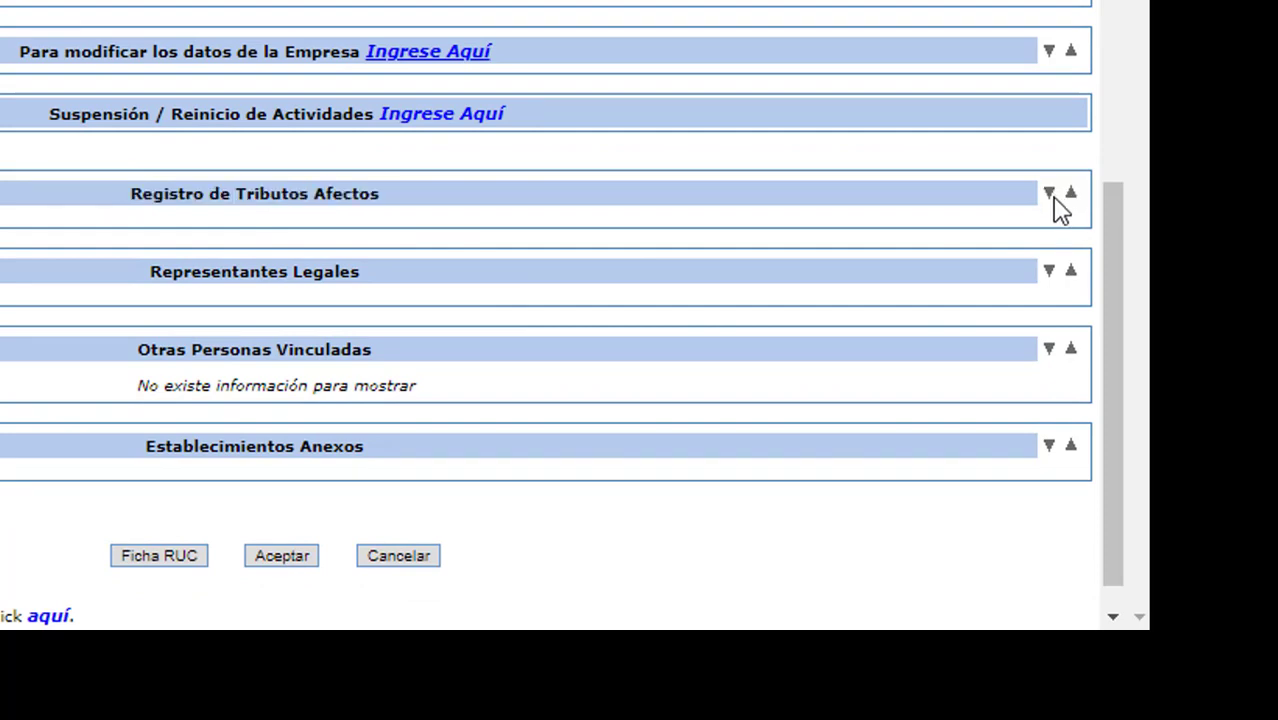
{"action": "left_click", "coordinate": [1051, 197]}
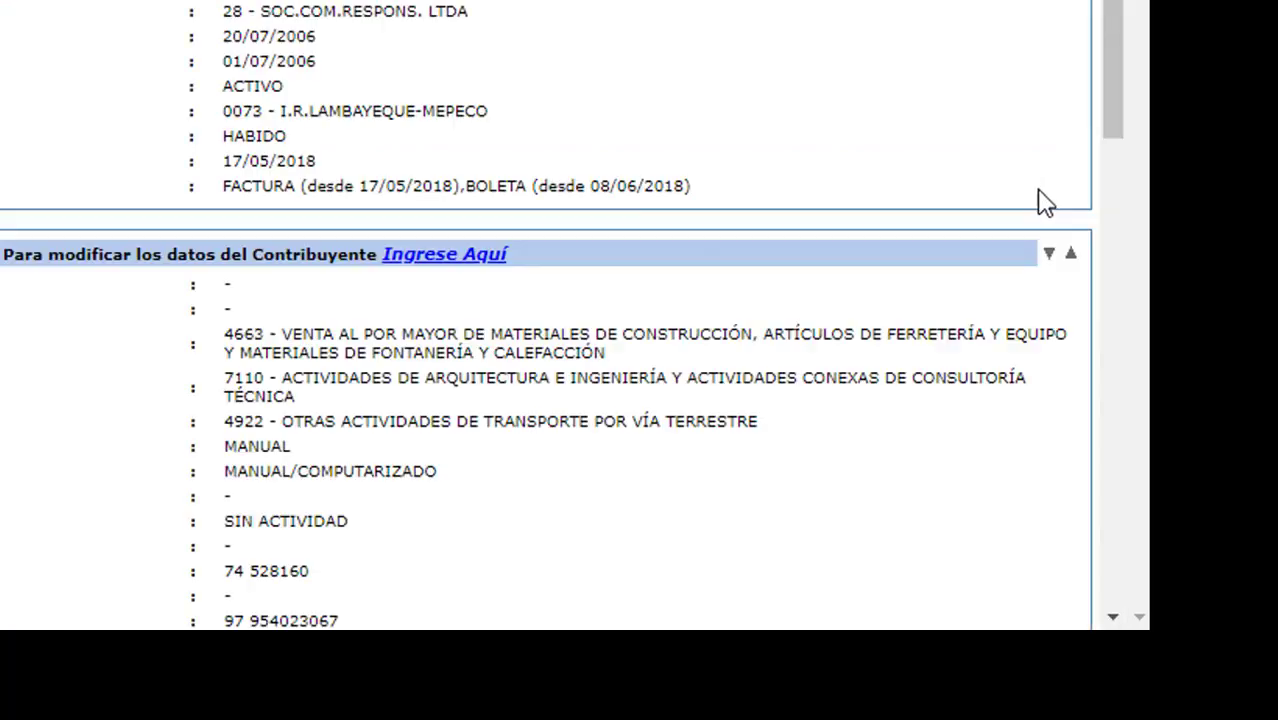
{"action": "scroll", "coordinate": [562, 297], "scroll_direction": "up", "scroll_amount": 3}
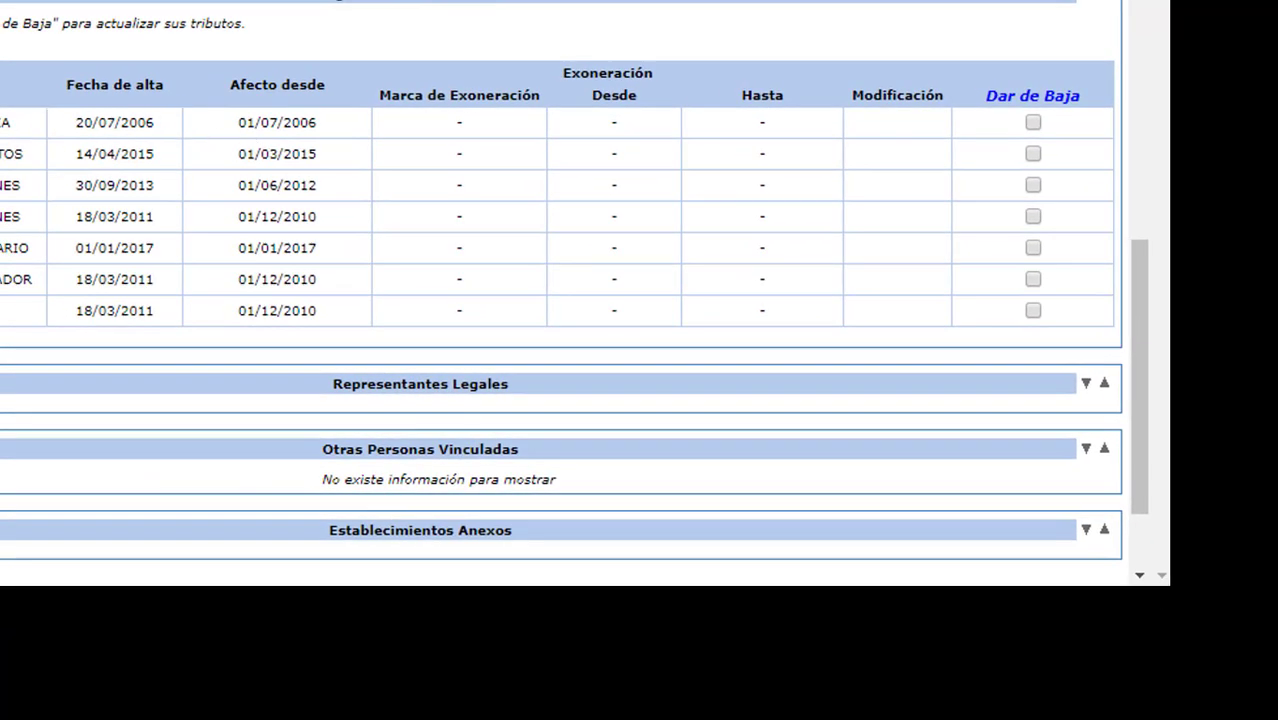
Tick Dar de Baja for the last tax rows and check the 18/03/2011 registration date.
{"action": "left_click_drag", "start_coordinate": [68, 294], "coordinate": [792, 300]}
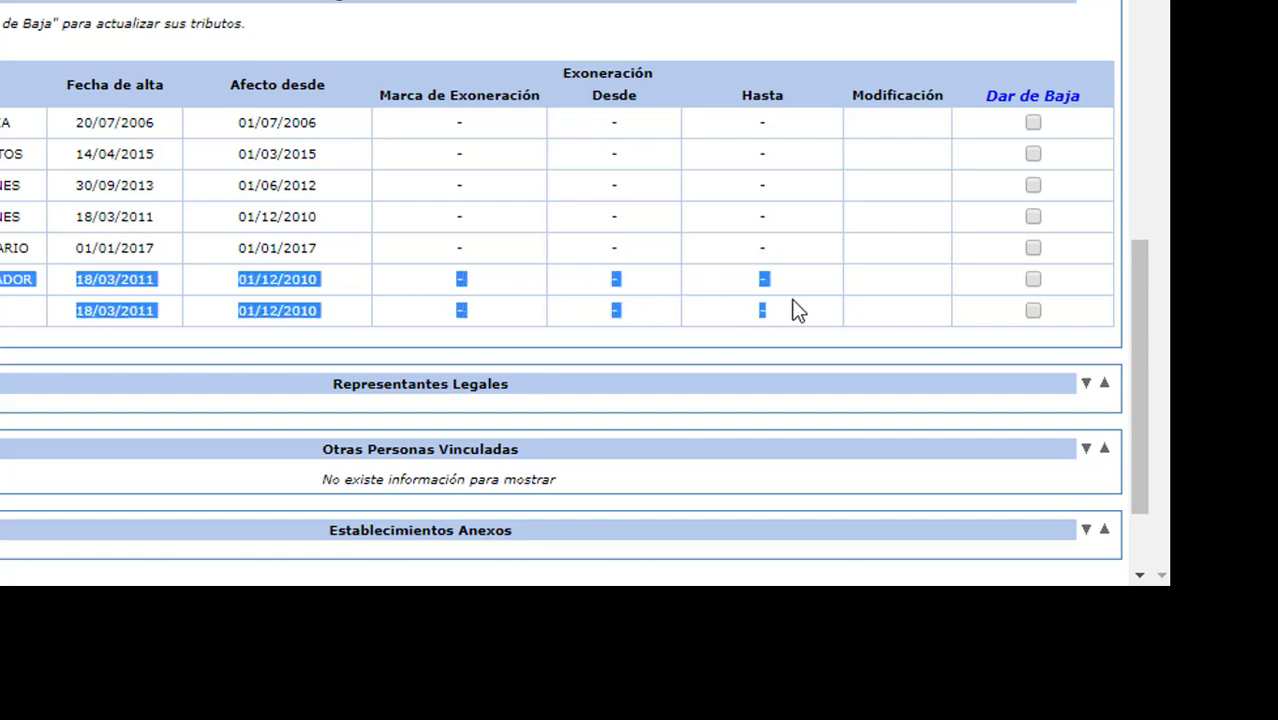
{"action": "left_click", "coordinate": [1033, 280]}
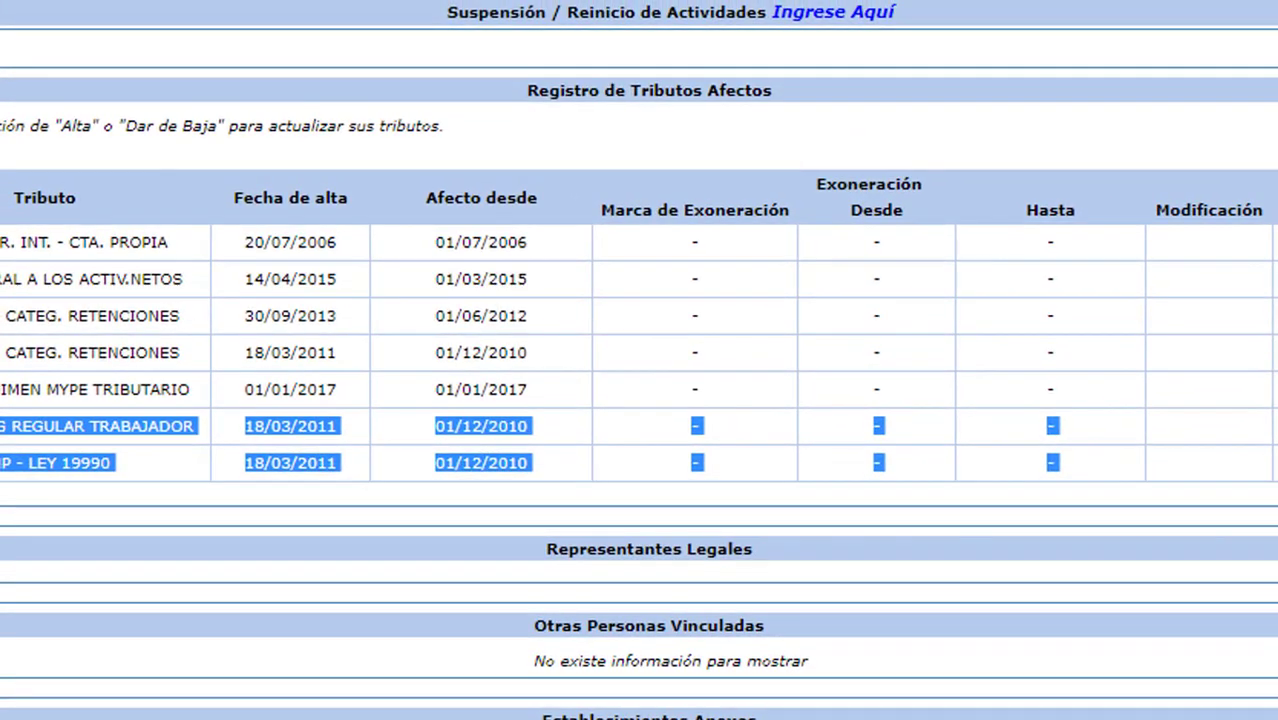
{"action": "left_click", "coordinate": [733, 441]}
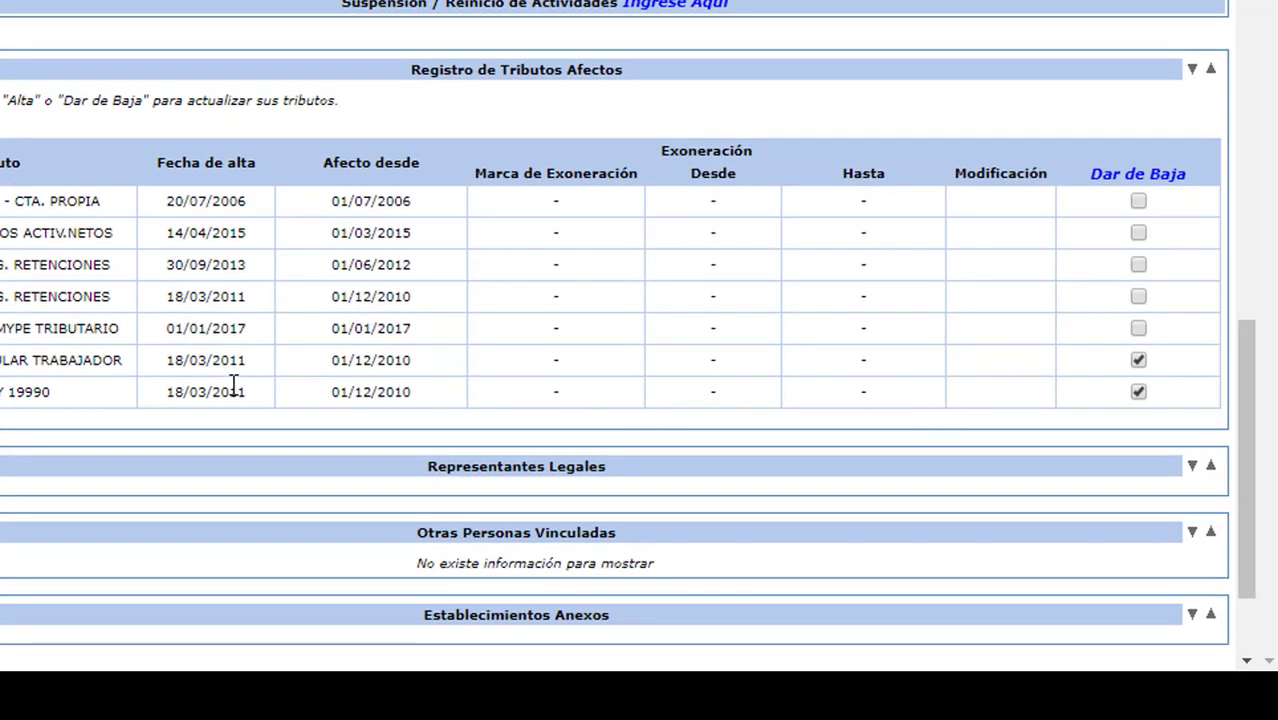
{"action": "left_click_drag", "start_coordinate": [171, 362], "coordinate": [298, 377]}
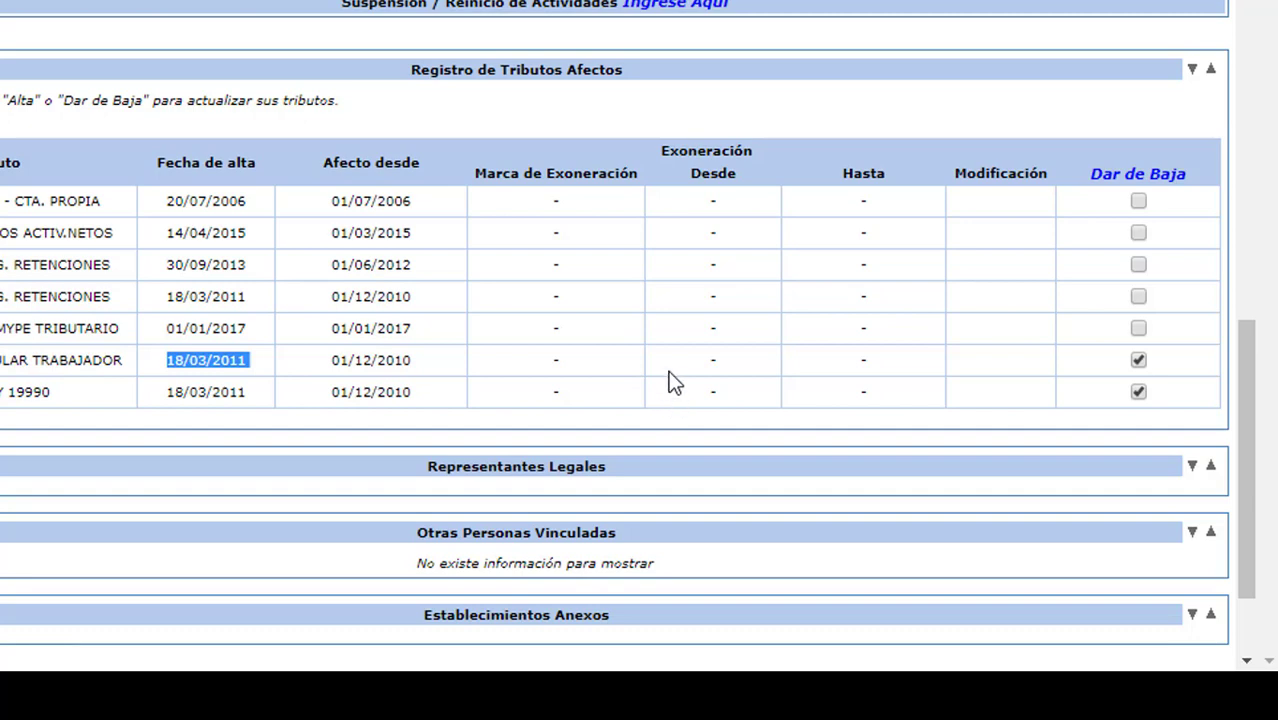
Open the Dar de Baja page for the marked tributes and select the first Fecha Hasta field.
{"action": "left_click", "coordinate": [1137, 178]}
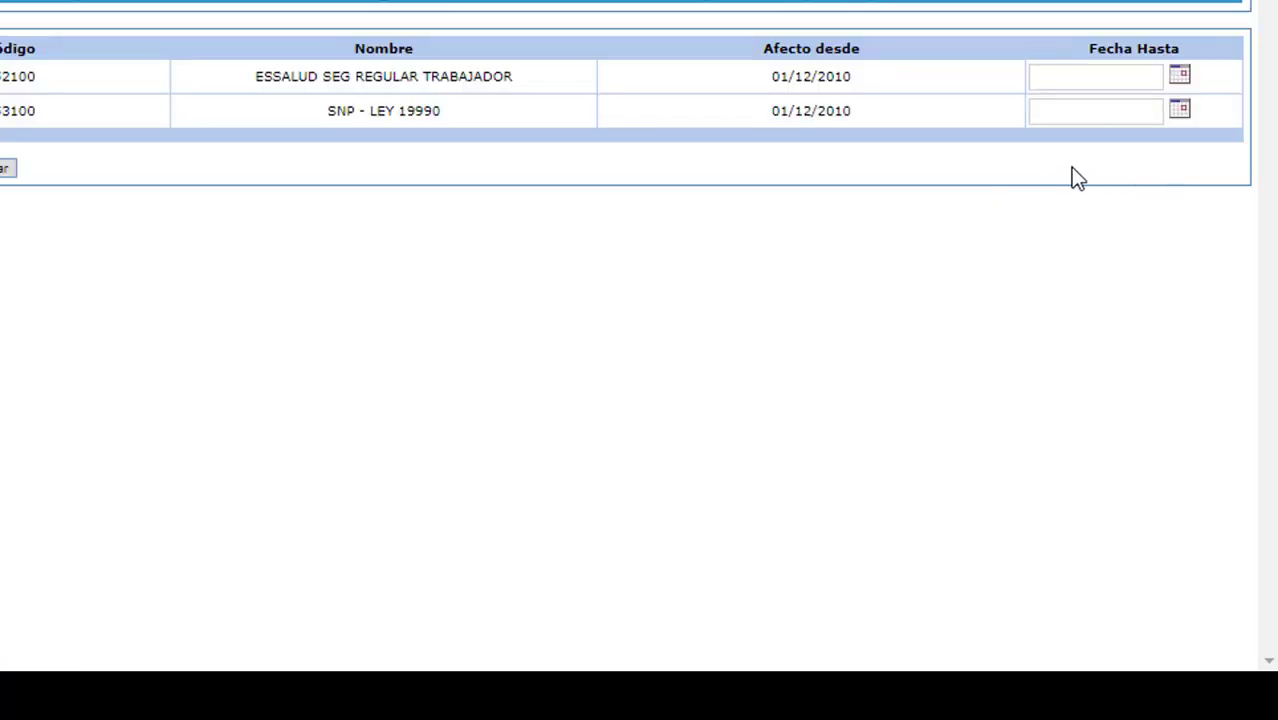
{"action": "left_click", "coordinate": [1062, 86]}
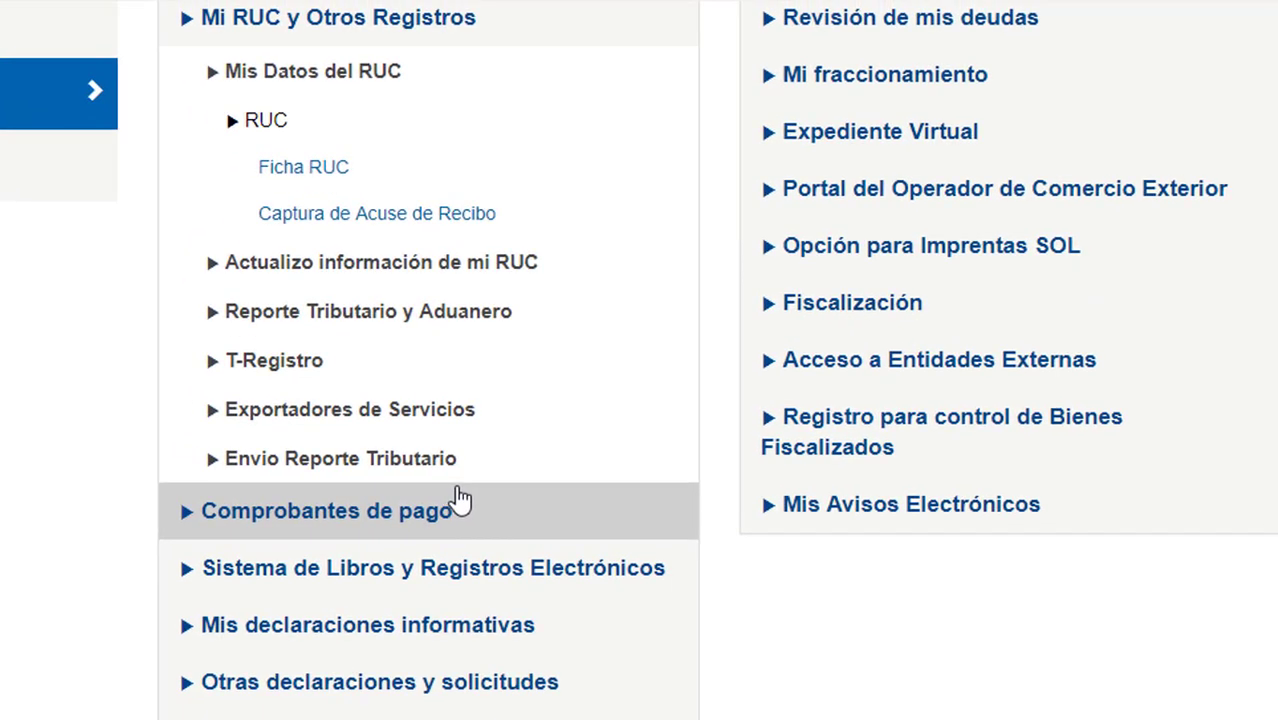
Open Form. 3128 Modificación de Datos del RUC from Actualizo información de mi RUC > RUC and scroll the record.
{"action": "left_click", "coordinate": [219, 268]}
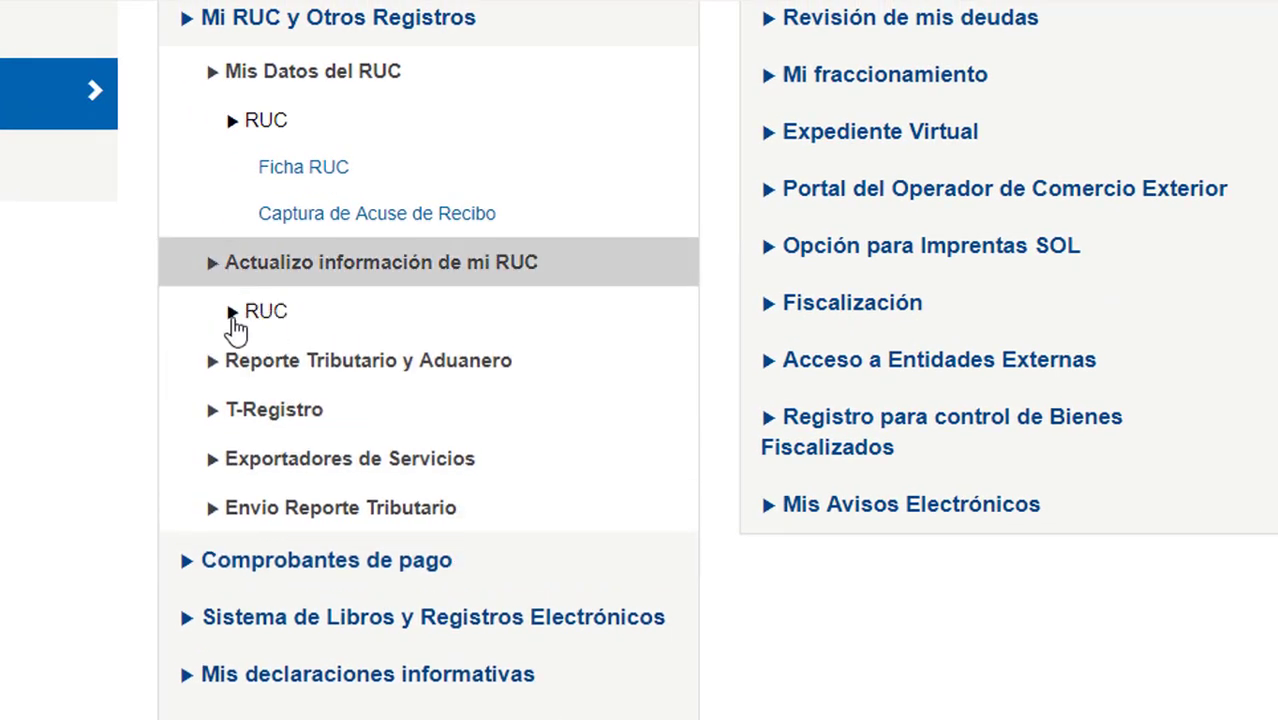
{"action": "left_click", "coordinate": [232, 314]}
{"action": "left_click", "coordinate": [357, 375]}
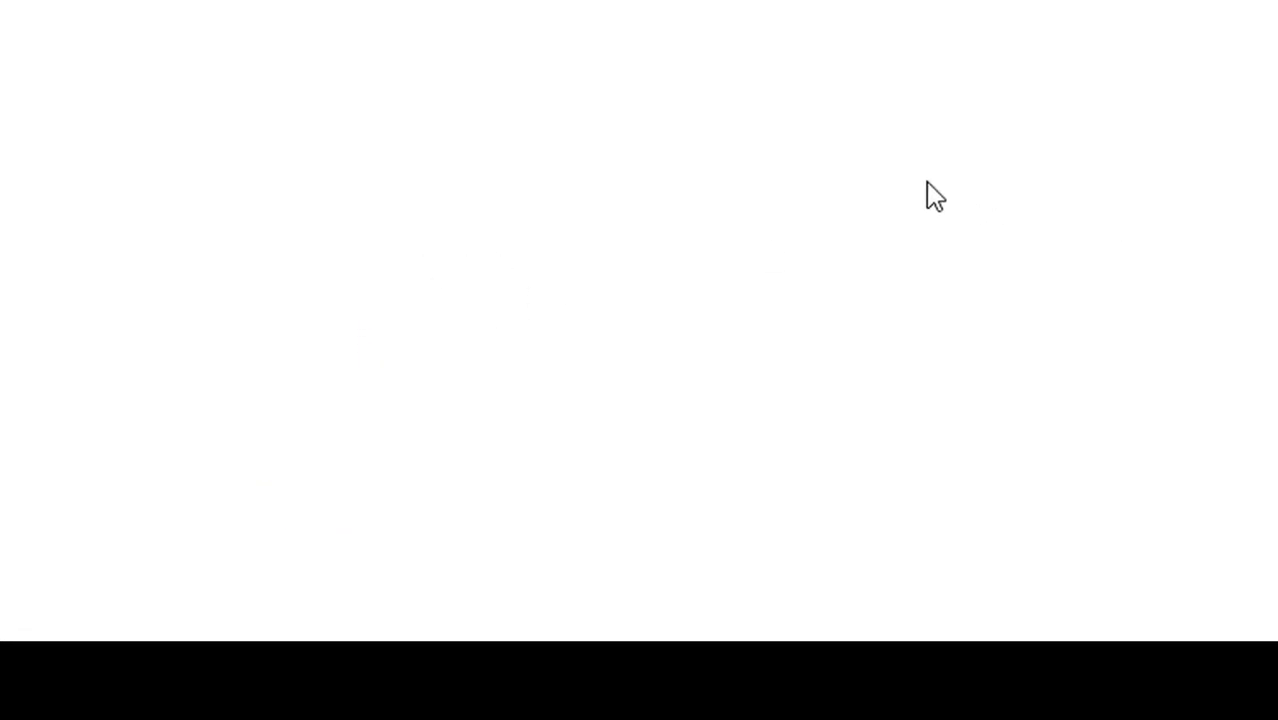
{"action": "scroll", "coordinate": [822, 222], "scroll_direction": "down", "scroll_amount": 10}
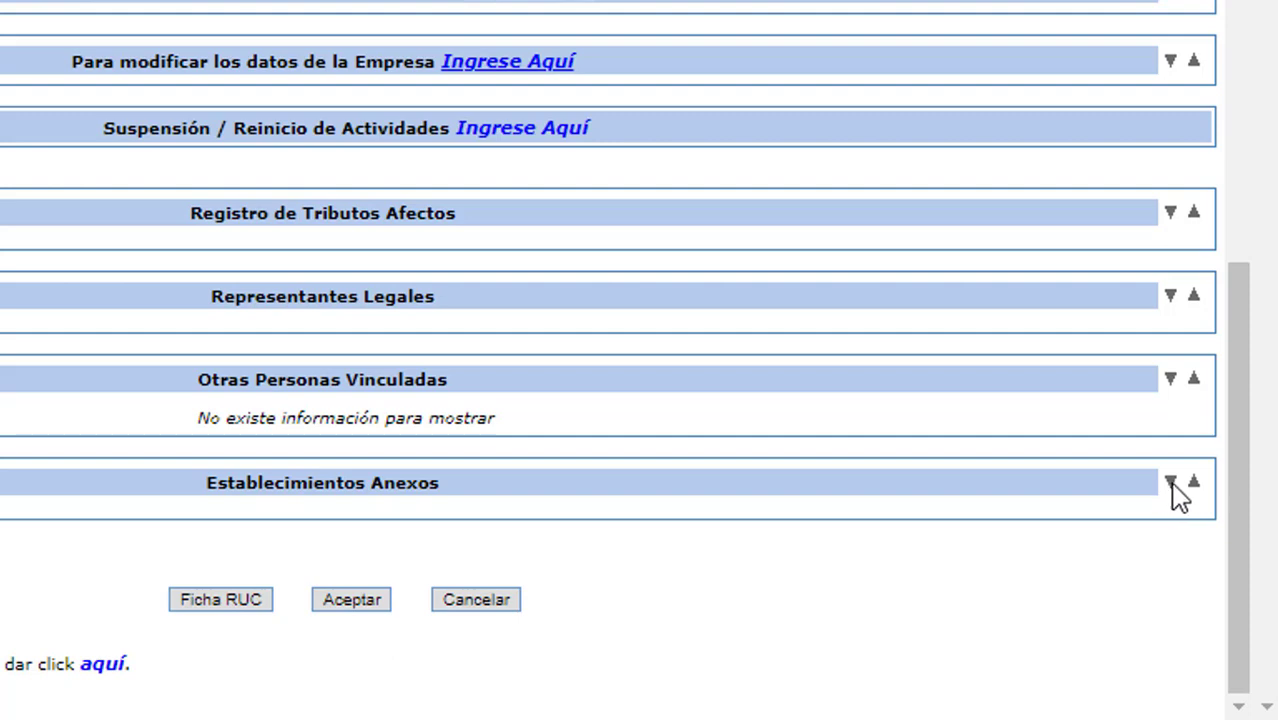
Expand Establecimientos Anexos, review the annex address, and start the Alta of a new establishment.
{"action": "left_click", "coordinate": [1171, 486]}
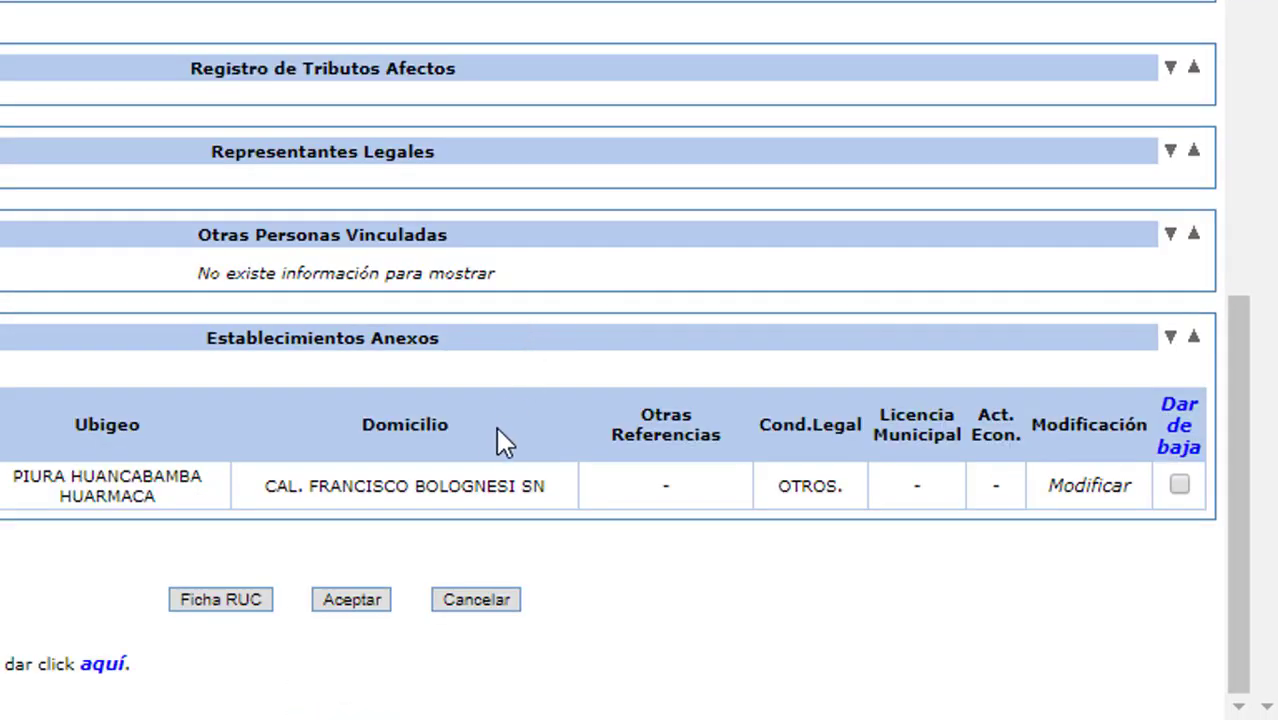
{"action": "left_click_drag", "start_coordinate": [10, 476], "coordinate": [480, 490]}
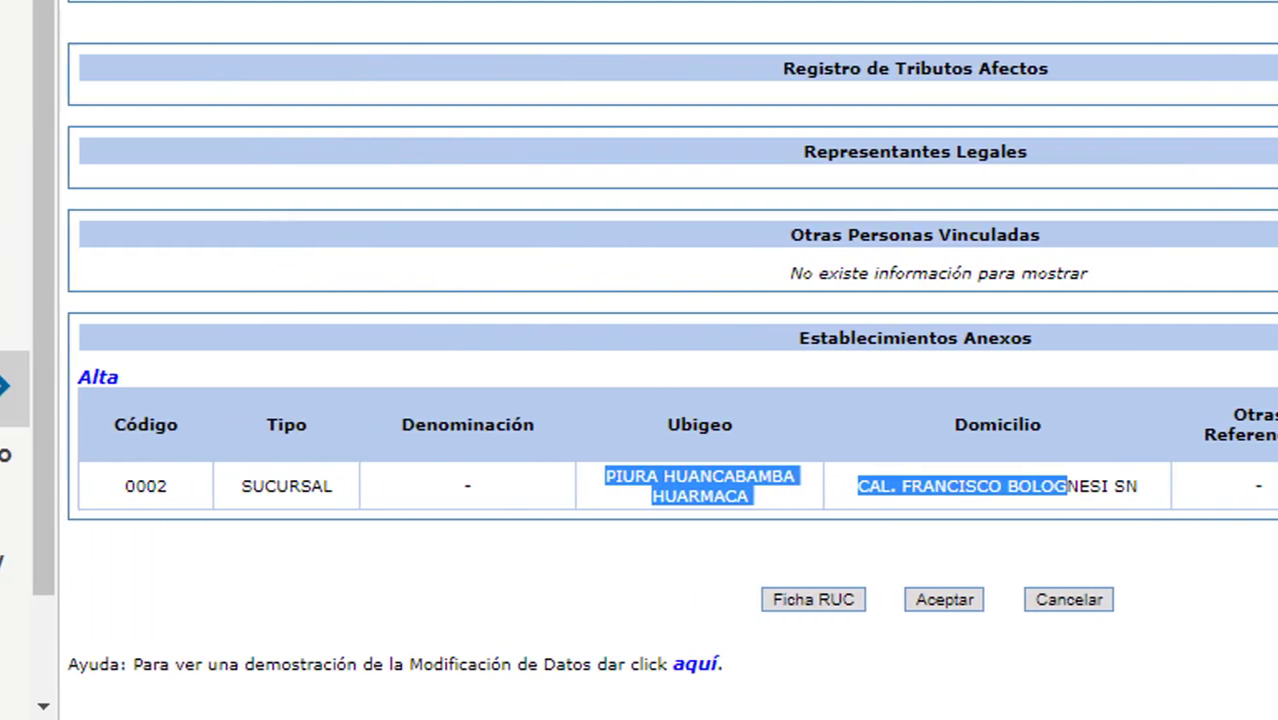
{"action": "left_click", "coordinate": [185, 390]}
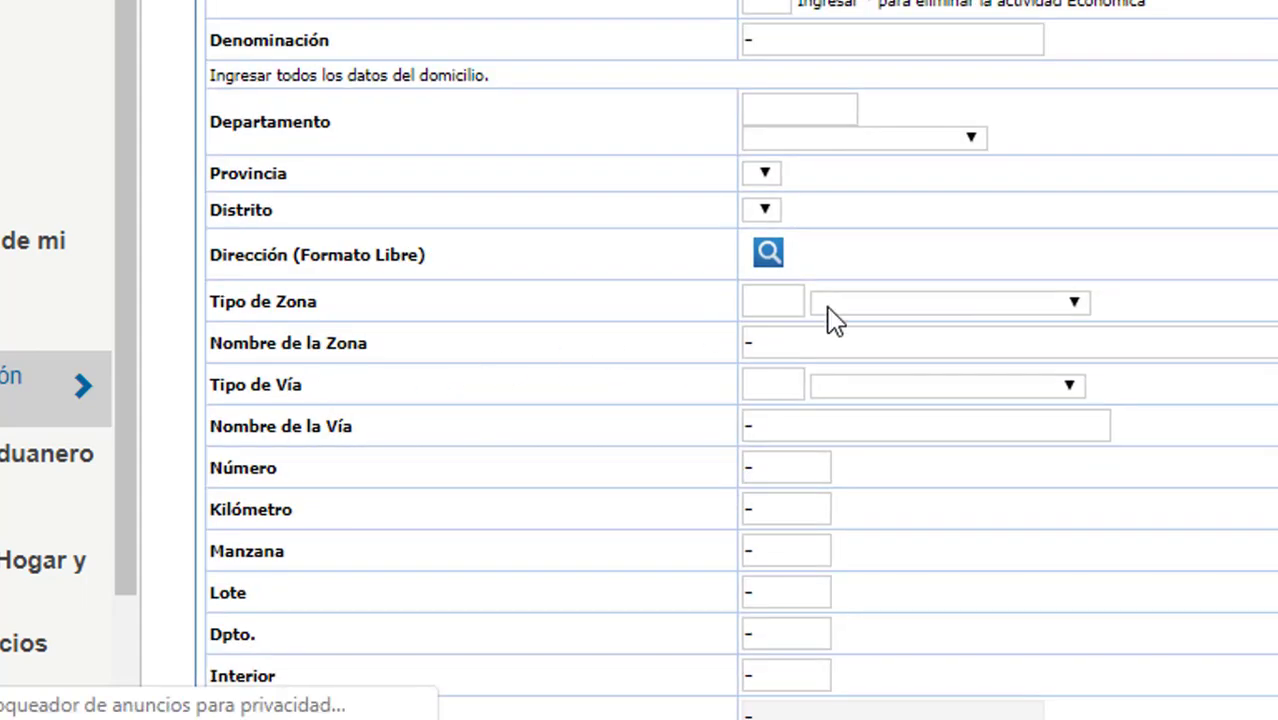
Choose 02 : SU. SUCURSAL as the establishment type and scroll through the annex form.
{"action": "left_click", "coordinate": [813, 0]}
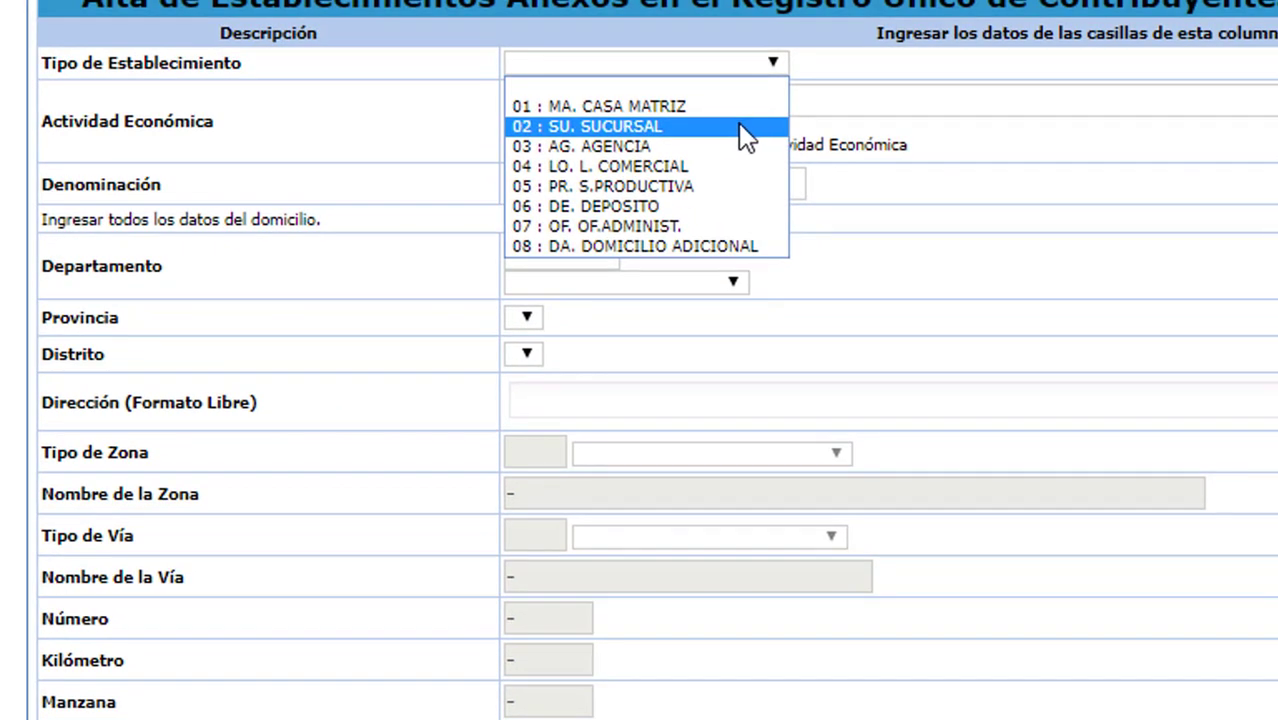
{"action": "left_click", "coordinate": [668, 127]}
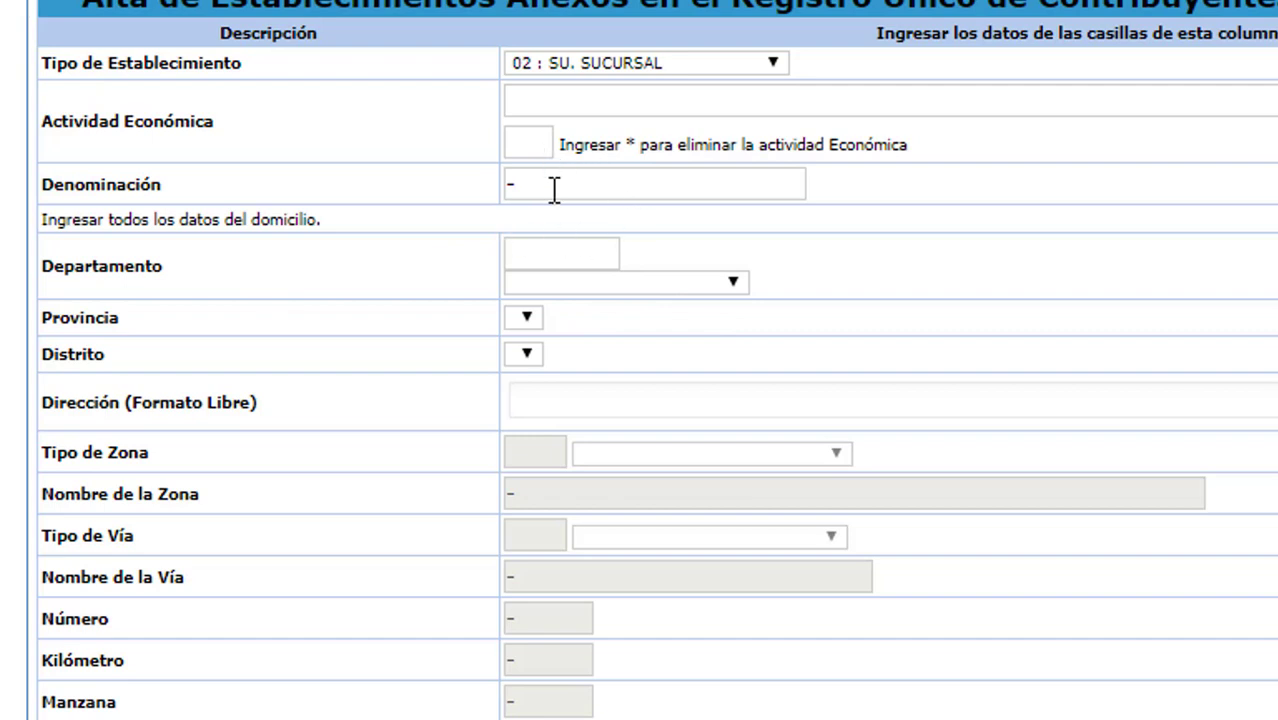
{"action": "left_click_drag", "start_coordinate": [95, 266], "coordinate": [678, 303]}
{"action": "left_click_drag", "start_coordinate": [275, 324], "coordinate": [522, 357]}
{"action": "left_click", "coordinate": [728, 440]}
{"action": "scroll", "coordinate": [726, 443], "scroll_direction": "down", "scroll_amount": 5}
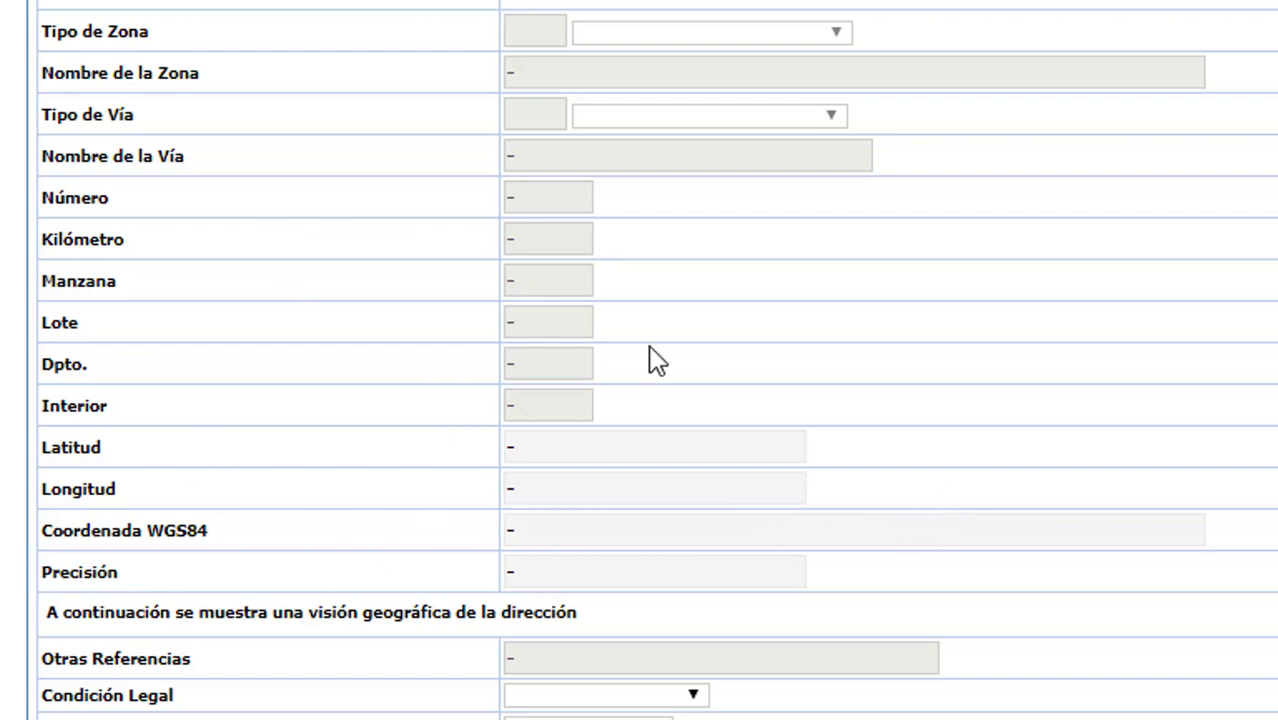
{"action": "scroll", "coordinate": [879, 414], "scroll_direction": "up", "scroll_amount": 5}
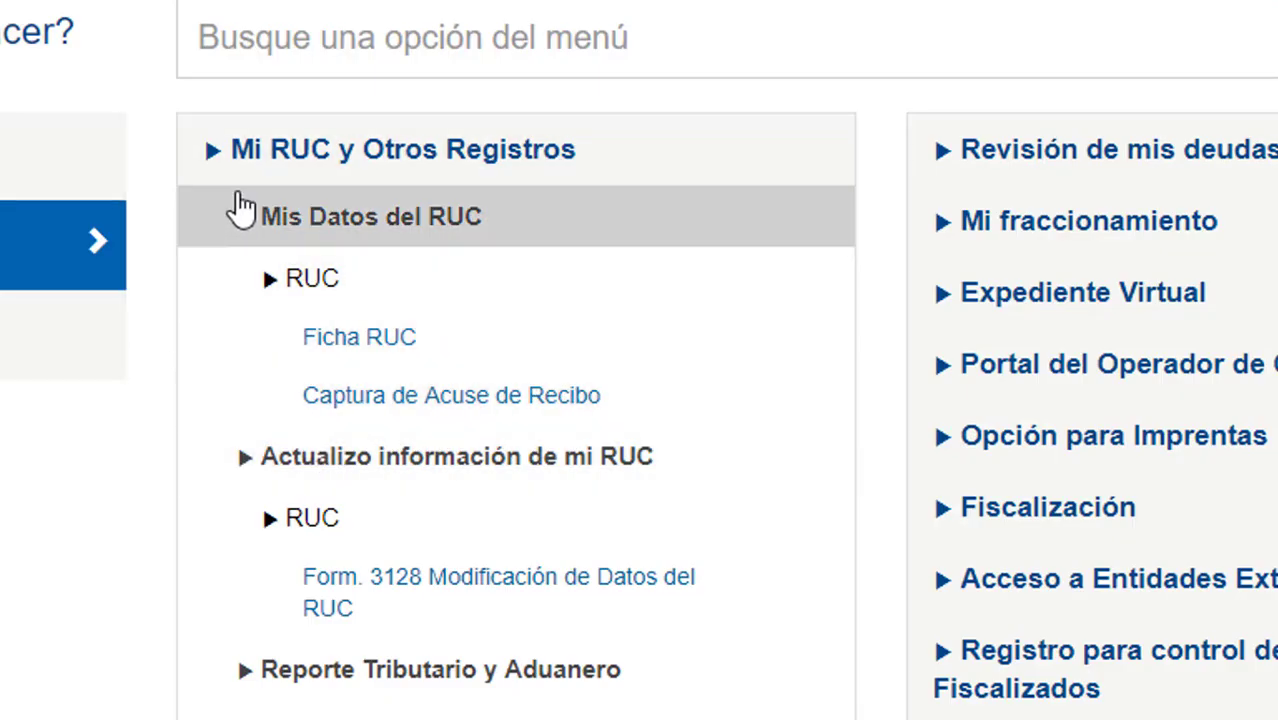
Go through Comprobantes de pago > Comprobantes de Pago Físico > Consulto mis comprobantes de pago to Consulta de Autorizaciones.
{"action": "left_click", "coordinate": [224, 156]}
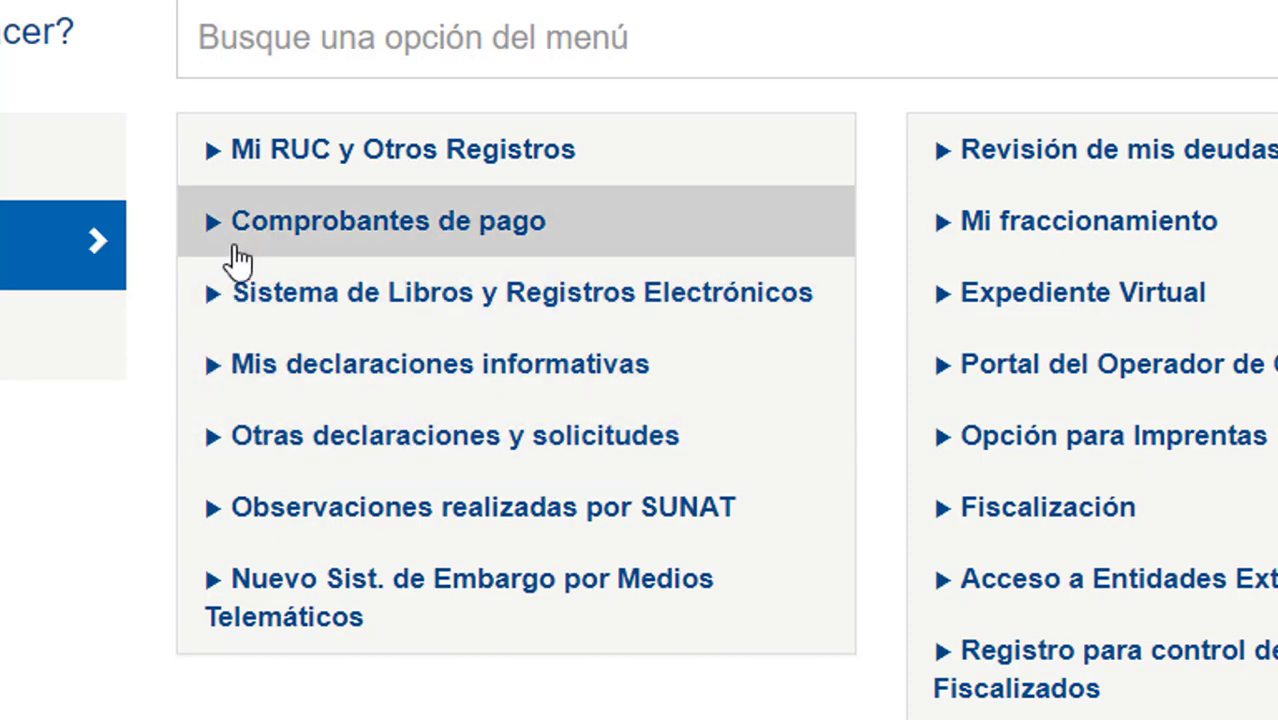
{"action": "left_click", "coordinate": [237, 250]}
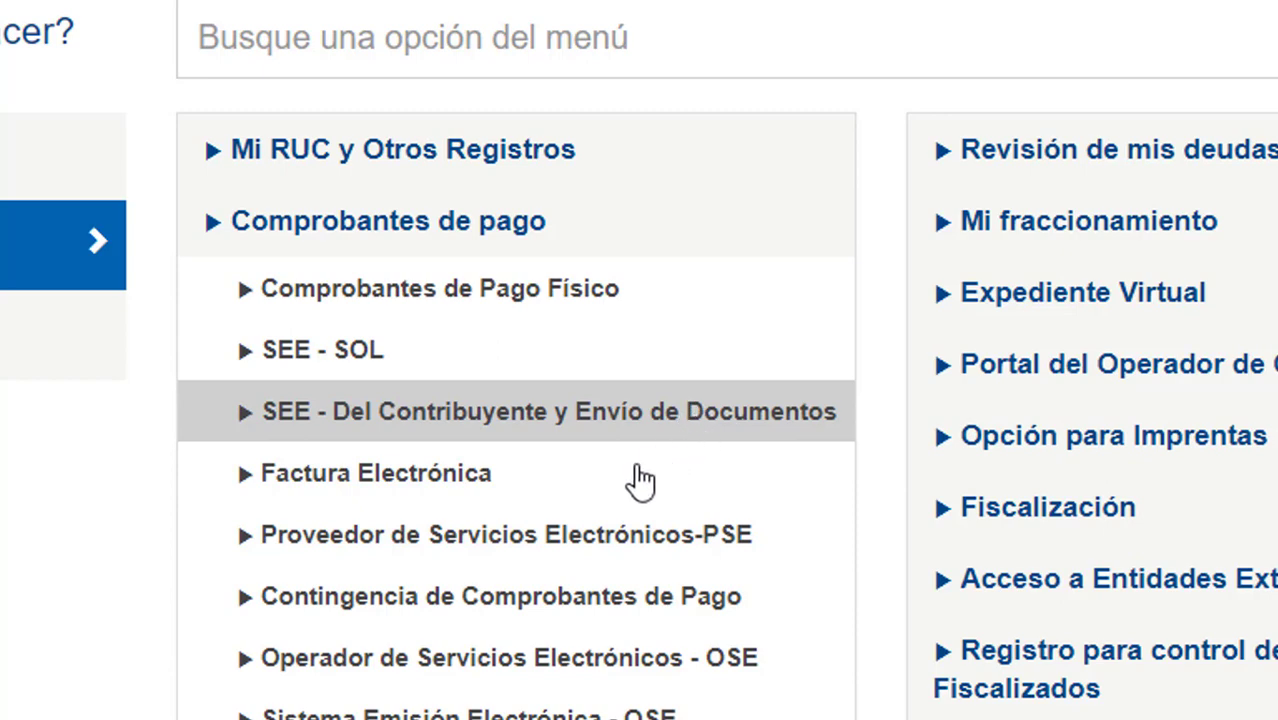
{"action": "scroll", "coordinate": [653, 494], "scroll_direction": "down", "scroll_amount": 2}
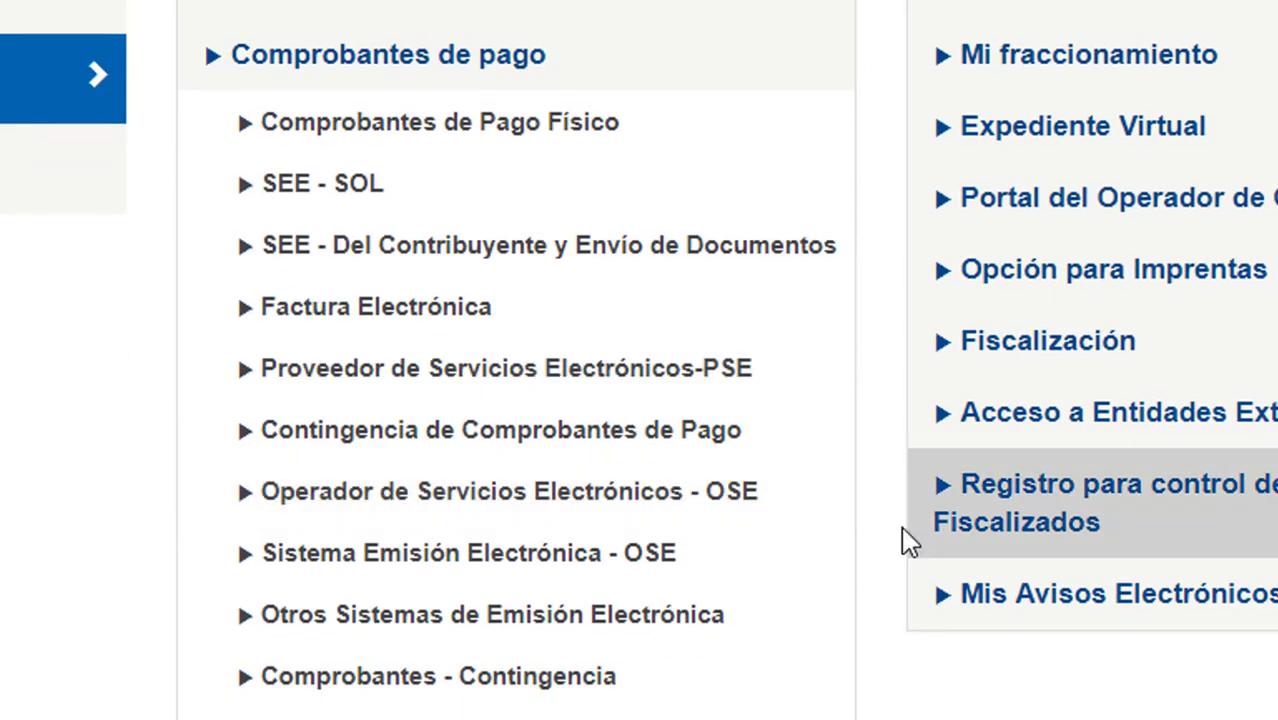
{"action": "scroll", "coordinate": [865, 515], "scroll_direction": "up", "scroll_amount": 2}
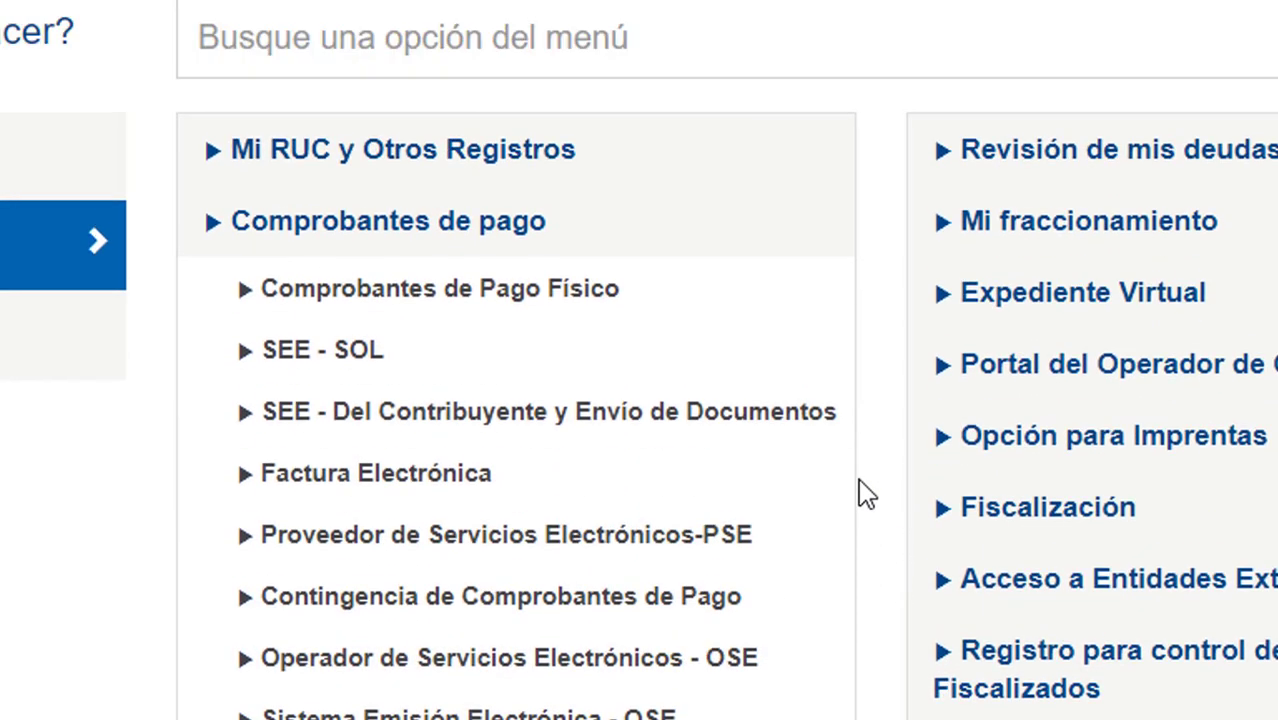
{"action": "left_click", "coordinate": [244, 293]}
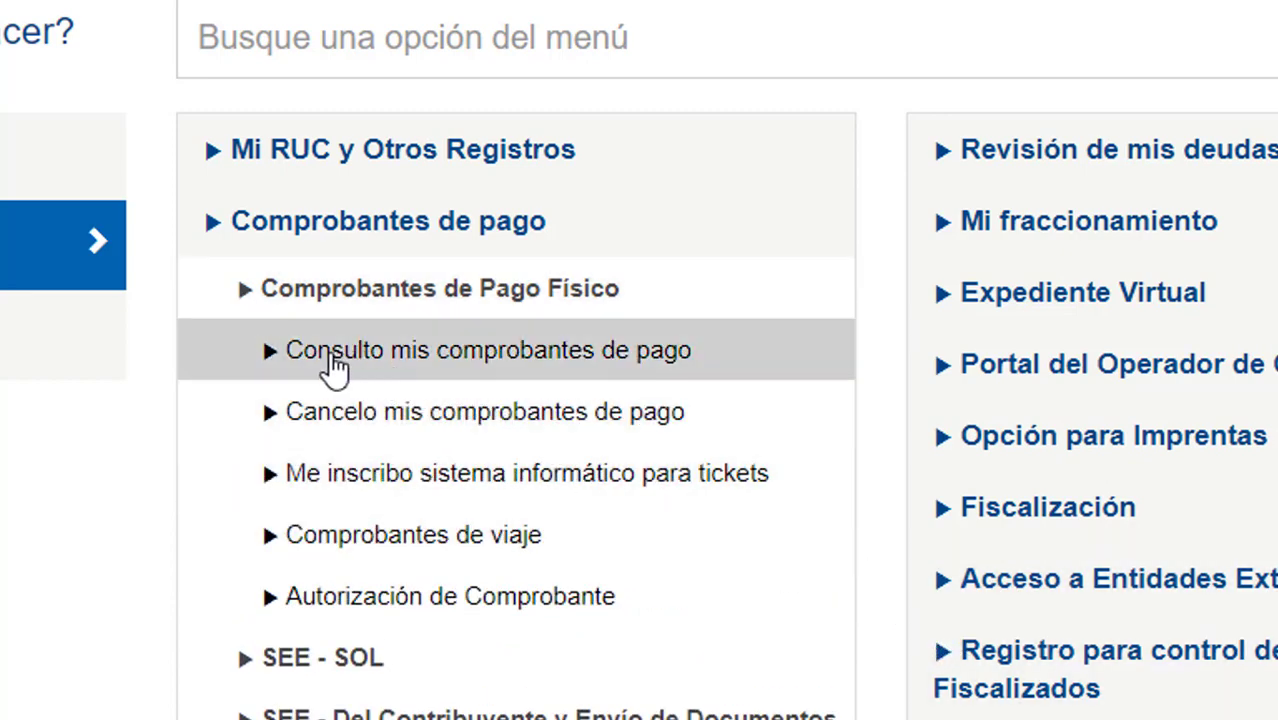
{"action": "left_click", "coordinate": [270, 357]}
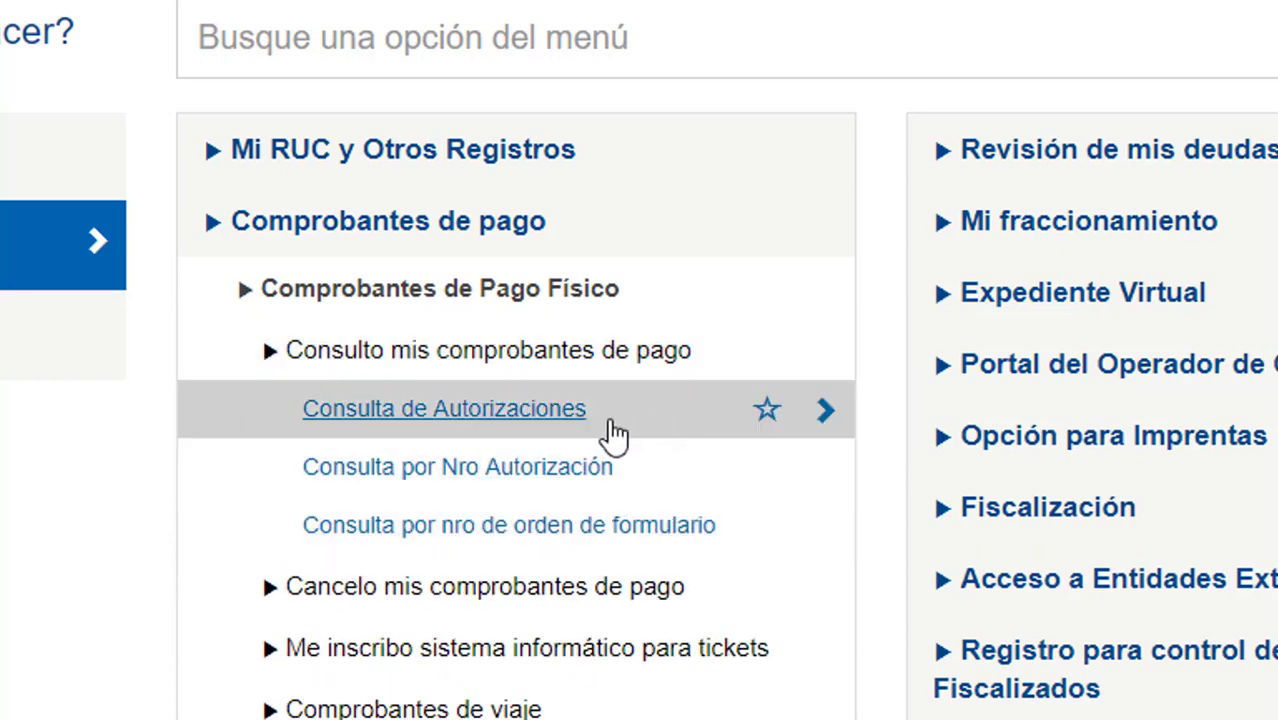
{"action": "left_click", "coordinate": [522, 425]}
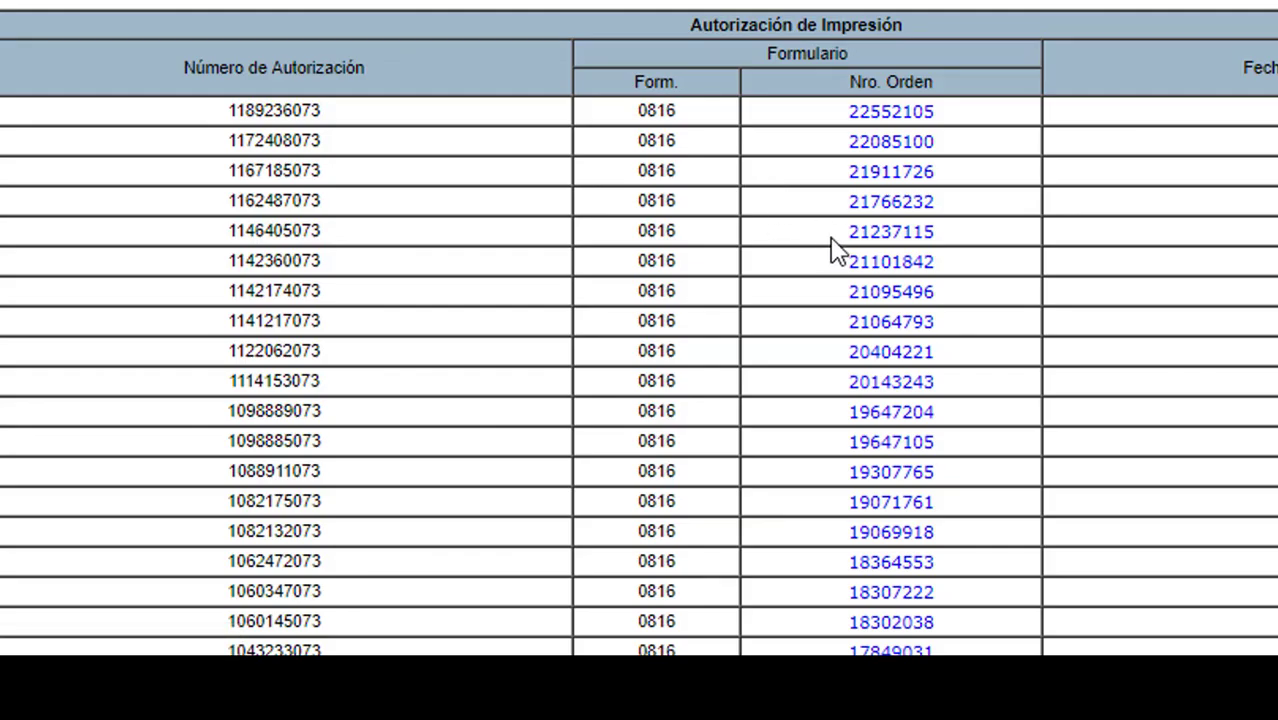
{"action": "left_click", "coordinate": [912, 113]}
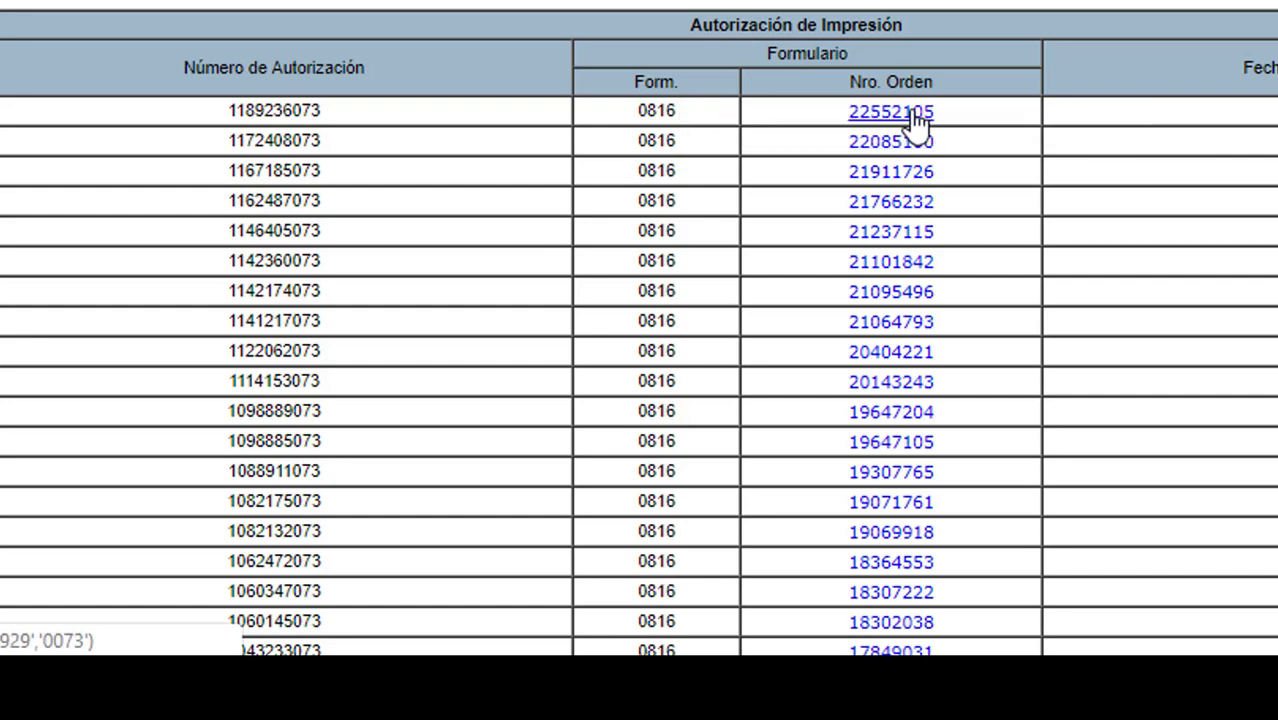
{"action": "left_click", "coordinate": [903, 114]}
{"action": "left_click_drag", "start_coordinate": [886, 93], "coordinate": [1064, 115]}
{"action": "left_click", "coordinate": [1064, 115]}
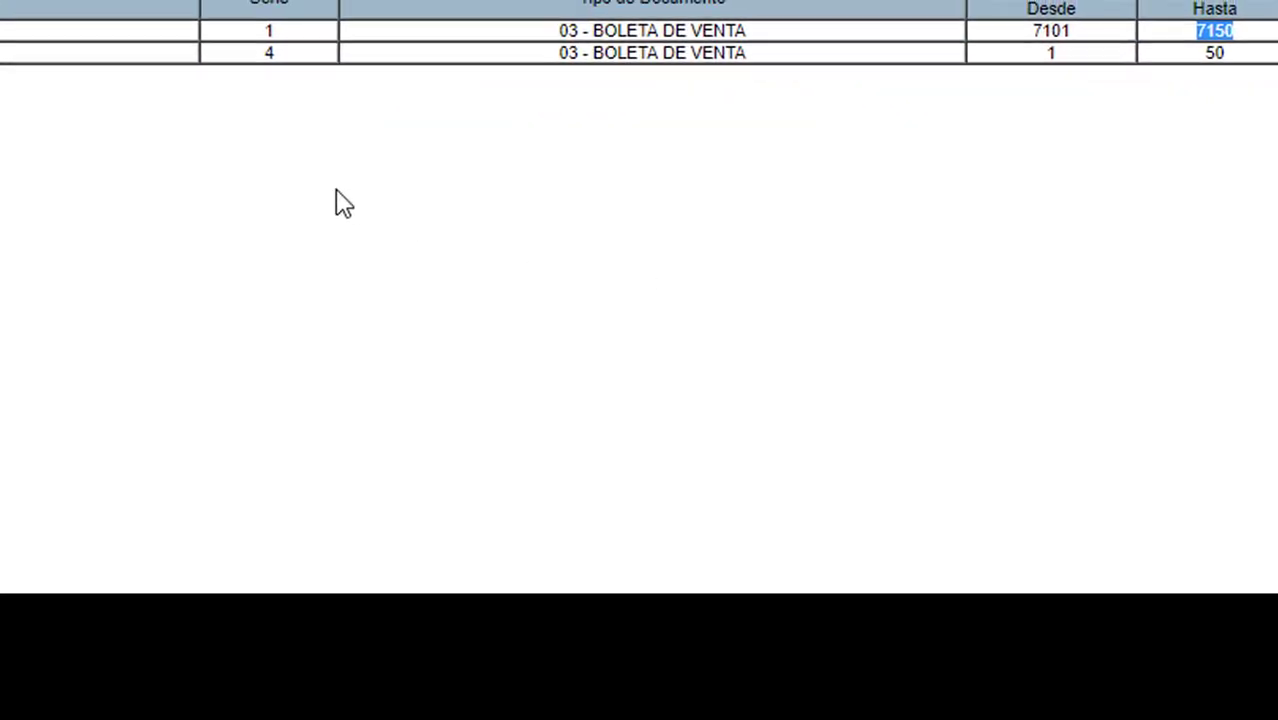
{"action": "double_click", "coordinate": [273, 51]}
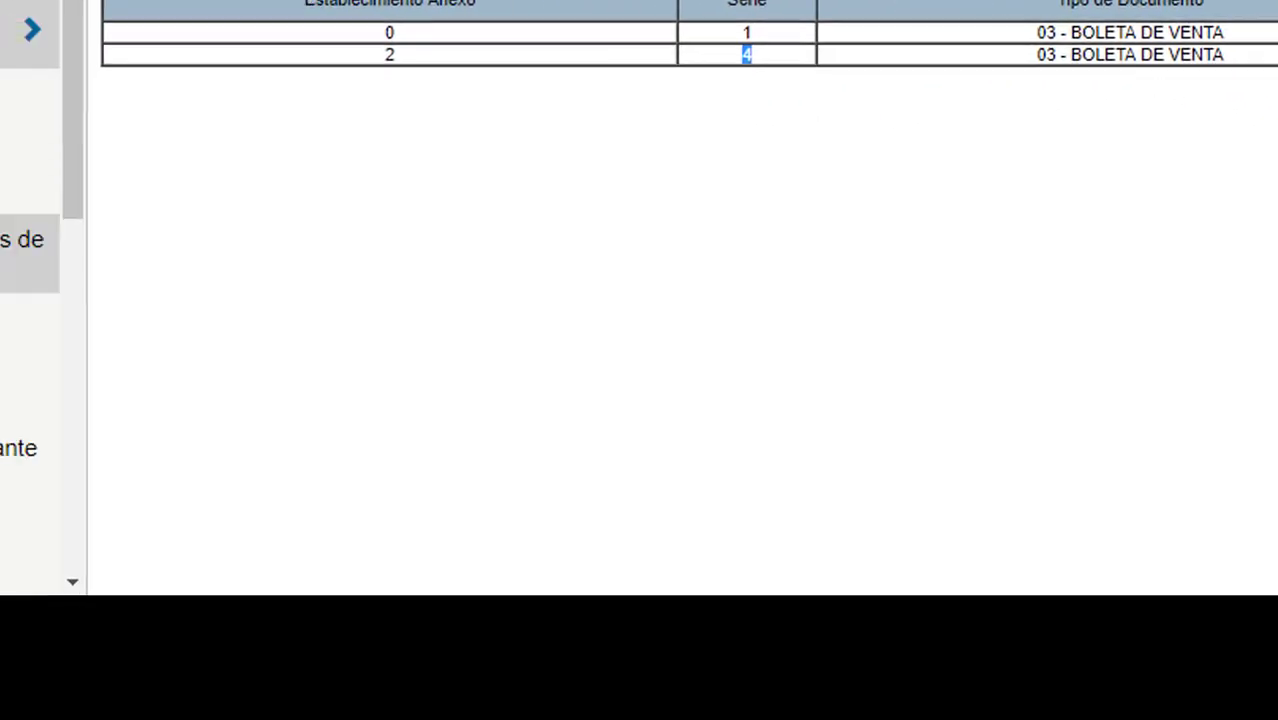
{"action": "left_click", "coordinate": [110, 253]}
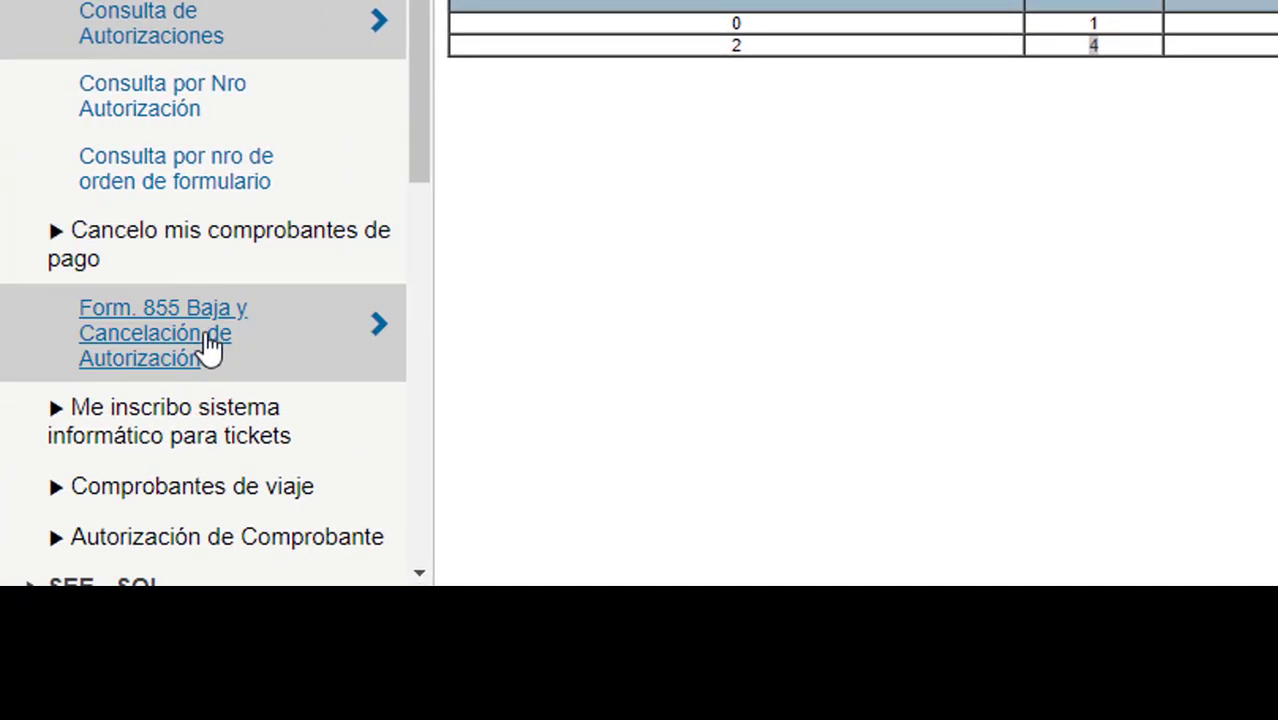
Open Form. 855, pick Form. 855-1 Baja de Serie as the reason, and focus the series field.
{"action": "left_click", "coordinate": [210, 345]}
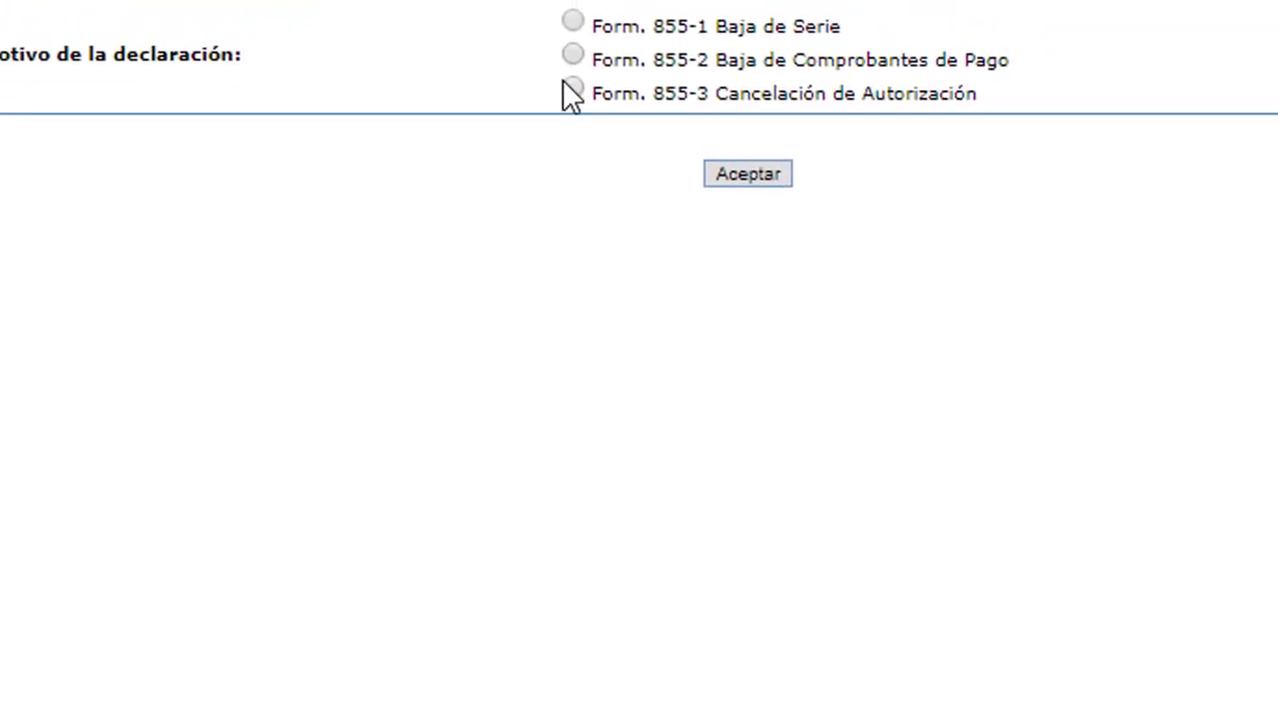
{"action": "left_click", "coordinate": [569, 58]}
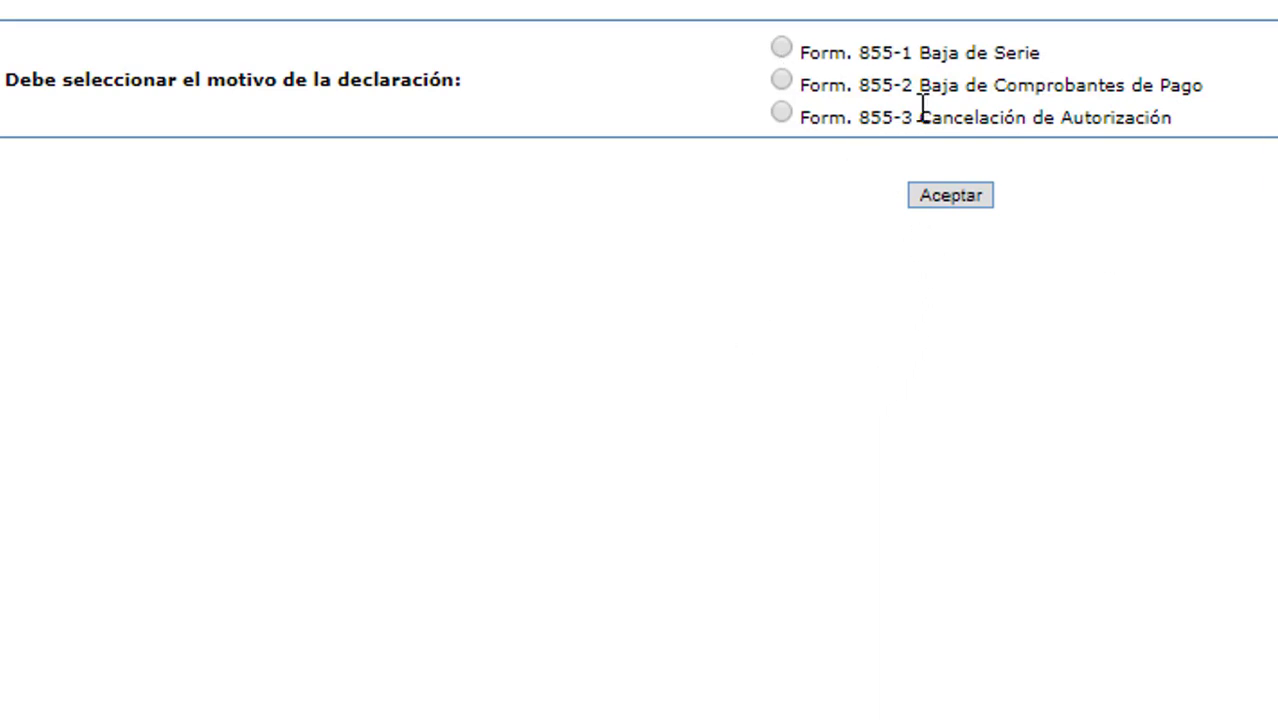
{"action": "left_click", "coordinate": [782, 49]}
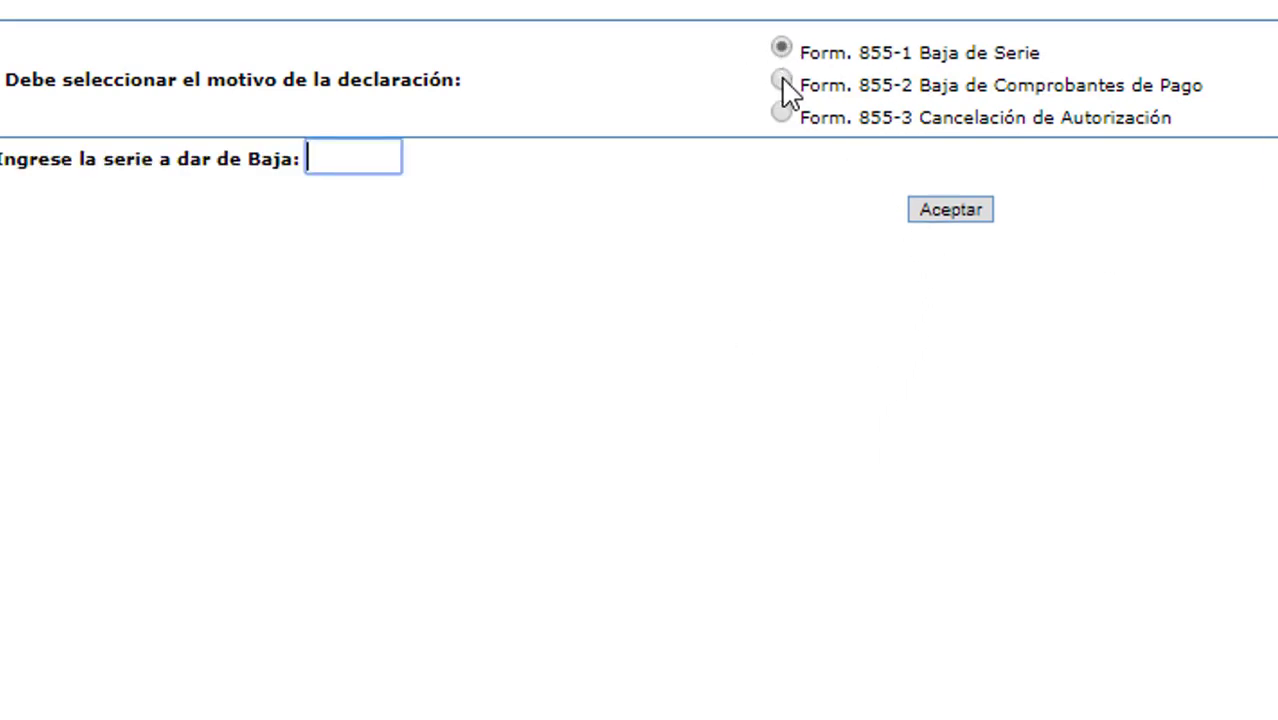
{"action": "left_click", "coordinate": [784, 84]}
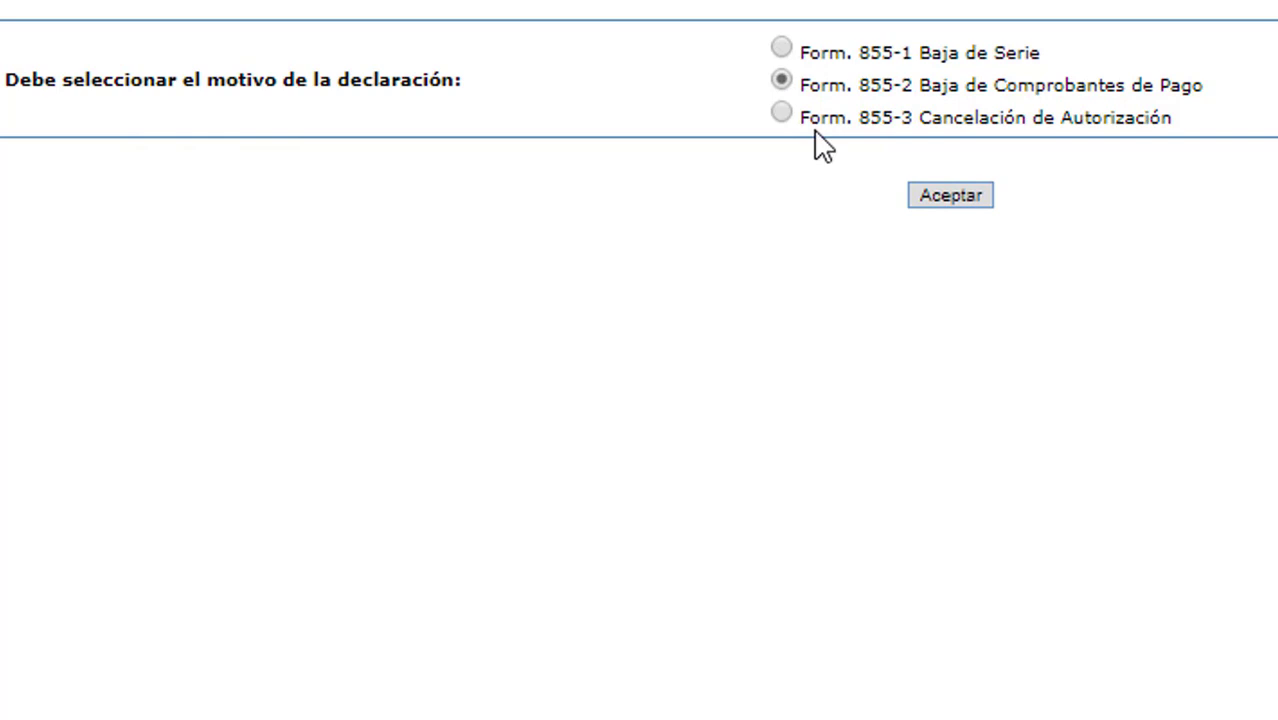
{"action": "left_click", "coordinate": [782, 48]}
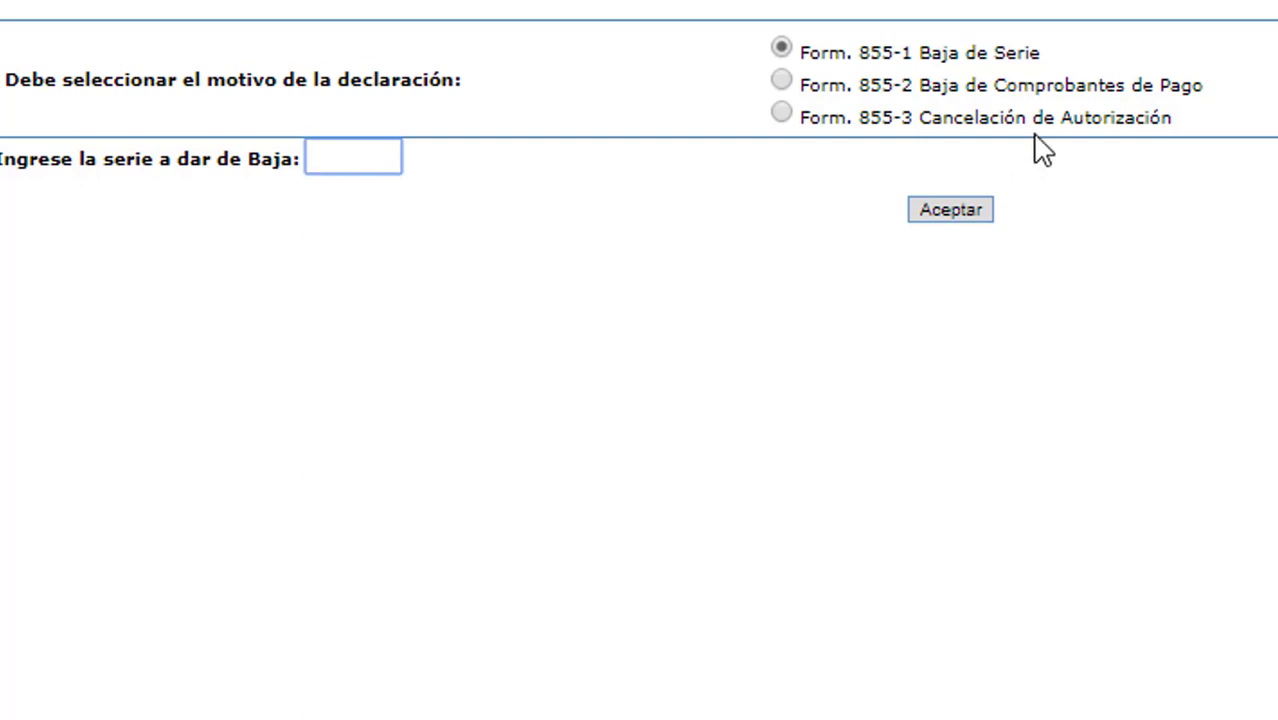
{"action": "left_click_drag", "start_coordinate": [836, 93], "coordinate": [1204, 94]}
{"action": "left_click", "coordinate": [897, 150]}
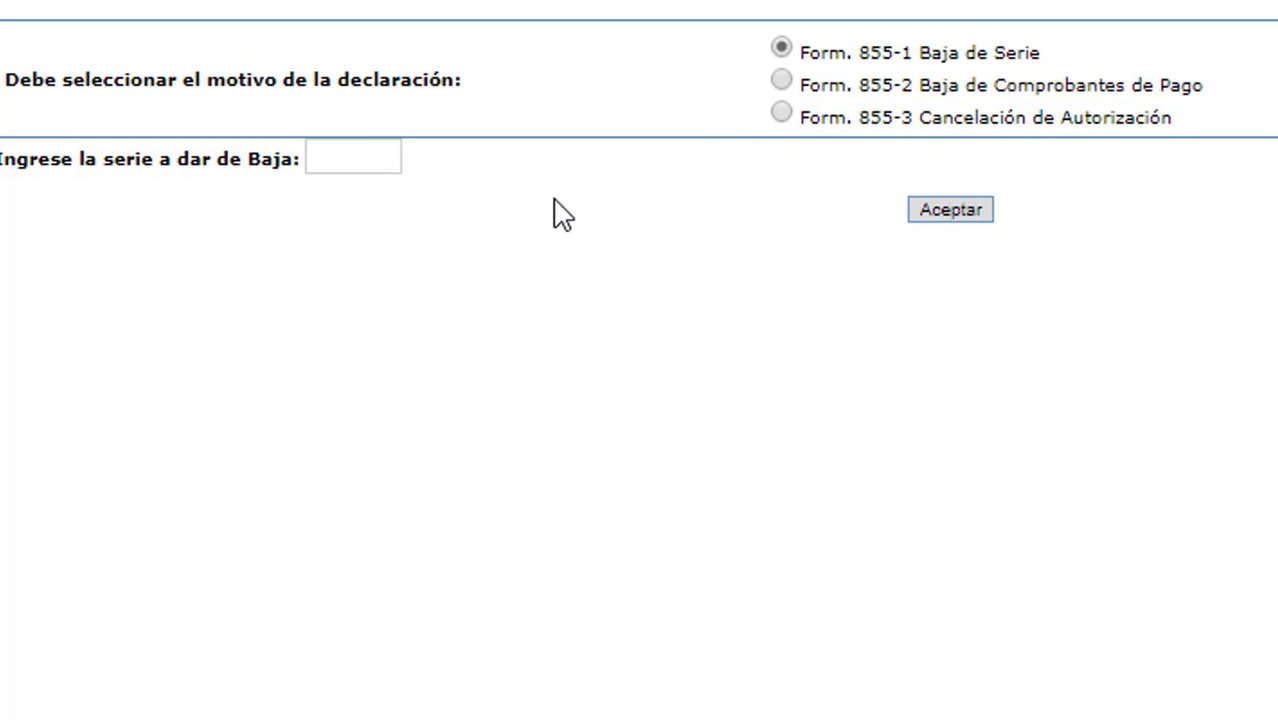
{"action": "left_click", "coordinate": [372, 159]}
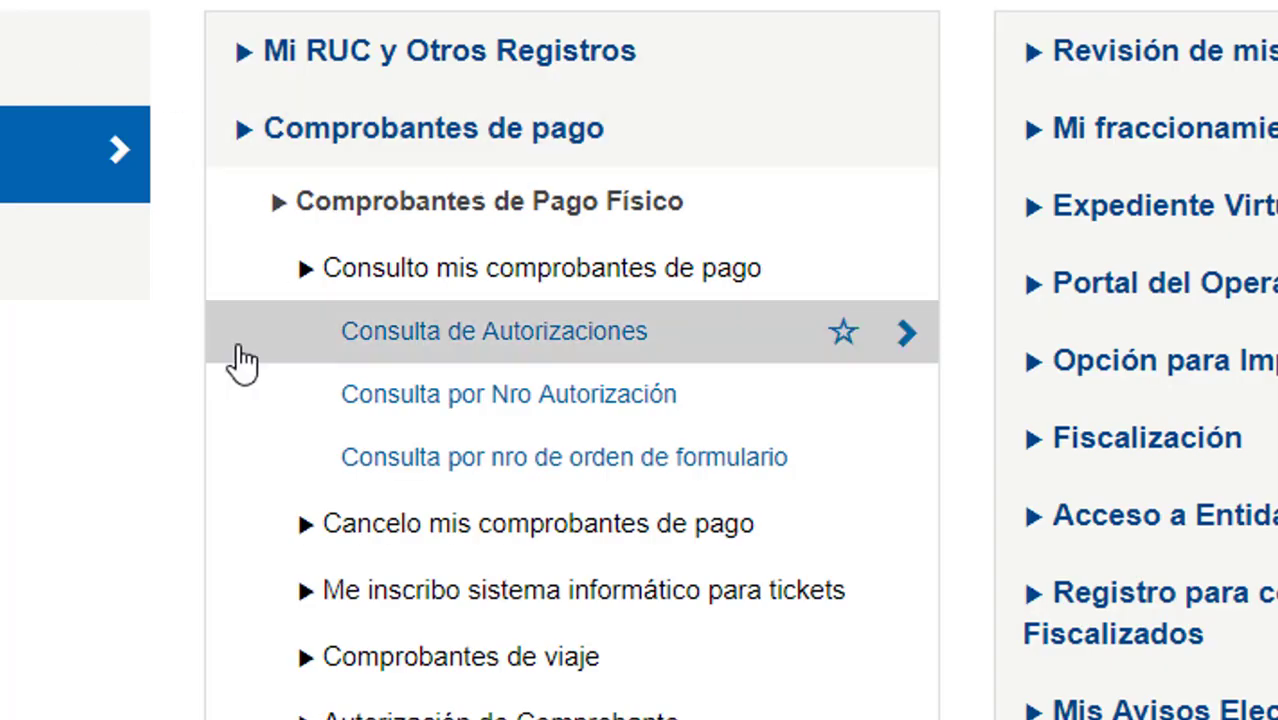
{"action": "scroll", "coordinate": [333, 355], "scroll_direction": "down", "scroll_amount": 5}
Collapse Comprobantes de pago and open Consulta de Valores Pendientes de Pago from Accesos Directos.
{"action": "scroll", "coordinate": [333, 355], "scroll_direction": "down", "scroll_amount": 10}
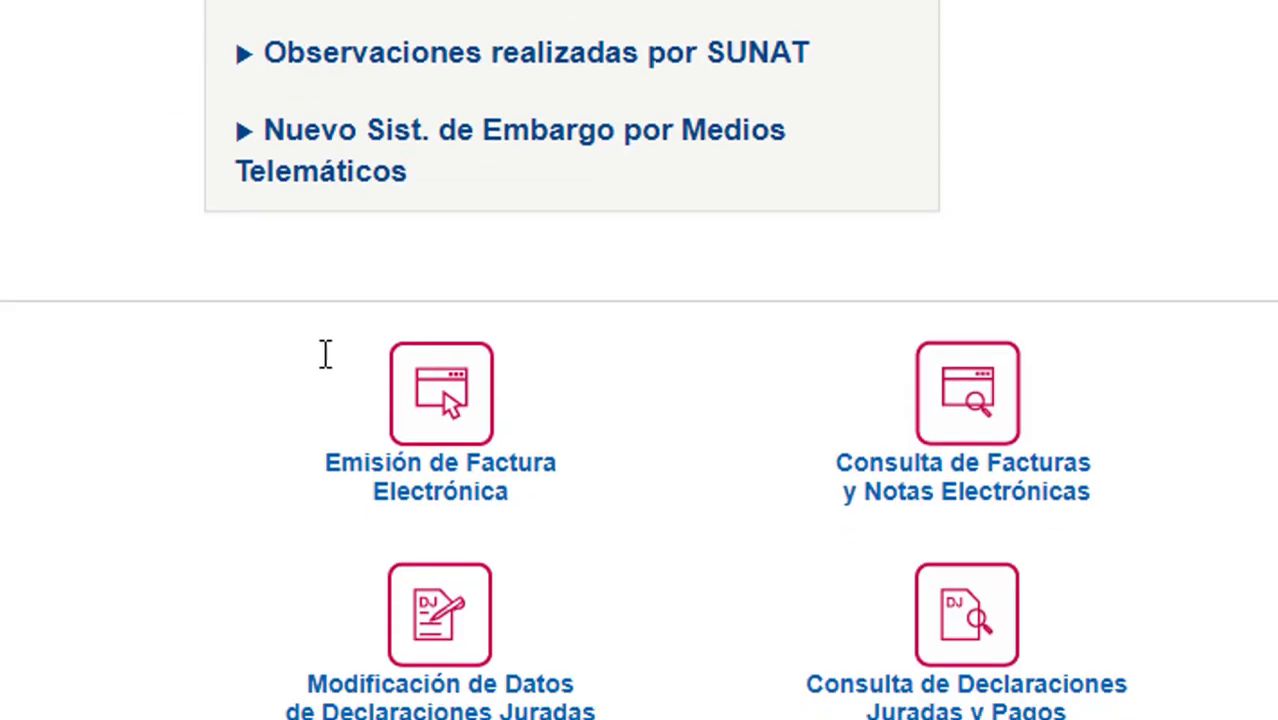
{"action": "scroll", "coordinate": [308, 394], "scroll_direction": "up", "scroll_amount": 10}
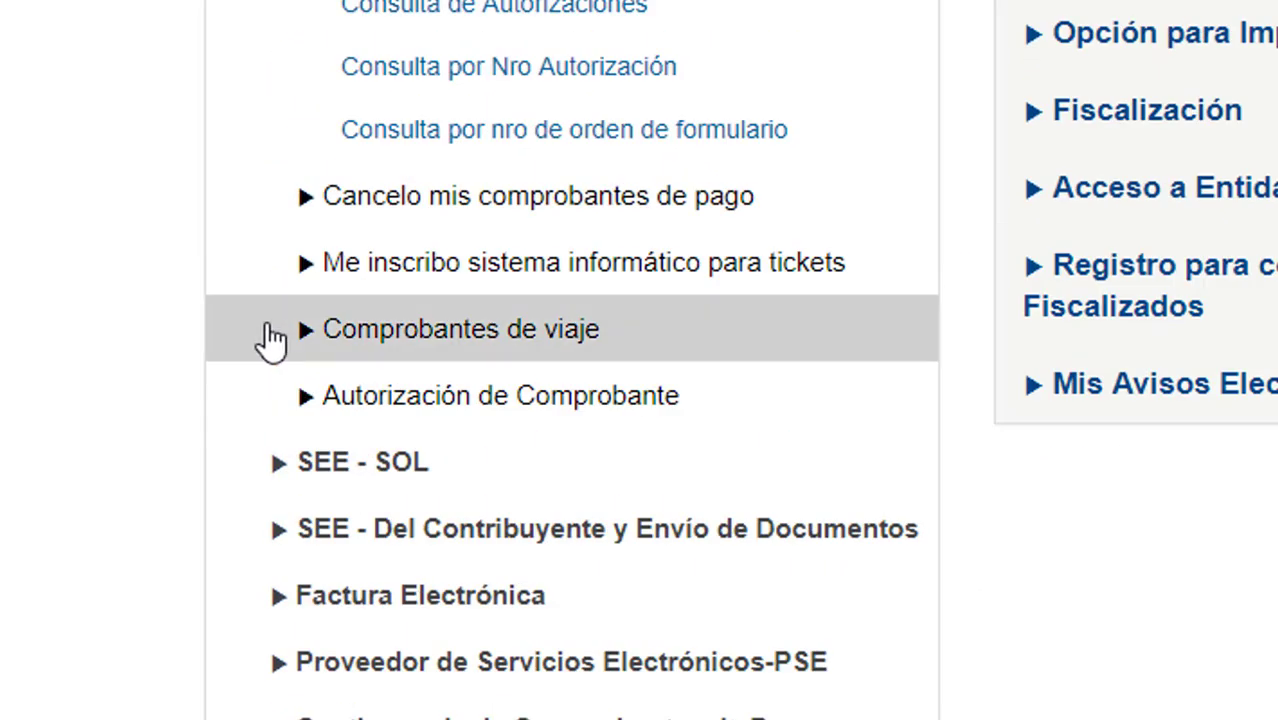
{"action": "scroll", "coordinate": [272, 340], "scroll_direction": "up", "scroll_amount": 3}
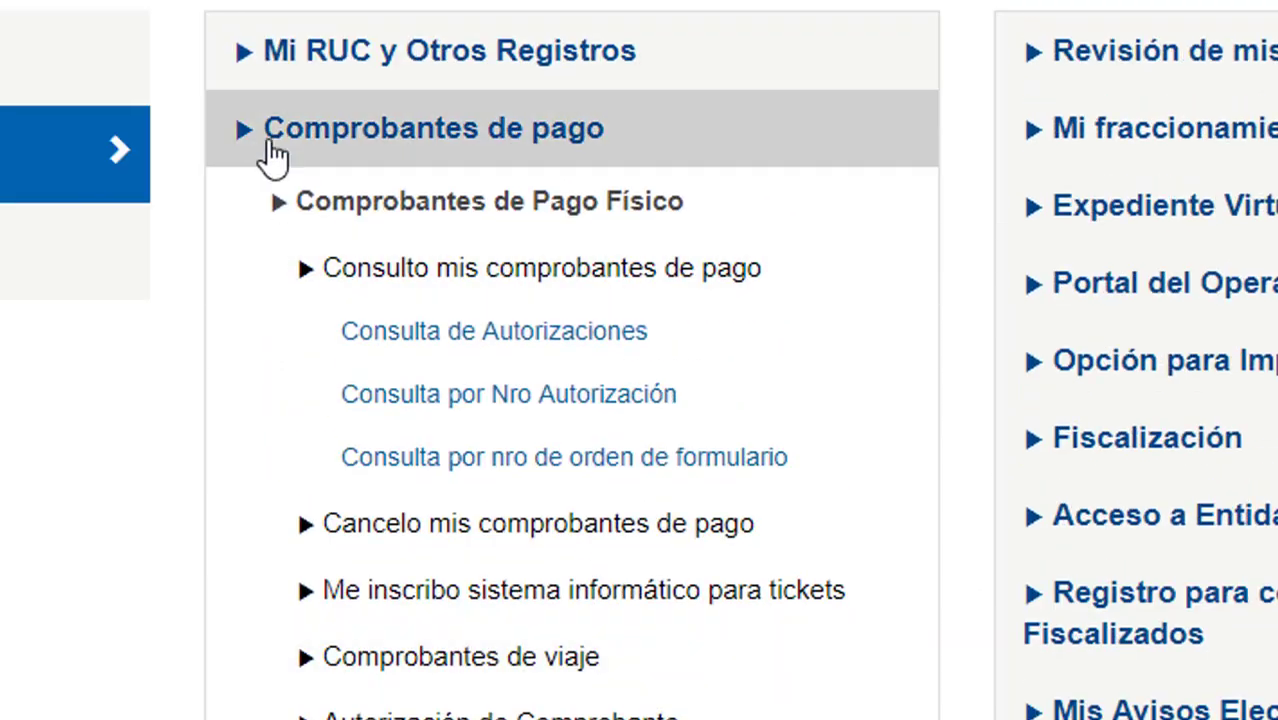
{"action": "left_click", "coordinate": [262, 145]}
{"action": "scroll", "coordinate": [300, 420], "scroll_direction": "down", "scroll_amount": 6}
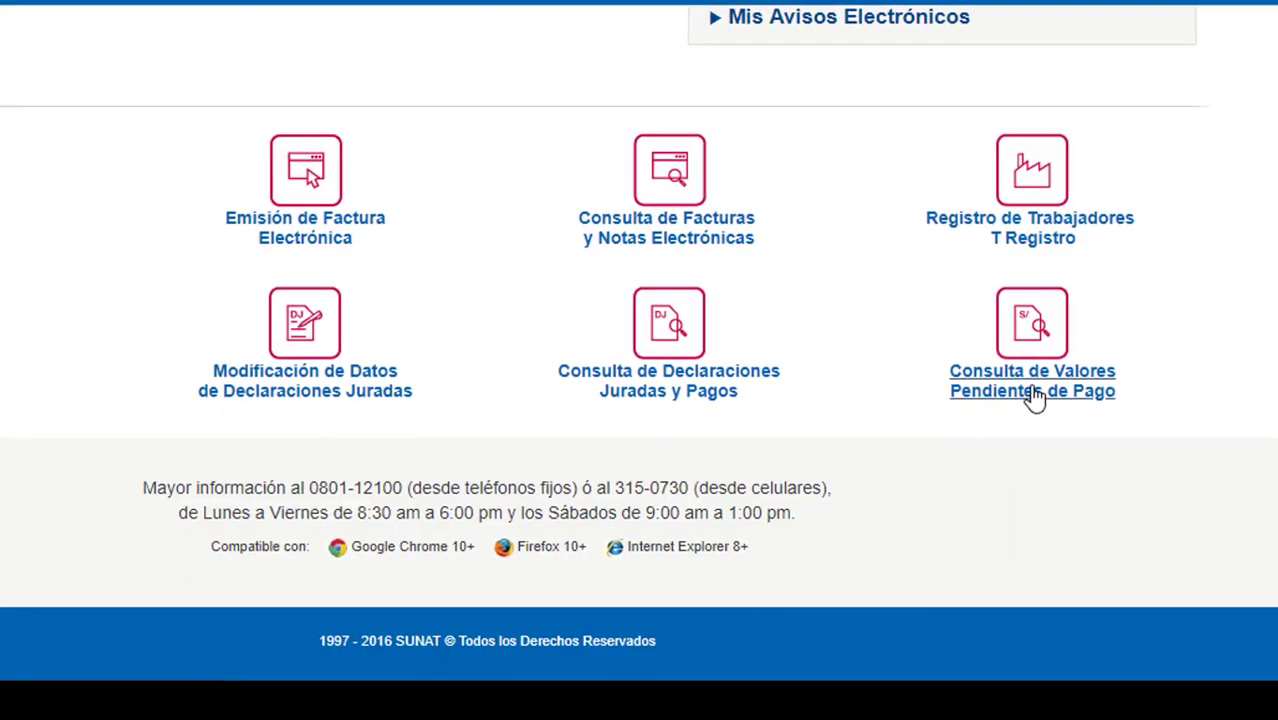
{"action": "left_click", "coordinate": [1031, 389]}
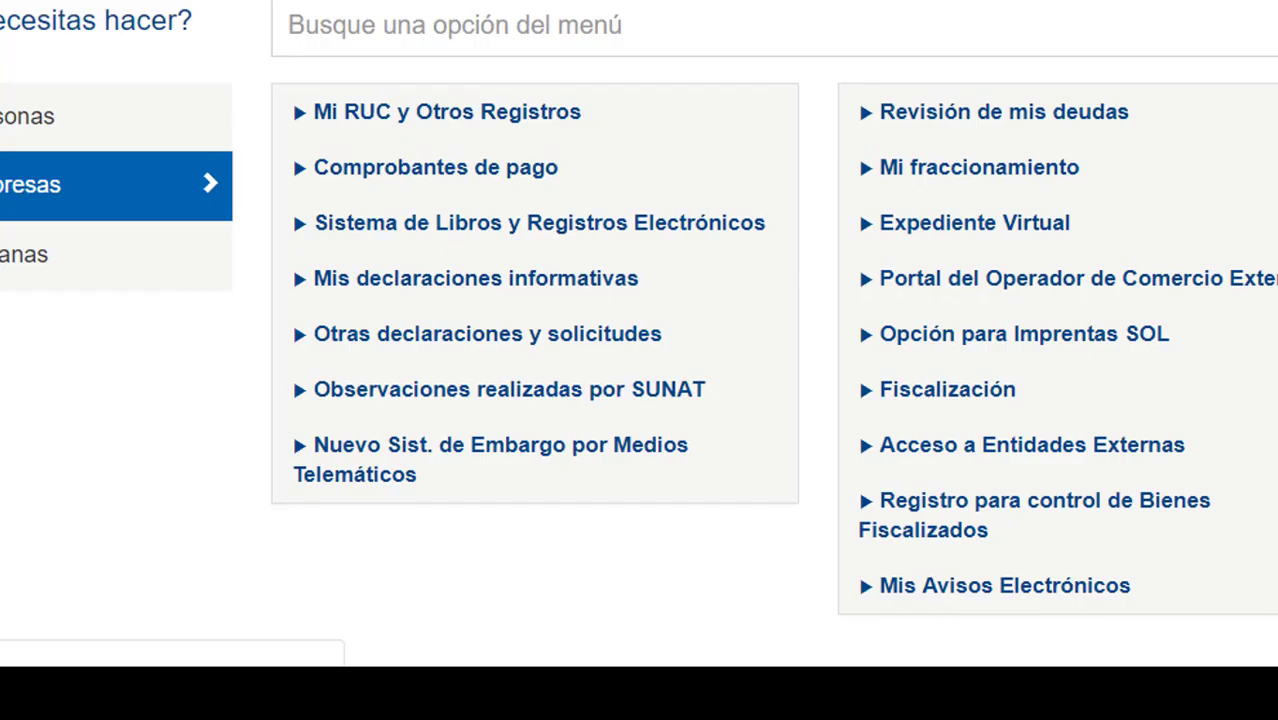
{"action": "scroll", "coordinate": [765, 450], "scroll_direction": "down", "scroll_amount": 6}
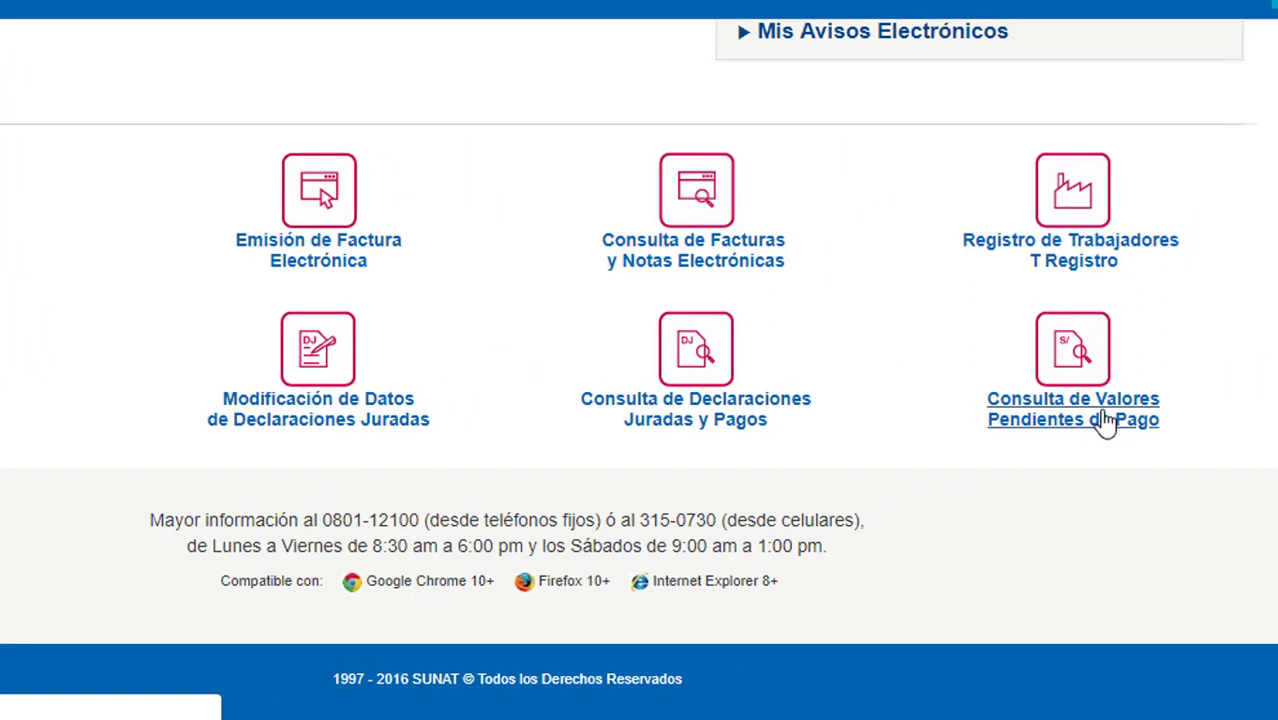
{"action": "left_click", "coordinate": [1122, 418]}
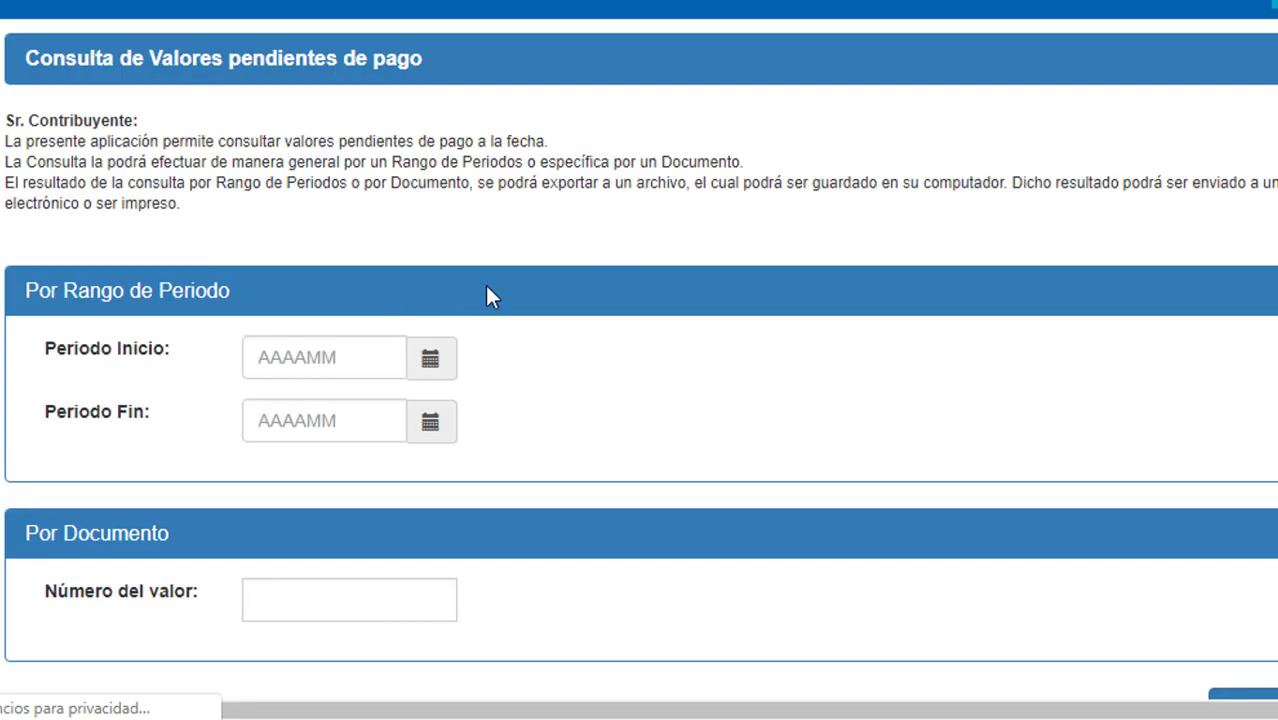
Enter periods 201801 to 201806 and run the pending-values query.
{"action": "left_click", "coordinate": [334, 350]}
{"action": "type", "text": "2017"}
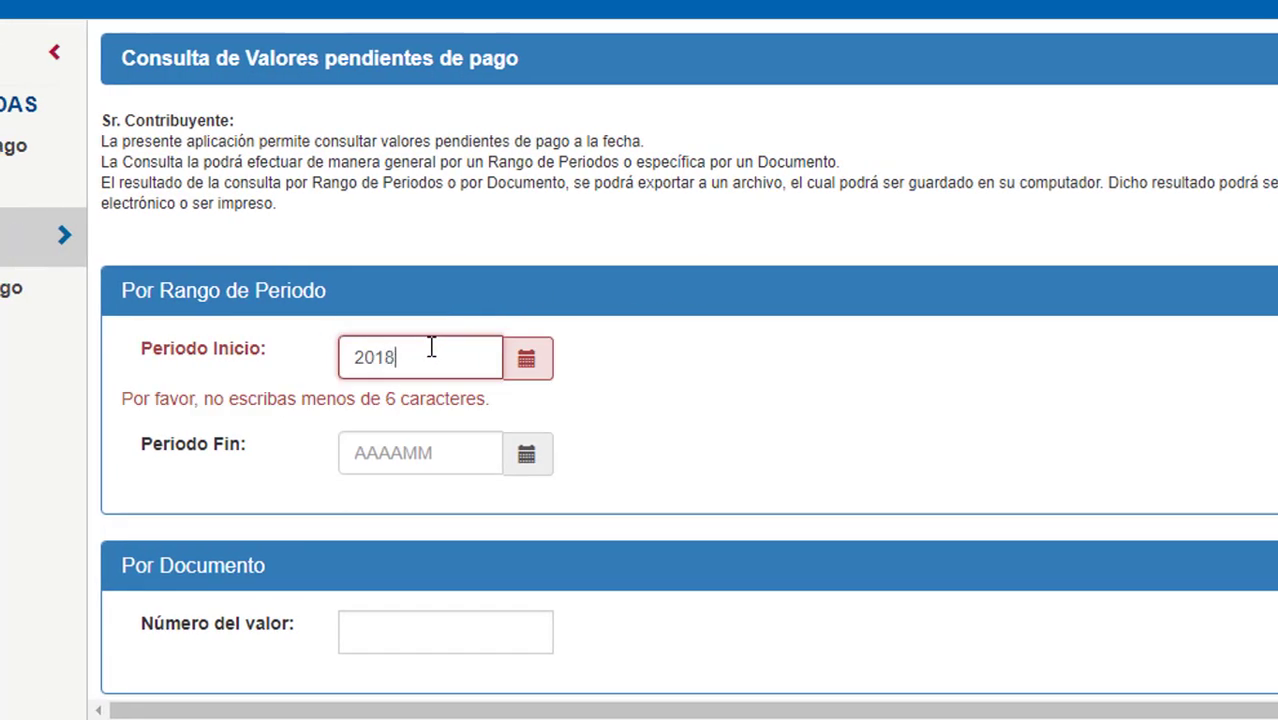
{"action": "left_click", "coordinate": [437, 430]}
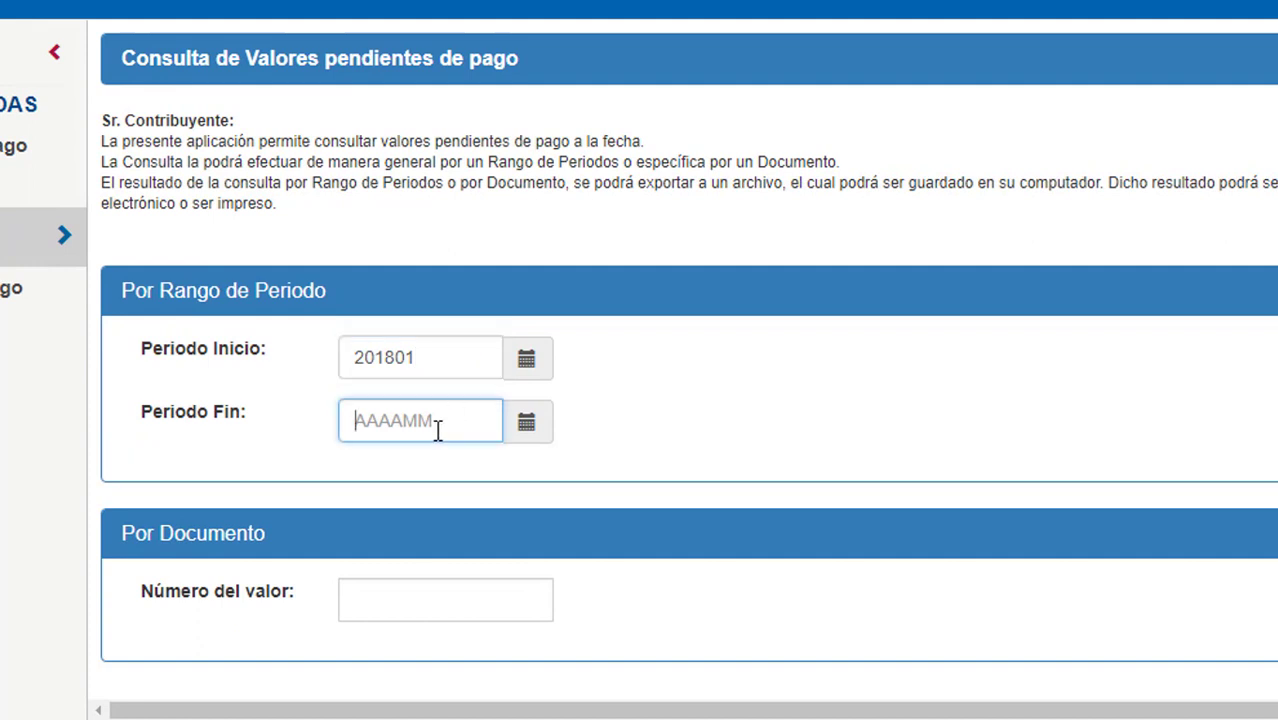
{"action": "type", "text": "201806"}
{"action": "left_click", "coordinate": [941, 434]}
{"action": "scroll", "coordinate": [1004, 462], "scroll_direction": "down", "scroll_amount": 1}
{"action": "key", "text": "F5"}
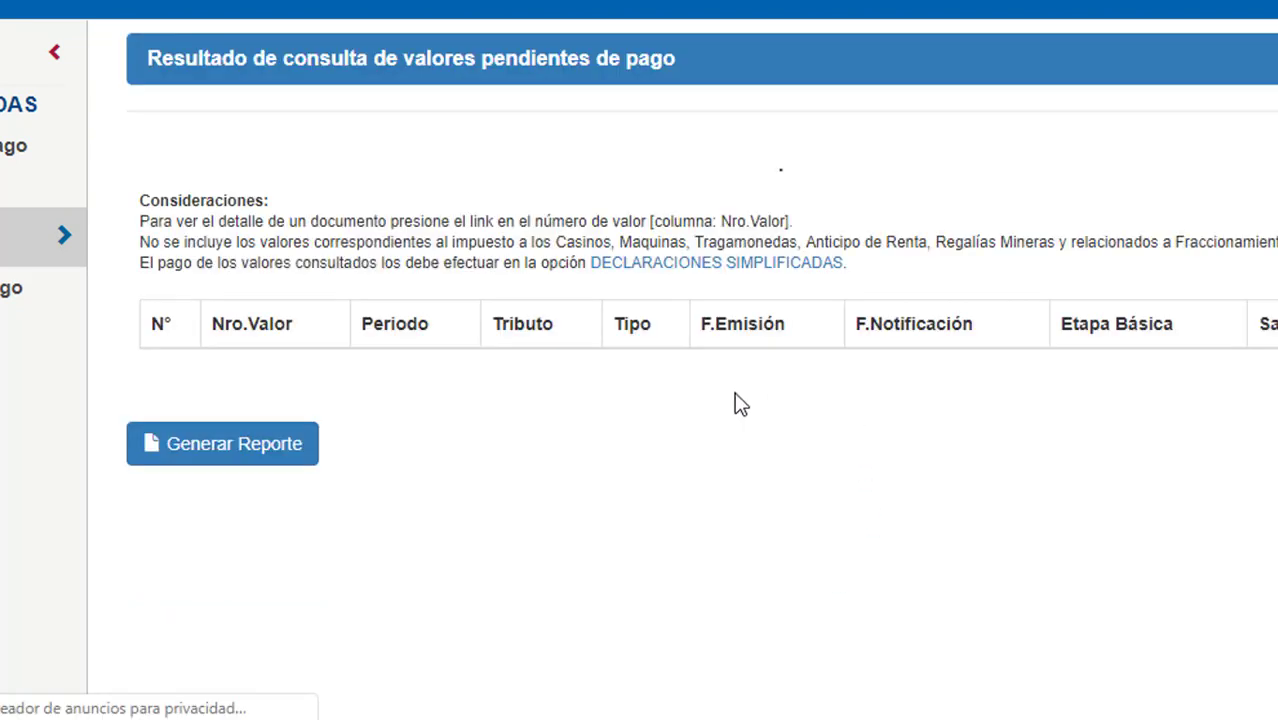
Review the empty Resultado table's column headings, including those from F.Emisión onward.
{"action": "left_click_drag", "start_coordinate": [224, 330], "coordinate": [1230, 392]}
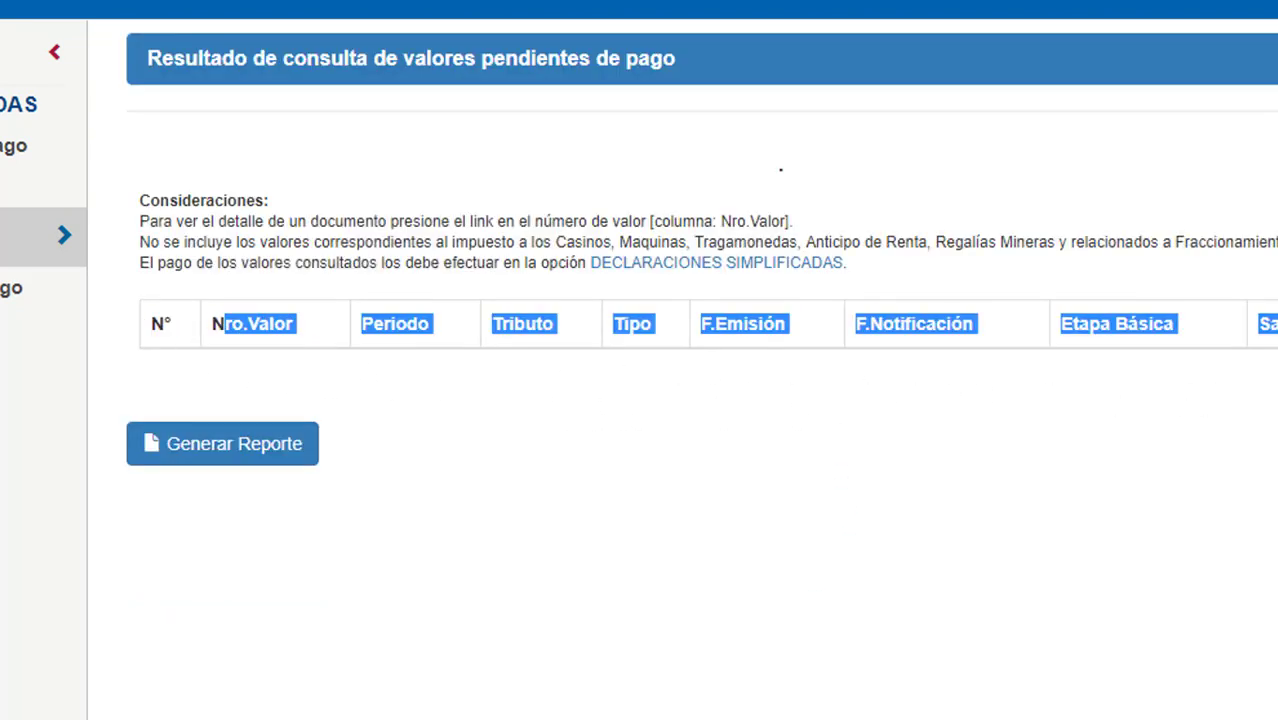
{"action": "left_click", "coordinate": [488, 420]}
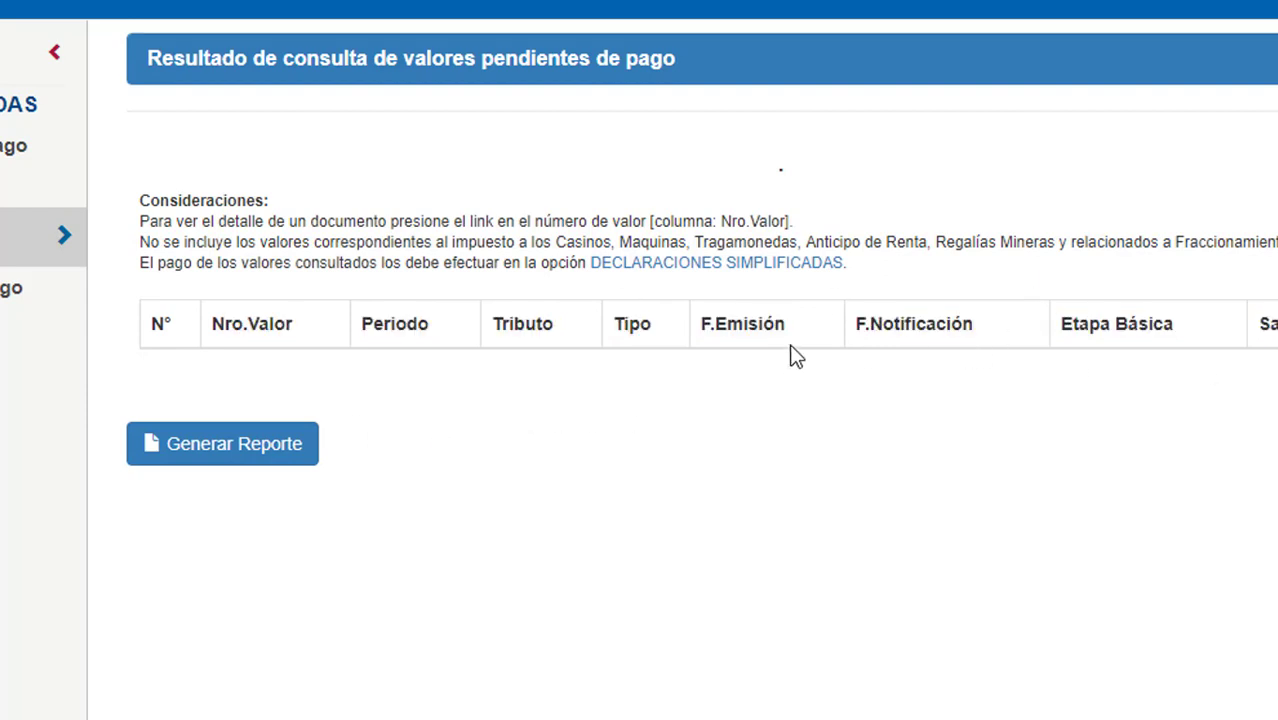
{"action": "left_click_drag", "start_coordinate": [715, 333], "coordinate": [947, 389]}
{"action": "left_click", "coordinate": [1087, 371]}
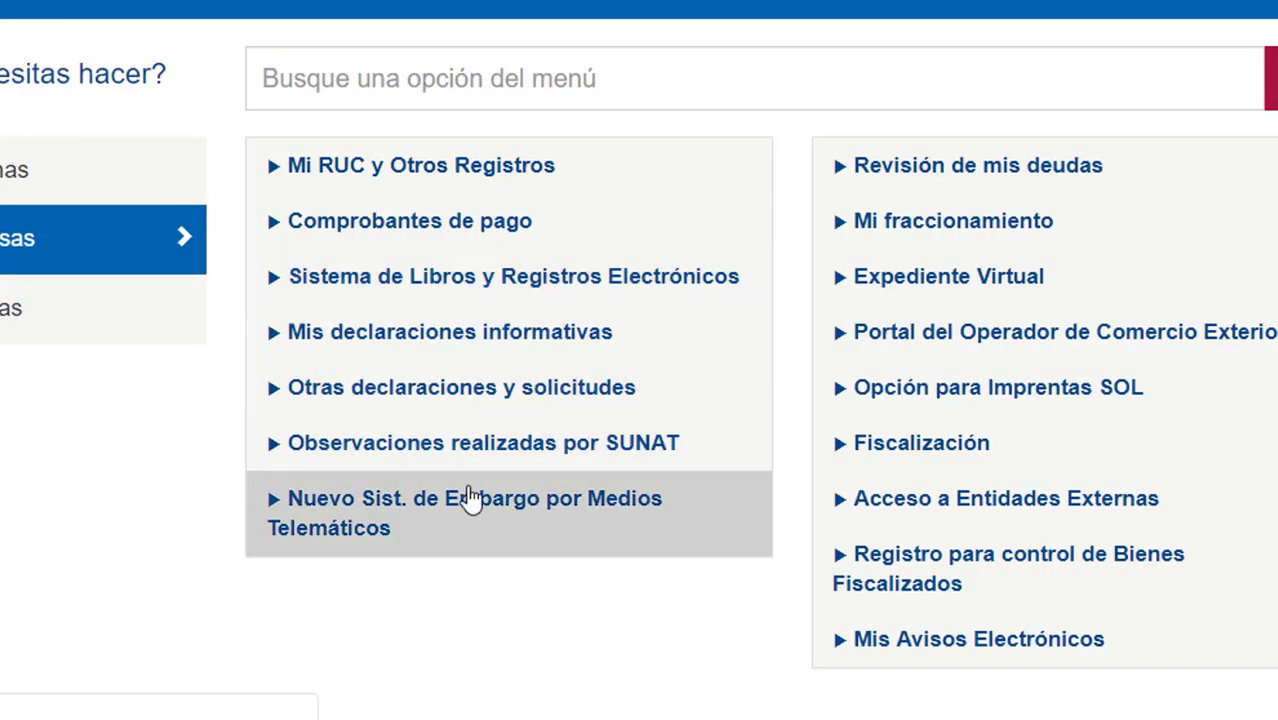
Scroll to Accesos Directos and open Consulta de Detracciones.
{"action": "scroll", "coordinate": [471, 499], "scroll_direction": "down", "scroll_amount": 5}
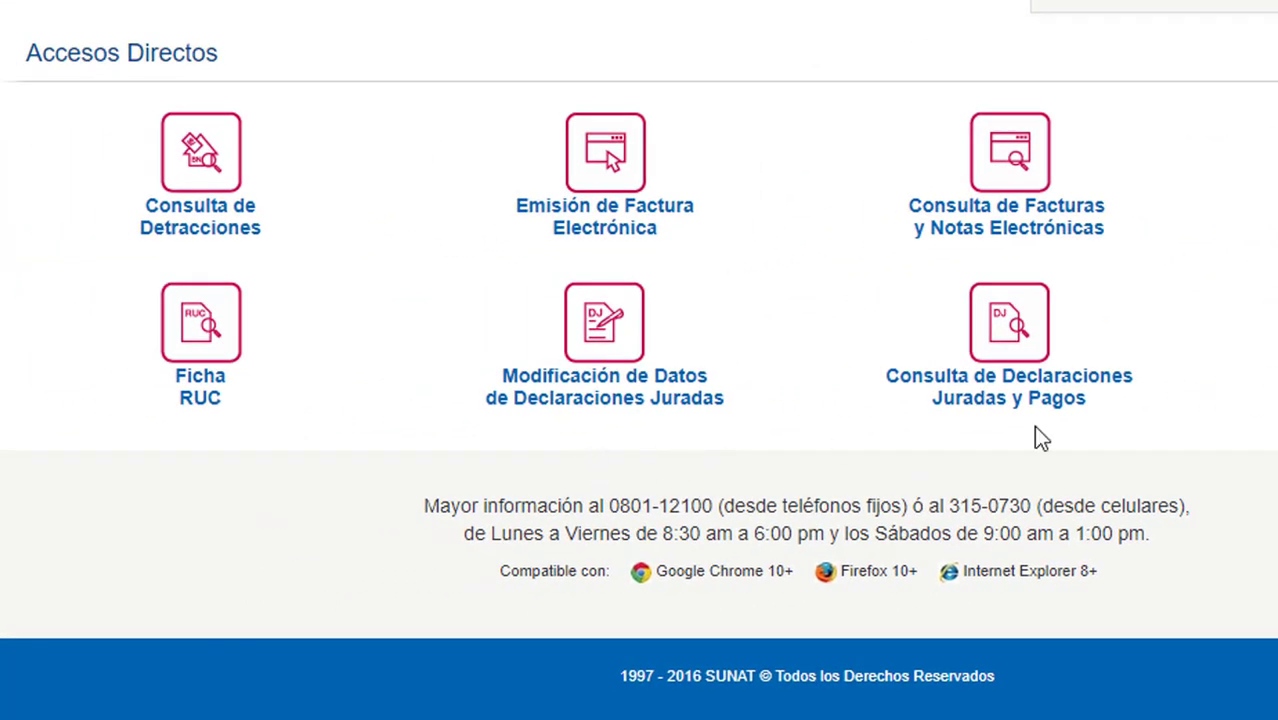
{"action": "left_click", "coordinate": [220, 232]}
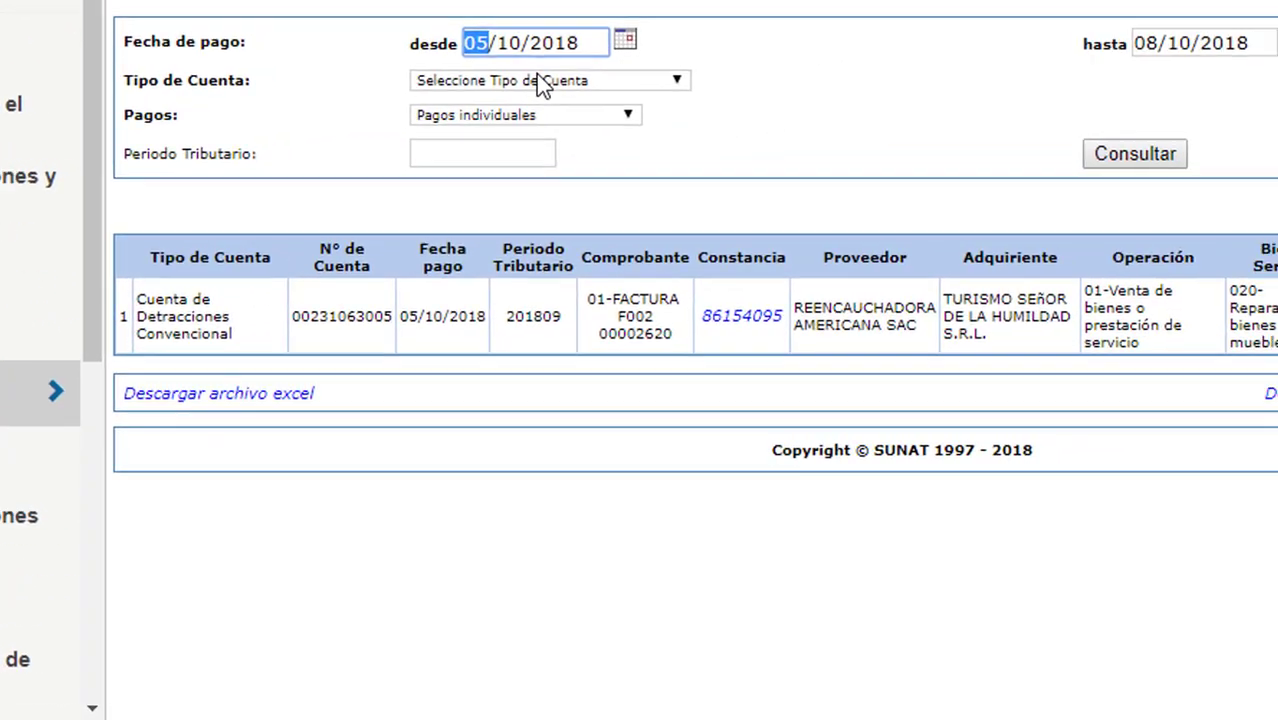
Query Cuenta de Detracciones Convencional payments from 01/09/2018 to 30/09/2018.
{"action": "type", "text": "01"}
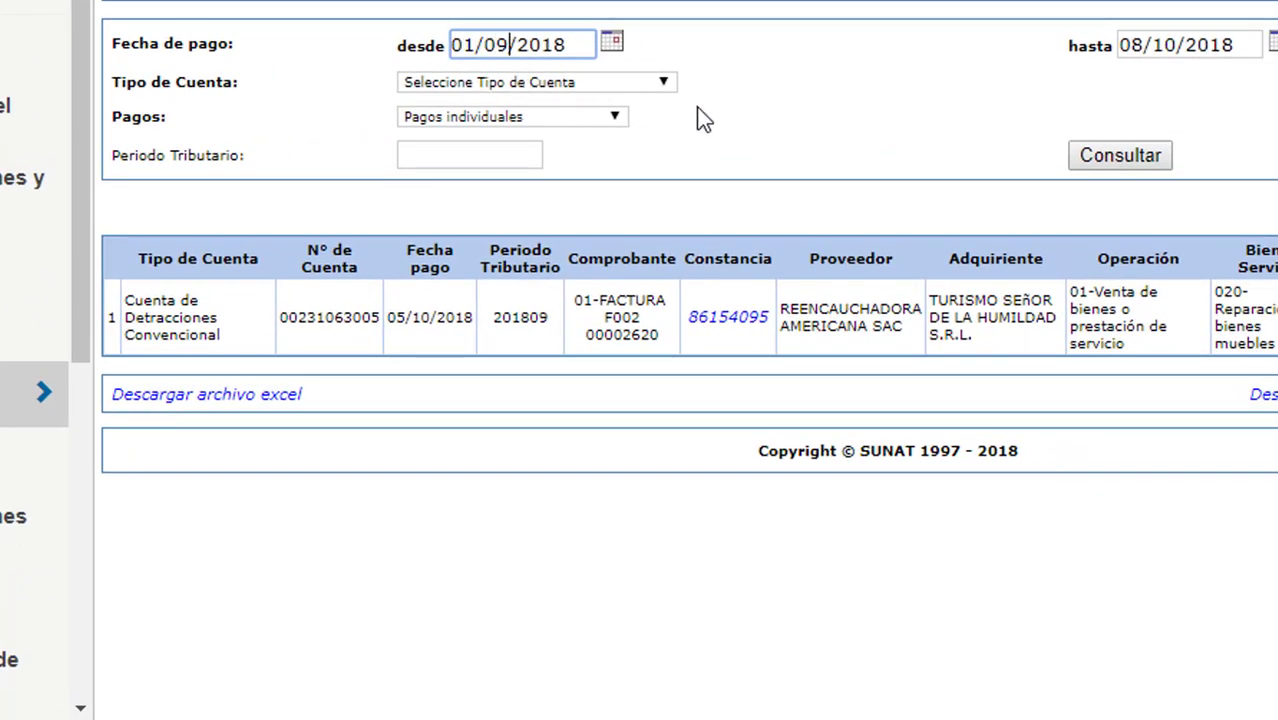
{"action": "triple_click", "coordinate": [1240, 44]}
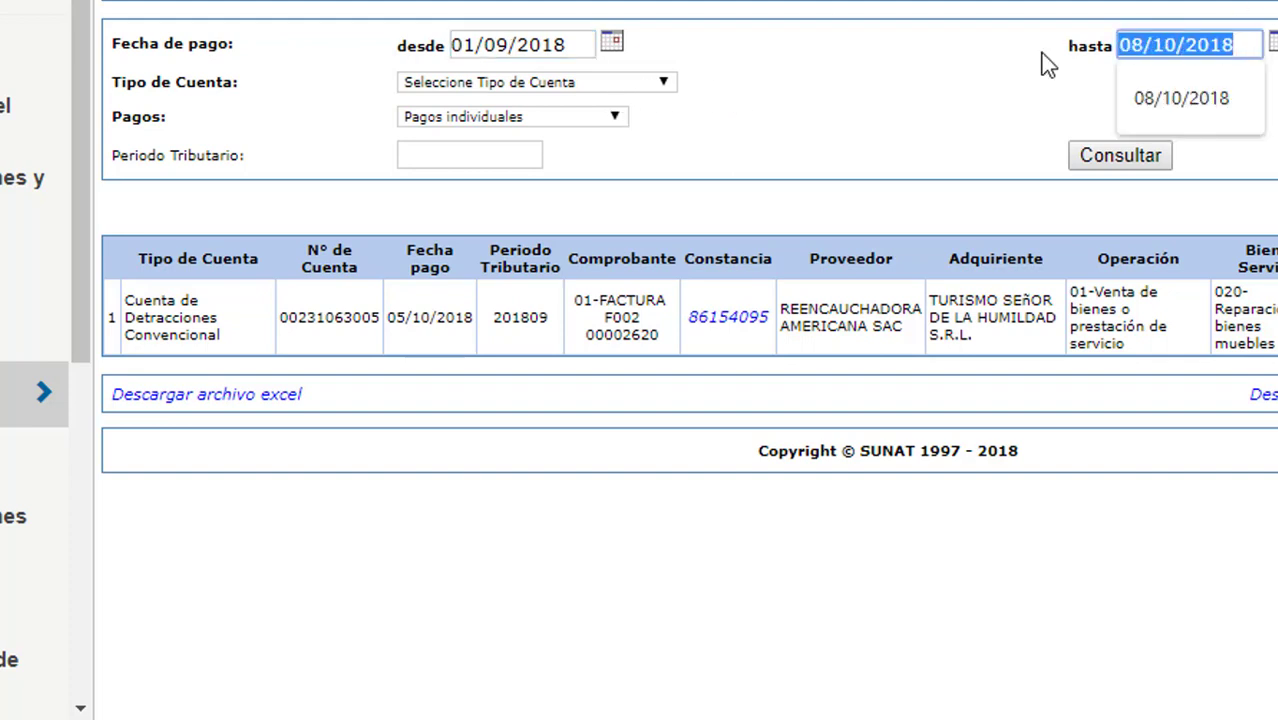
{"action": "type", "text": "30"}
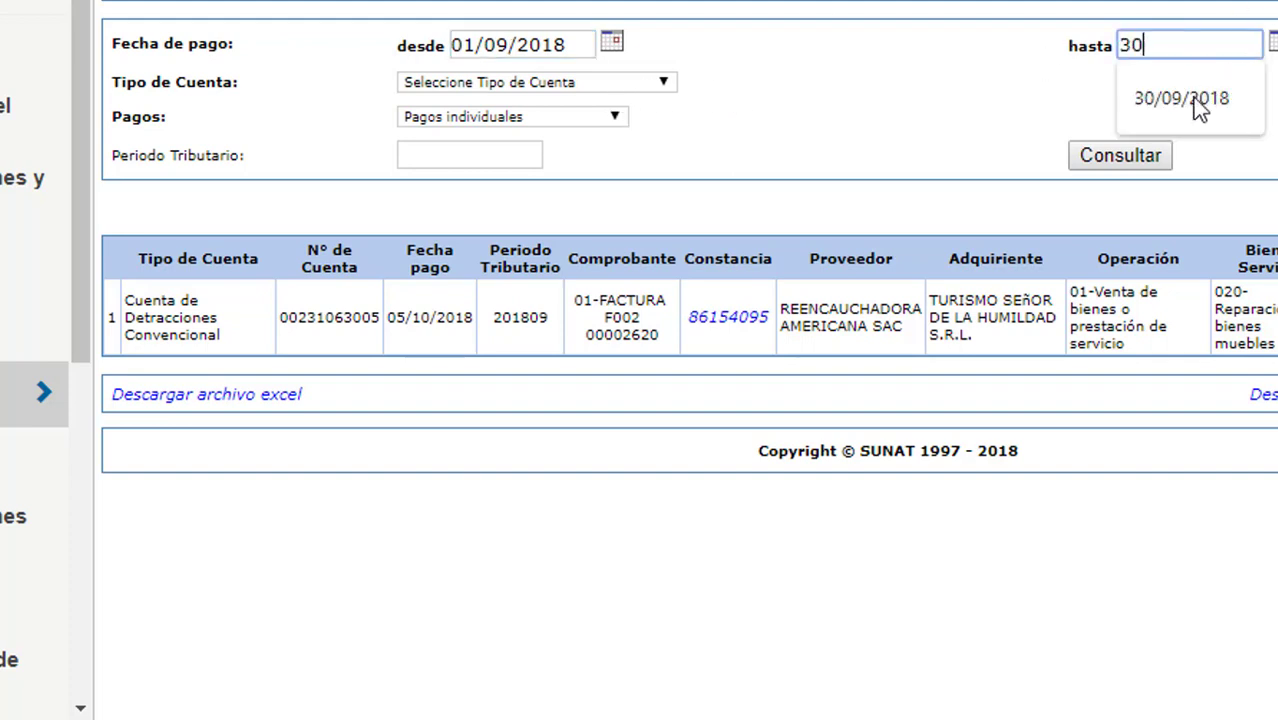
{"action": "left_click", "coordinate": [1192, 112]}
{"action": "left_click", "coordinate": [662, 83]}
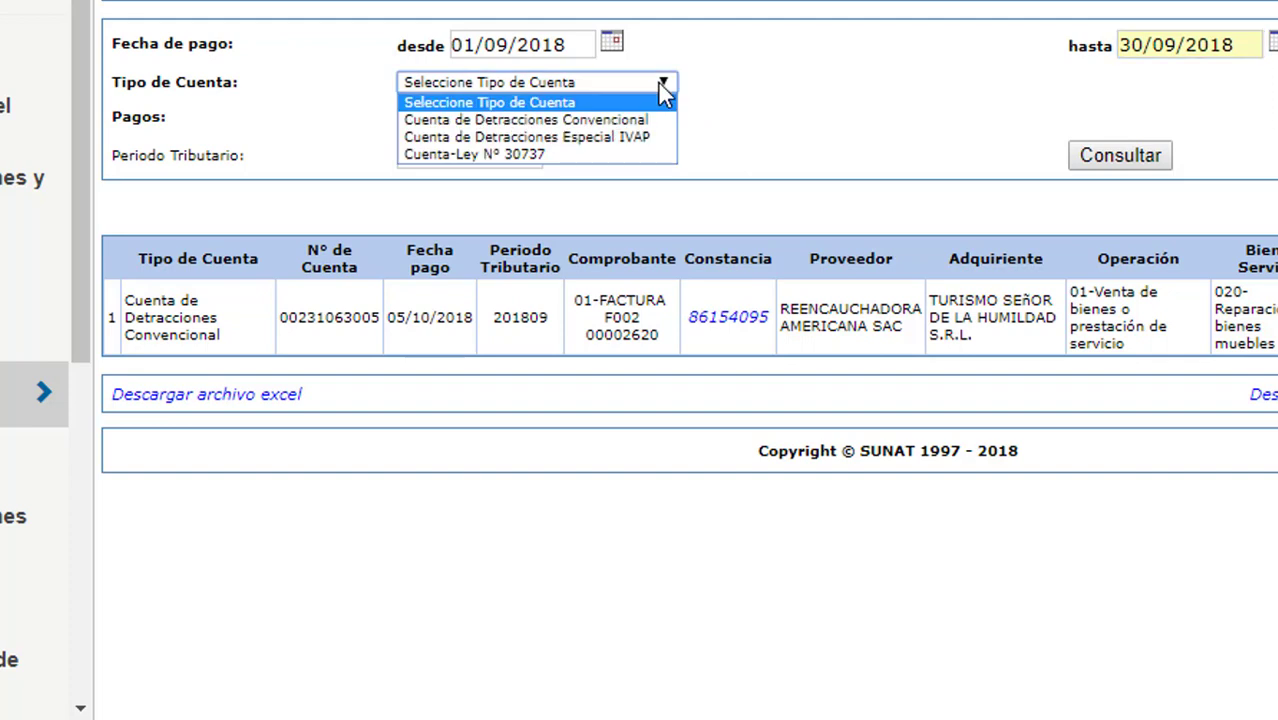
{"action": "left_click", "coordinate": [530, 117]}
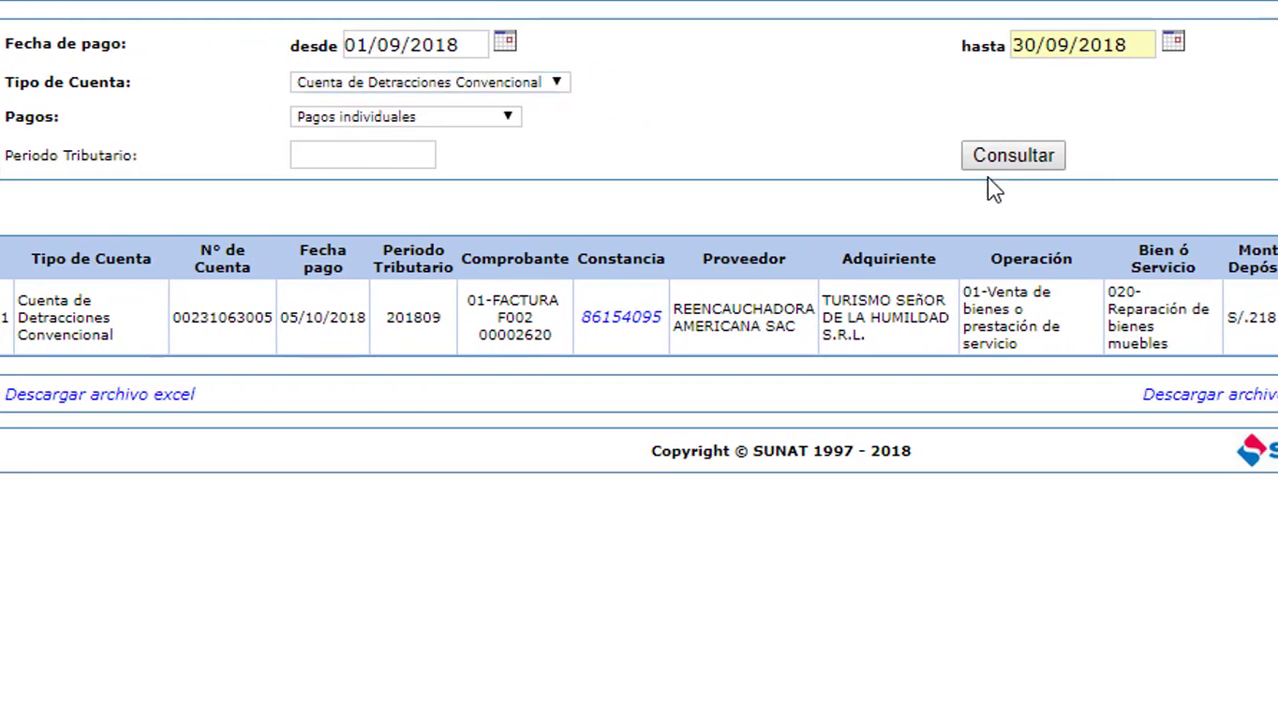
{"action": "left_click", "coordinate": [1013, 157]}
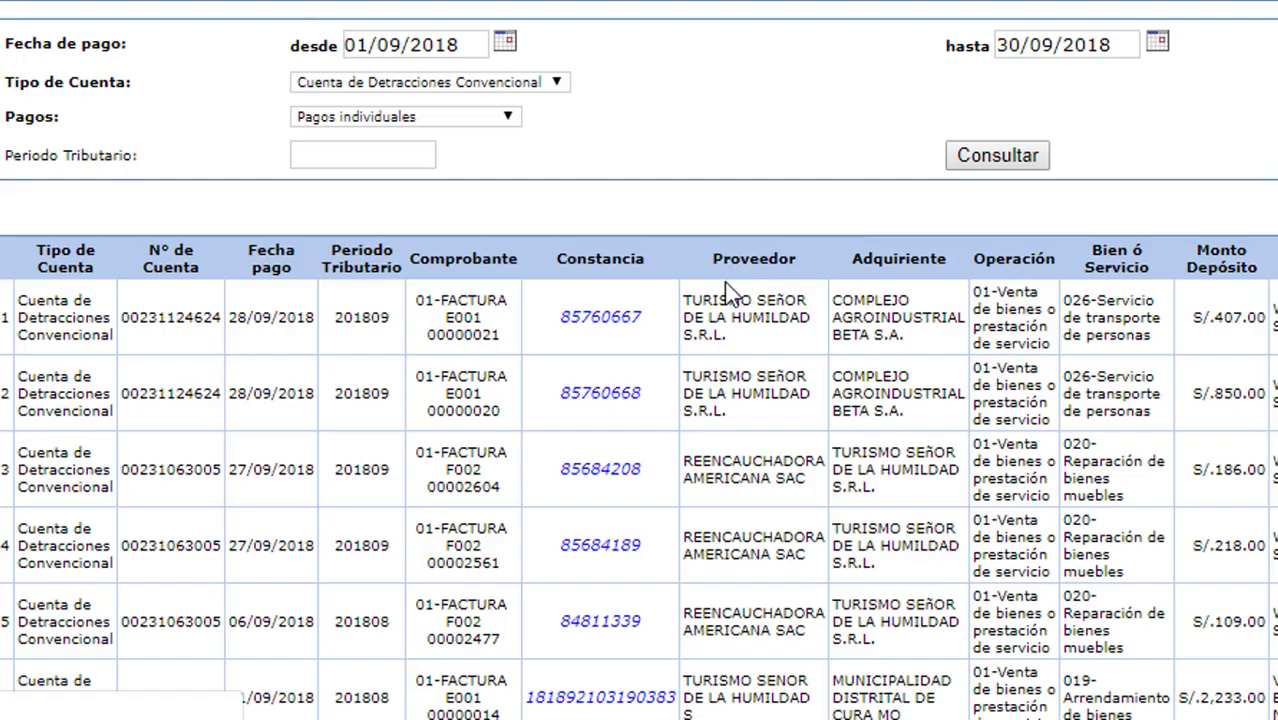
Review the seven September 2018 deposits, highlighting supplier names and the first row's amount.
{"action": "scroll", "coordinate": [799, 399], "scroll_direction": "down", "scroll_amount": 3}
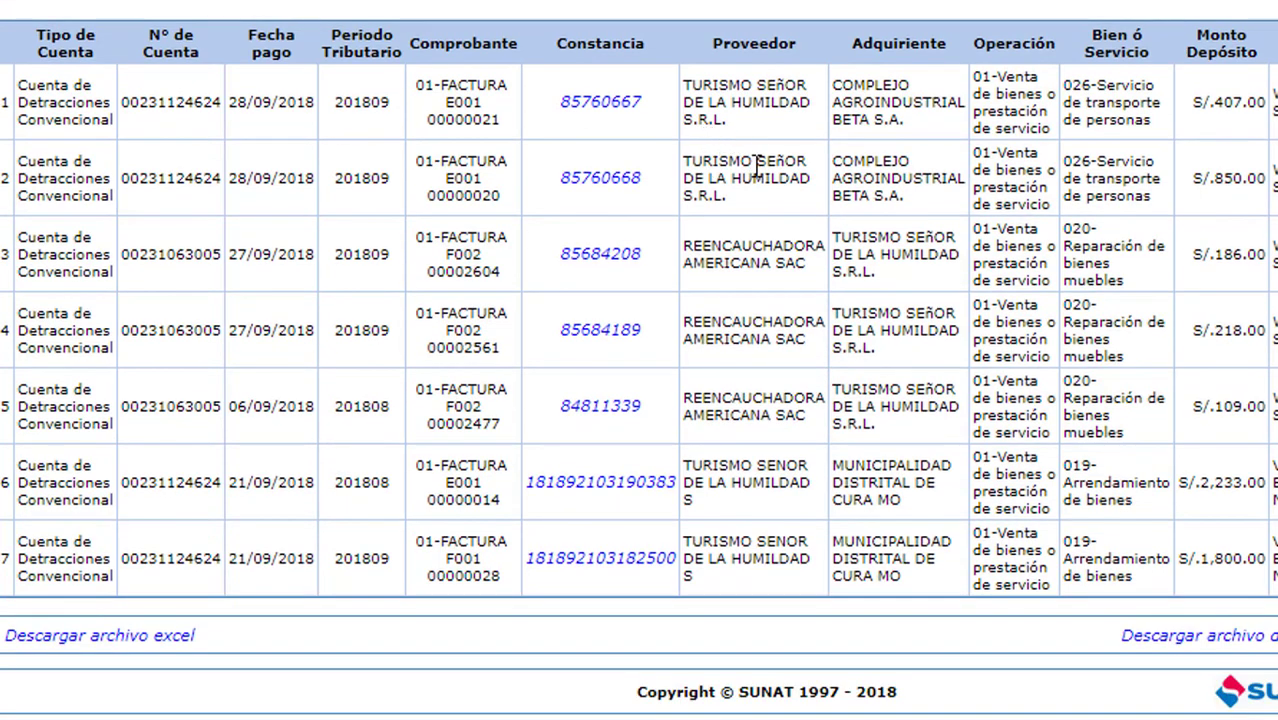
{"action": "scroll", "coordinate": [767, 218], "scroll_direction": "up", "scroll_amount": 2}
{"action": "scroll", "coordinate": [628, 344], "scroll_direction": "down", "scroll_amount": 1}
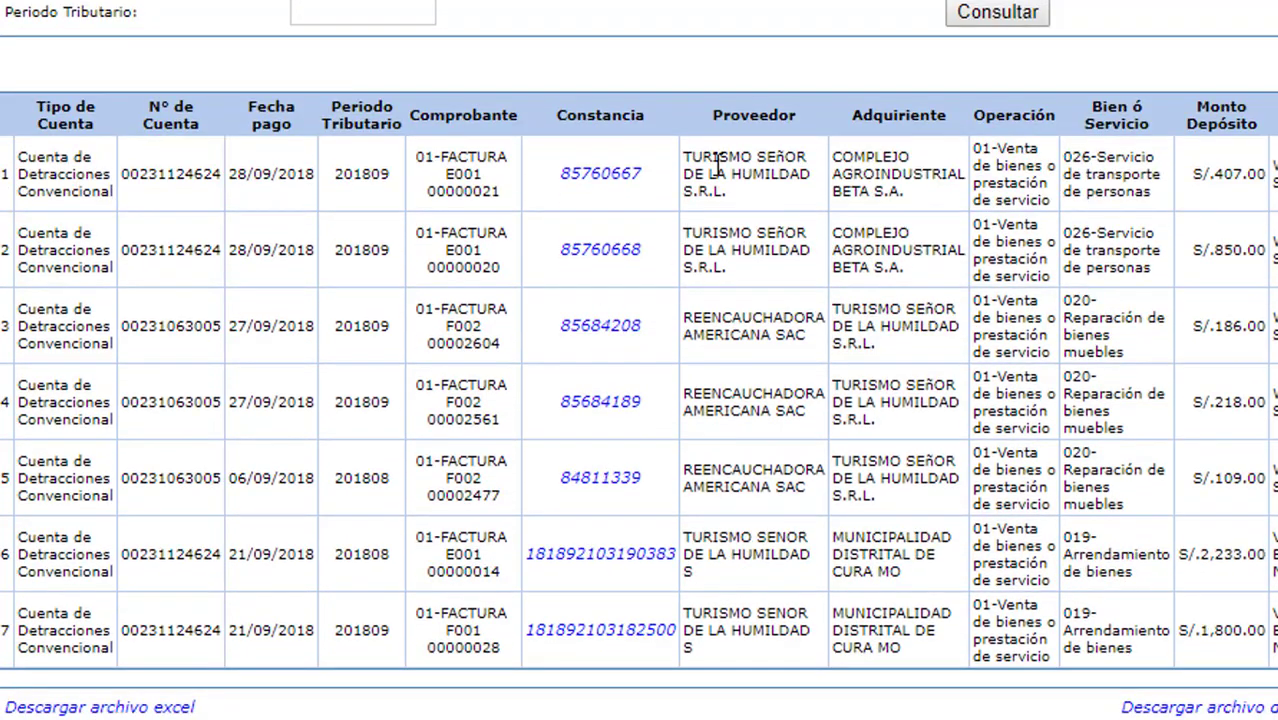
{"action": "left_click_drag", "start_coordinate": [692, 157], "coordinate": [768, 195]}
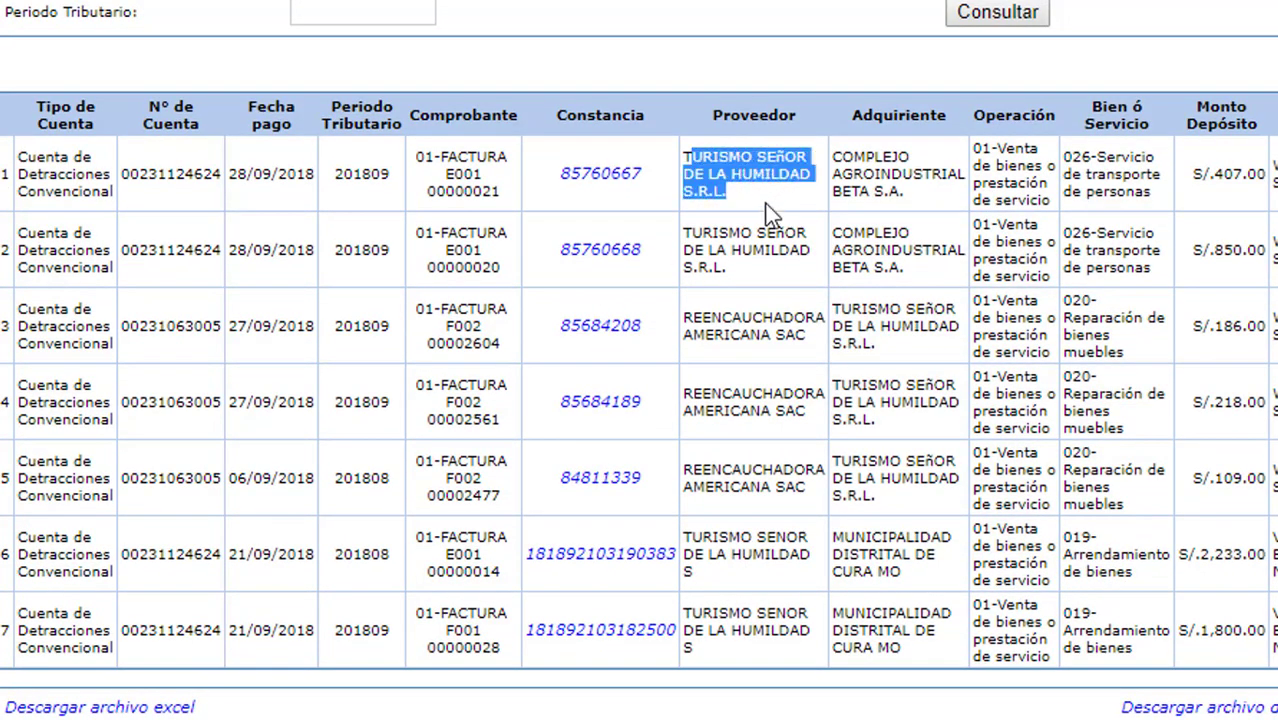
{"action": "left_click_drag", "start_coordinate": [1193, 175], "coordinate": [1238, 178]}
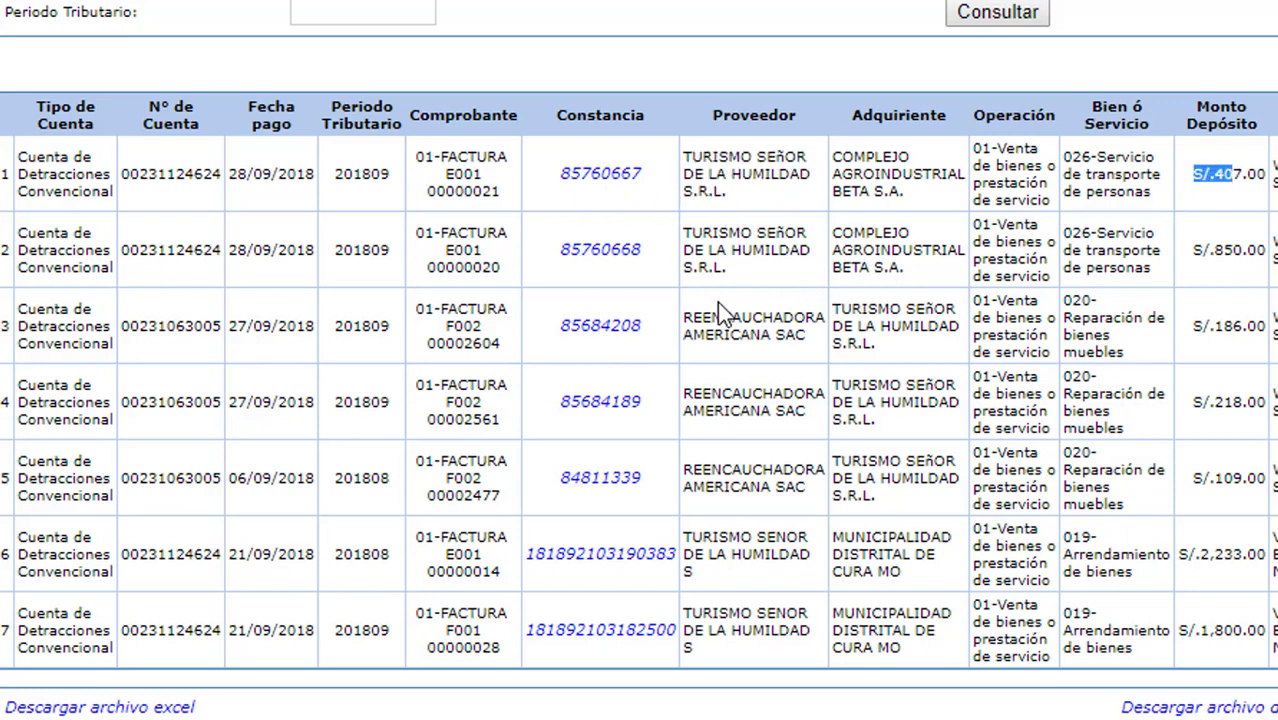
{"action": "left_click_drag", "start_coordinate": [700, 343], "coordinate": [680, 318]}
{"action": "left_click", "coordinate": [889, 342]}
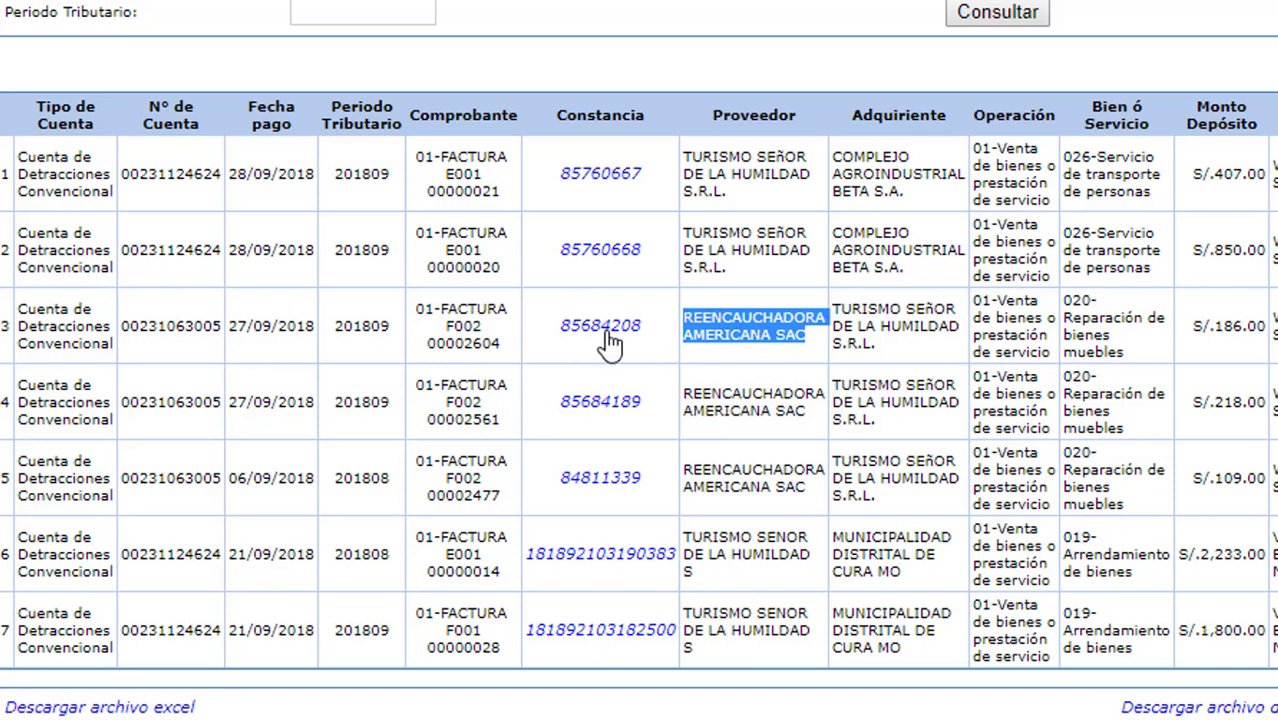
{"action": "scroll", "coordinate": [858, 376], "scroll_direction": "down", "scroll_amount": 2}
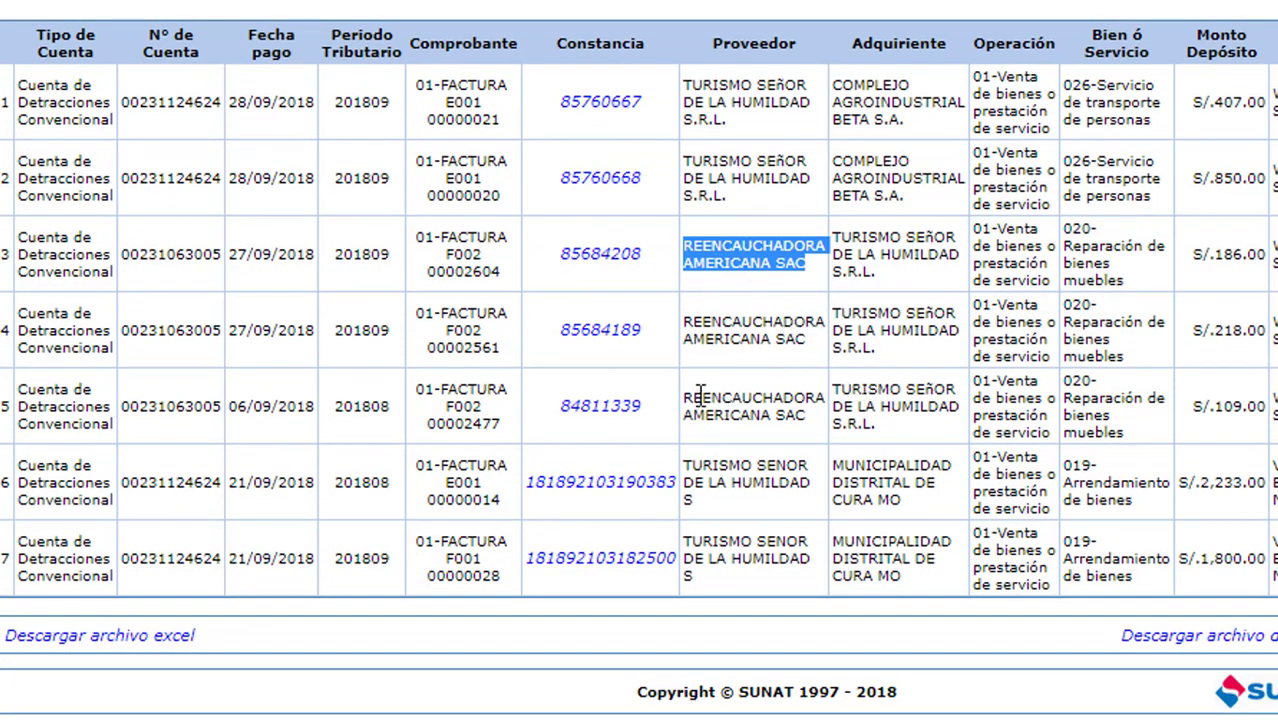
{"action": "scroll", "coordinate": [700, 393], "scroll_direction": "up", "scroll_amount": 3}
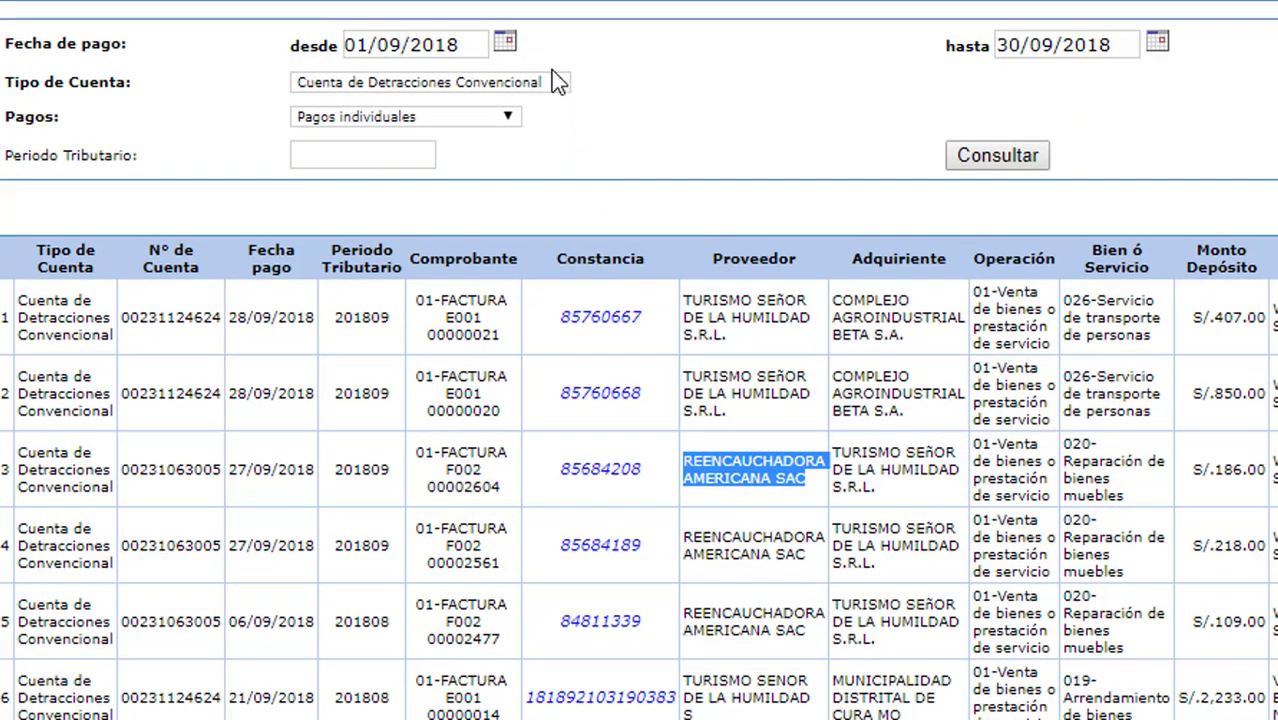
{"action": "left_click", "coordinate": [518, 117]}
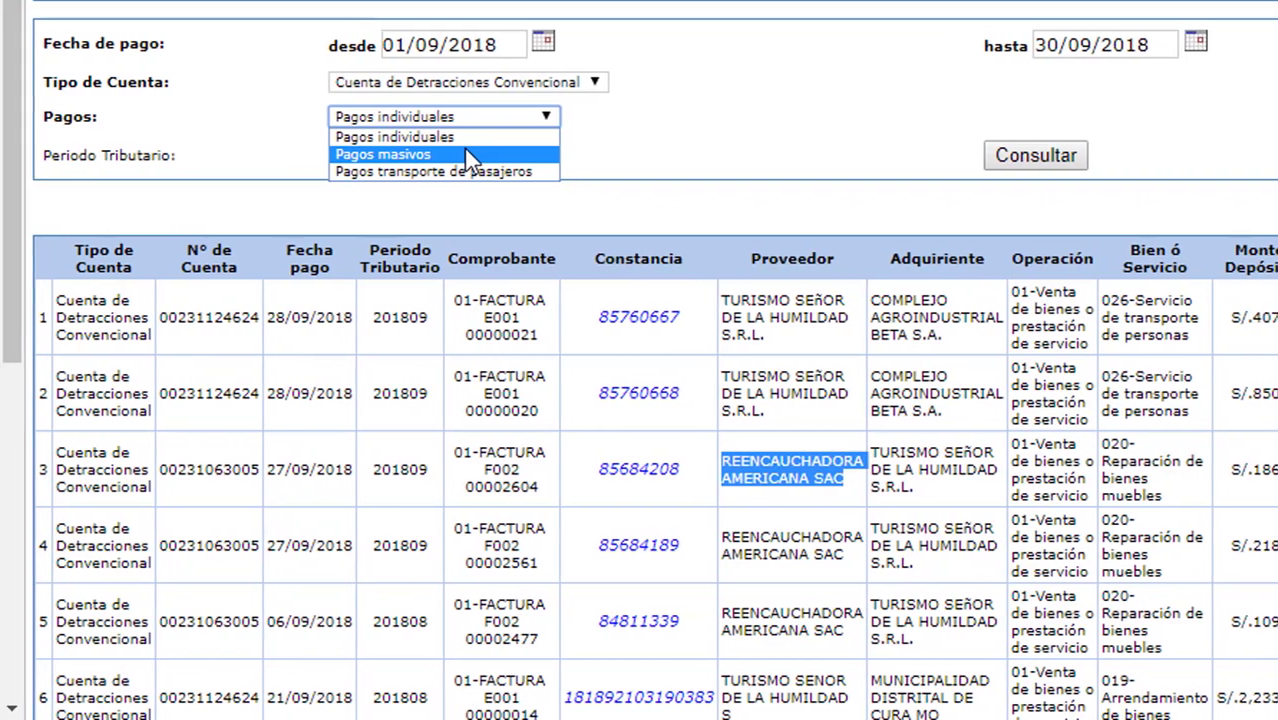
{"action": "left_click", "coordinate": [437, 154]}
{"action": "left_click", "coordinate": [1092, 160]}
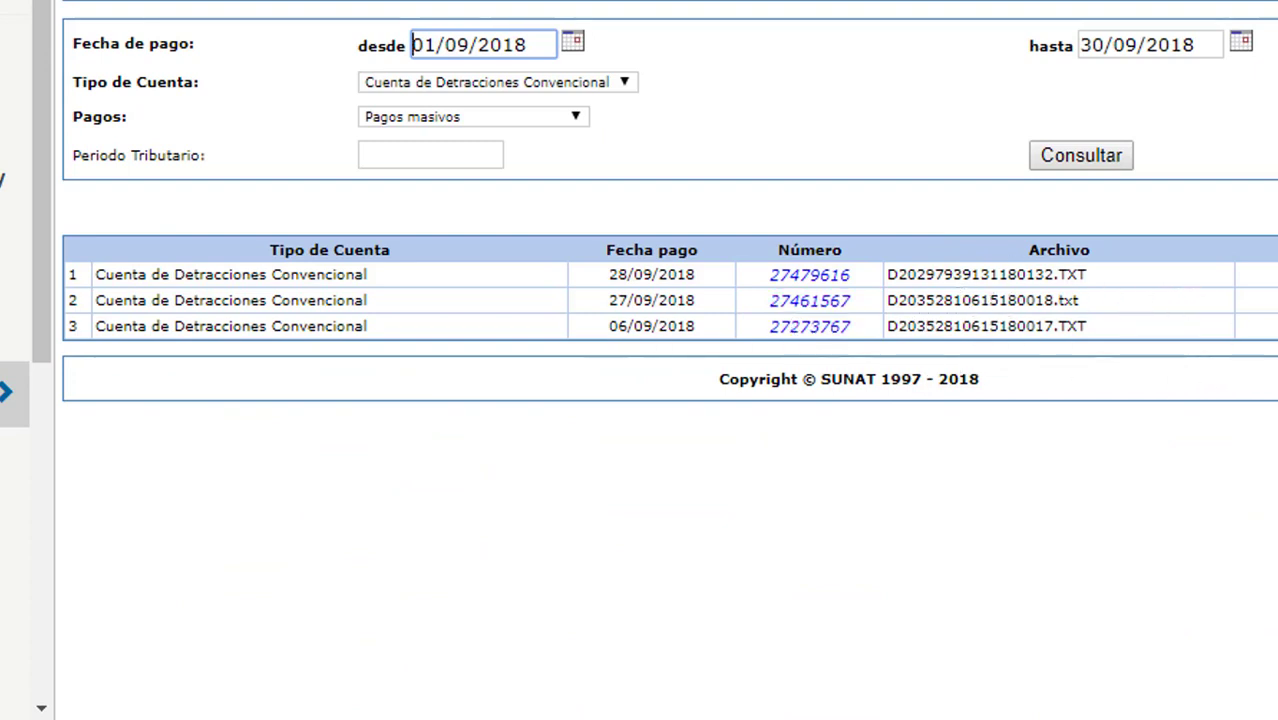
{"action": "left_click", "coordinate": [838, 278]}
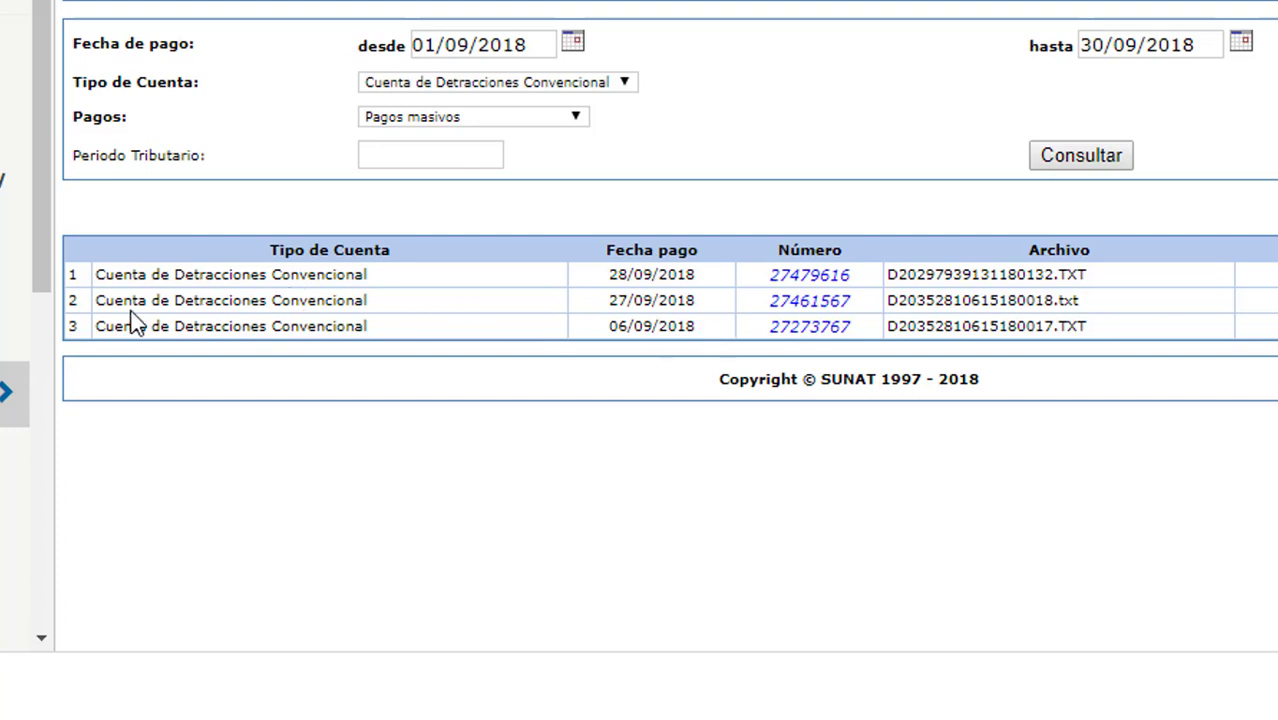
{"action": "left_click_drag", "start_coordinate": [97, 270], "coordinate": [1100, 338]}
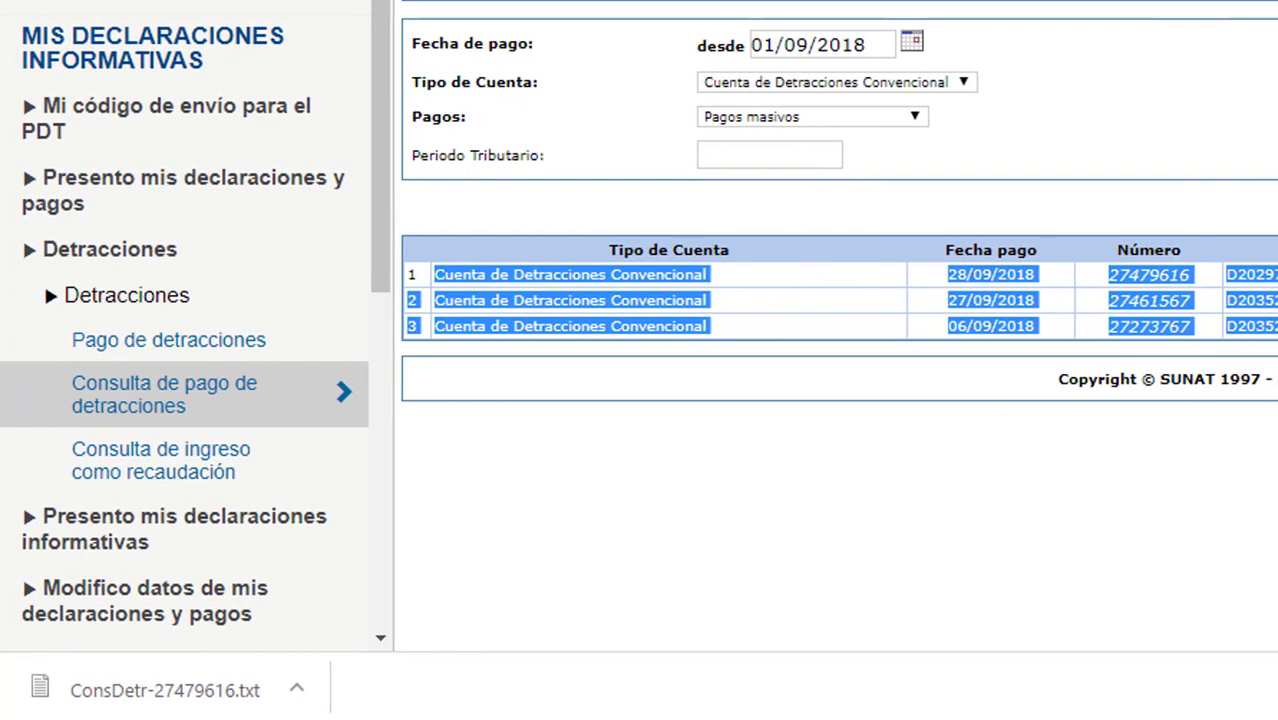
{"action": "left_click", "coordinate": [700, 300]}
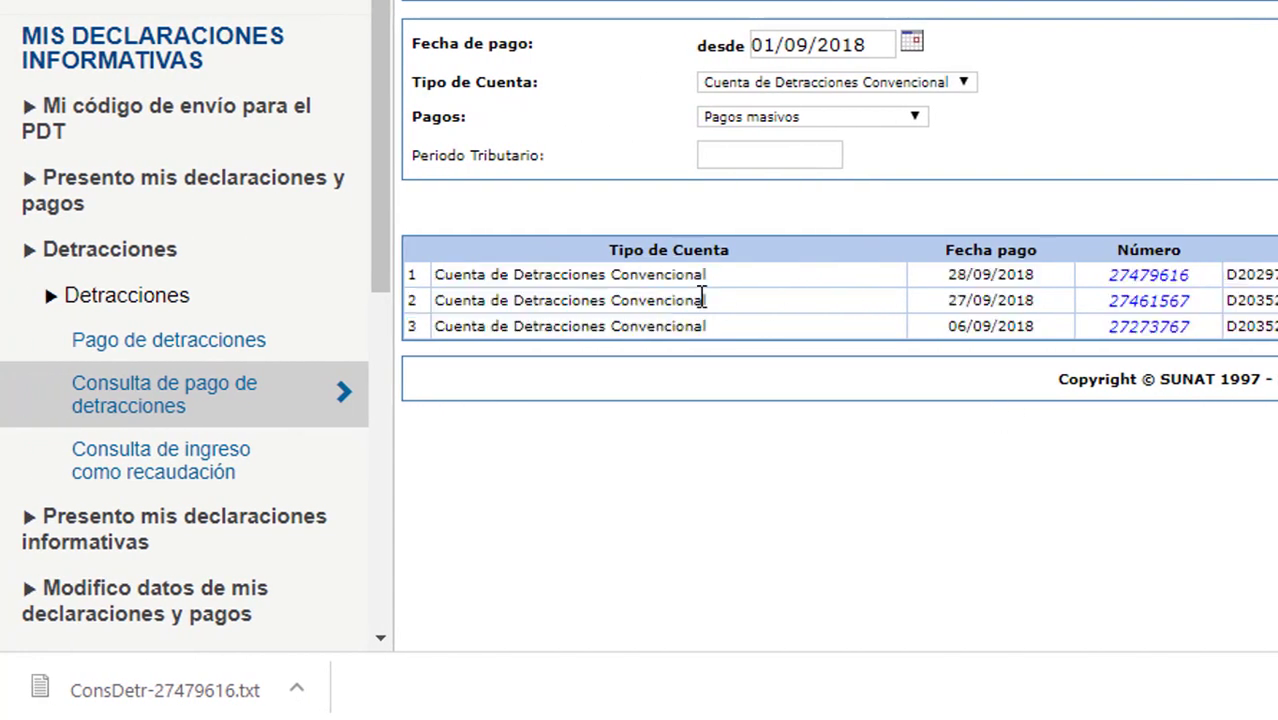
{"action": "left_click_drag", "start_coordinate": [430, 277], "coordinate": [838, 332]}
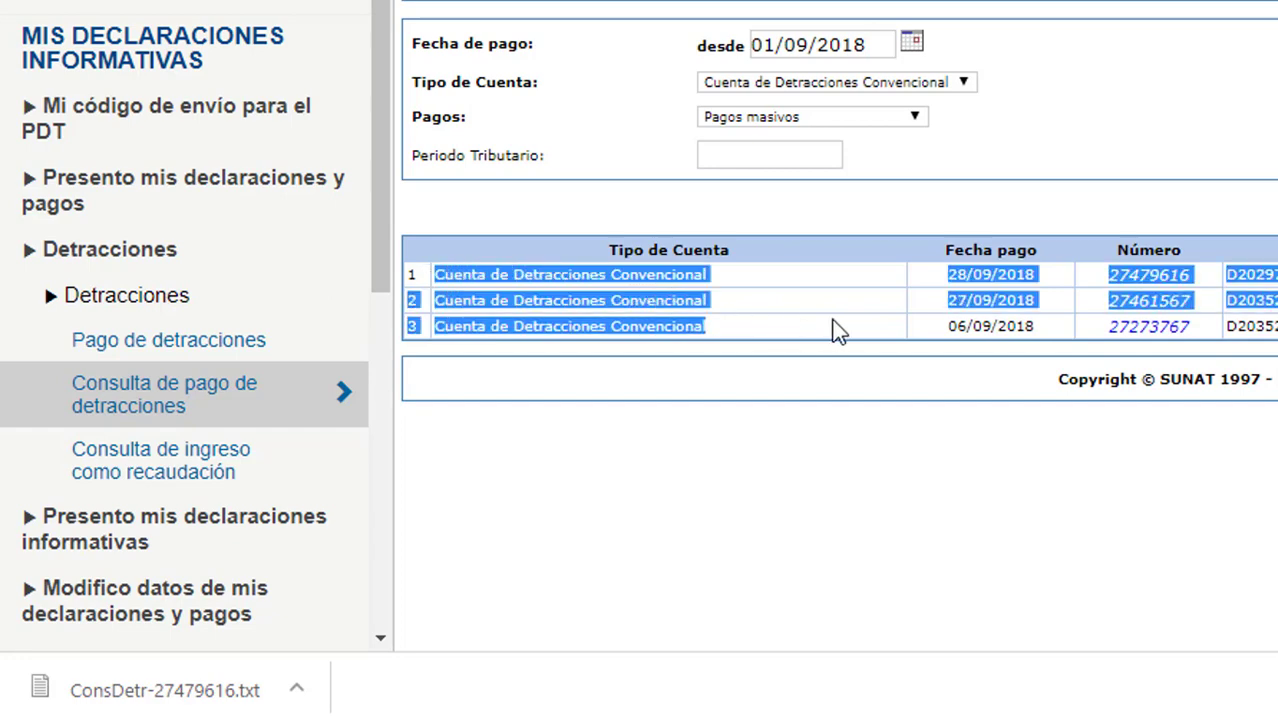
{"action": "left_click", "coordinate": [810, 490]}
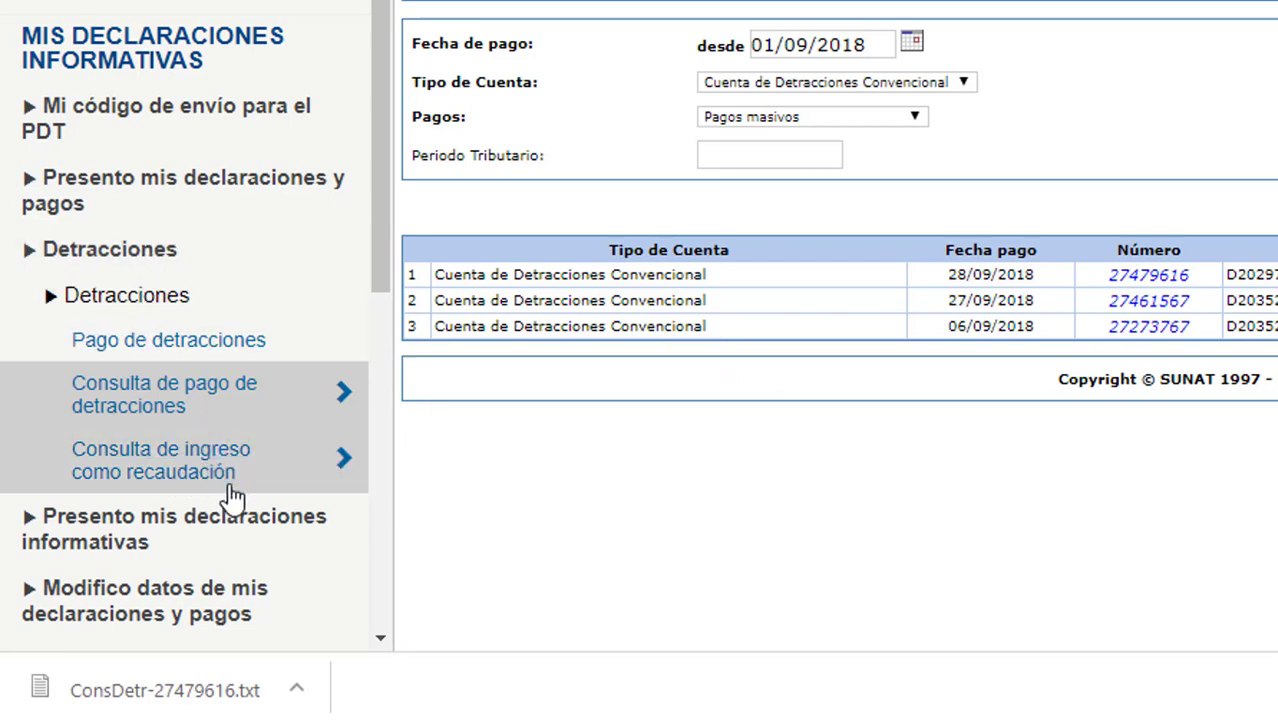
Open Consulta de ingreso como recaudación and review the 201403, 201212 and 33,257.00 payment rows.
{"action": "left_click", "coordinate": [222, 484]}
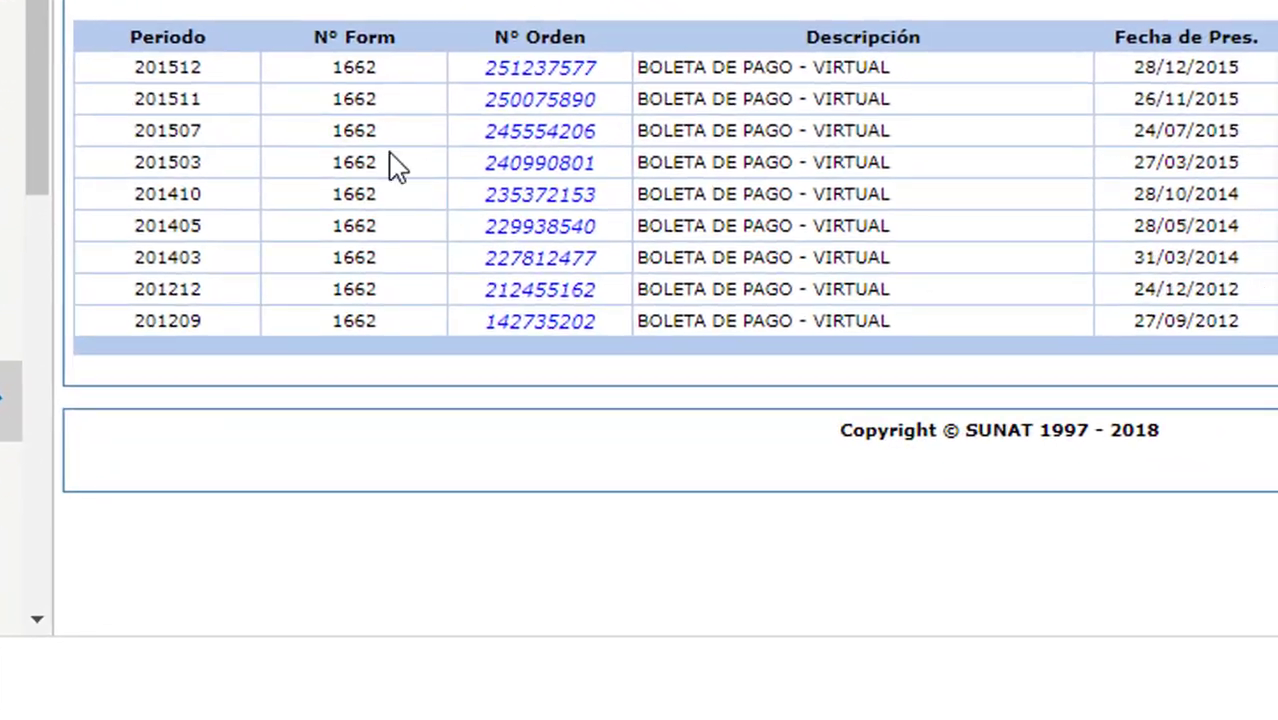
{"action": "left_click_drag", "start_coordinate": [138, 257], "coordinate": [1262, 260]}
{"action": "left_click", "coordinate": [1250, 240]}
{"action": "left_click_drag", "start_coordinate": [138, 257], "coordinate": [1277, 290]}
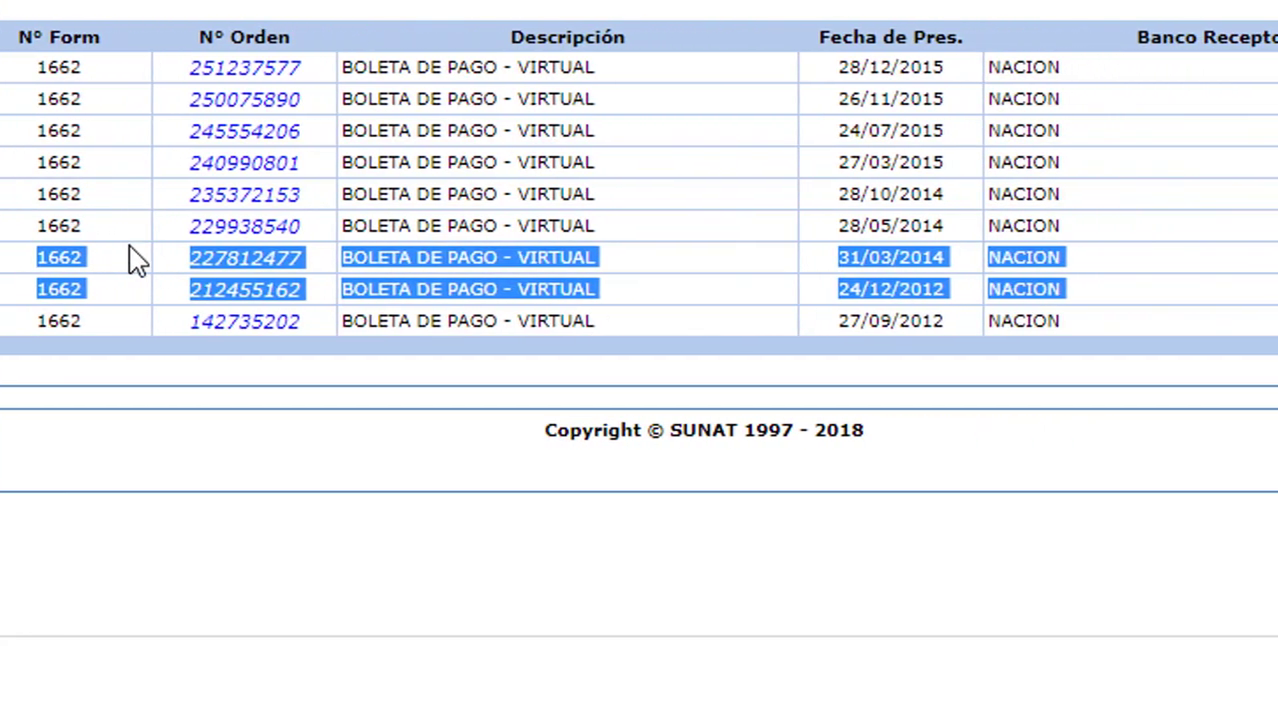
{"action": "left_click_drag", "start_coordinate": [20, 290], "coordinate": [1275, 310]}
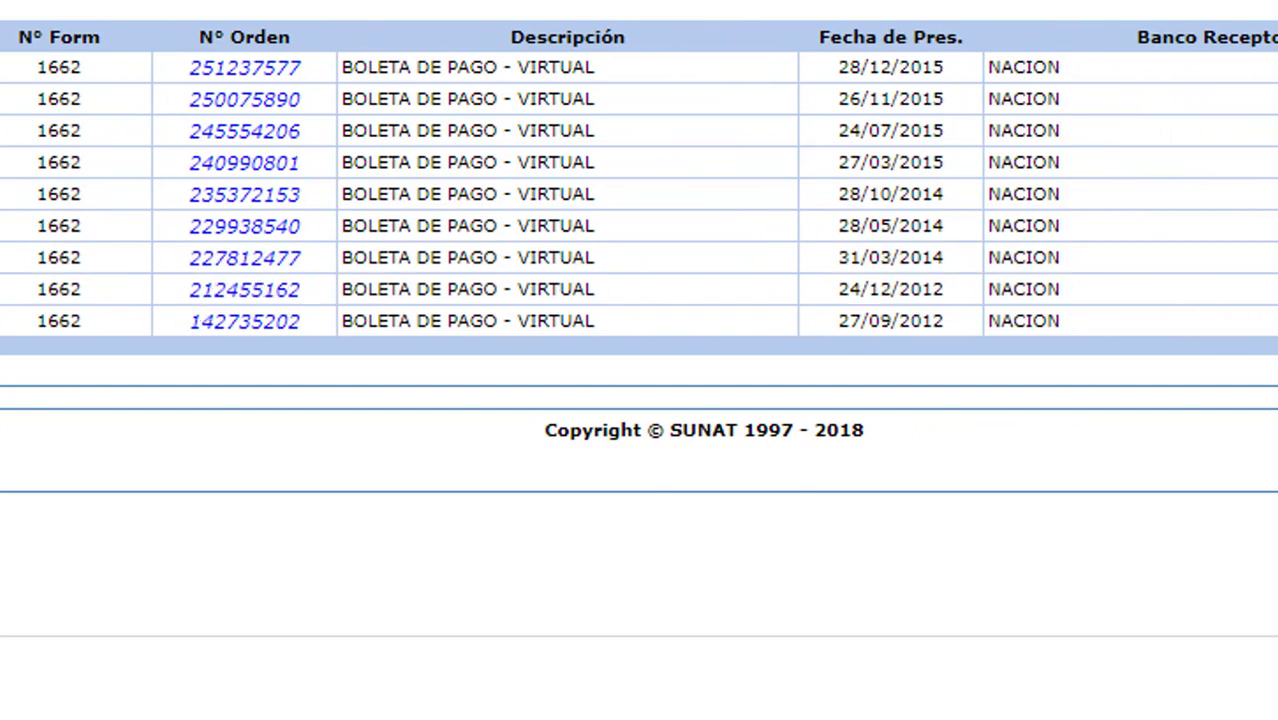
{"action": "left_click_drag", "start_coordinate": [1250, 258], "coordinate": [1036, 224]}
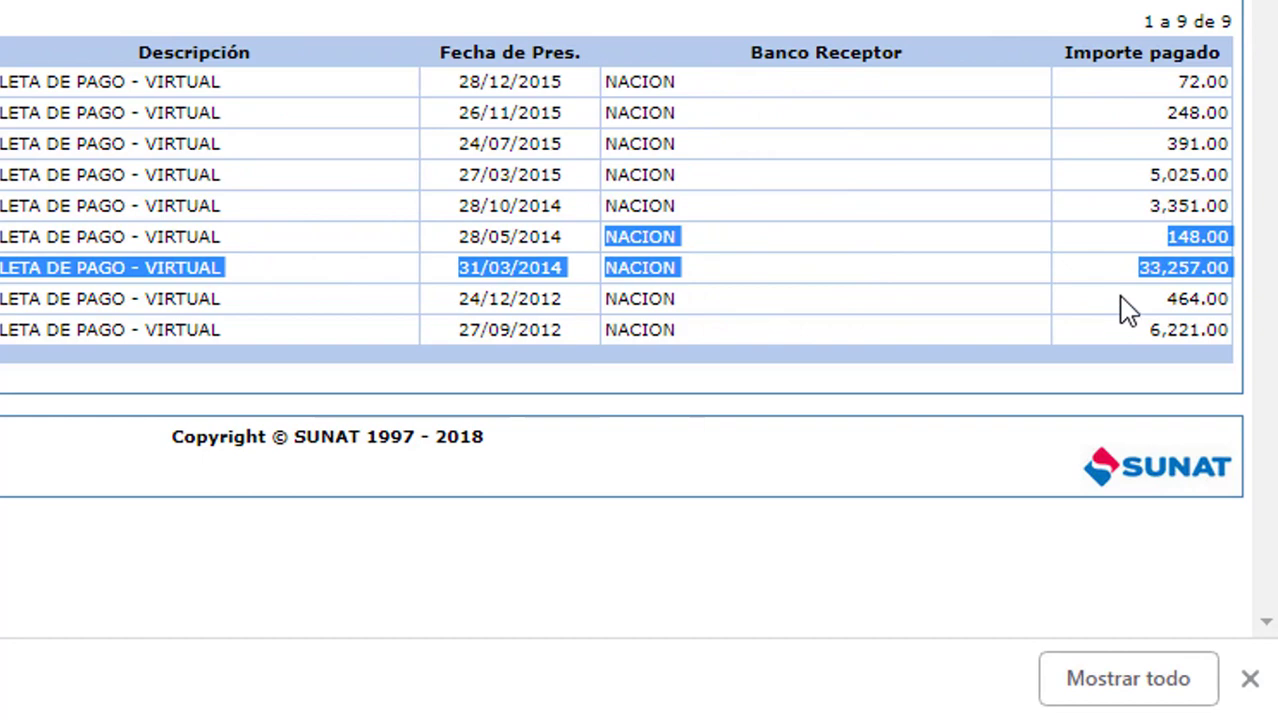
{"action": "left_click_drag", "start_coordinate": [1138, 270], "coordinate": [1198, 272]}
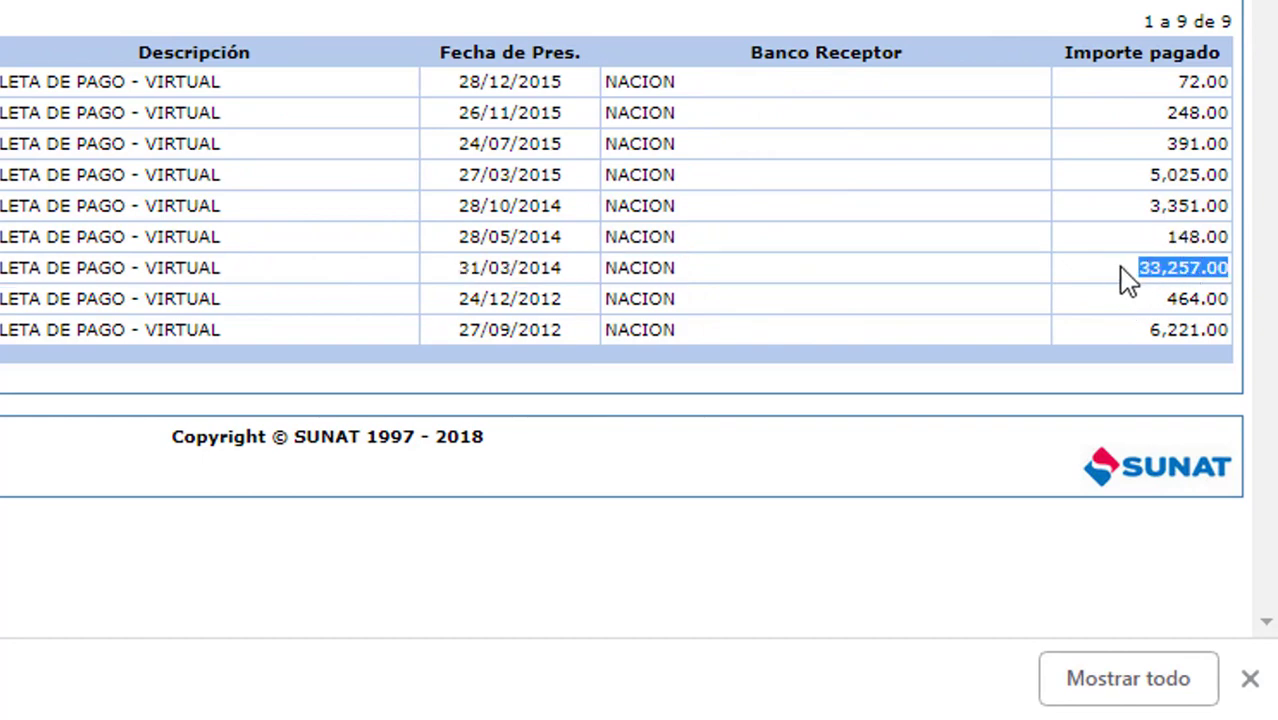
{"action": "left_click_drag", "start_coordinate": [1120, 282], "coordinate": [630, 270]}
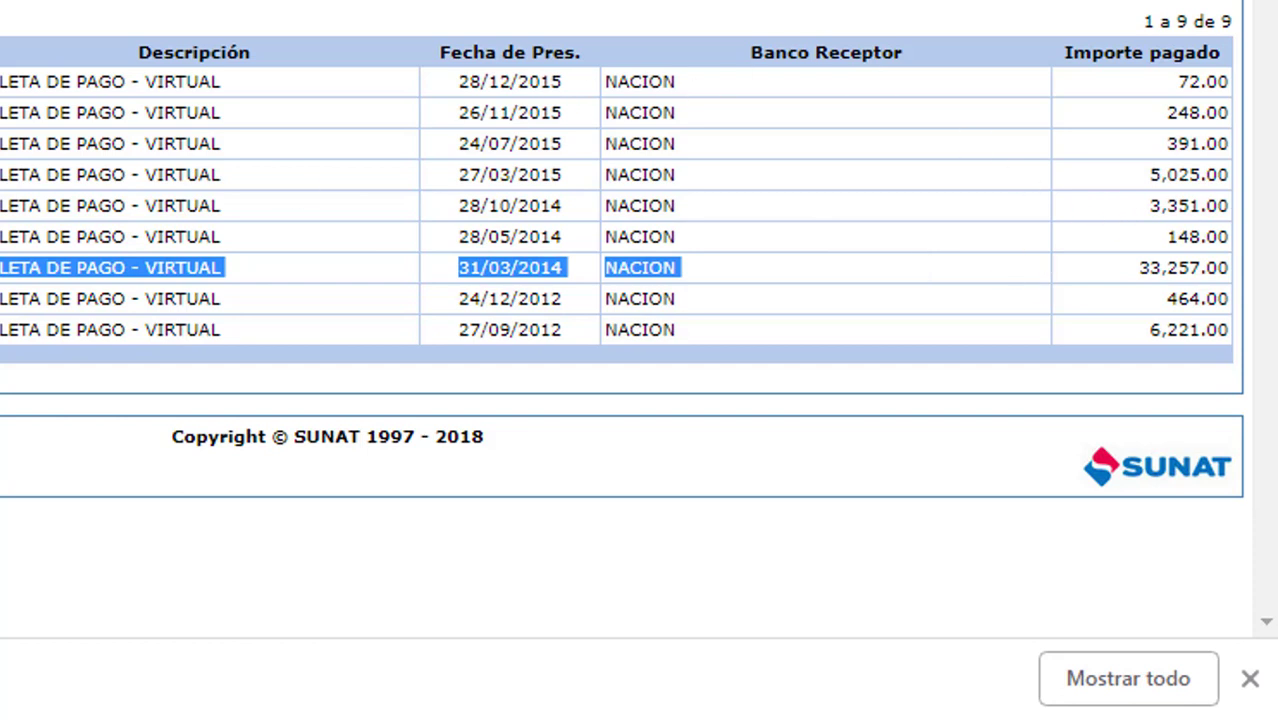
Review the most recent payments, including the 26/11/2015, 27/03/2015 and 28/05/2014 rows.
{"action": "left_click_drag", "start_coordinate": [826, 10], "coordinate": [843, 150]}
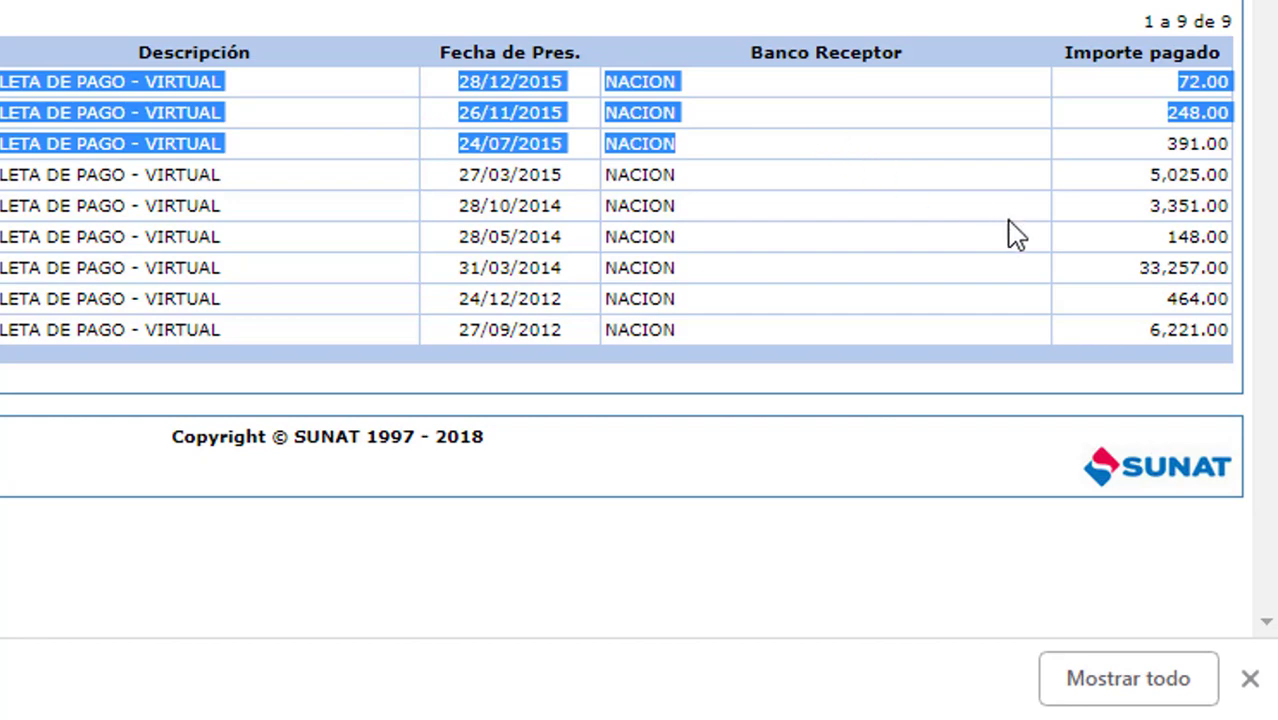
{"action": "left_click", "coordinate": [958, 260]}
{"action": "left_click_drag", "start_coordinate": [1207, 298], "coordinate": [0, 82]}
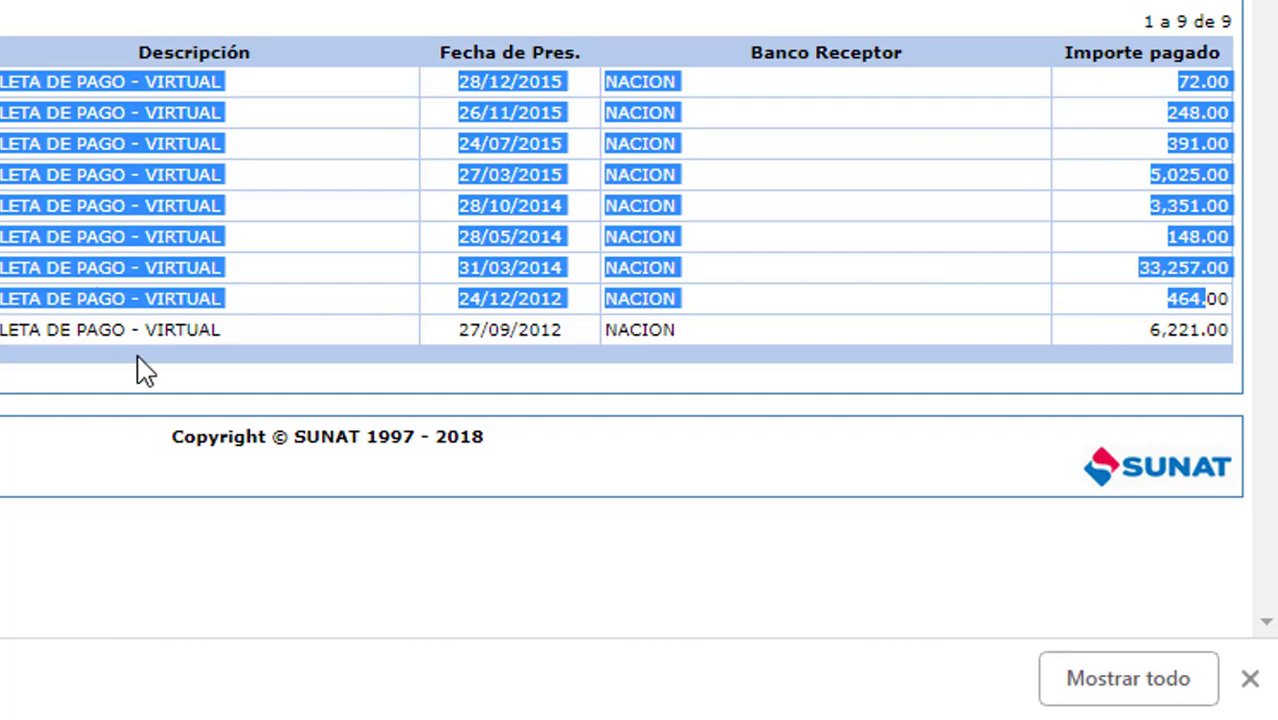
{"action": "left_click", "coordinate": [440, 270]}
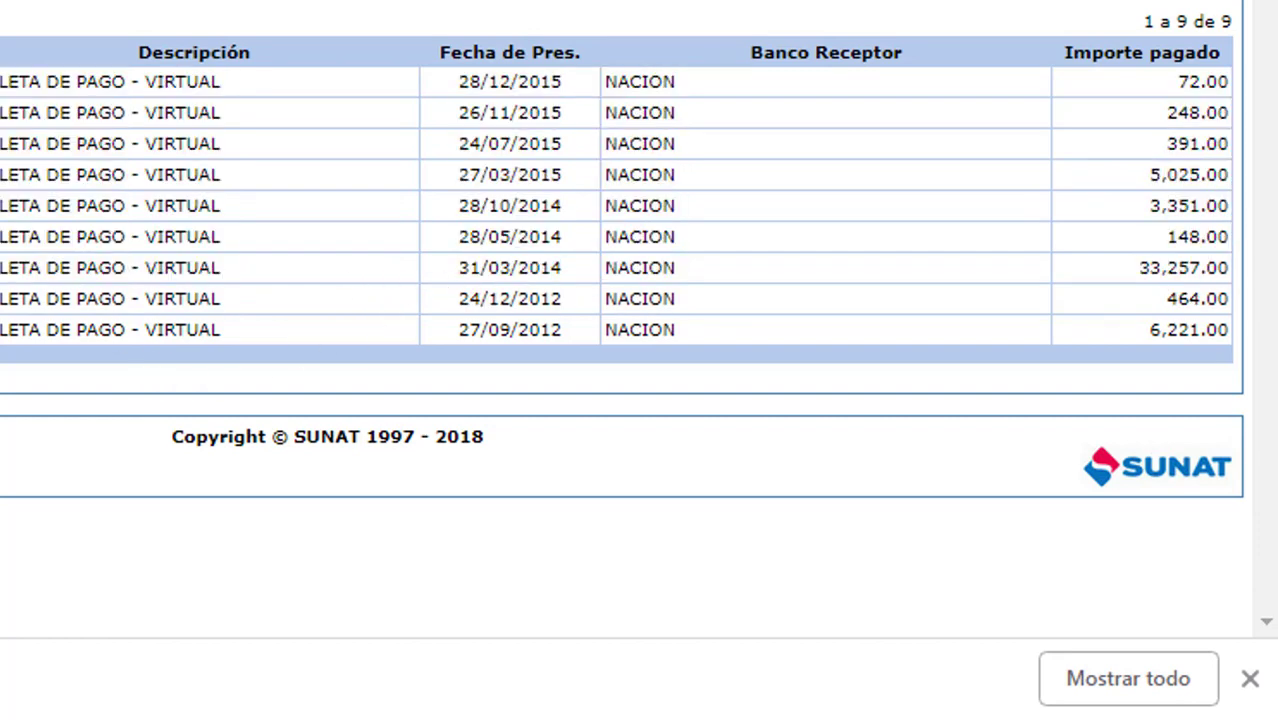
{"action": "left_click_drag", "start_coordinate": [5, 112], "coordinate": [1172, 143]}
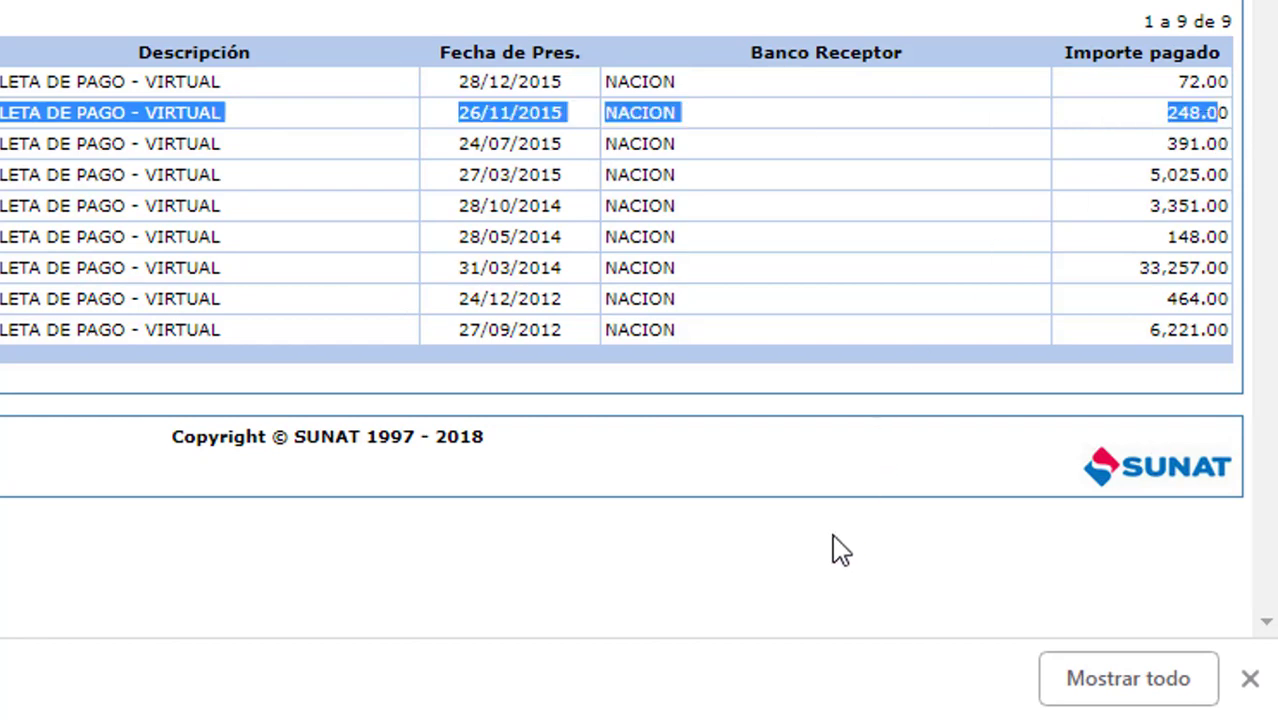
{"action": "left_click_drag", "start_coordinate": [5, 174], "coordinate": [785, 185]}
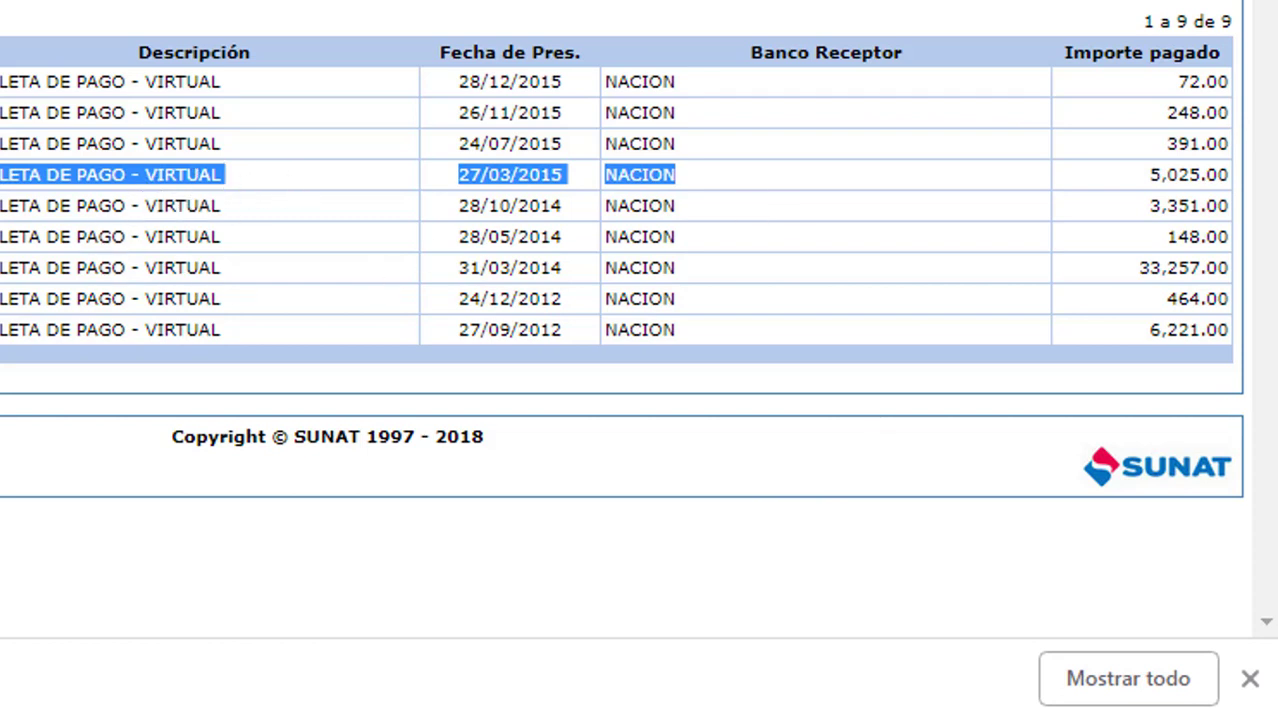
{"action": "left_click_drag", "start_coordinate": [2, 175], "coordinate": [1222, 176]}
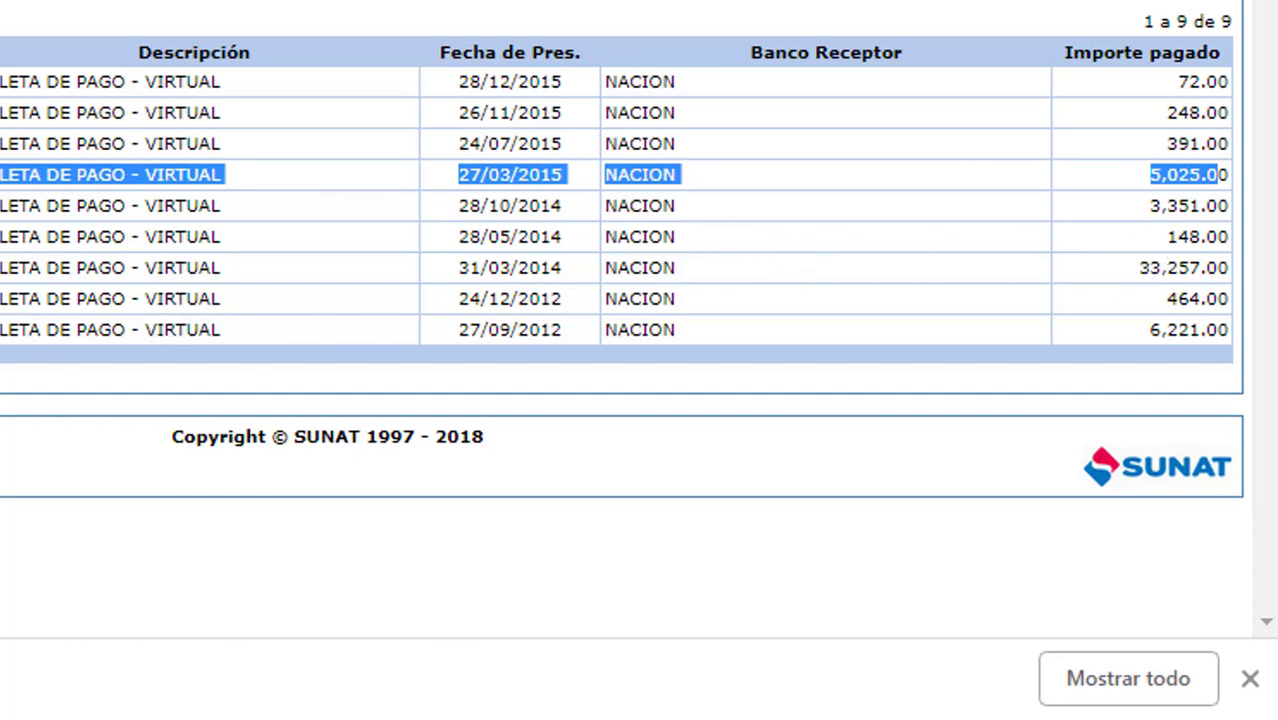
{"action": "left_click_drag", "start_coordinate": [3, 268], "coordinate": [1040, 297]}
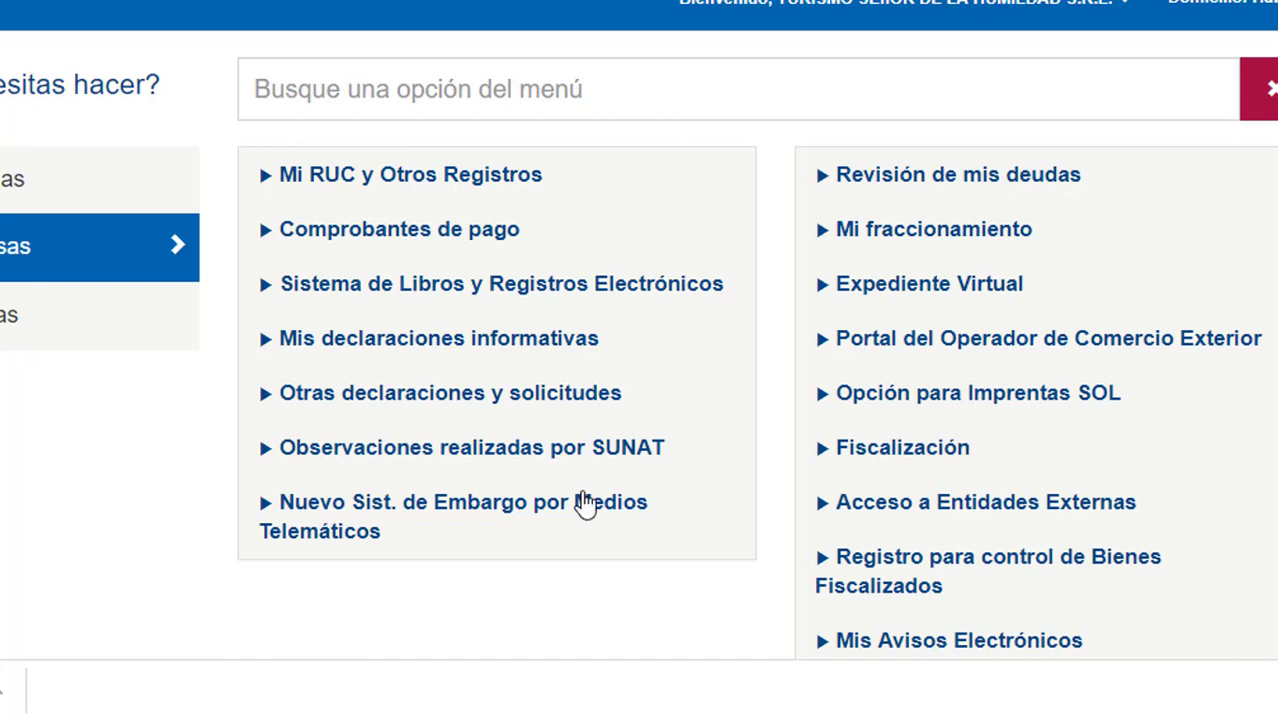
Search the menu options for 'contingencia'.
{"action": "left_click", "coordinate": [362, 90]}
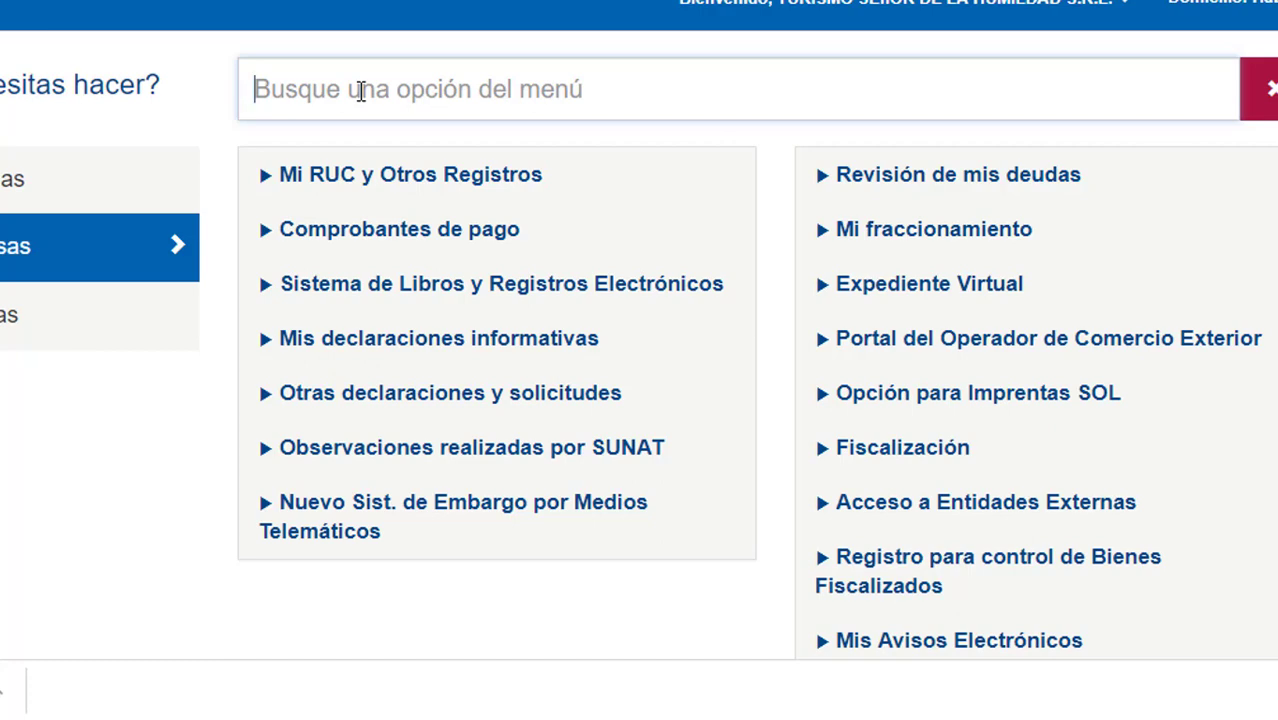
{"action": "type", "text": "contingencia"}
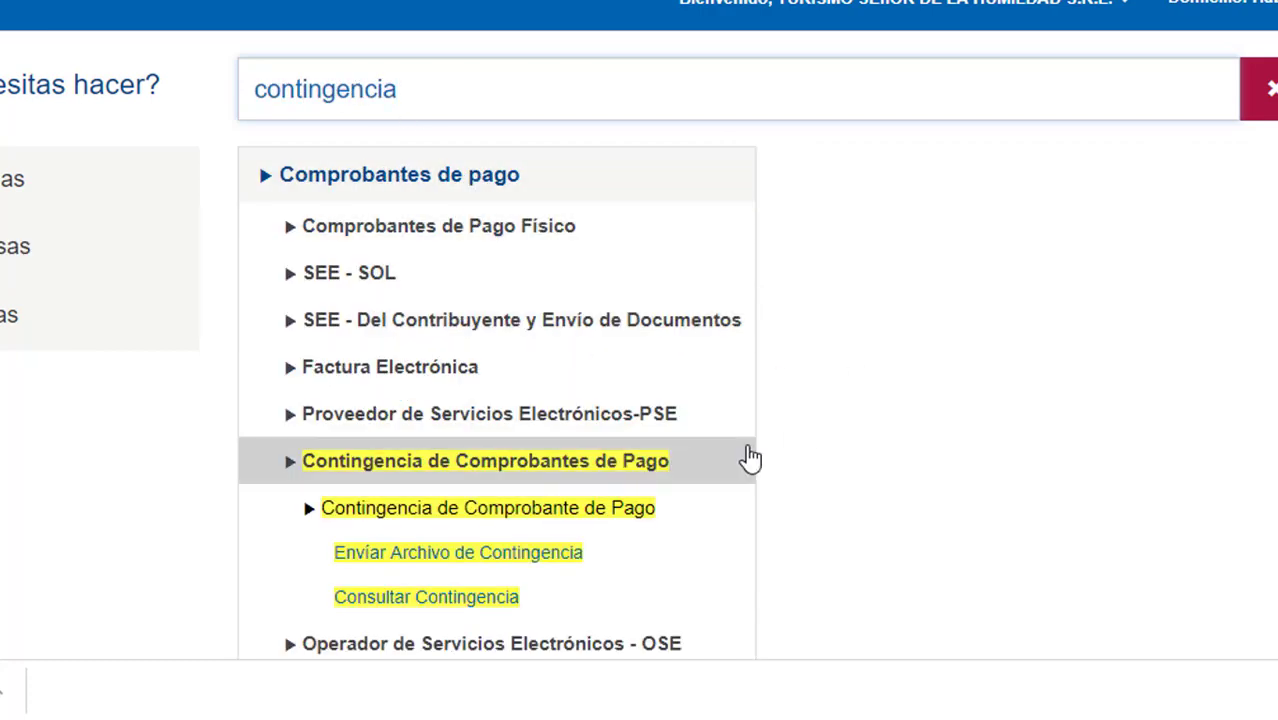
{"action": "scroll", "coordinate": [750, 465], "scroll_direction": "down", "scroll_amount": 2}
{"action": "scroll", "coordinate": [750, 468], "scroll_direction": "down", "scroll_amount": 3}
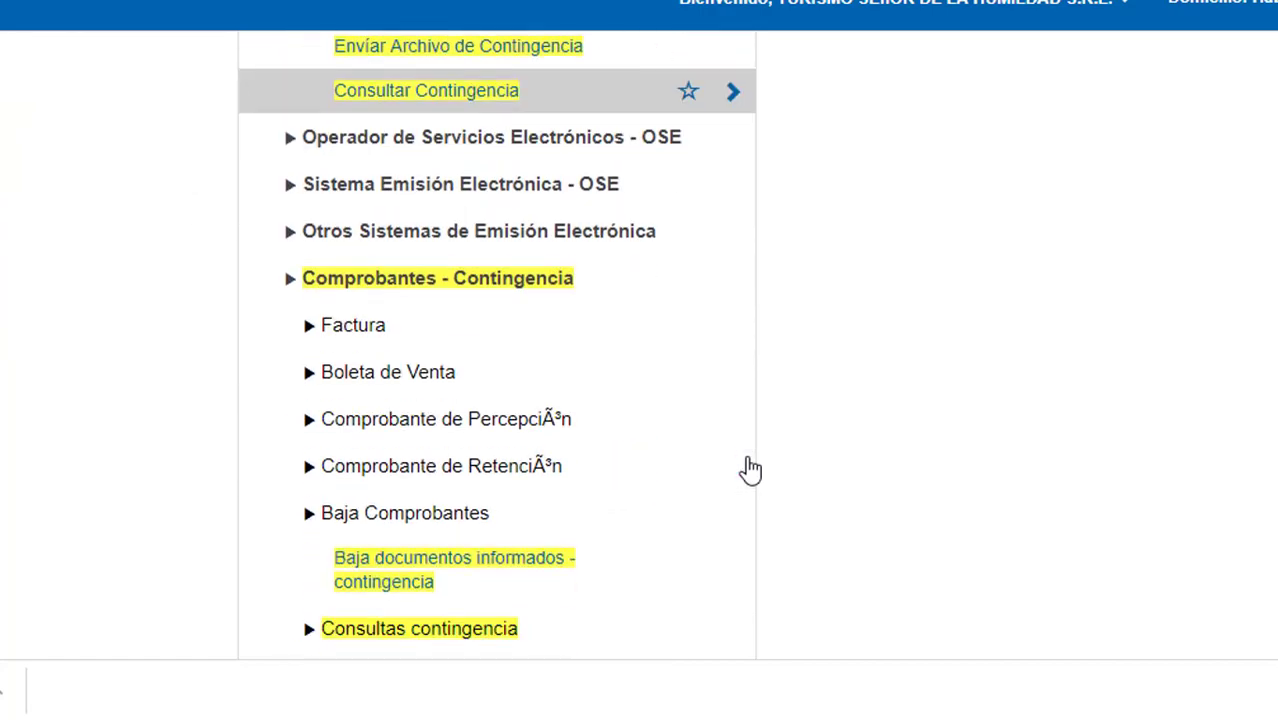
{"action": "scroll", "coordinate": [728, 435], "scroll_direction": "up", "scroll_amount": 1}
{"action": "scroll", "coordinate": [728, 436], "scroll_direction": "down", "scroll_amount": 1}
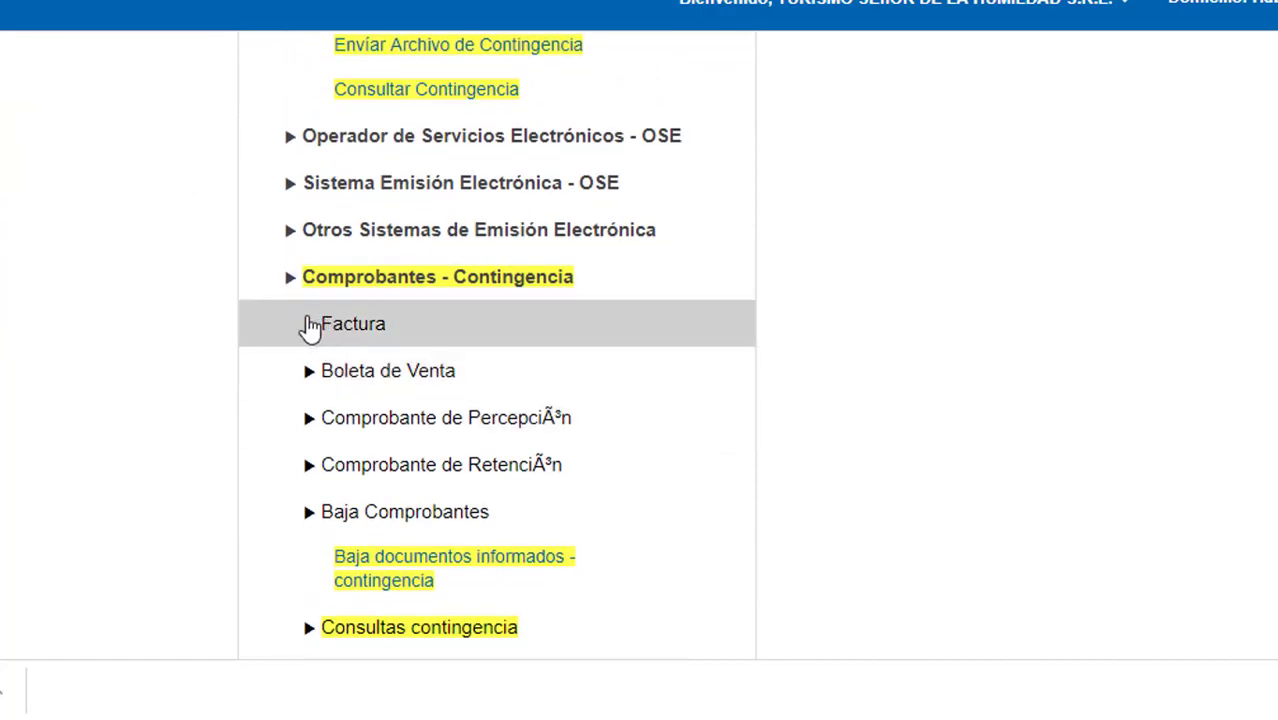
Open Registro Factura under Comprobantes - Contingencia and continue with the recipient's RUC.
{"action": "left_click", "coordinate": [306, 323]}
{"action": "left_click", "coordinate": [420, 370]}
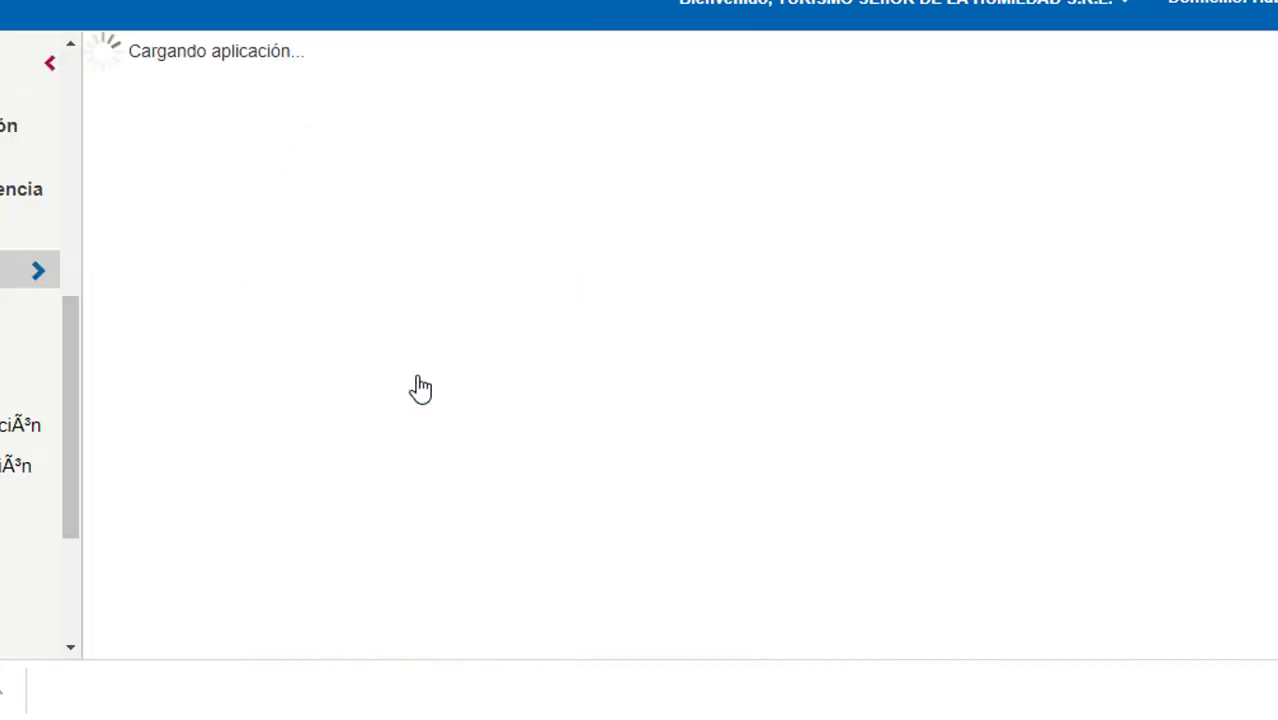
{"action": "left_click", "coordinate": [717, 104]}
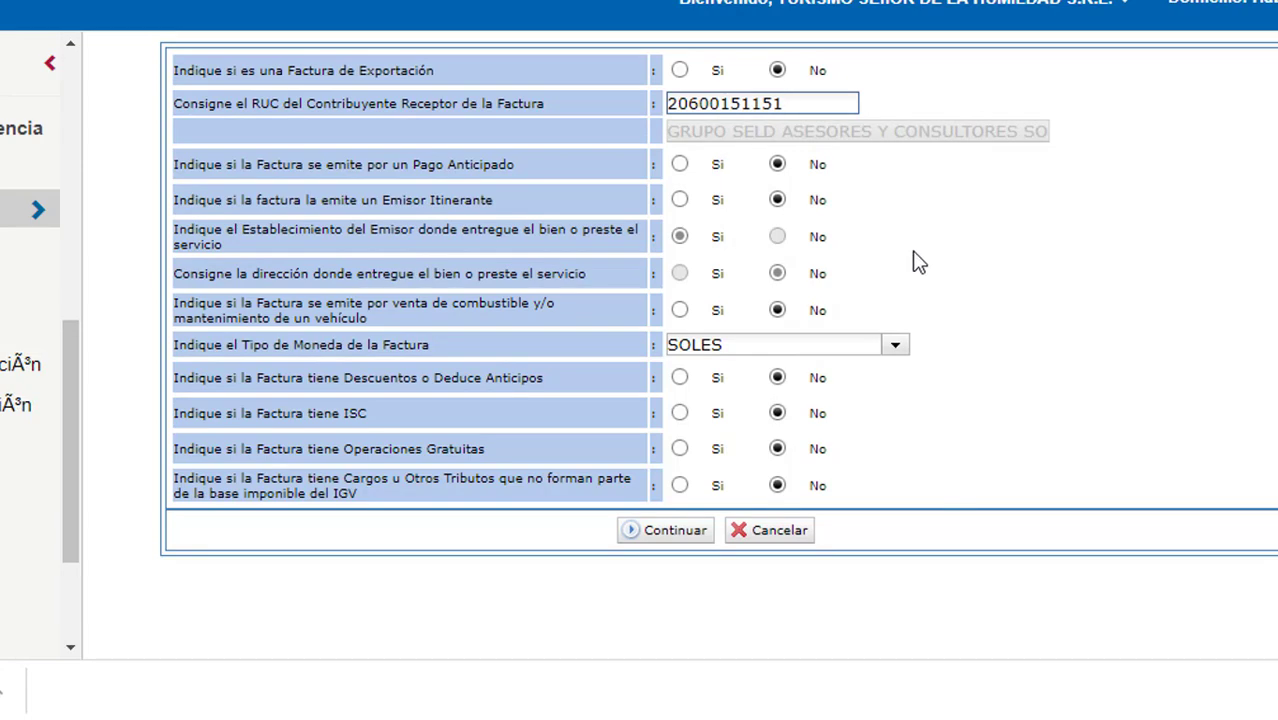
{"action": "left_click", "coordinate": [670, 538]}
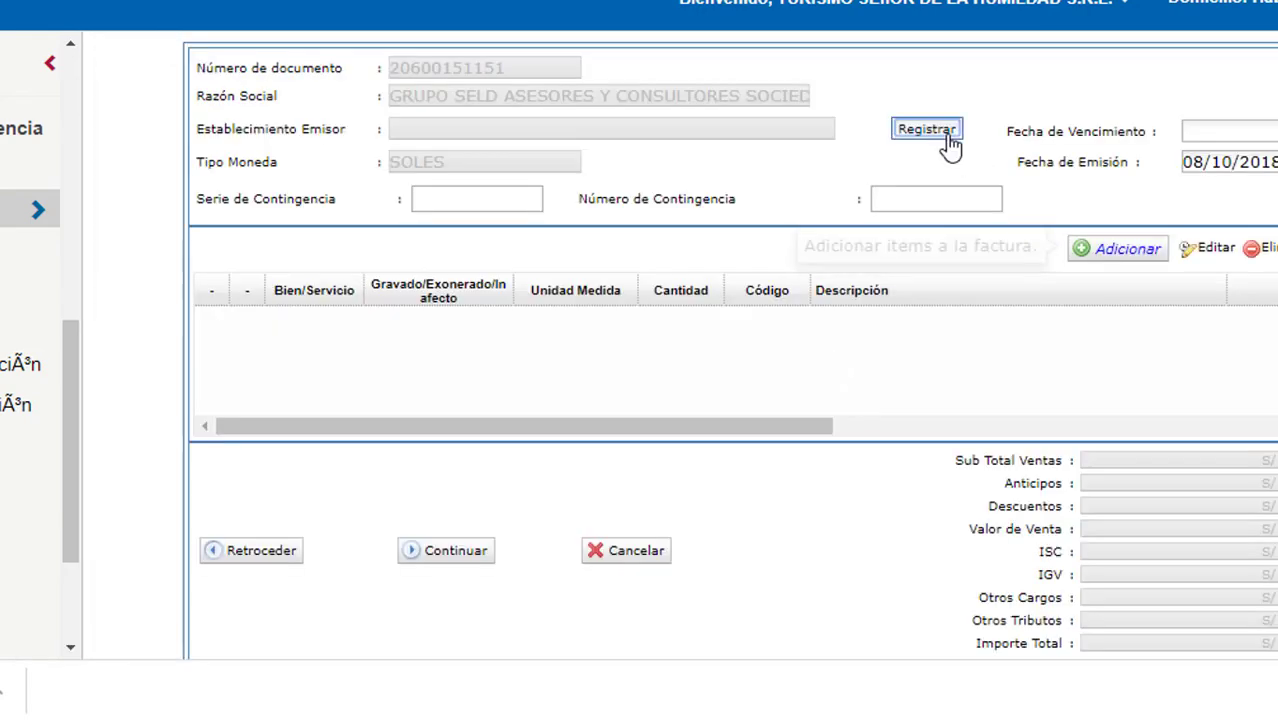
Set the invoice's issuing establishment to DOMICILIO FISCAL.
{"action": "left_click", "coordinate": [945, 133]}
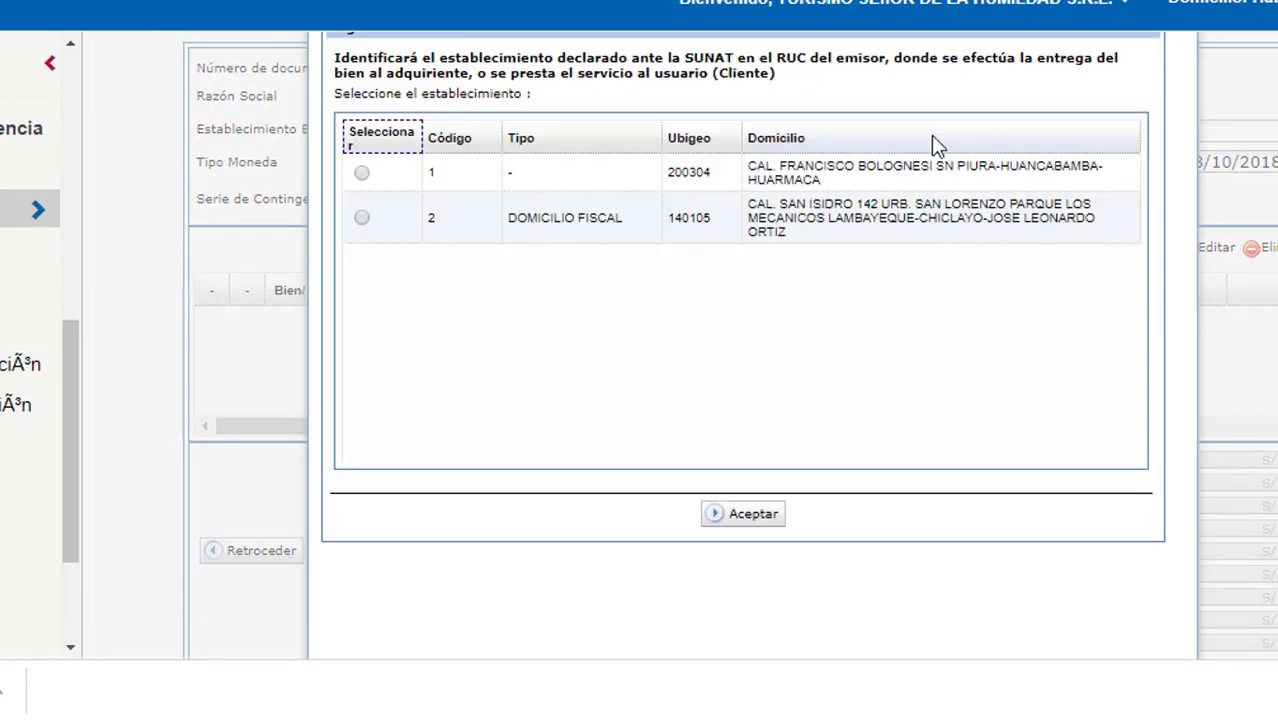
{"action": "left_click", "coordinate": [361, 217]}
{"action": "left_click", "coordinate": [730, 520]}
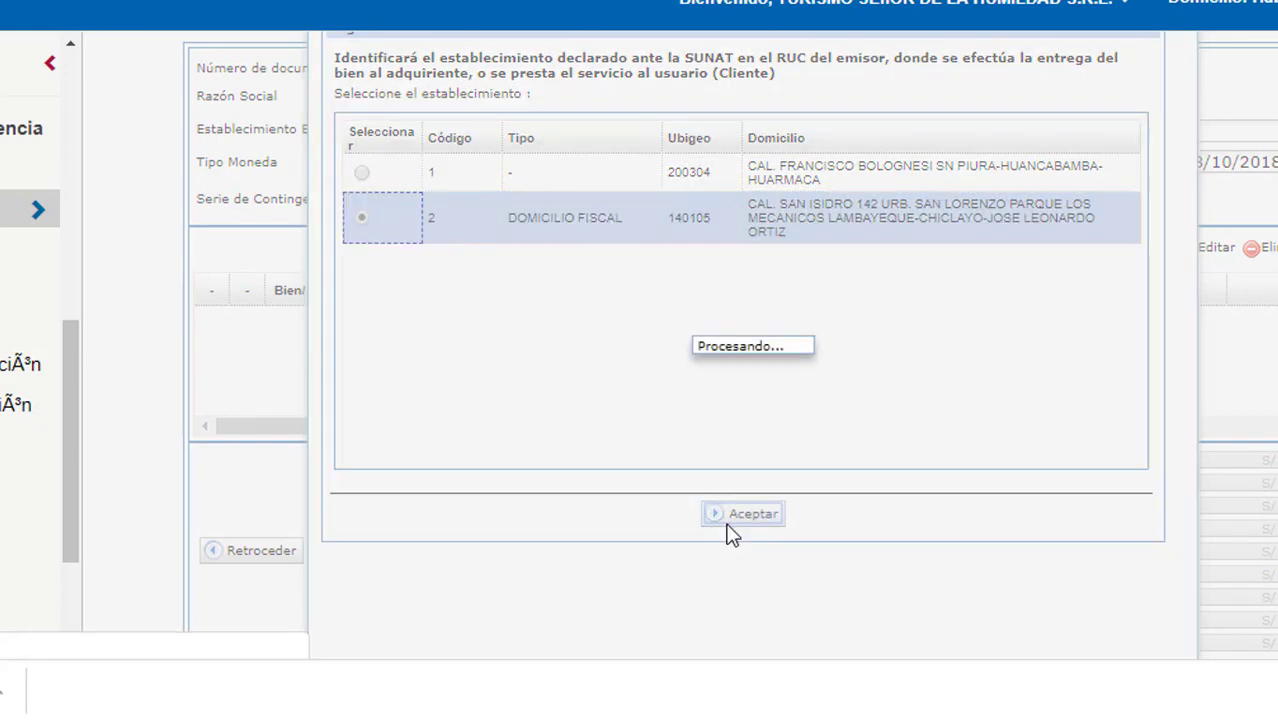
Enter contingency series 0004 and contingency number 520.
{"action": "left_click", "coordinate": [452, 207]}
{"action": "type", "text": "0004"}
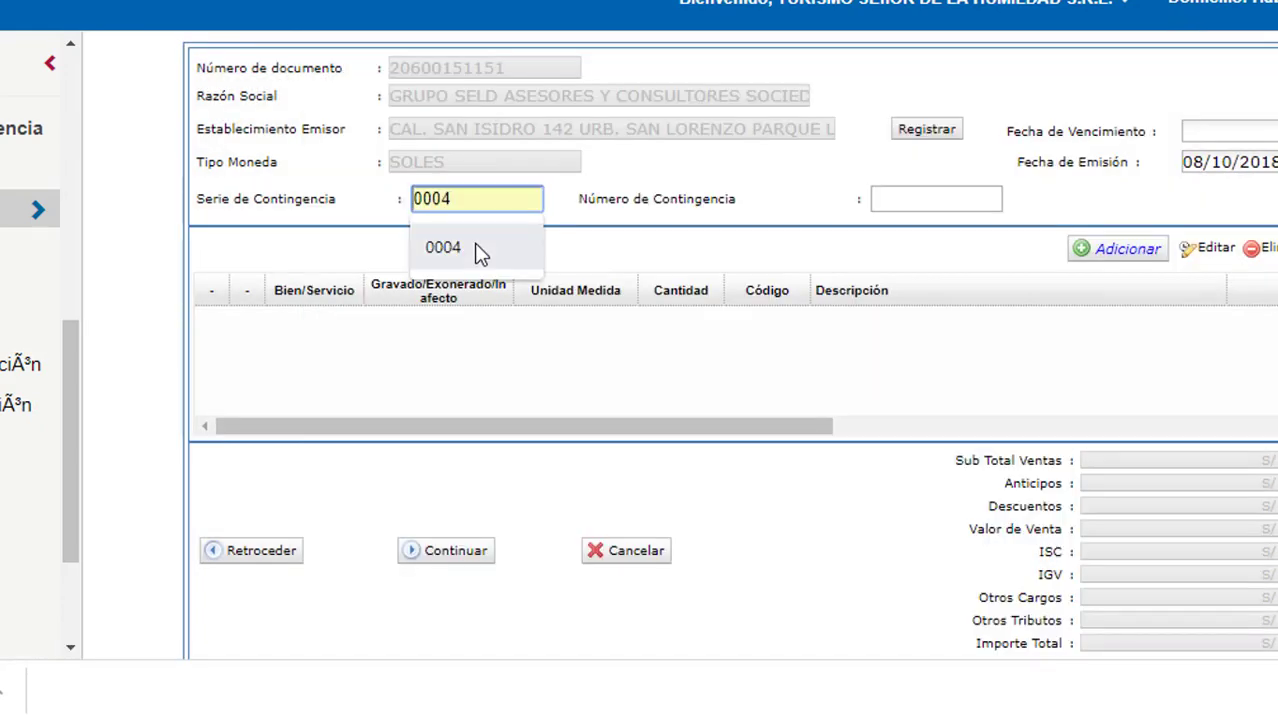
{"action": "left_click", "coordinate": [476, 249]}
{"action": "left_click", "coordinate": [914, 201]}
{"action": "type", "text": "520"}
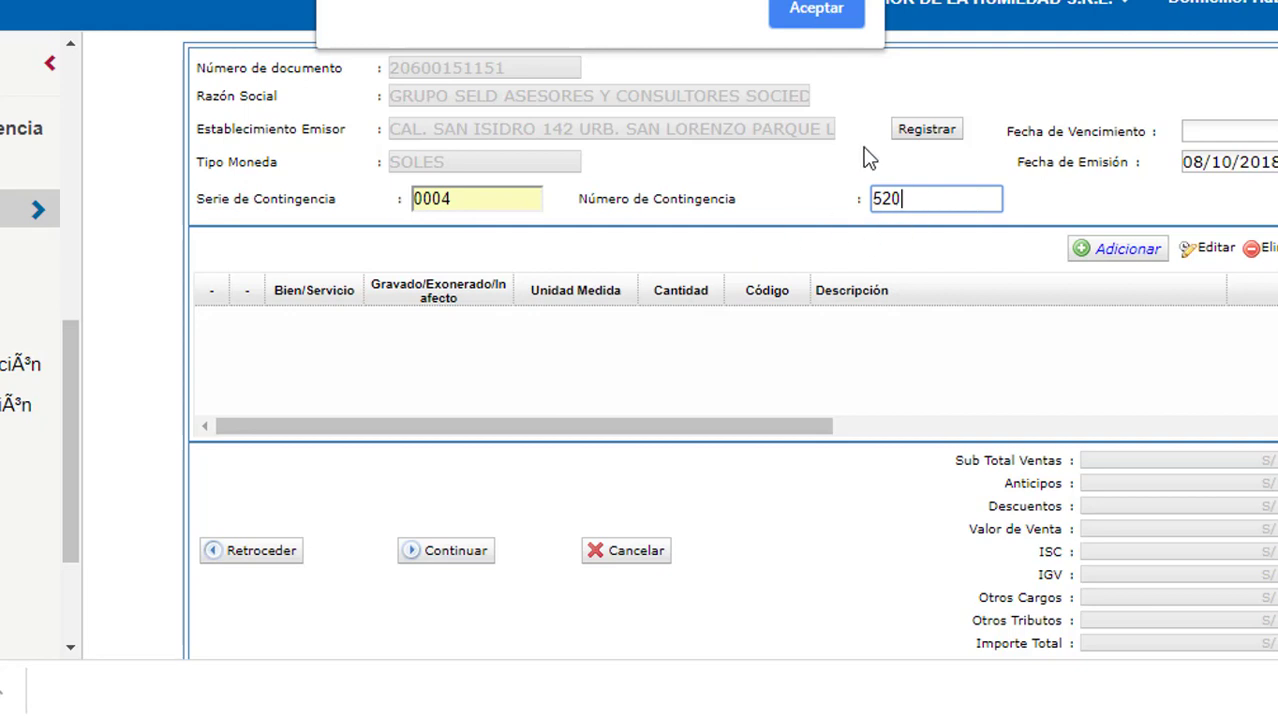
Dismiss the warning, clear the contingency series field, and start a new invoice item.
{"action": "left_click", "coordinate": [810, 28]}
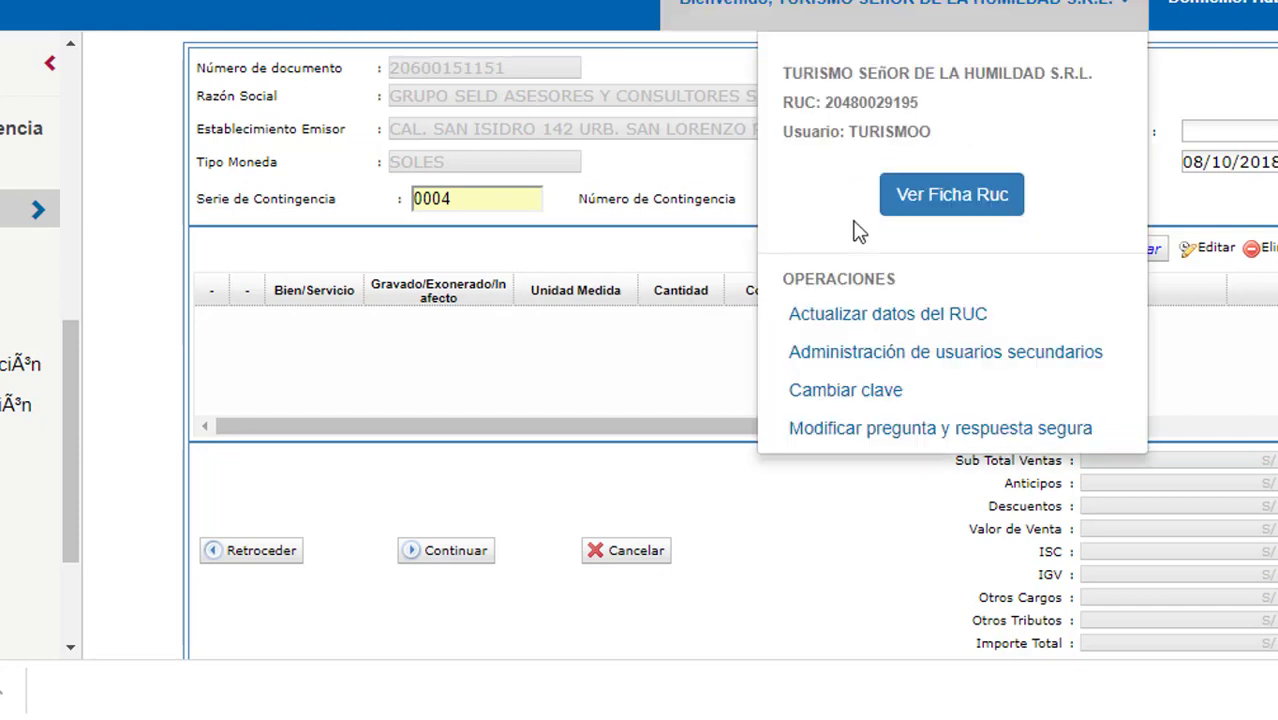
{"action": "left_click", "coordinate": [550, 390]}
{"action": "left_click", "coordinate": [486, 208]}
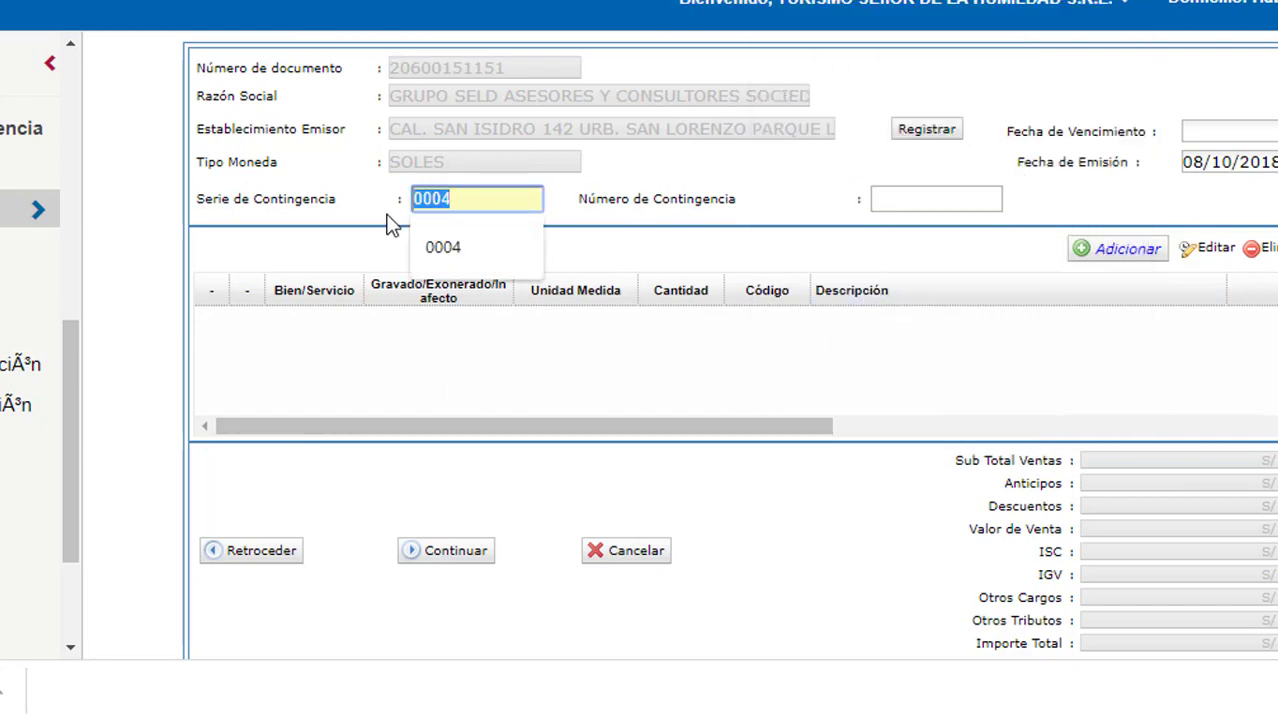
{"action": "key", "text": "BackSpace"}
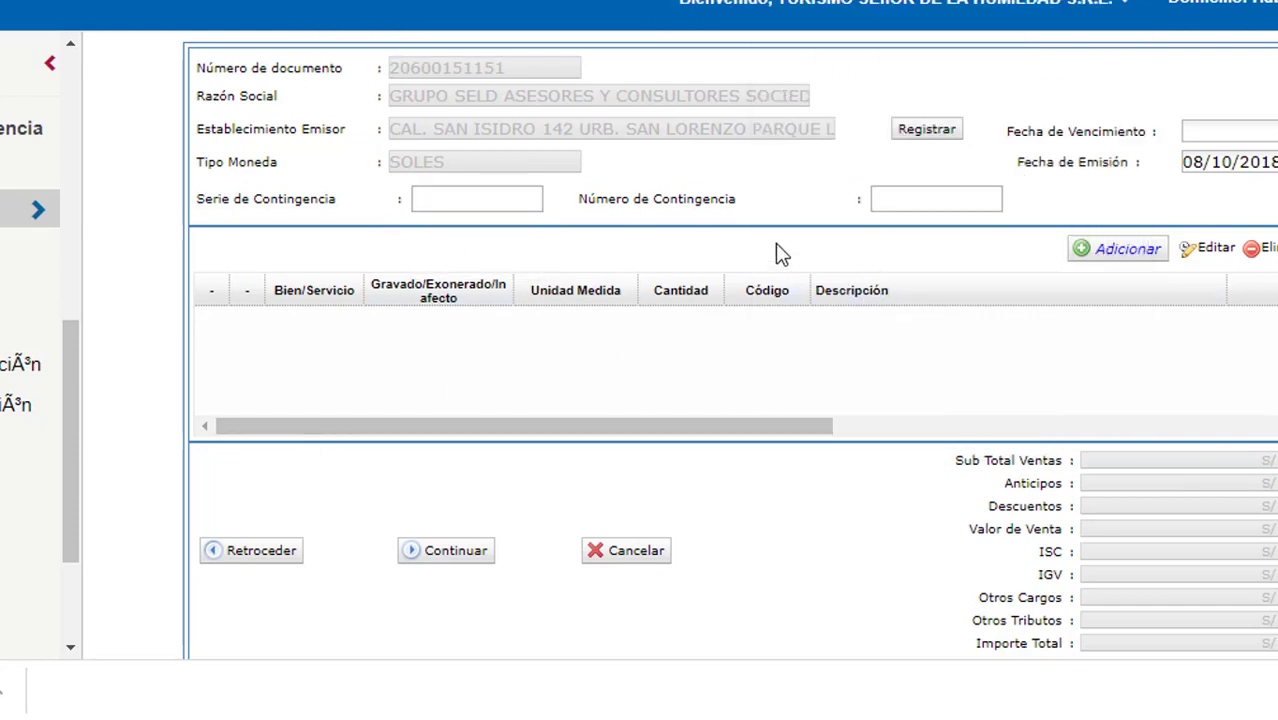
{"action": "left_click", "coordinate": [1131, 248]}
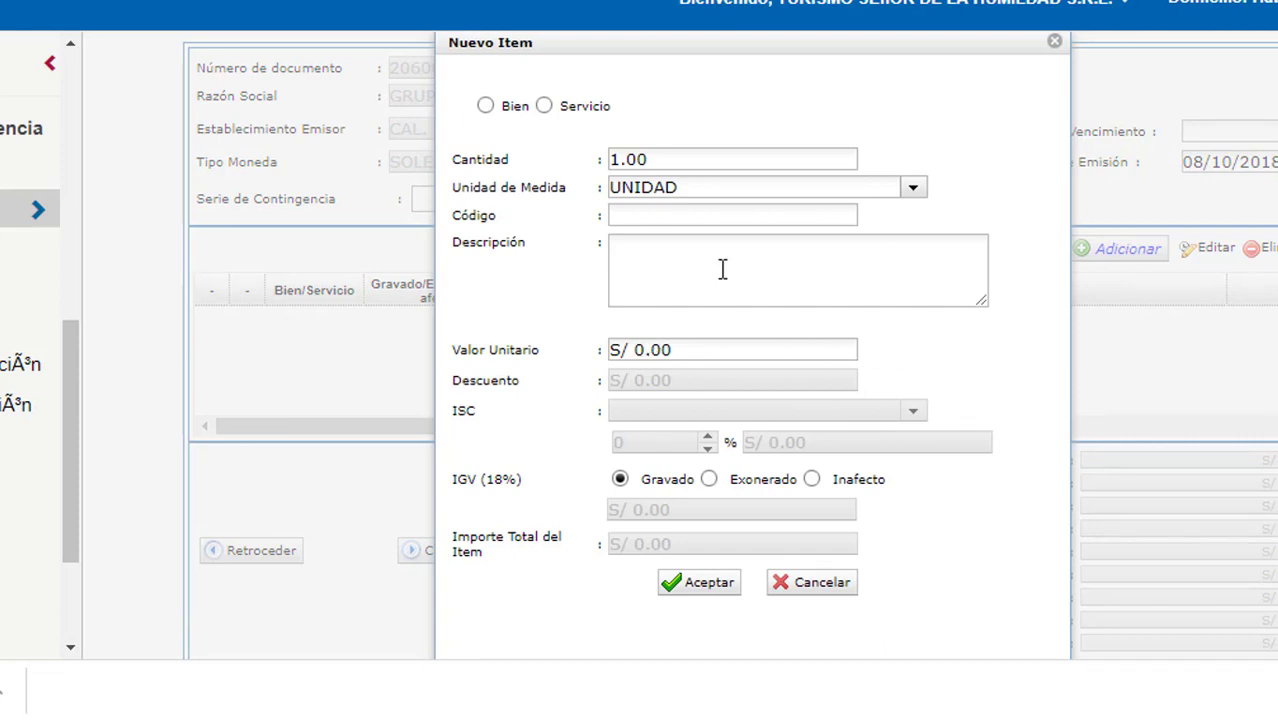
Cancel the new goods item, confirm the discard, and return to the 'contingencia' search results.
{"action": "left_click", "coordinate": [485, 105]}
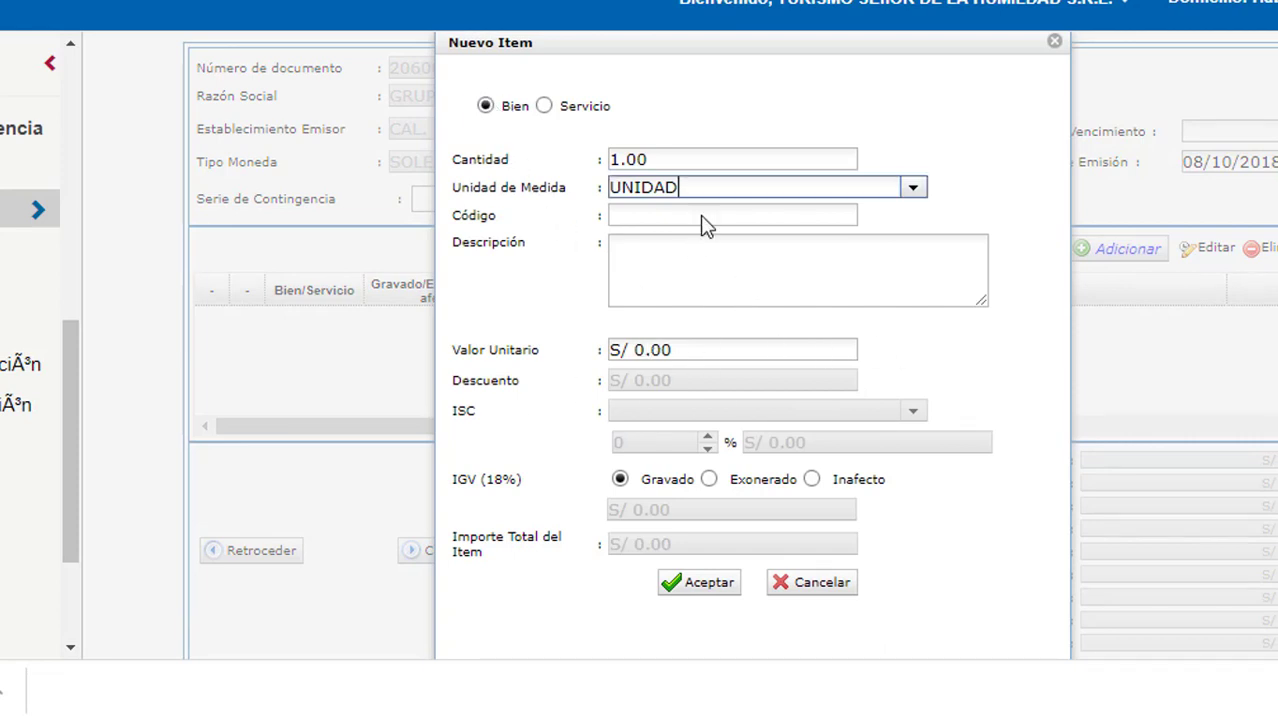
{"action": "left_click", "coordinate": [780, 582]}
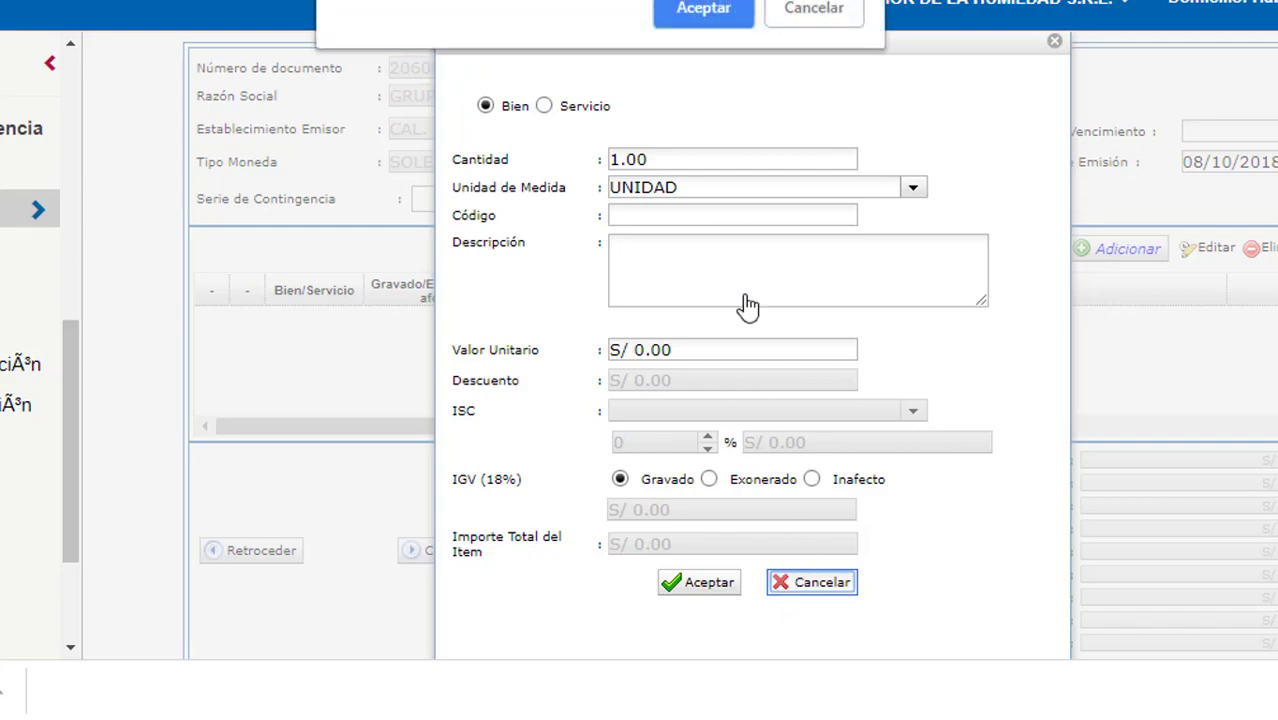
{"action": "left_click", "coordinate": [725, 10]}
{"action": "scroll", "coordinate": [760, 400], "scroll_direction": "down", "scroll_amount": 3}
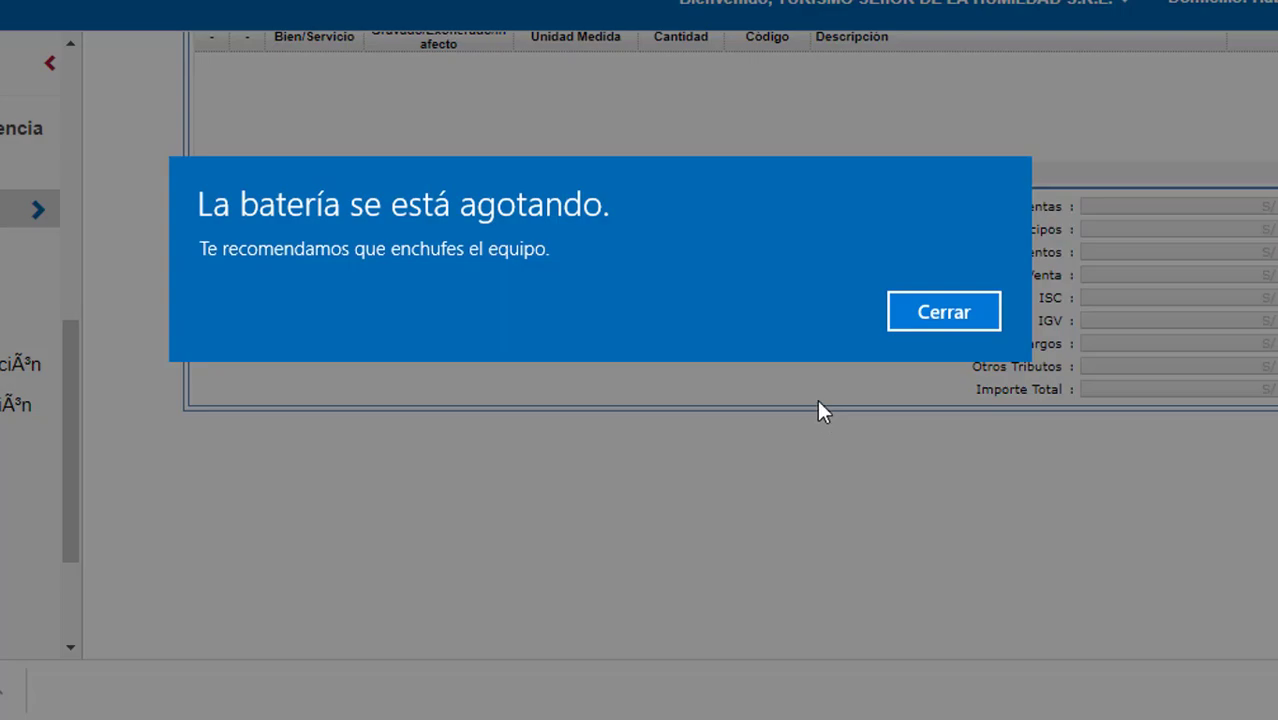
{"action": "scroll", "coordinate": [742, 479], "scroll_direction": "up", "scroll_amount": 3}
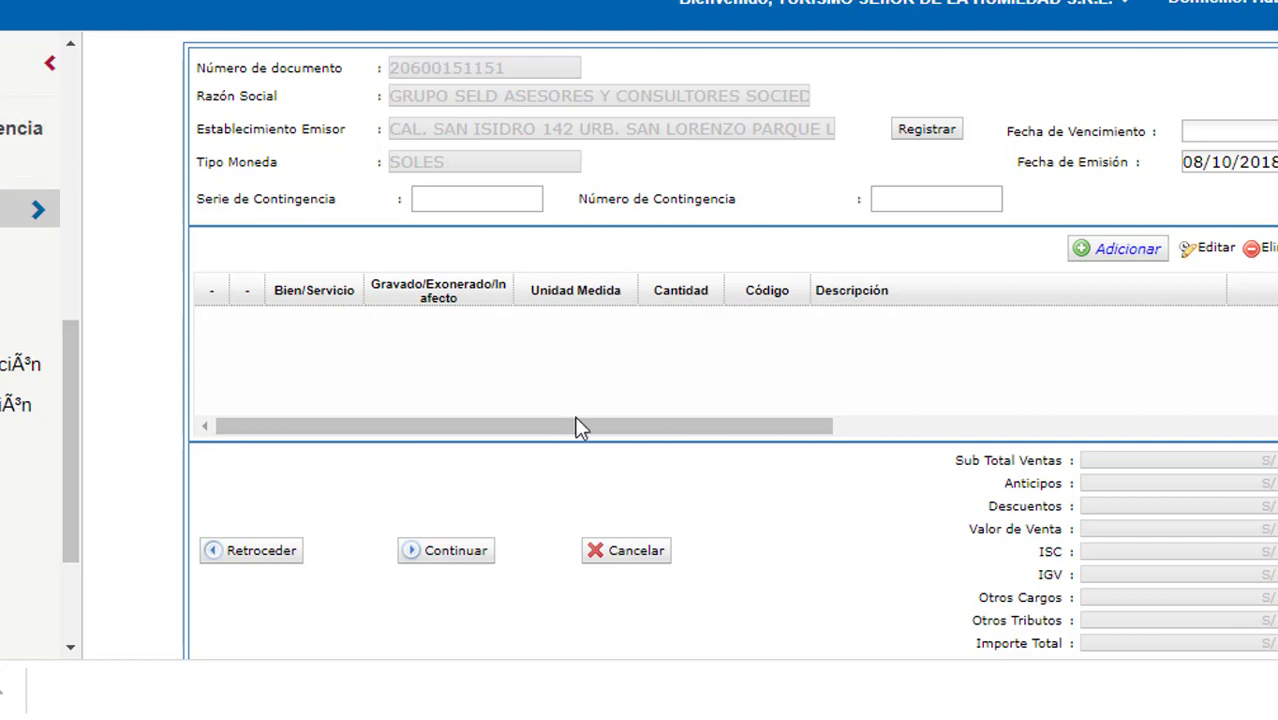
{"action": "scroll", "coordinate": [600, 430], "scroll_direction": "right", "scroll_amount": 2}
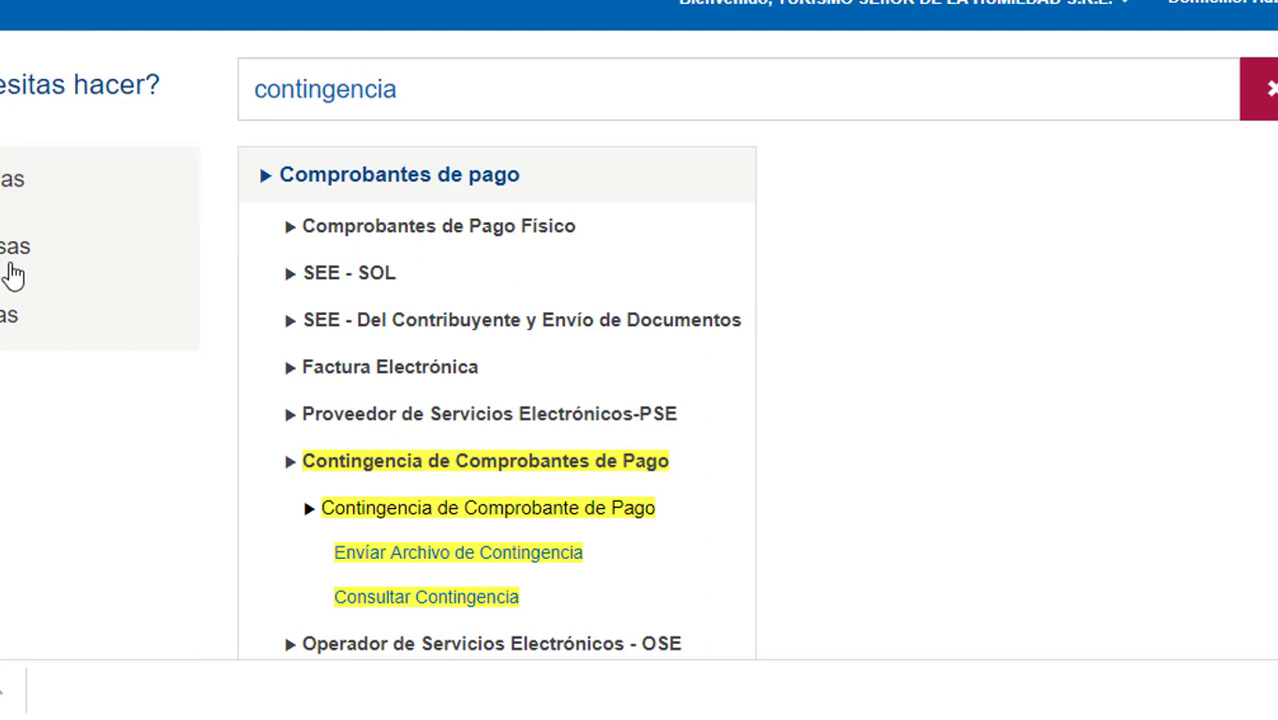
Clear the search and go through Mis declaraciones informativas > Declarativas to Consulta de declaraciones juradas y pagos.
{"action": "left_click", "coordinate": [10, 265]}
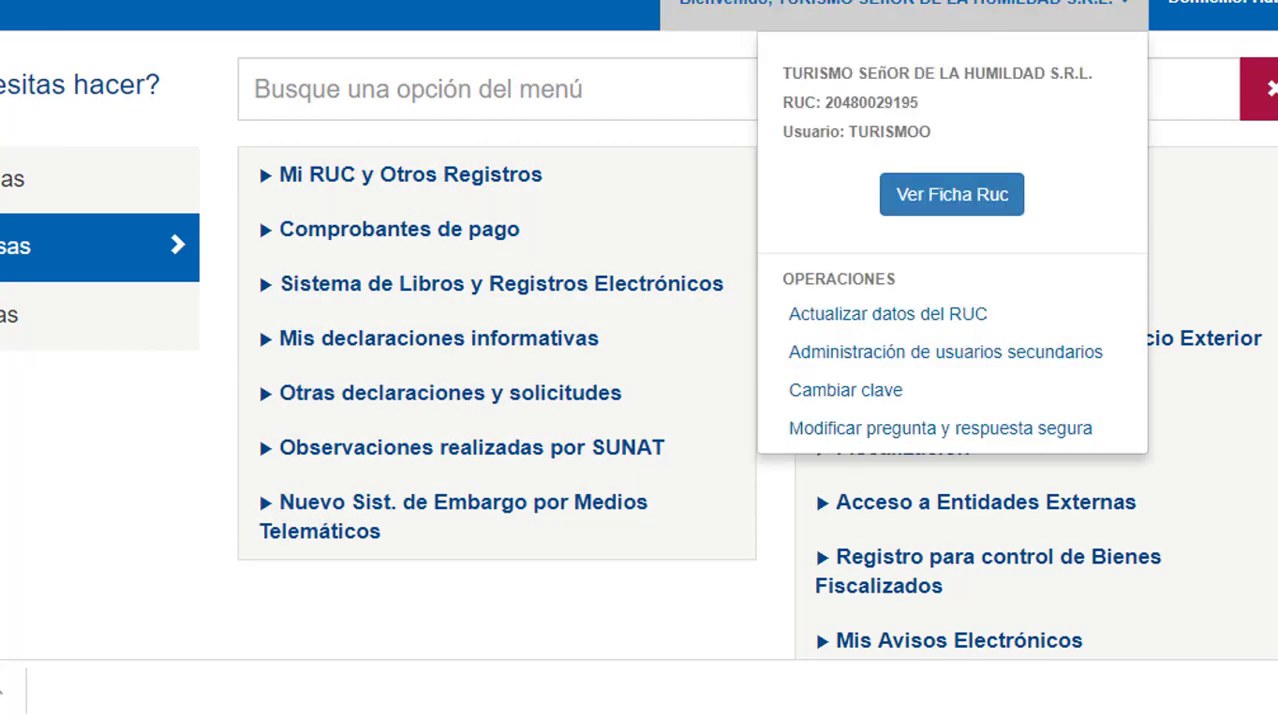
{"action": "left_click", "coordinate": [814, 216]}
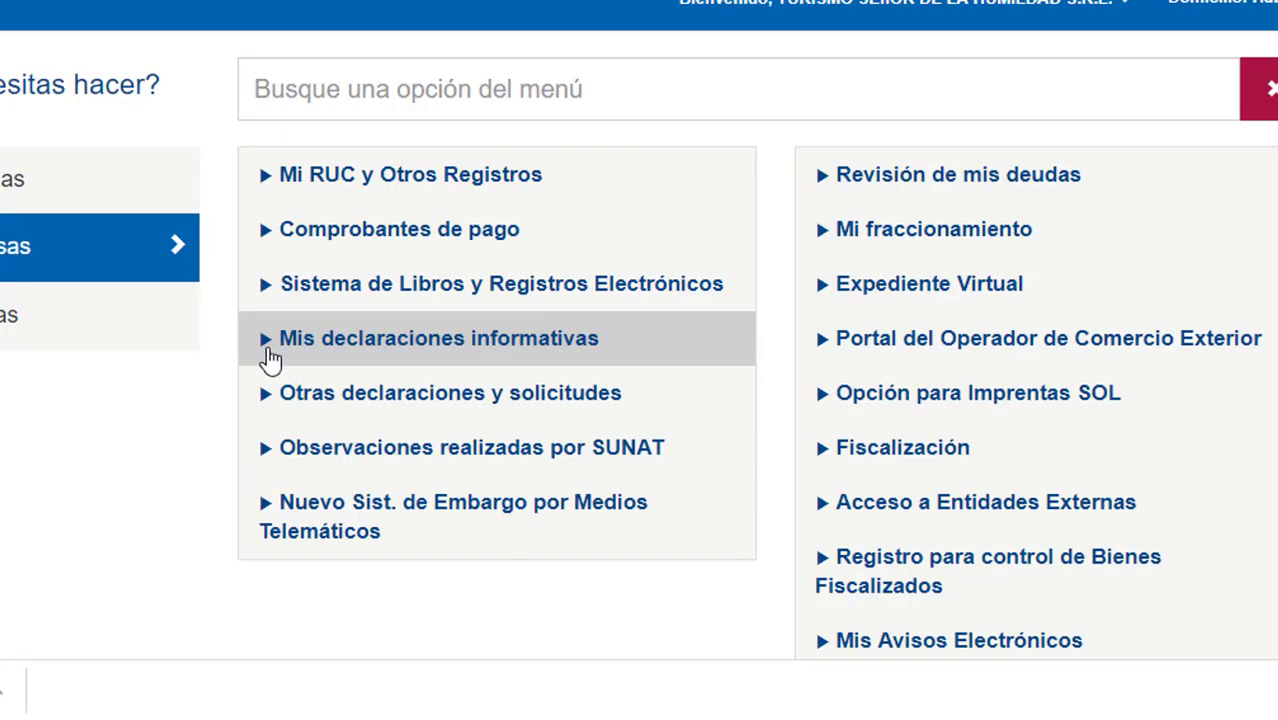
{"action": "left_click", "coordinate": [270, 358]}
{"action": "scroll", "coordinate": [522, 528], "scroll_direction": "down", "scroll_amount": 1}
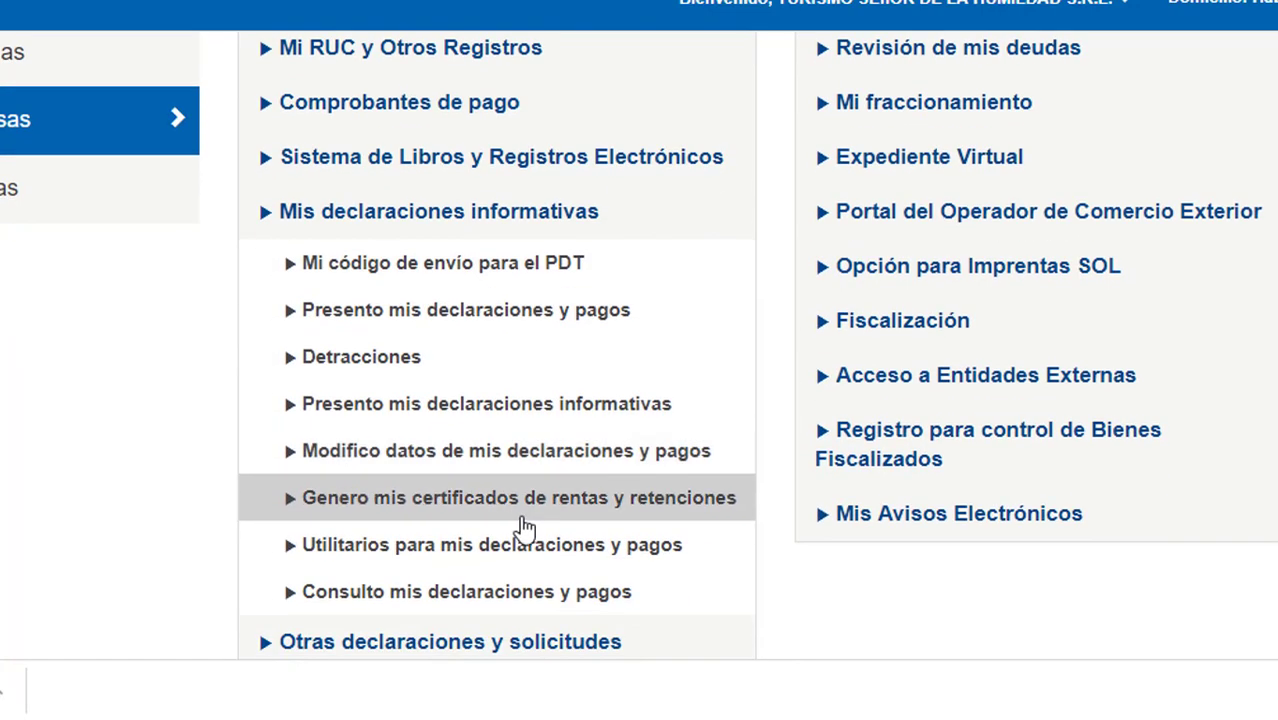
{"action": "left_click", "coordinate": [295, 318]}
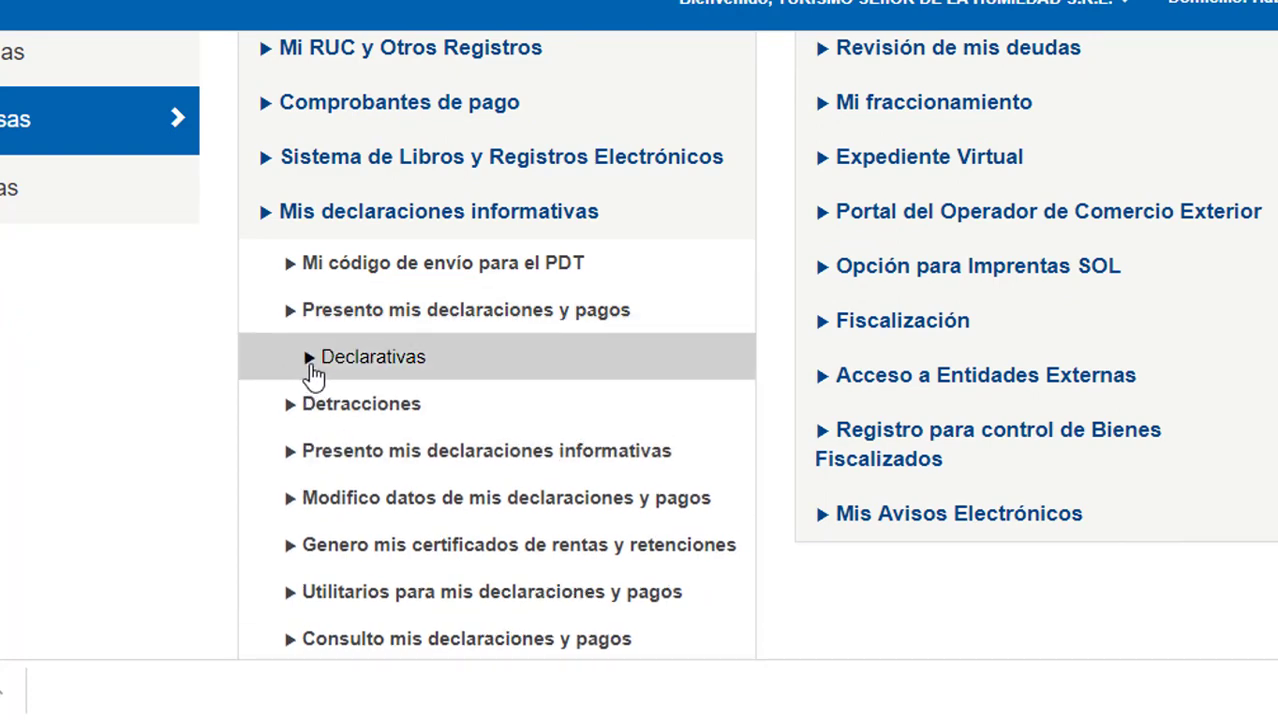
{"action": "left_click", "coordinate": [311, 366]}
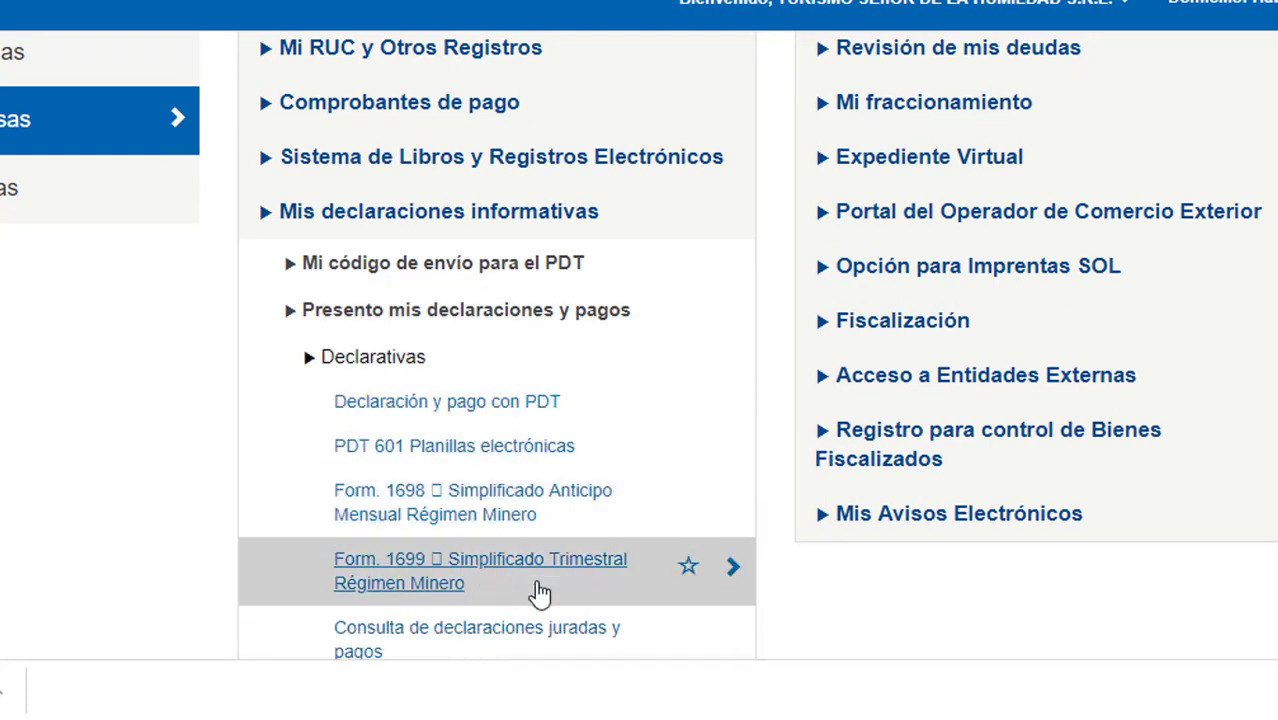
{"action": "scroll", "coordinate": [607, 651], "scroll_direction": "down", "scroll_amount": 1}
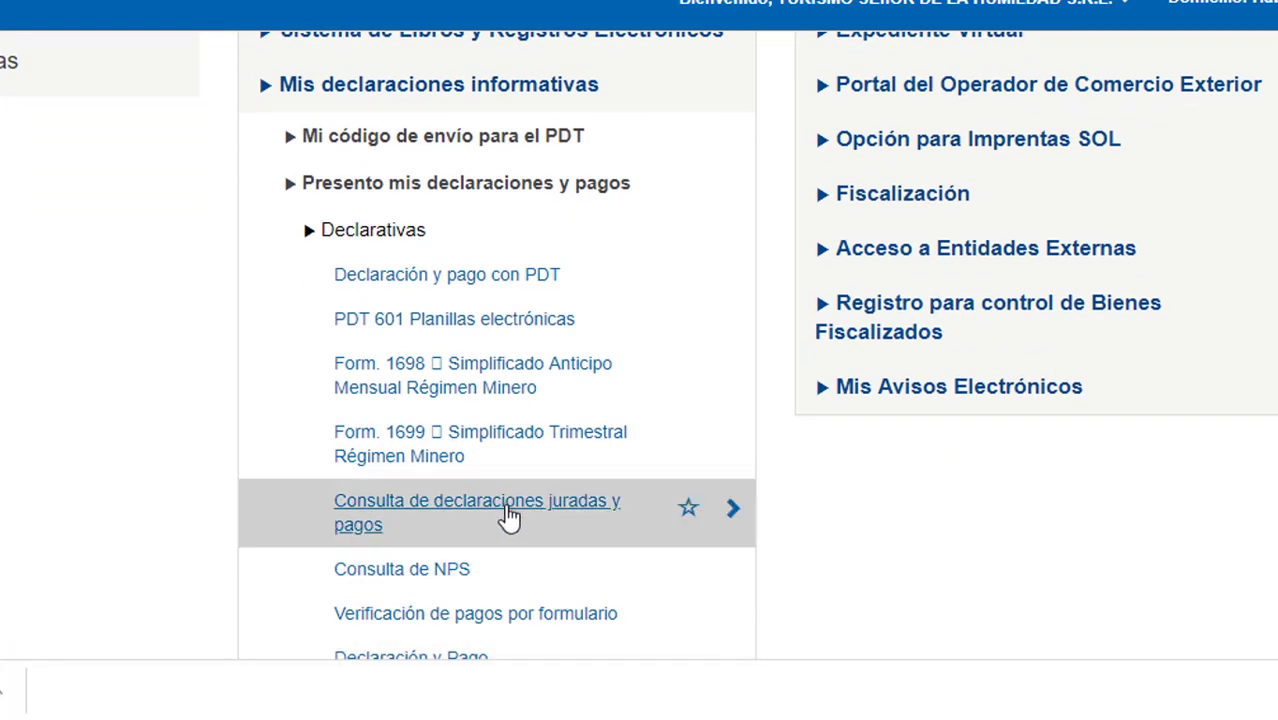
{"action": "left_click", "coordinate": [508, 519]}
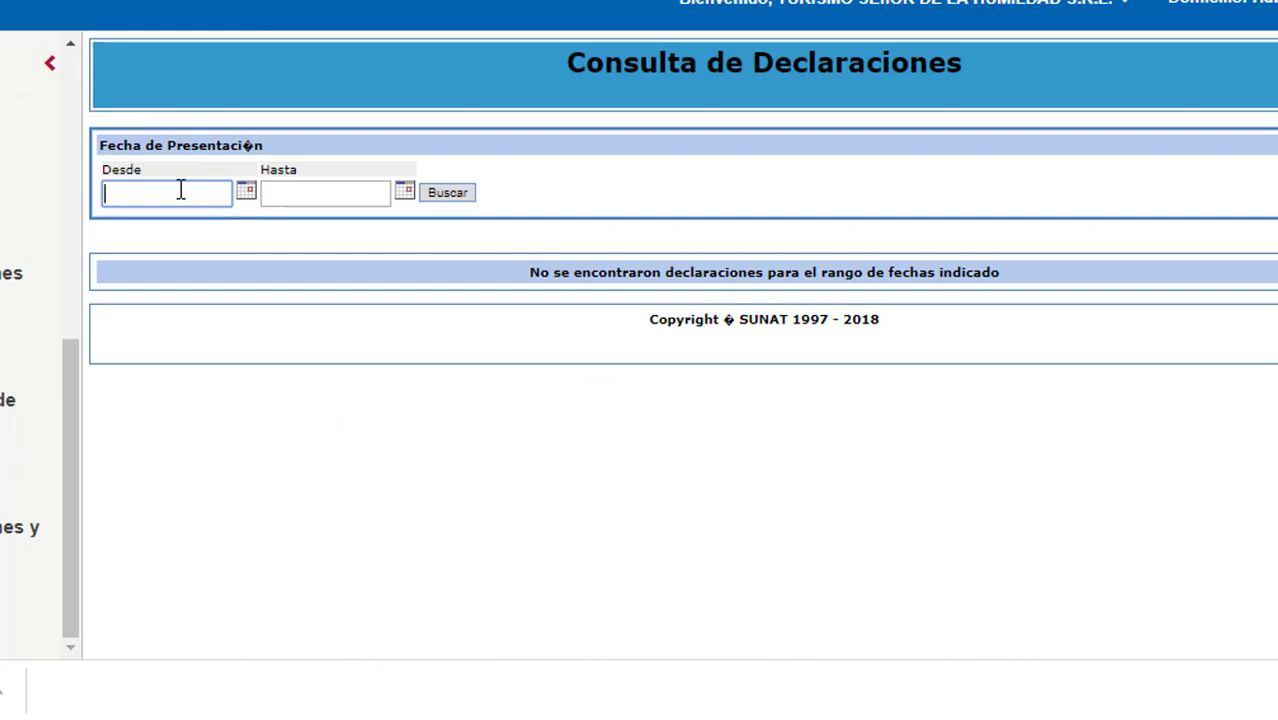
Search declarations filed from 01/01/2018 to 31/03/2018.
{"action": "type", "text": "01/01/2018"}
{"action": "left_click", "coordinate": [332, 195]}
{"action": "type", "text": "30"}
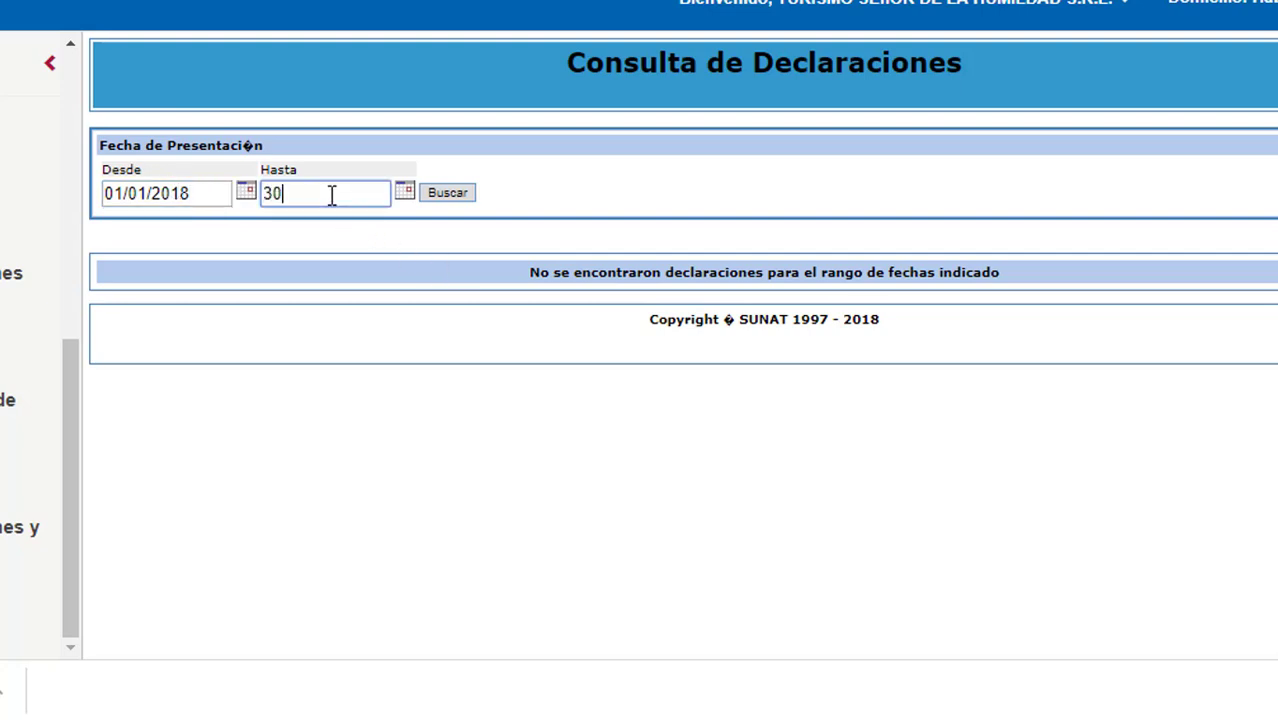
{"action": "key", "text": "BackSpace"}
{"action": "key", "text": "BackSpace"}
{"action": "type", "text": "31/03/2018"}
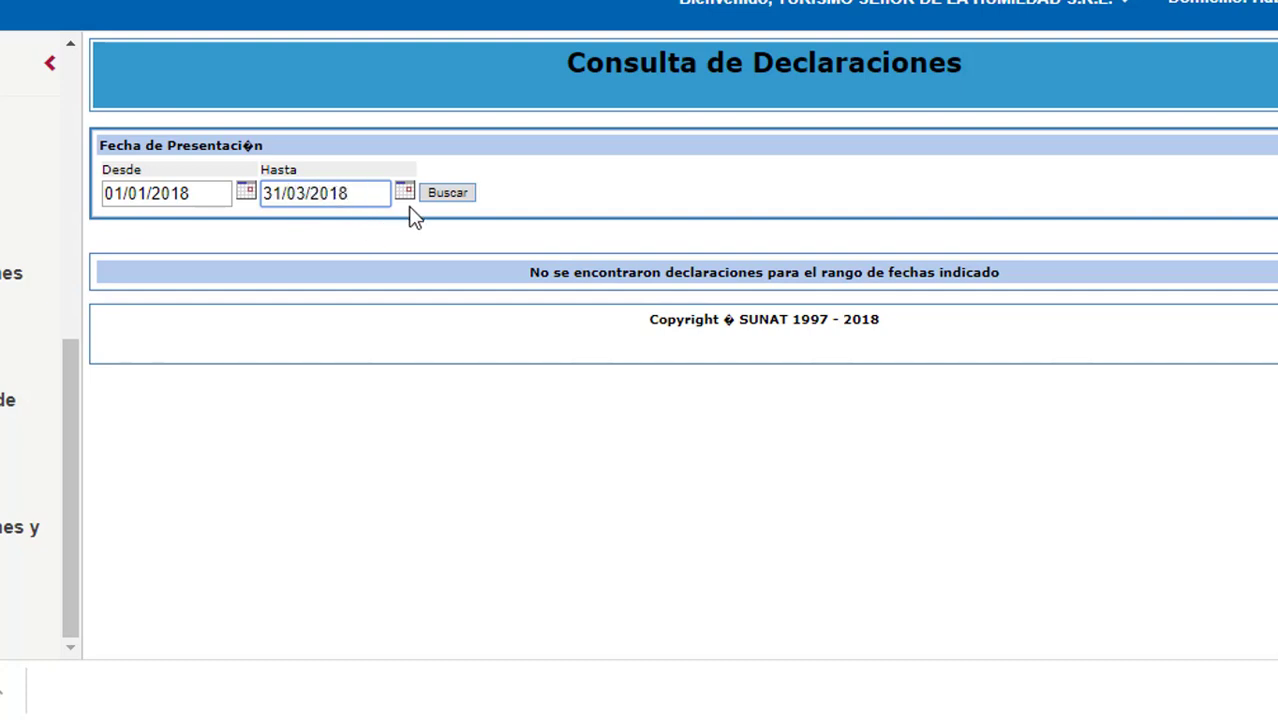
{"action": "left_click", "coordinate": [447, 193]}
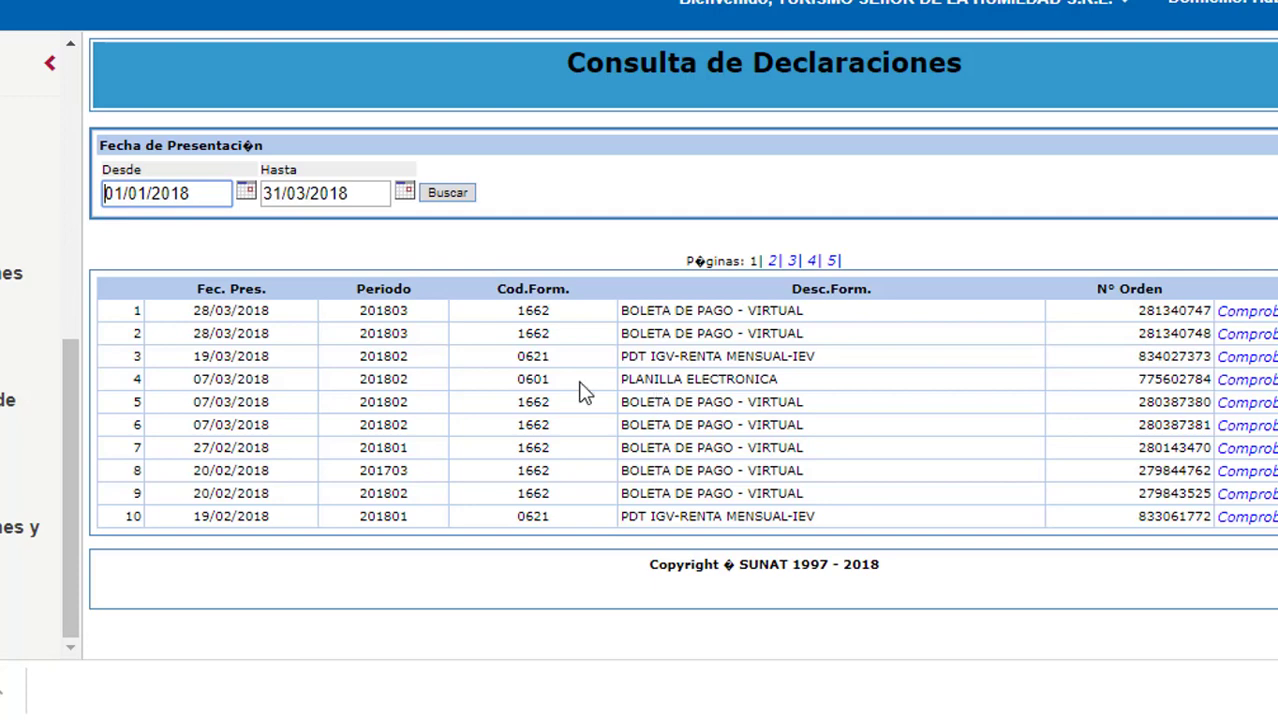
Review the first four declarations and download row 1's Comprobante PDF.
{"action": "left_click_drag", "start_coordinate": [512, 310], "coordinate": [893, 320]}
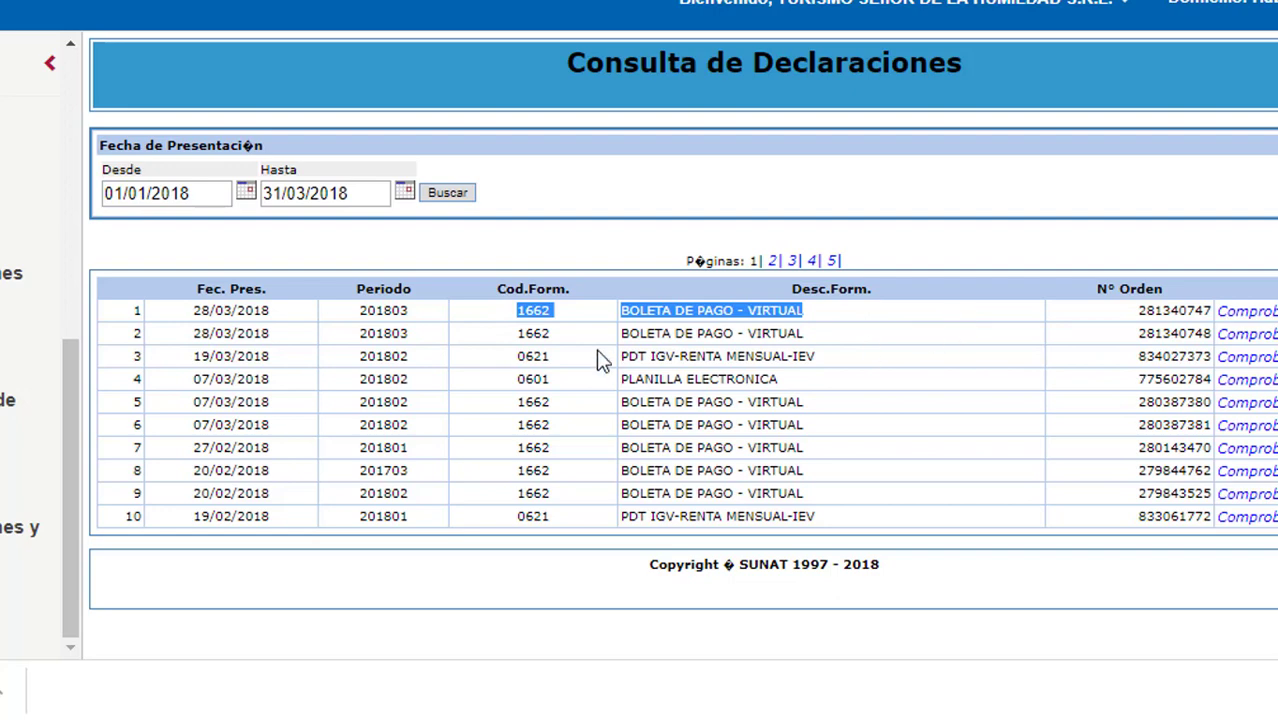
{"action": "left_click_drag", "start_coordinate": [580, 338], "coordinate": [652, 360]}
{"action": "left_click", "coordinate": [580, 420]}
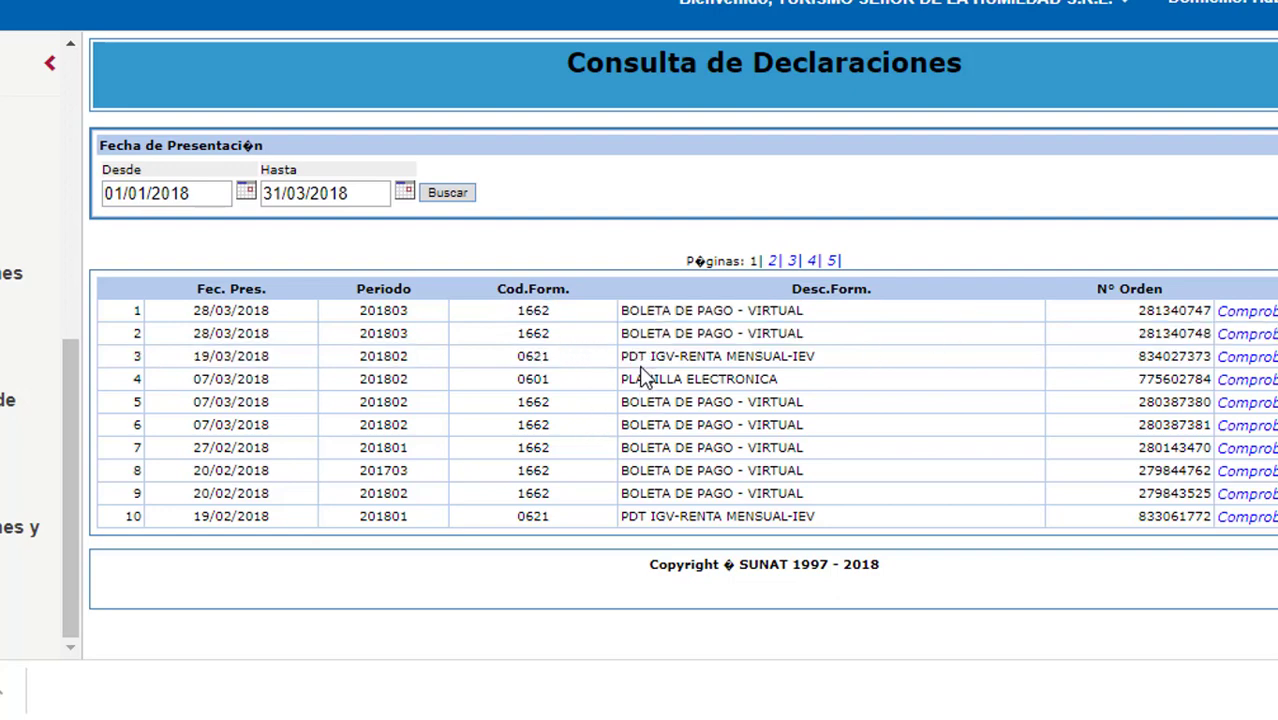
{"action": "left_click_drag", "start_coordinate": [220, 311], "coordinate": [706, 400]}
{"action": "left_click_drag", "start_coordinate": [1242, 312], "coordinate": [1218, 368]}
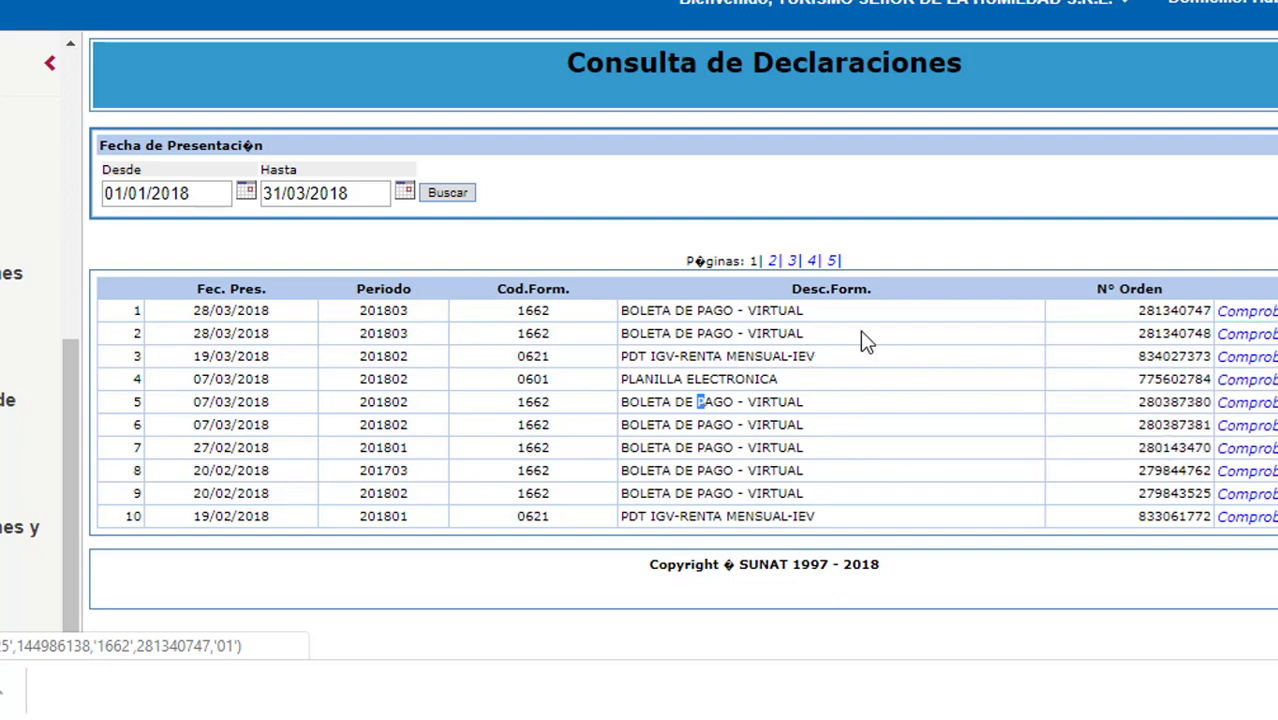
{"action": "left_click", "coordinate": [1240, 311]}
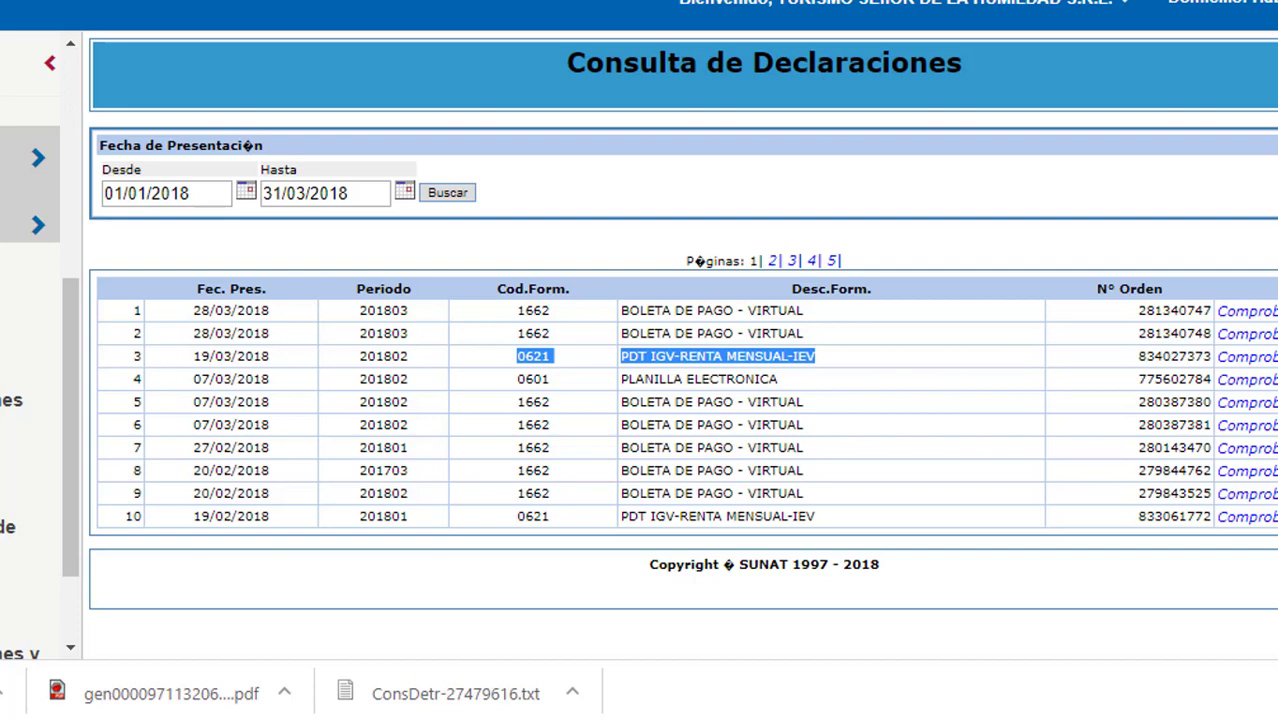
Open Consulta de NPS and review the Ultimas Operaciones payments, including the 22/11/2017 validity date.
{"action": "left_click", "coordinate": [30, 400]}
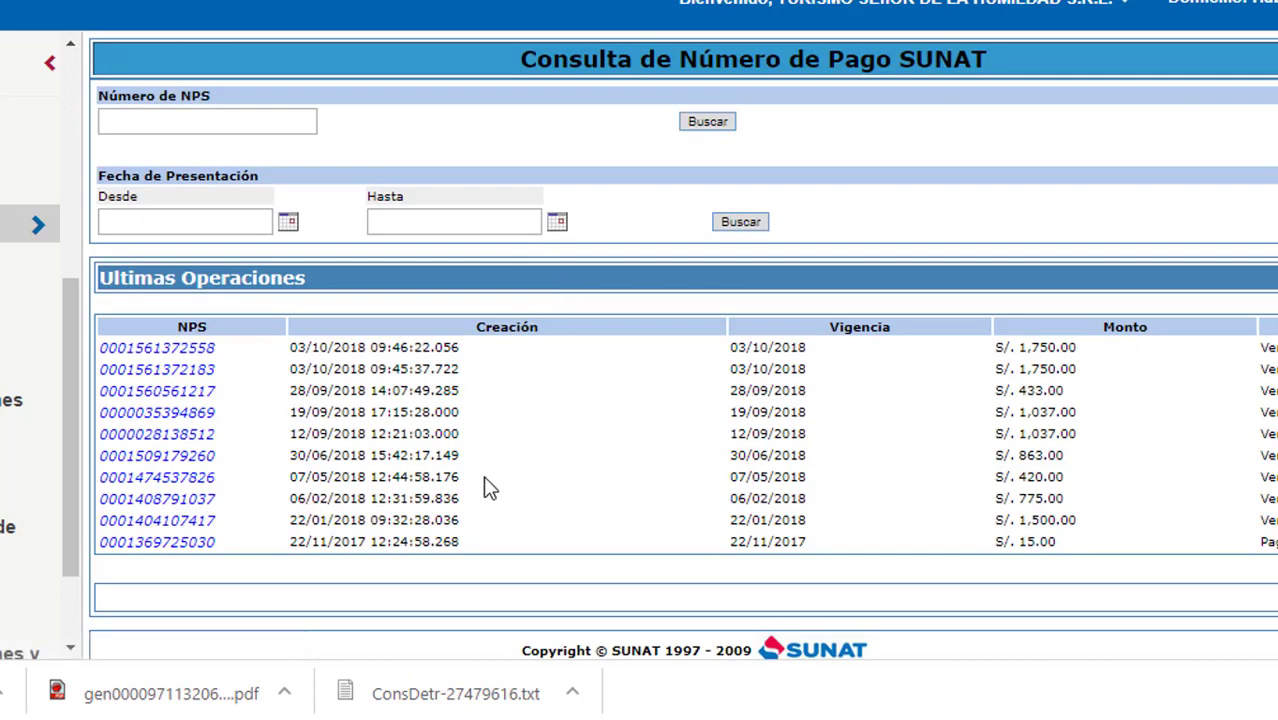
{"action": "scroll", "coordinate": [513, 428], "scroll_direction": "down", "scroll_amount": 1}
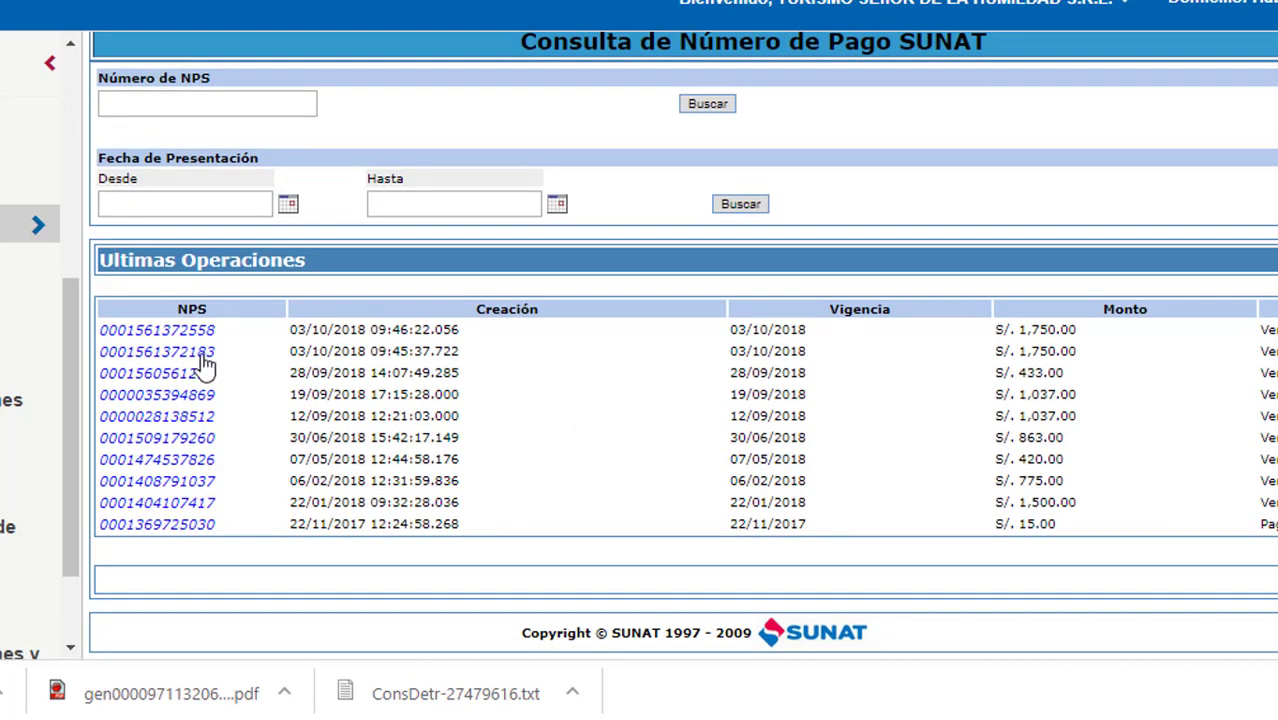
{"action": "left_click_drag", "start_coordinate": [740, 375], "coordinate": [993, 462]}
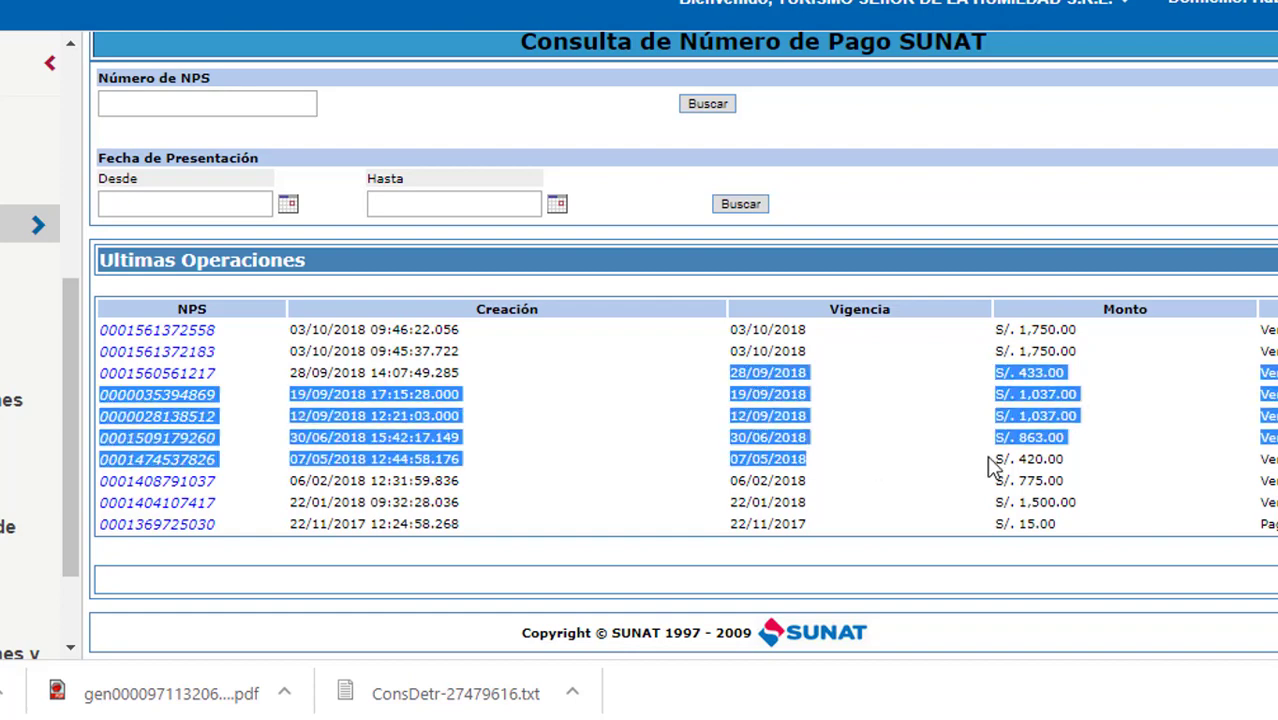
{"action": "left_click", "coordinate": [956, 476]}
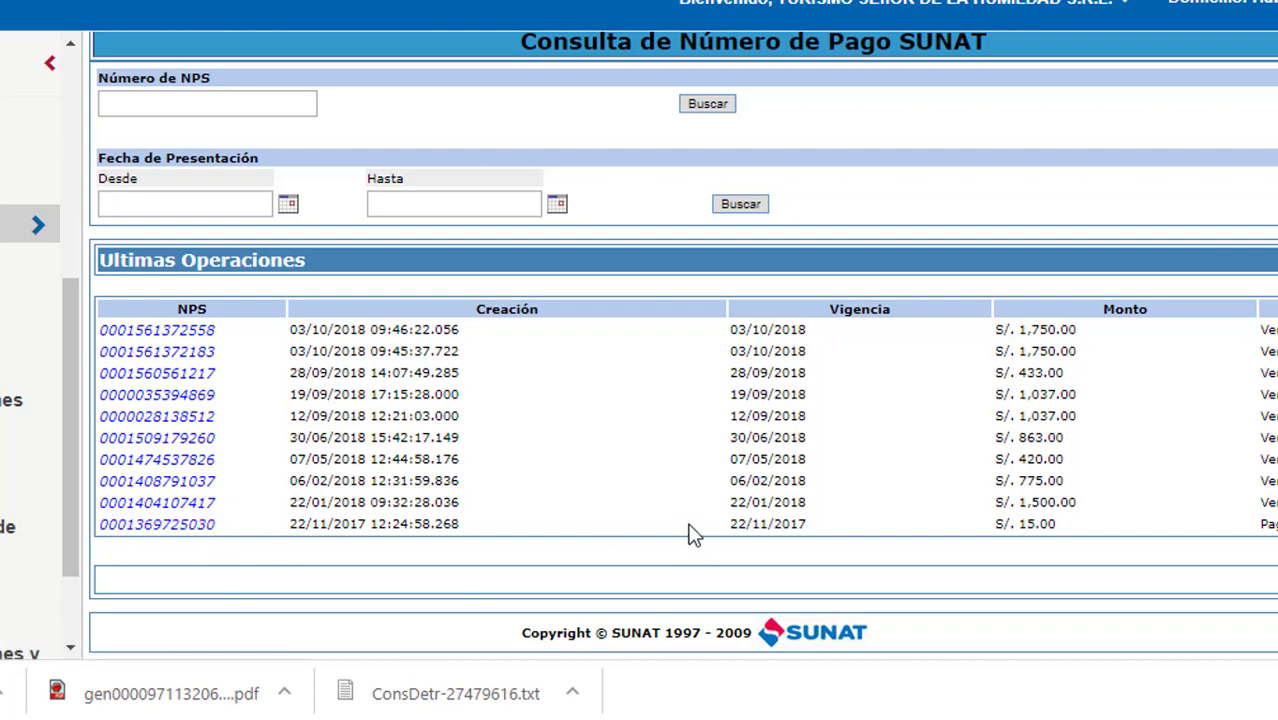
{"action": "left_click_drag", "start_coordinate": [688, 535], "coordinate": [940, 530]}
{"action": "left_click_drag", "start_coordinate": [870, 485], "coordinate": [392, 484]}
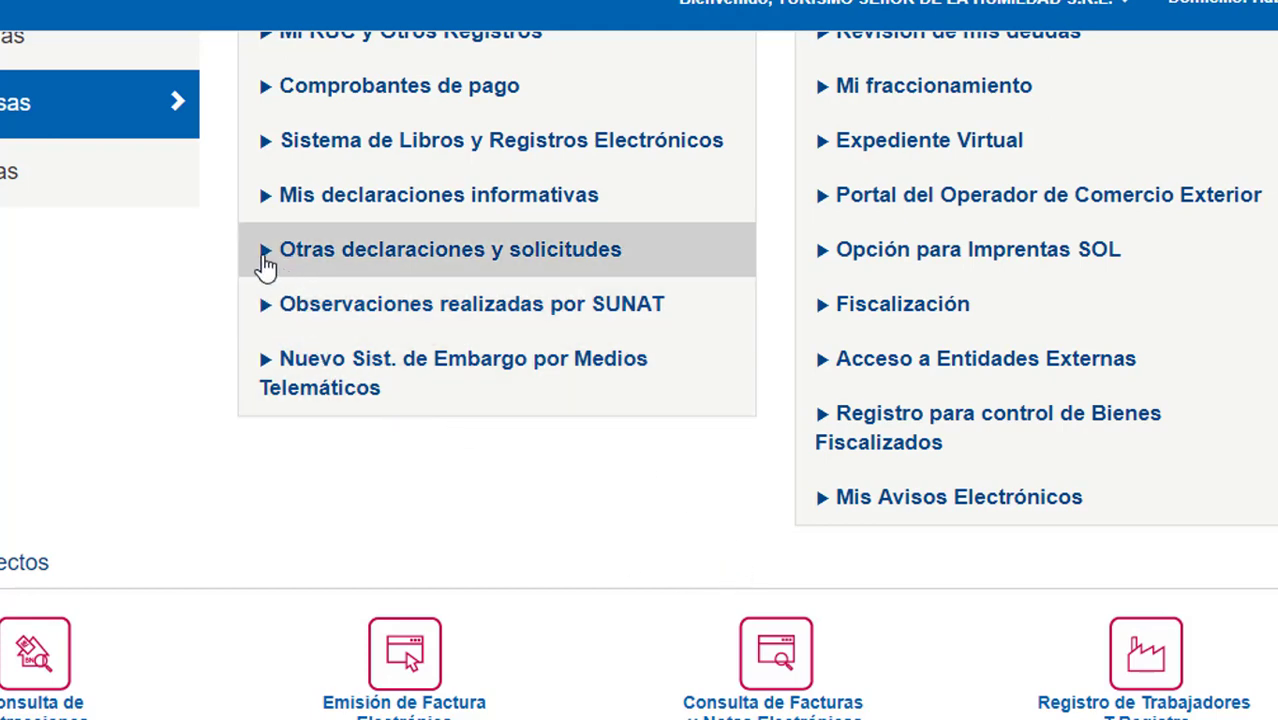
Go through Otras declaraciones y solicitudes > ITF to open Consulta de ITF (Formulario 0695).
{"action": "left_click", "coordinate": [263, 256]}
{"action": "scroll", "coordinate": [879, 666], "scroll_direction": "down", "scroll_amount": 1}
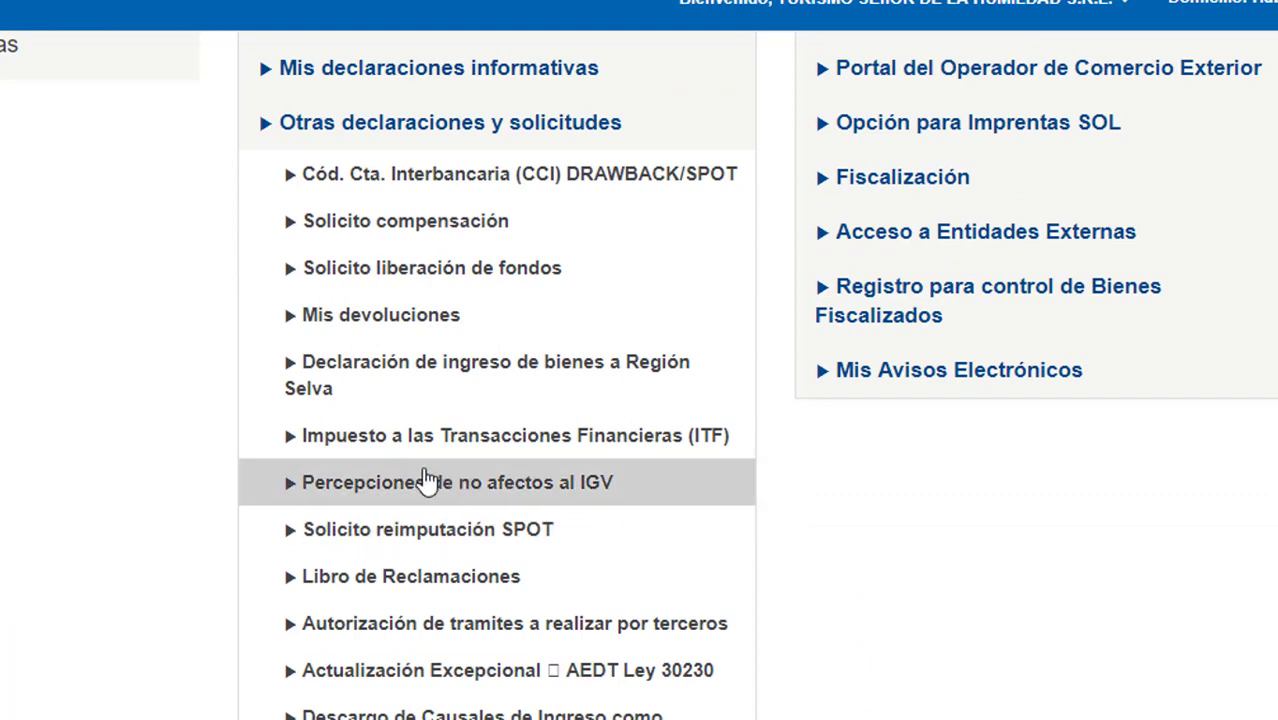
{"action": "left_click", "coordinate": [297, 447]}
{"action": "scroll", "coordinate": [300, 452], "scroll_direction": "down", "scroll_amount": 1}
{"action": "left_click", "coordinate": [310, 358]}
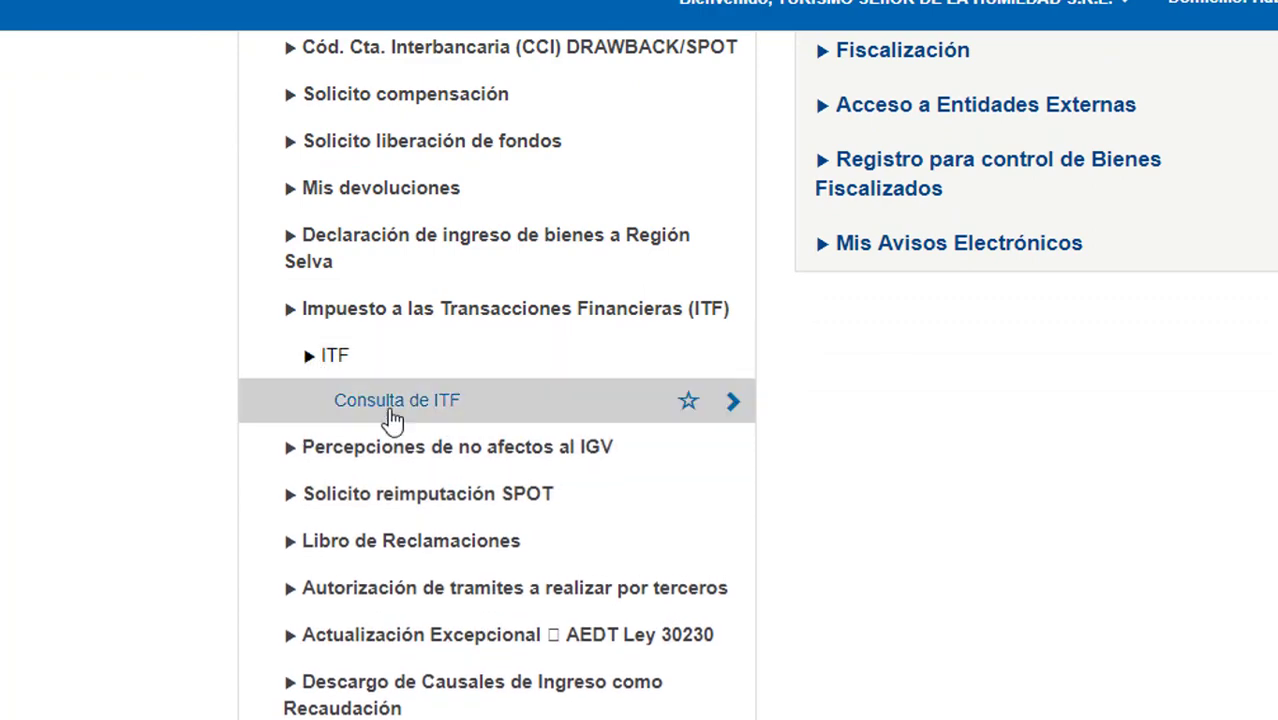
{"action": "left_click", "coordinate": [388, 400]}
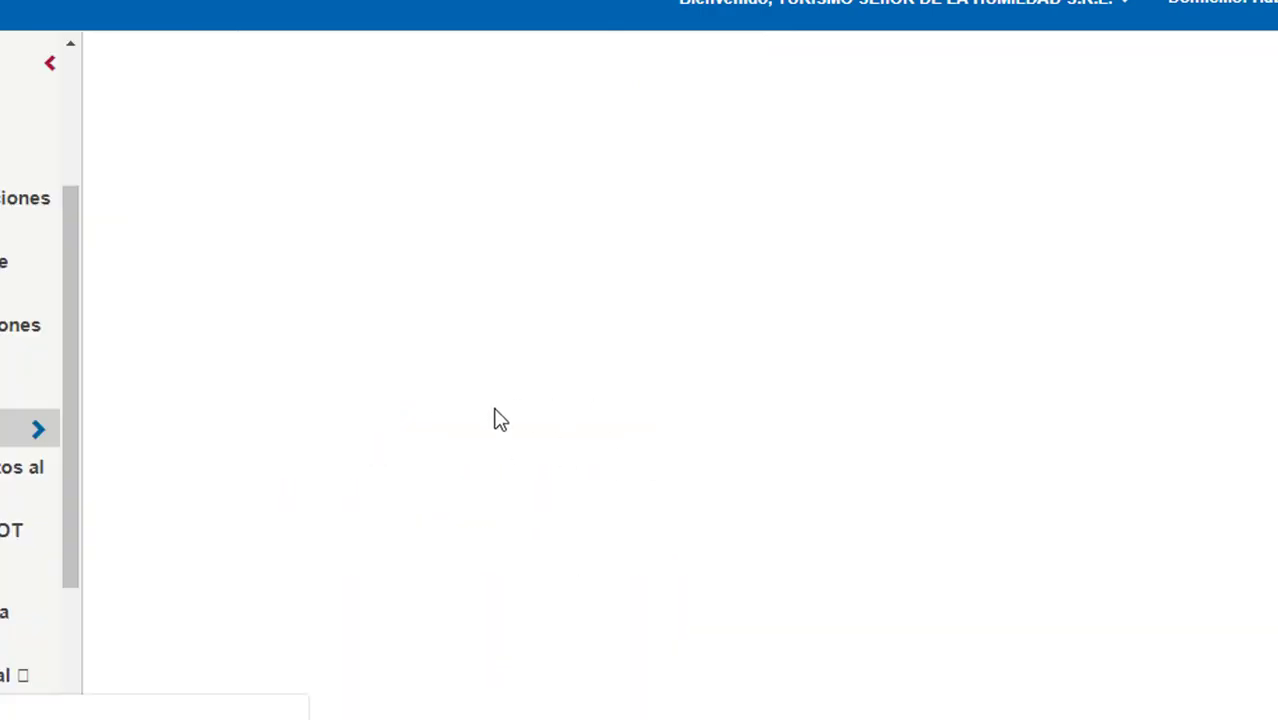
{"action": "left_click", "coordinate": [243, 152]}
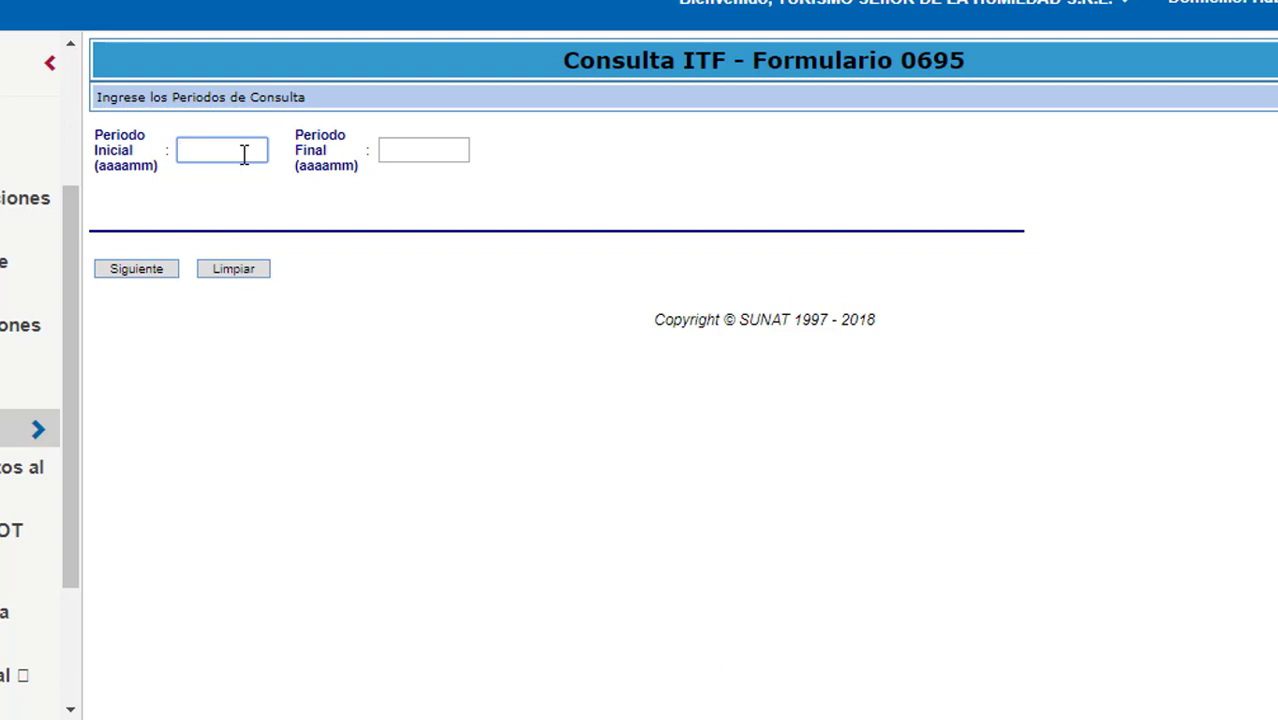
Enter ITF initial period 201701 and final period 201712.
{"action": "type", "text": "201801"}
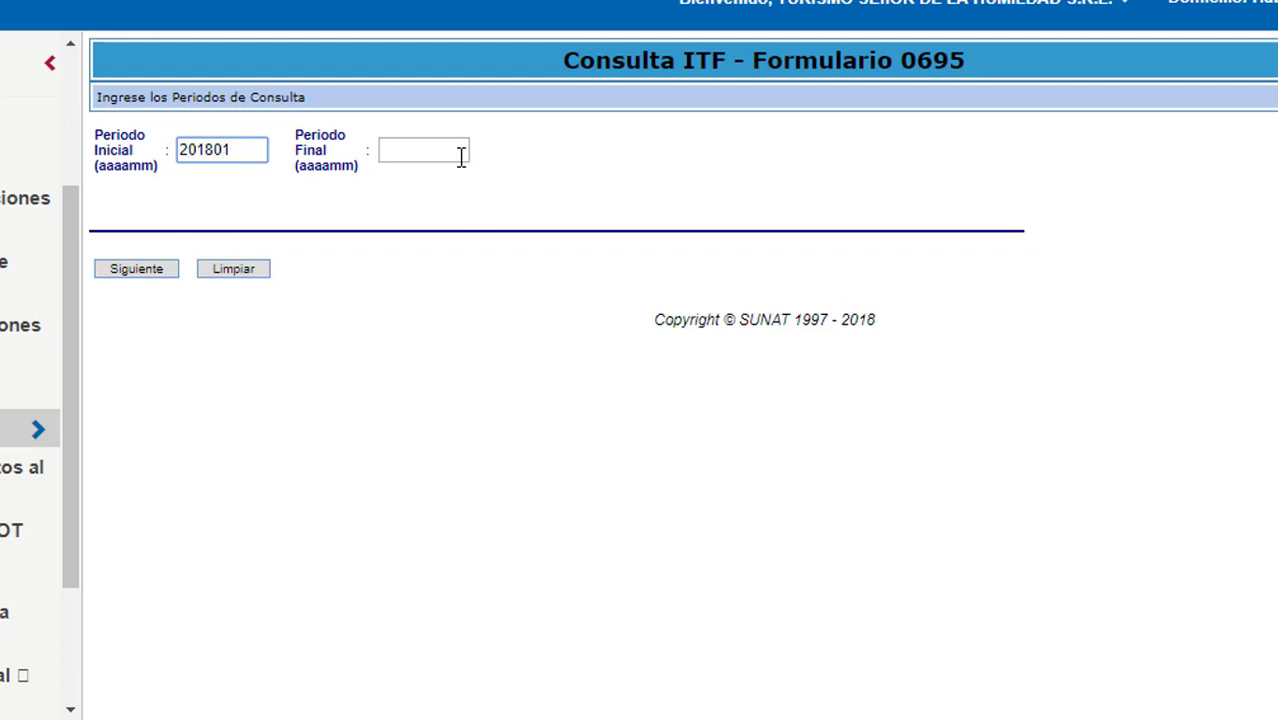
{"action": "key", "text": "BackSpace"}
{"action": "key", "text": "BackSpace"}
{"action": "type", "text": "1"}
{"action": "key", "text": "BackSpace"}
{"action": "key", "text": "BackSpace"}
{"action": "type", "text": "701"}
{"action": "left_click", "coordinate": [455, 157]}
{"action": "type", "text": "2017"}
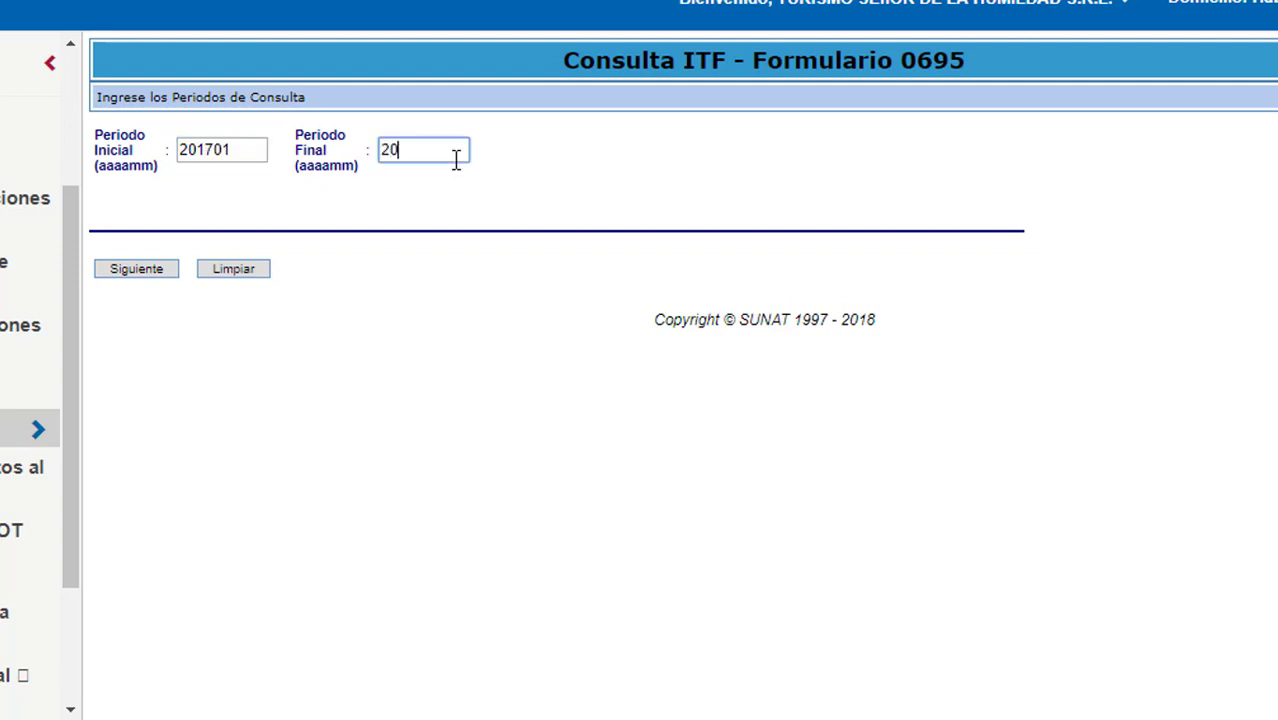
{"action": "type", "text": "12"}
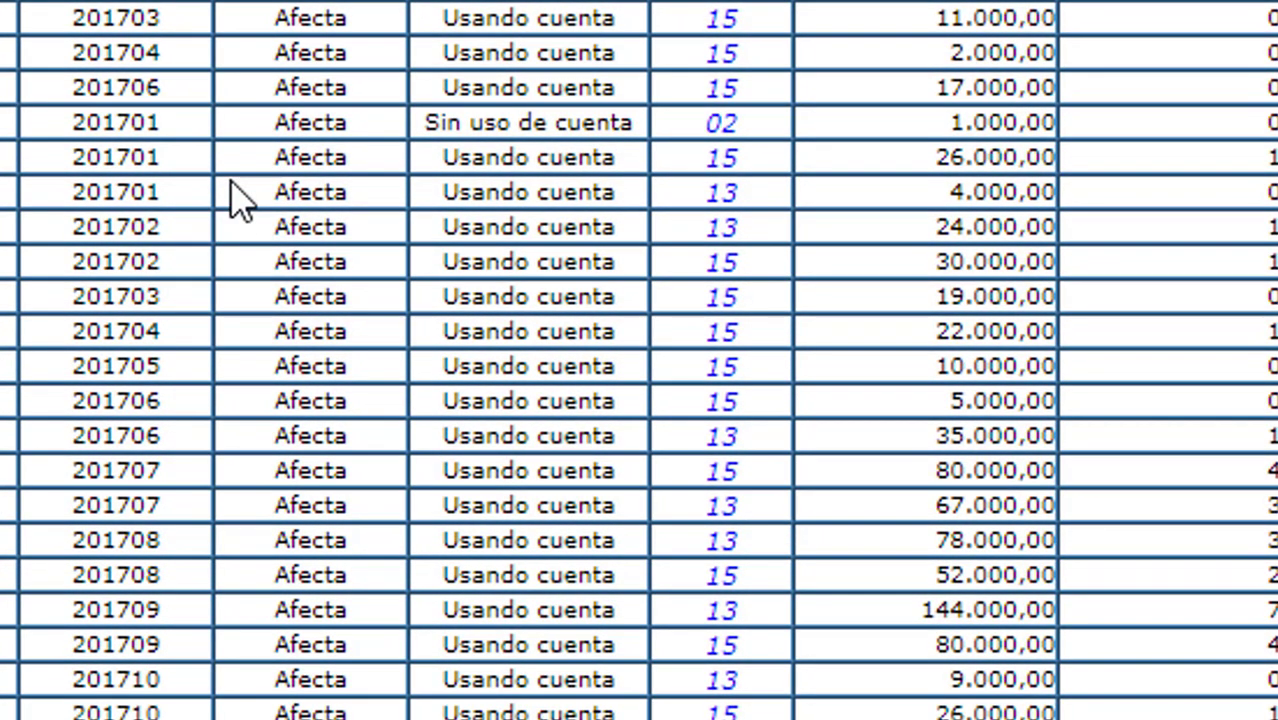
{"action": "scroll", "coordinate": [605, 128], "scroll_direction": "down", "scroll_amount": 3}
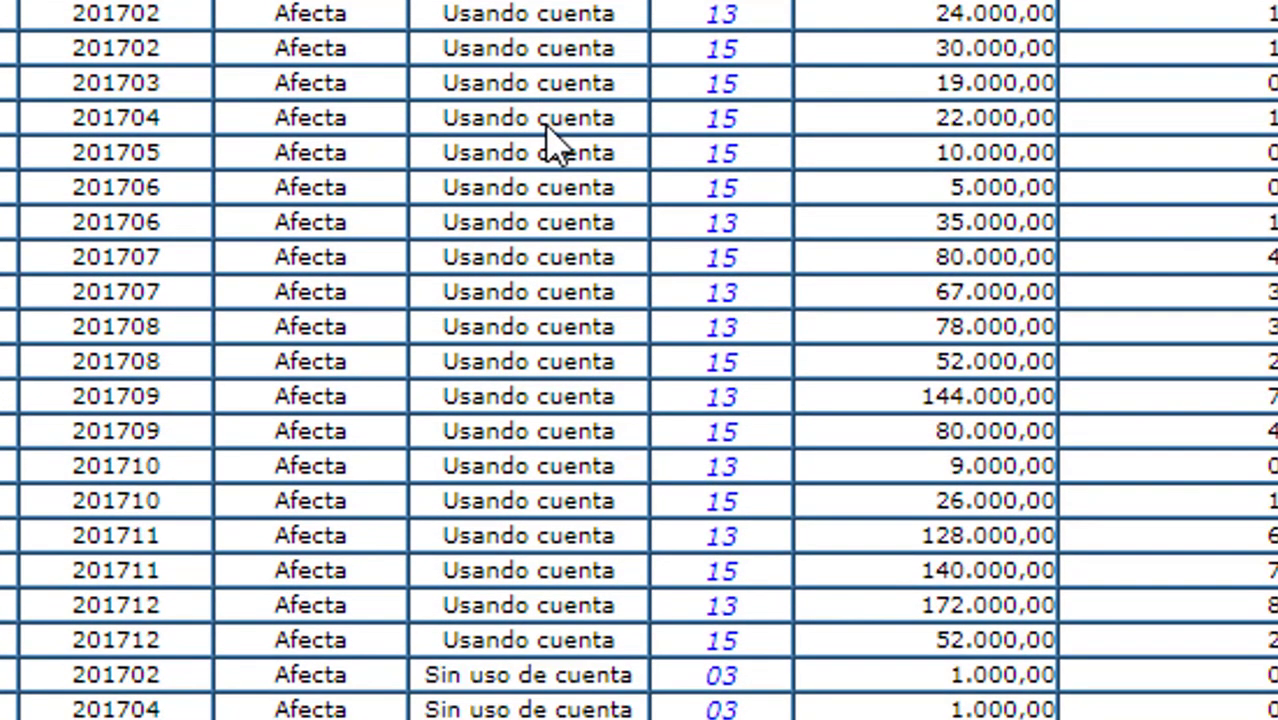
{"action": "scroll", "coordinate": [813, 122], "scroll_direction": "down", "scroll_amount": 10}
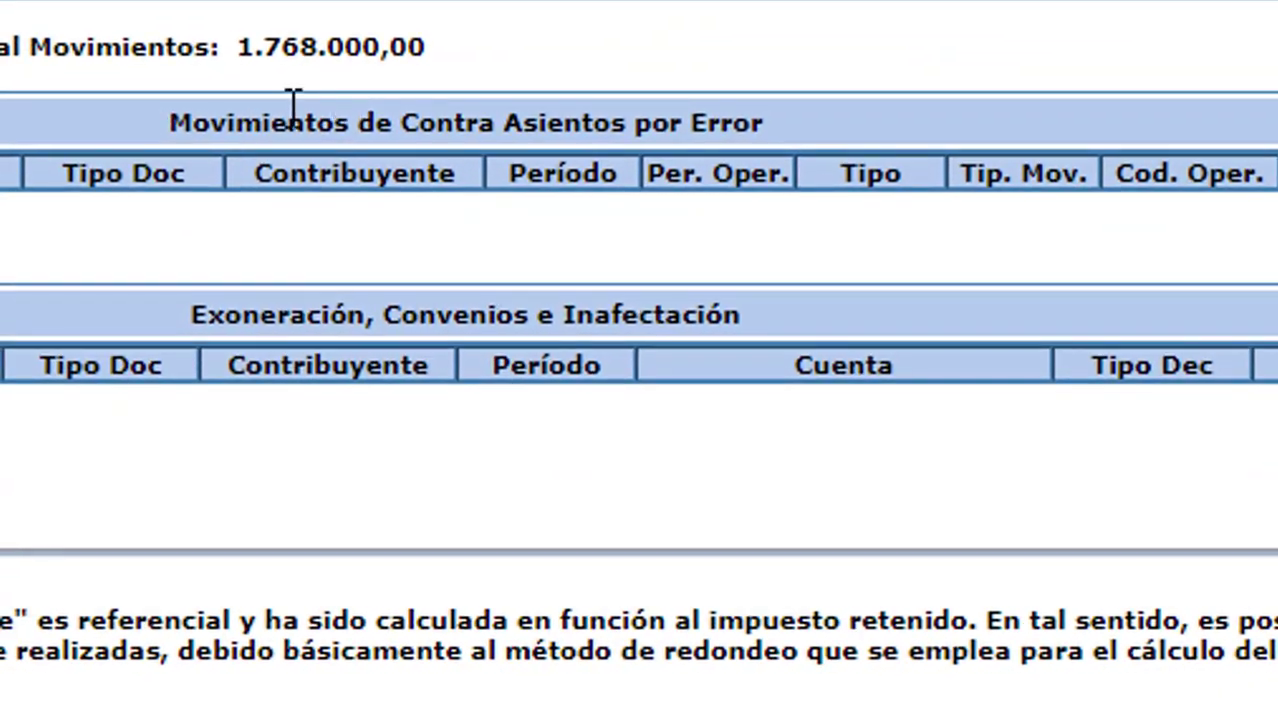
{"action": "left_click_drag", "start_coordinate": [240, 46], "coordinate": [440, 68]}
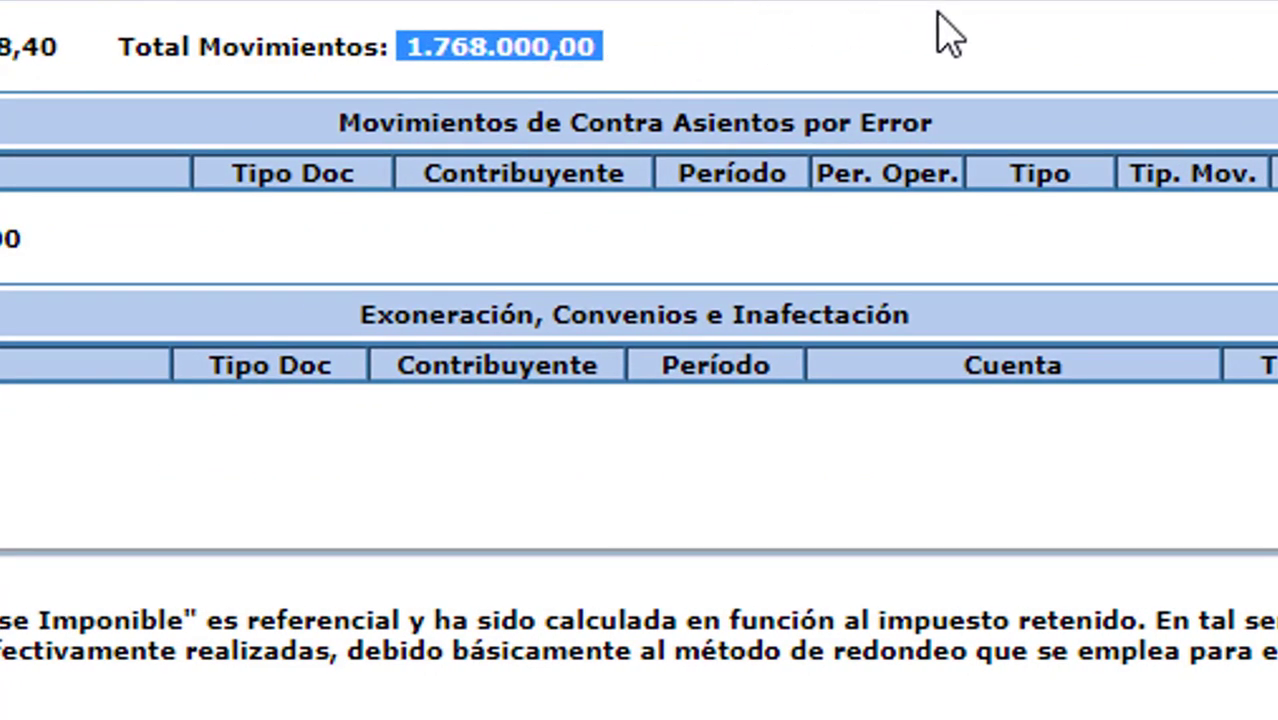
{"action": "left_click", "coordinate": [655, 78]}
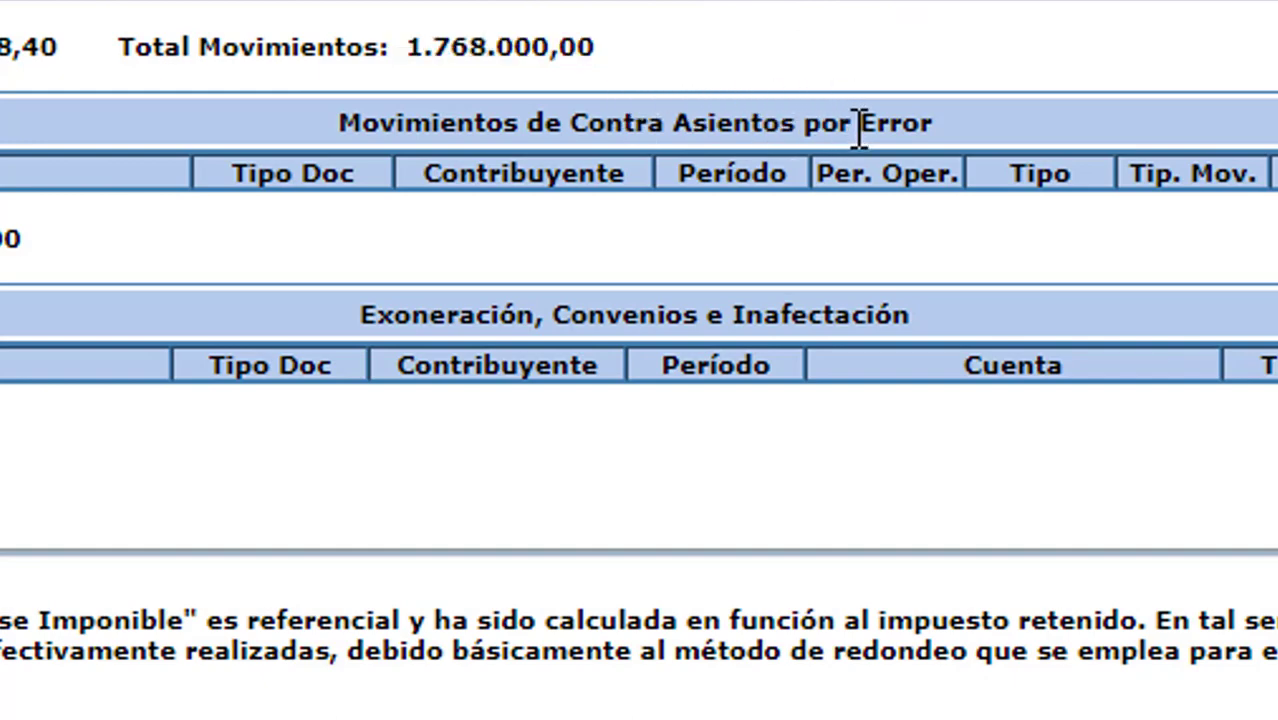
{"action": "scroll", "coordinate": [858, 130], "scroll_direction": "down", "scroll_amount": 3}
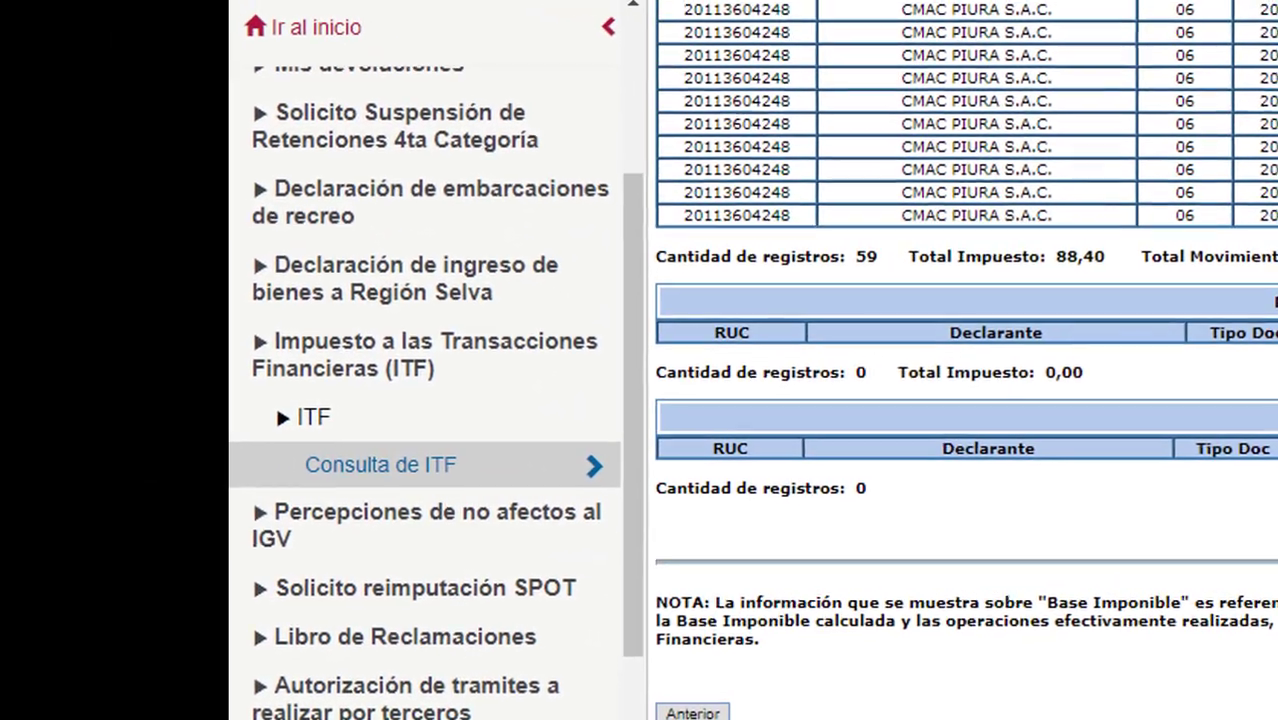
Review the ITF table's SCOTIABANK, CMAC PIURA and BBVA BANCO CONTINENTAL rows, then return to the menu.
{"action": "scroll", "coordinate": [990, 400], "scroll_direction": "up", "scroll_amount": 15}
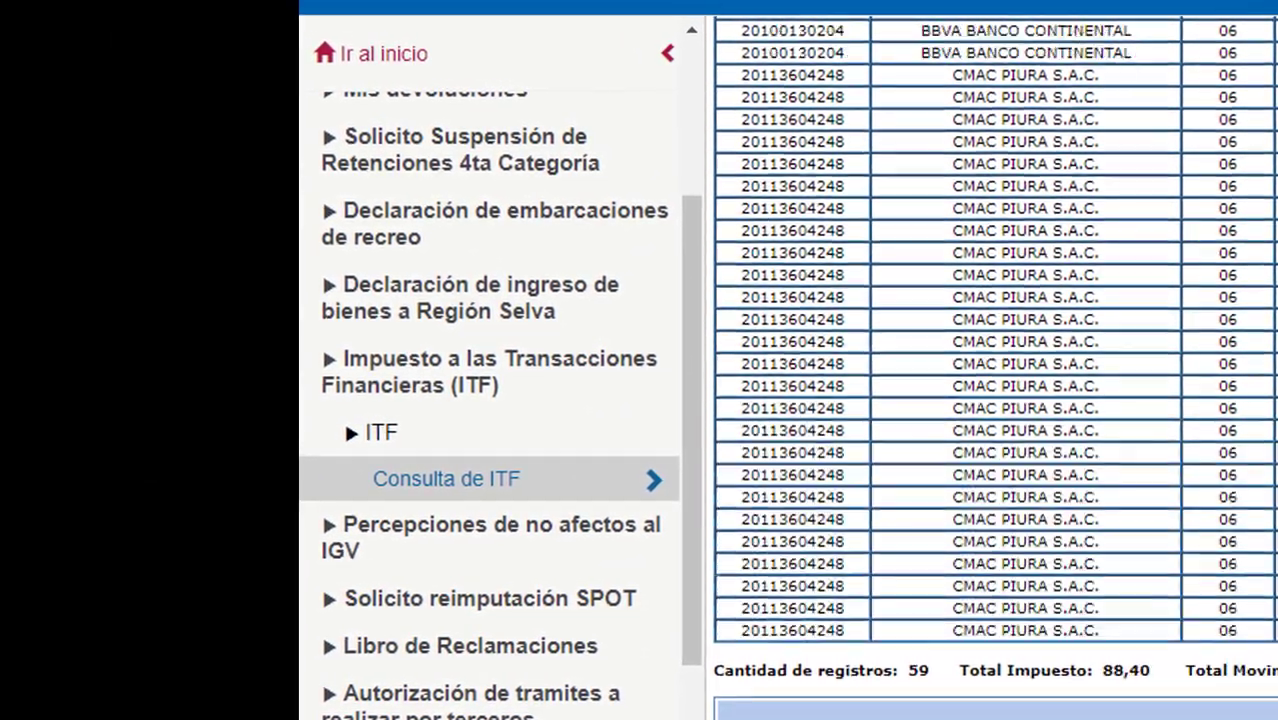
{"action": "scroll", "coordinate": [995, 400], "scroll_direction": "down", "scroll_amount": 12}
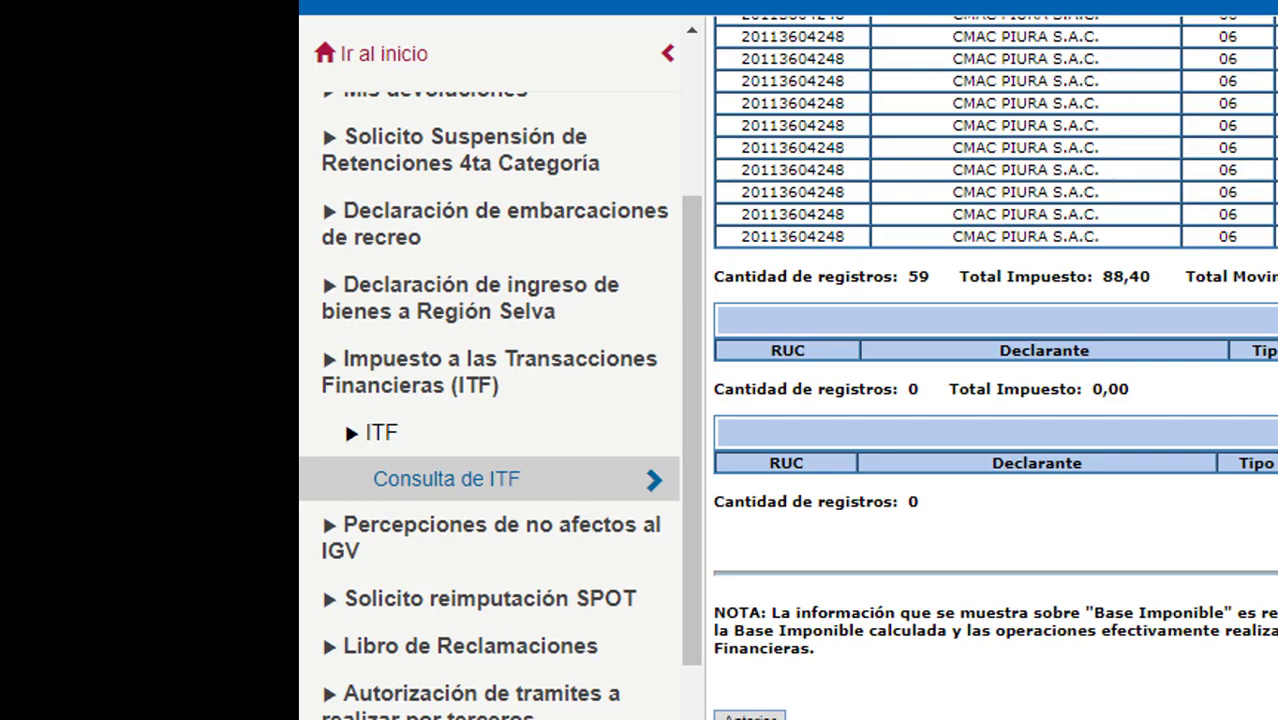
{"action": "scroll", "coordinate": [995, 400], "scroll_direction": "up", "scroll_amount": 10}
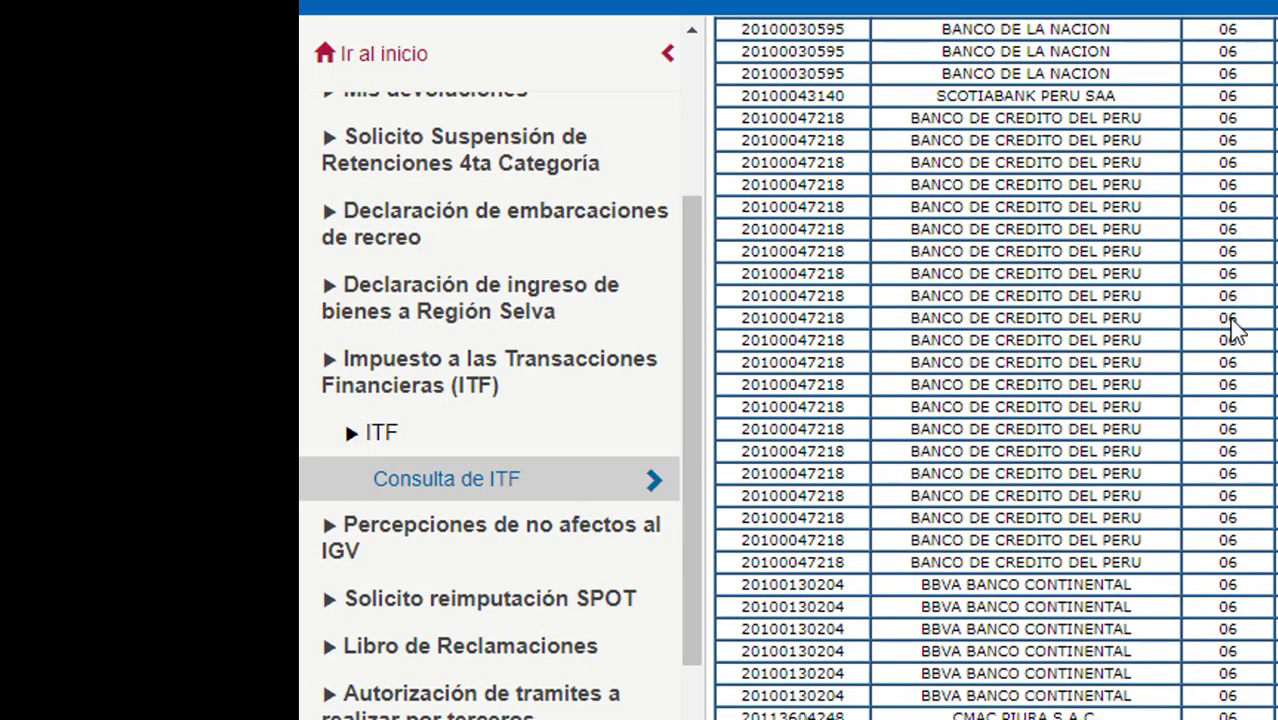
{"action": "left_click_drag", "start_coordinate": [906, 105], "coordinate": [1245, 296]}
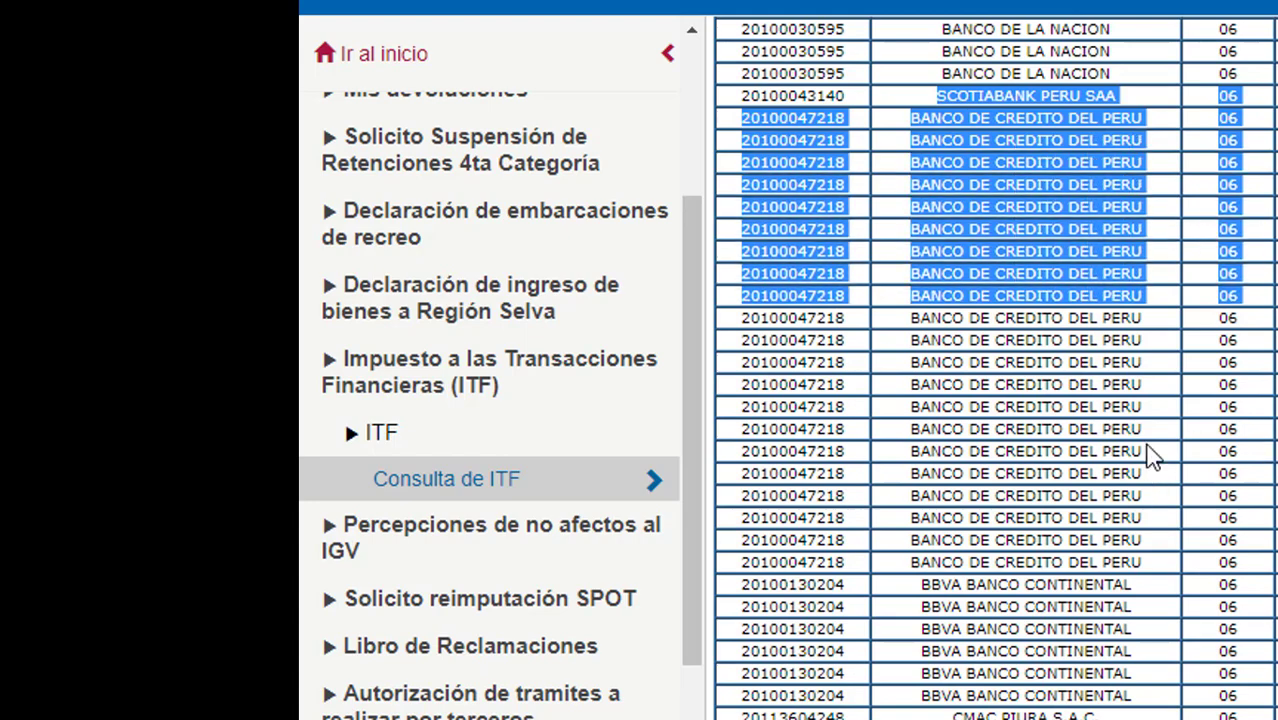
{"action": "left_click", "coordinate": [1045, 404]}
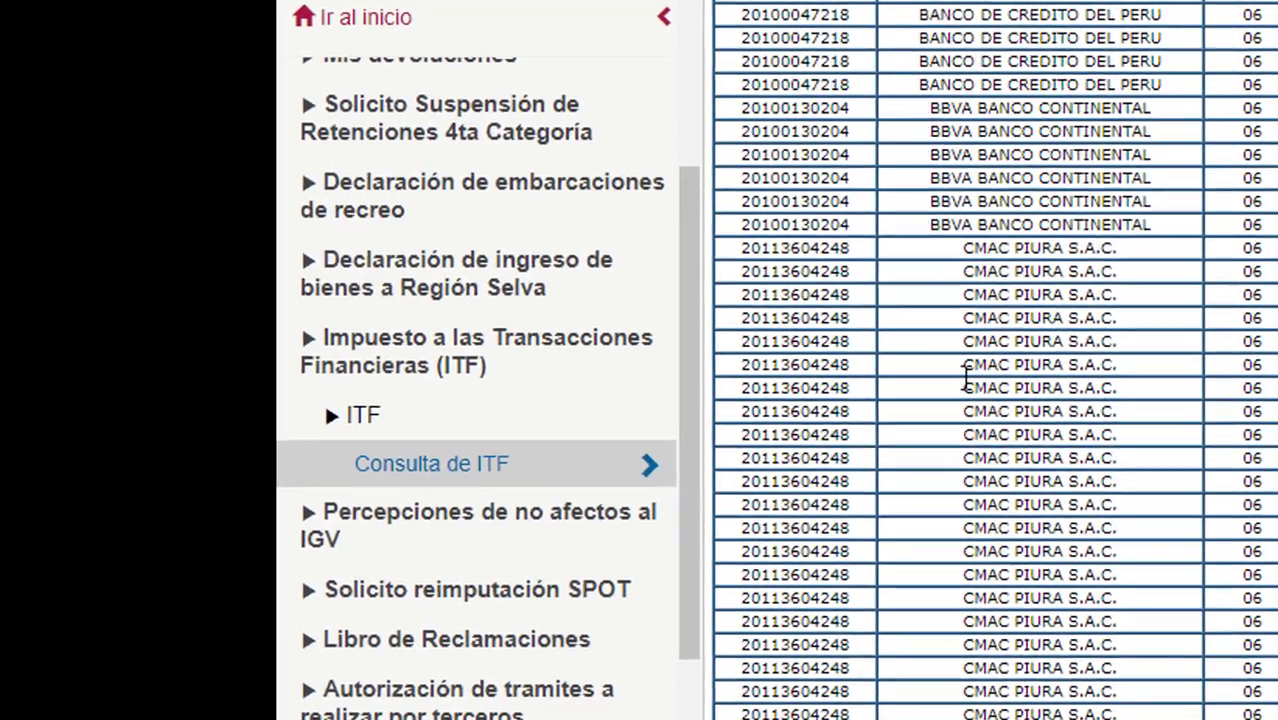
{"action": "left_click_drag", "start_coordinate": [955, 384], "coordinate": [1051, 428]}
{"action": "left_click", "coordinate": [1090, 187]}
{"action": "left_click_drag", "start_coordinate": [1024, 162], "coordinate": [1132, 250]}
{"action": "scroll", "coordinate": [994, 360], "scroll_direction": "up", "scroll_amount": 5}
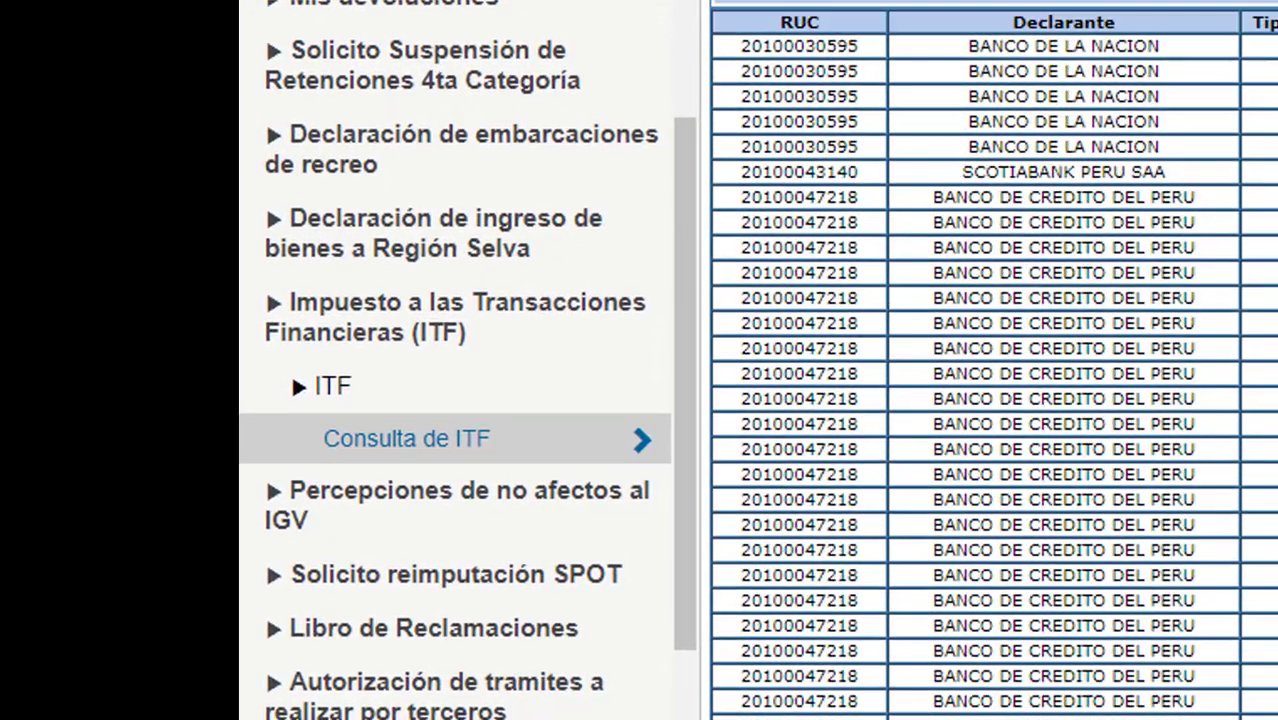
{"action": "left_click_drag", "start_coordinate": [989, 75], "coordinate": [1165, 125]}
{"action": "scroll", "coordinate": [1165, 125], "scroll_direction": "down", "scroll_amount": 8}
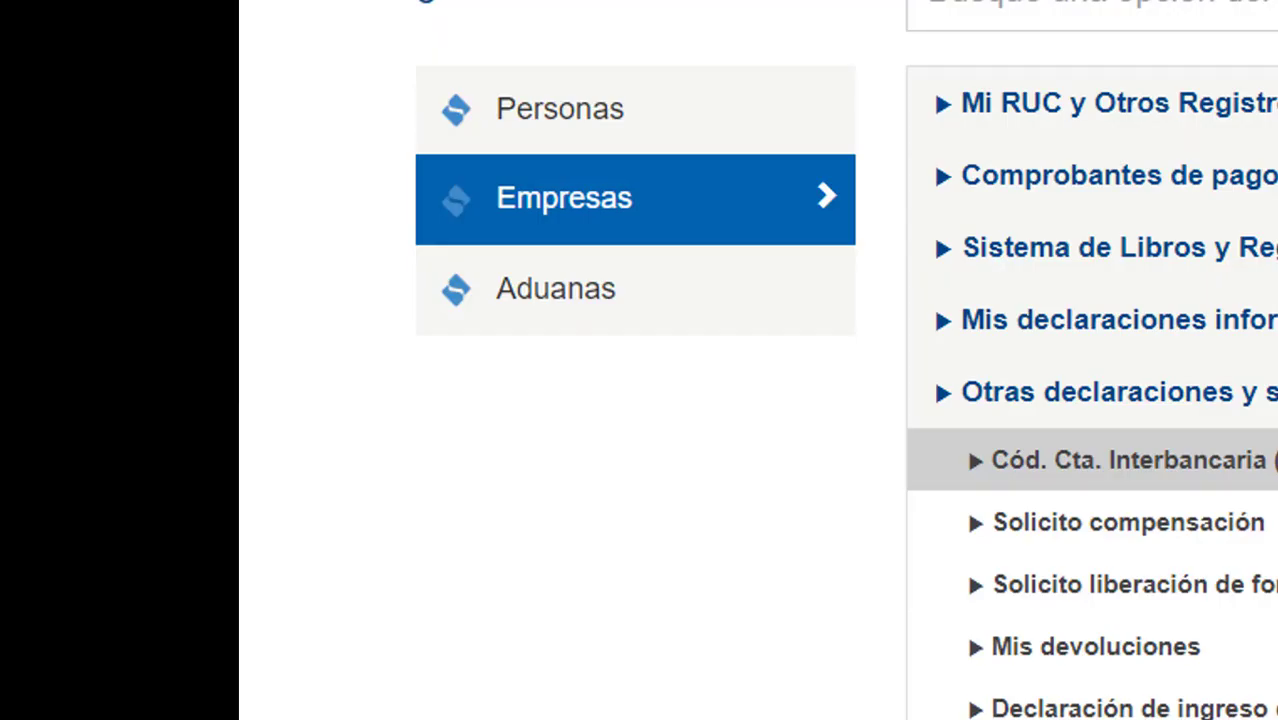
{"action": "scroll", "coordinate": [1218, 471], "scroll_direction": "down", "scroll_amount": 5}
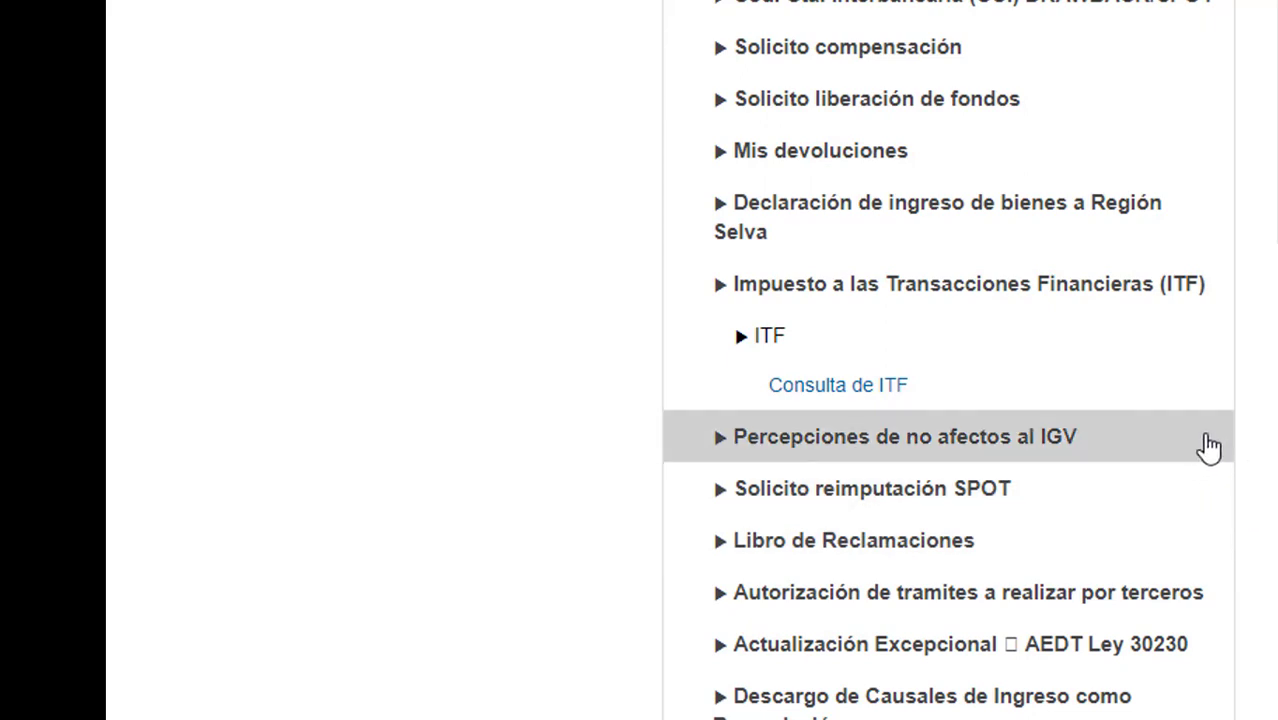
Go through Sistema de Libros y Registros Electrónicos > Programa de Libros Electrónicos - PLE to Consulta de Libros Generados Electronicos PLE.
{"action": "scroll", "coordinate": [1215, 480], "scroll_direction": "down", "scroll_amount": 3}
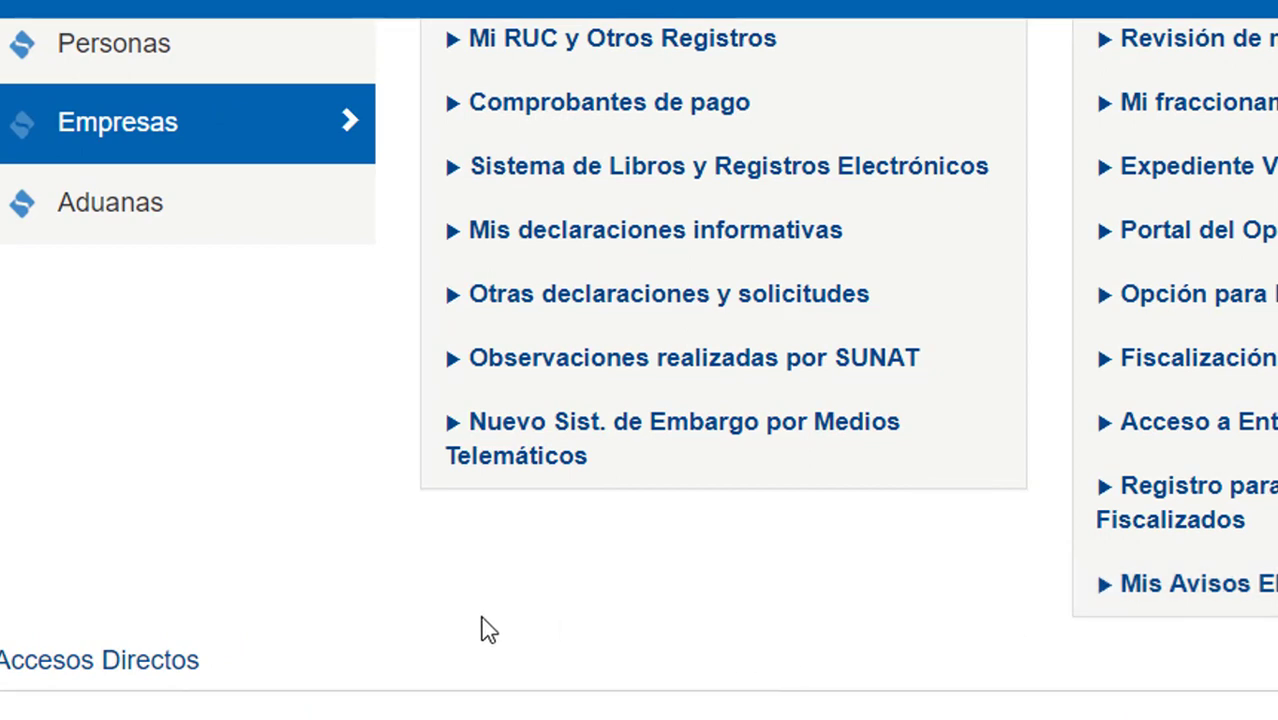
{"action": "scroll", "coordinate": [623, 628], "scroll_direction": "up", "scroll_amount": 2}
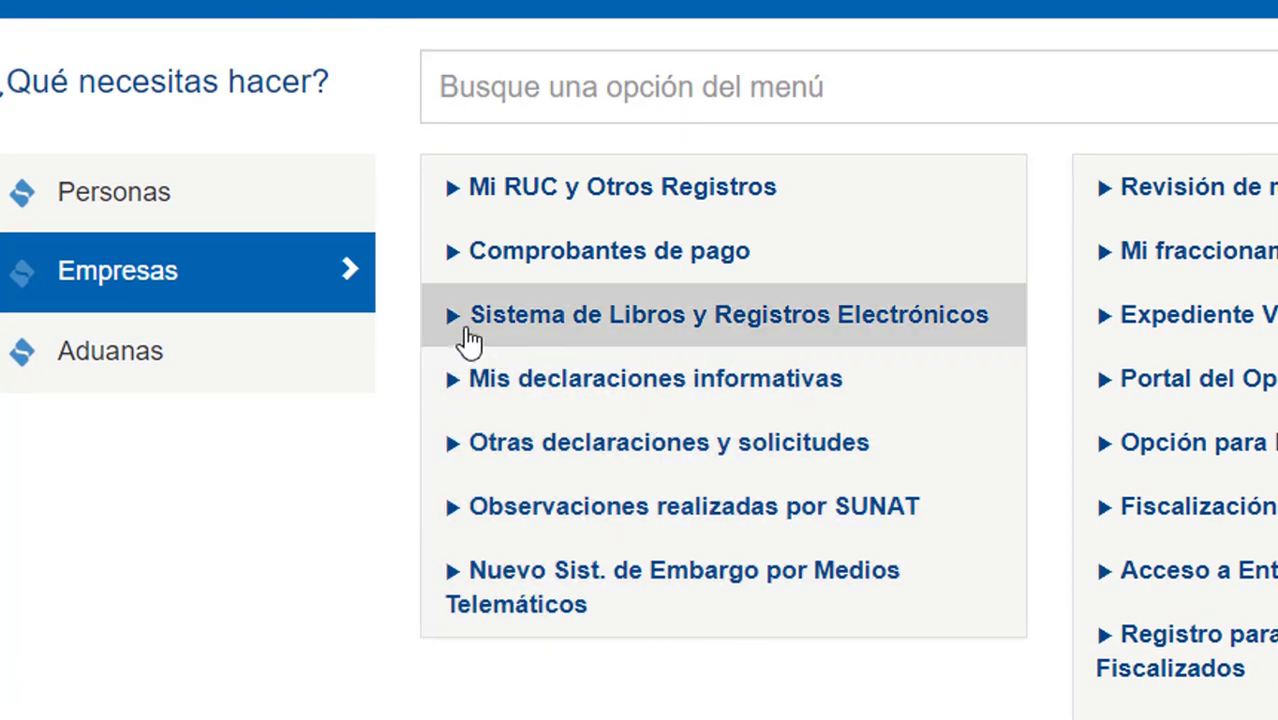
{"action": "left_click", "coordinate": [455, 322]}
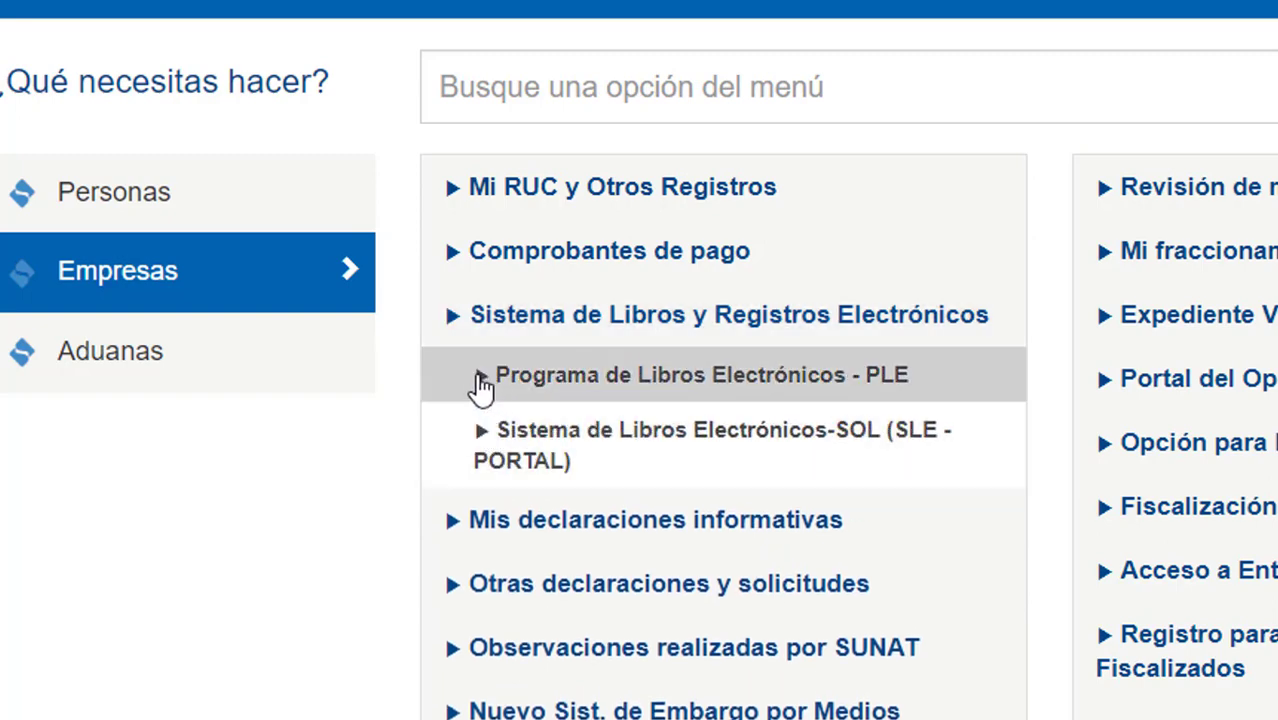
{"action": "left_click", "coordinate": [481, 385]}
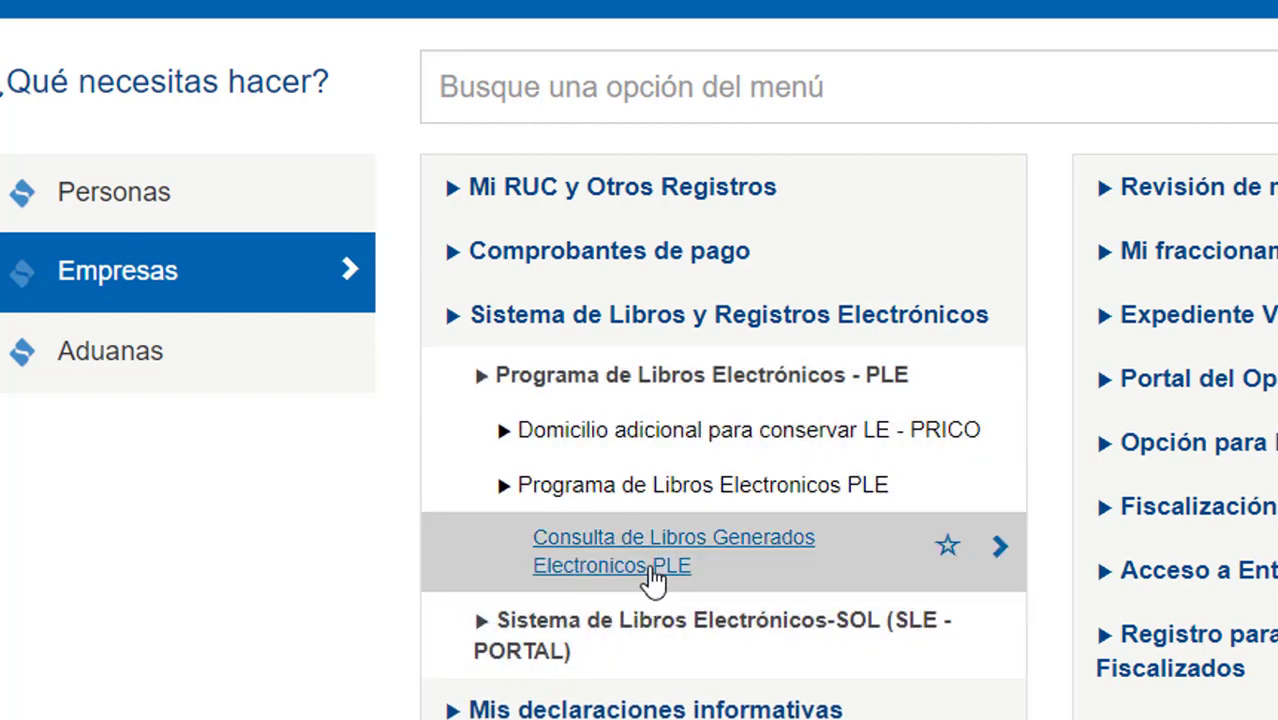
{"action": "left_click", "coordinate": [652, 578]}
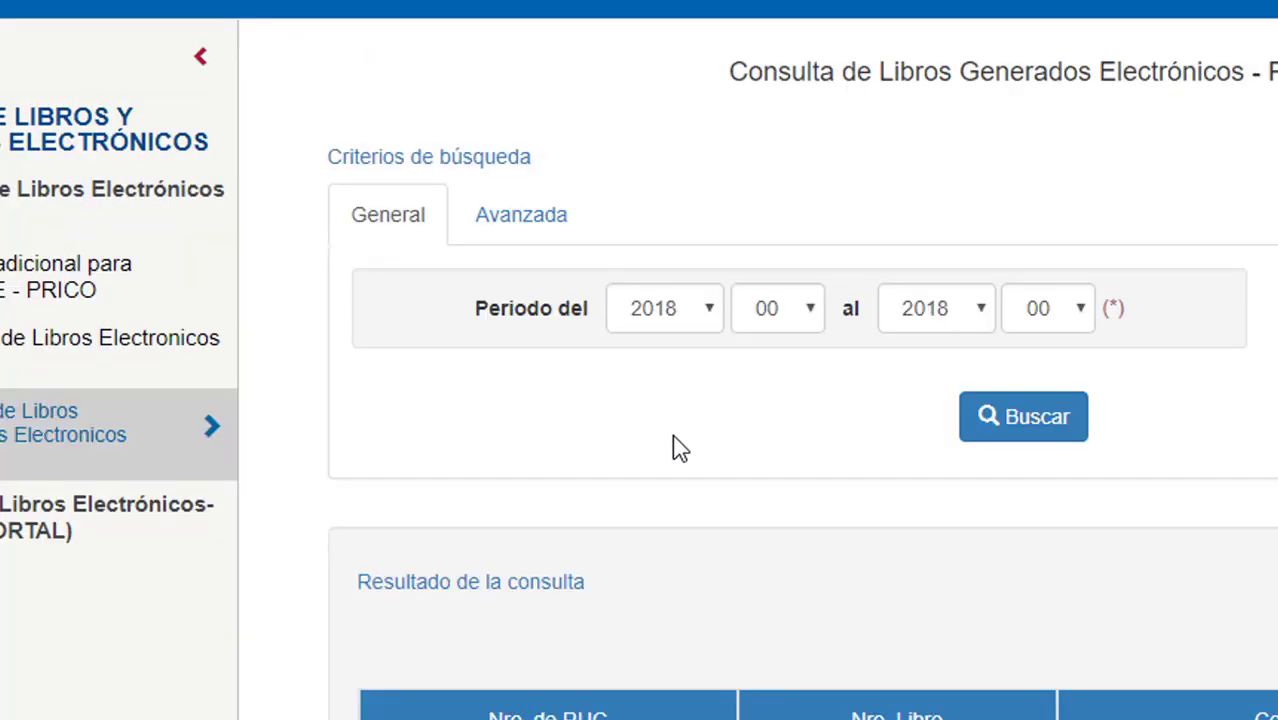
Set the query period from 2018/01 to 2018/08.
{"action": "left_click", "coordinate": [805, 310]}
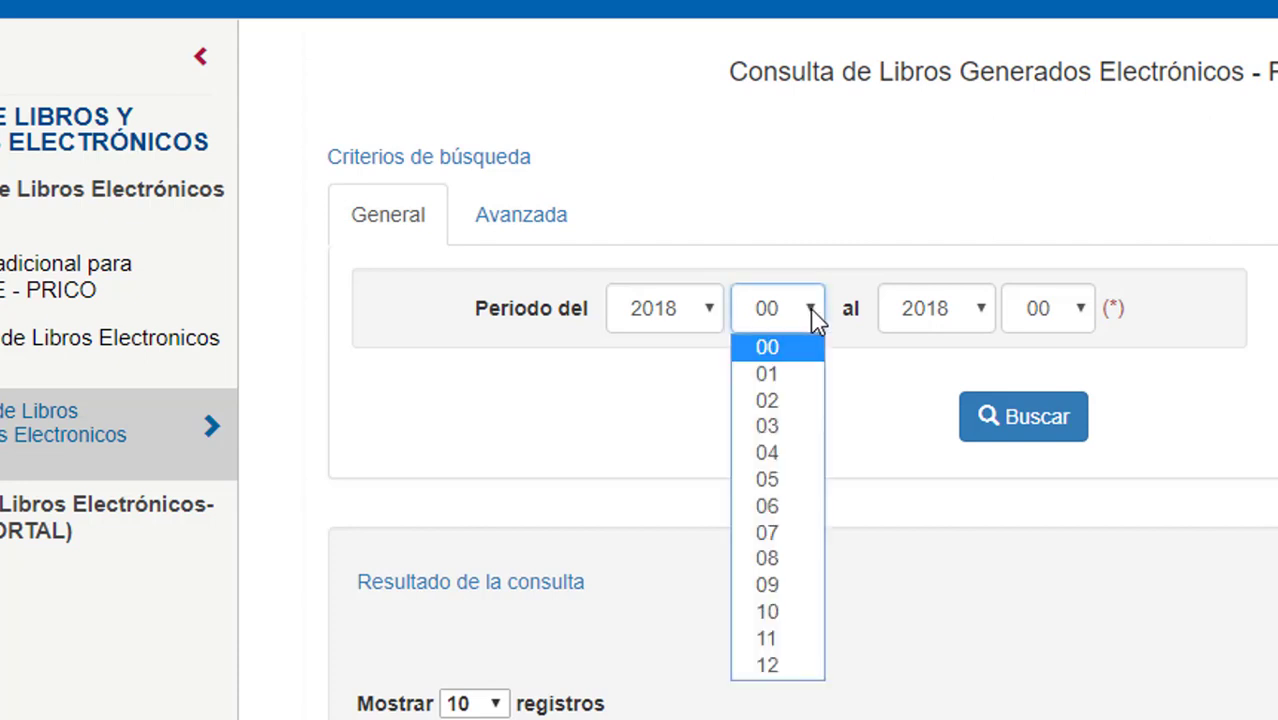
{"action": "left_click", "coordinate": [788, 378]}
{"action": "left_click", "coordinate": [985, 305]}
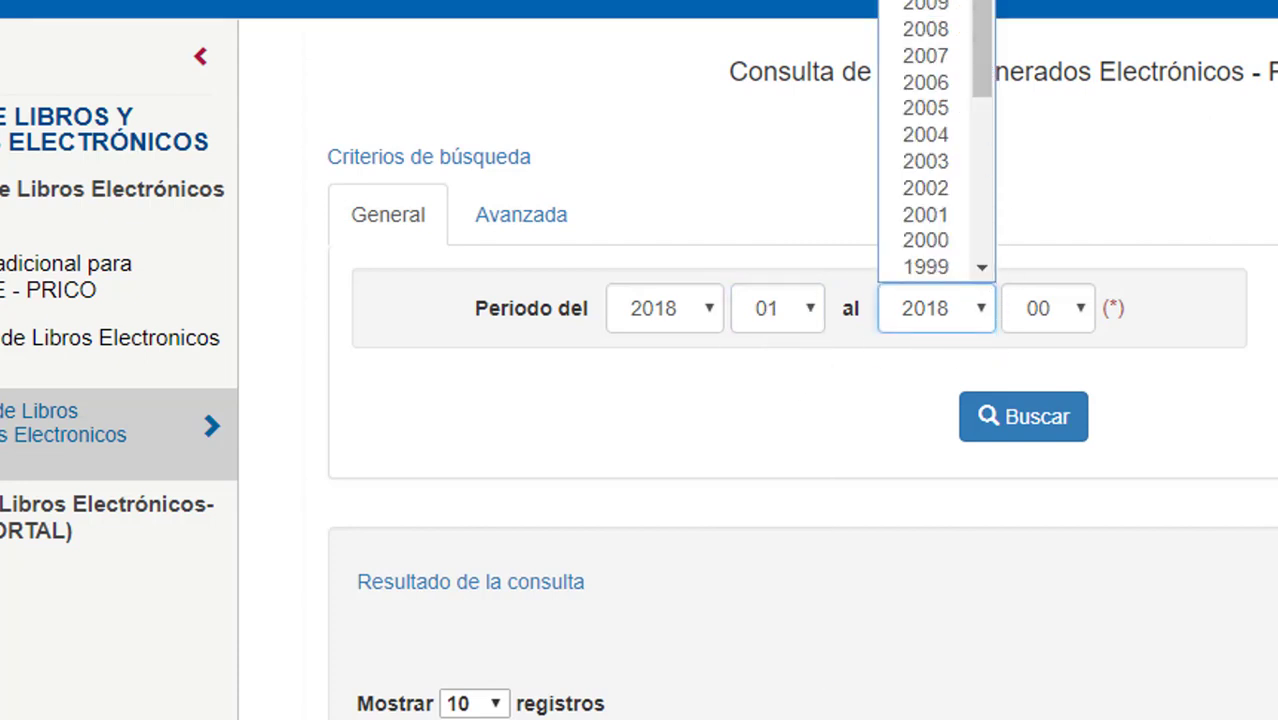
{"action": "left_click", "coordinate": [1101, 345]}
{"action": "left_click", "coordinate": [1087, 312]}
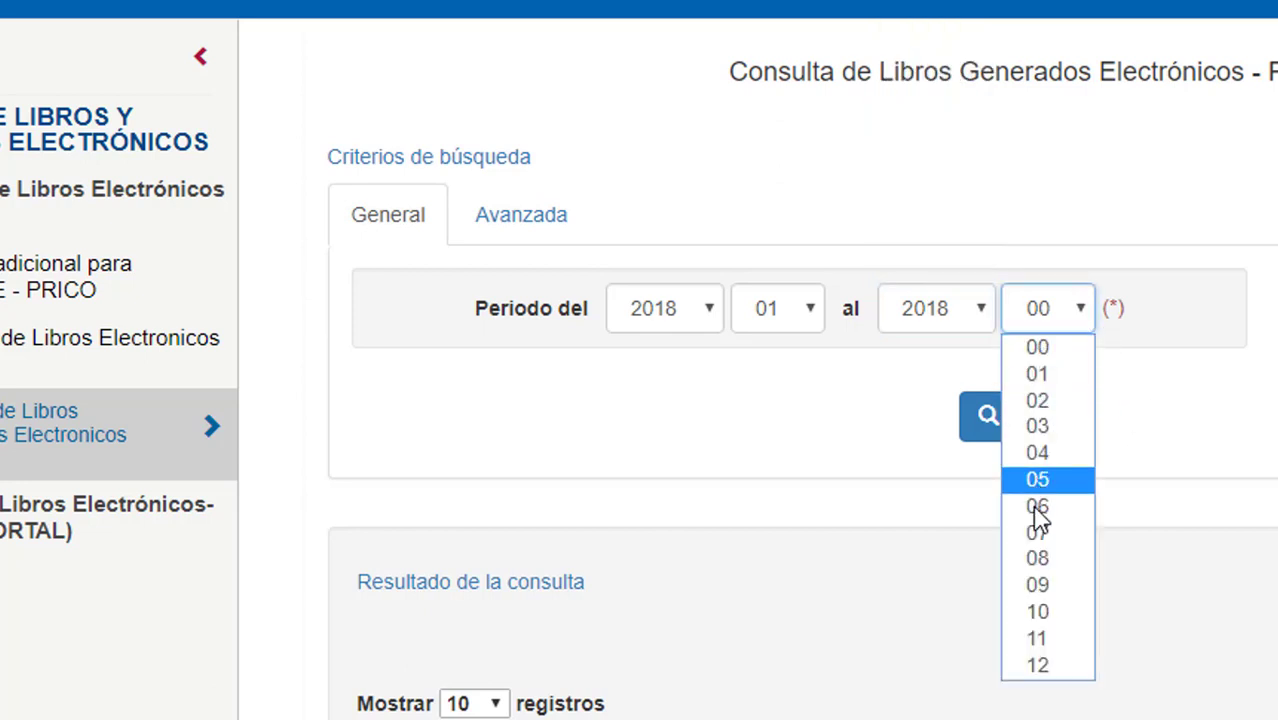
{"action": "left_click", "coordinate": [1050, 558]}
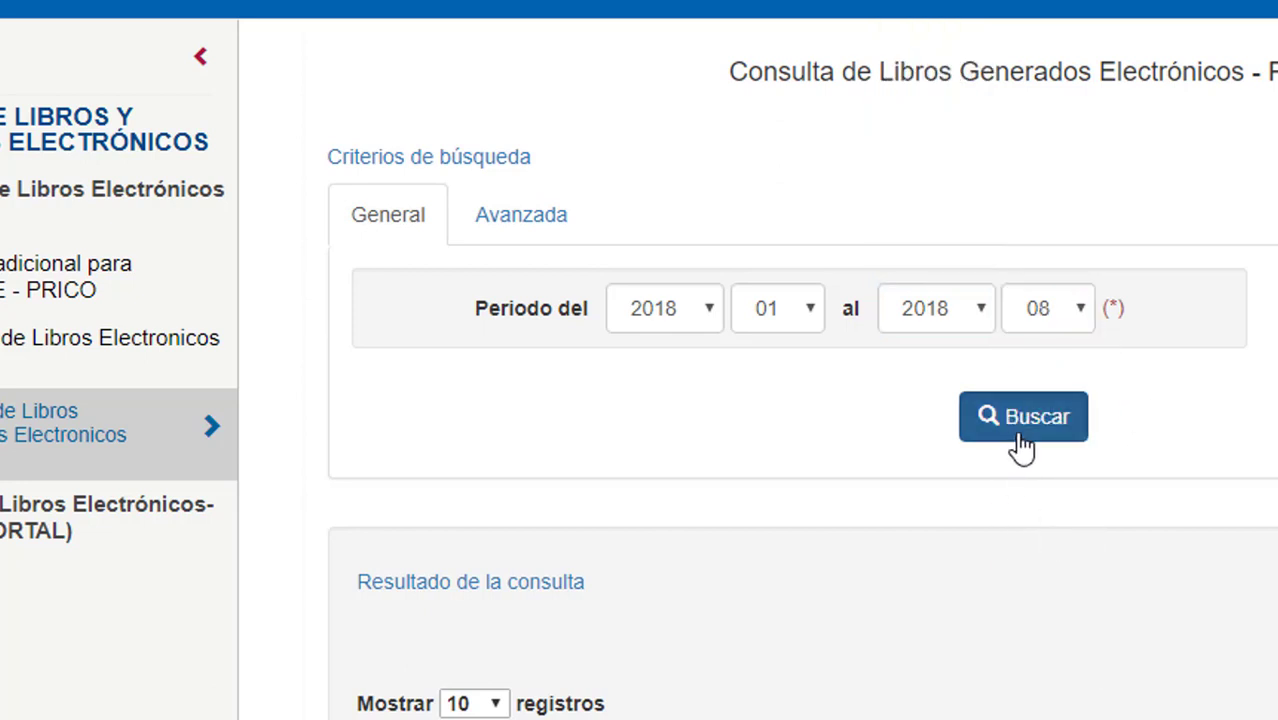
Search the period's generated books and open a listed book's PDF reception receipt.
{"action": "left_click", "coordinate": [1022, 448]}
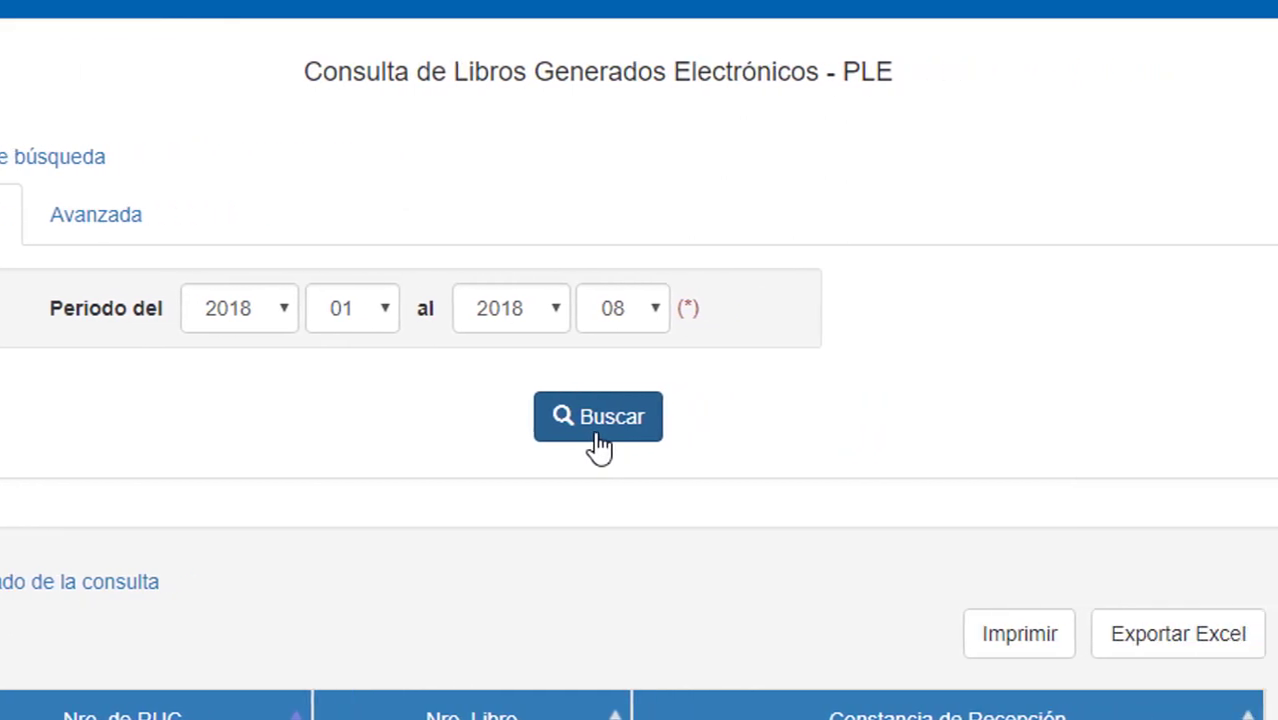
{"action": "scroll", "coordinate": [614, 447], "scroll_direction": "down", "scroll_amount": 3}
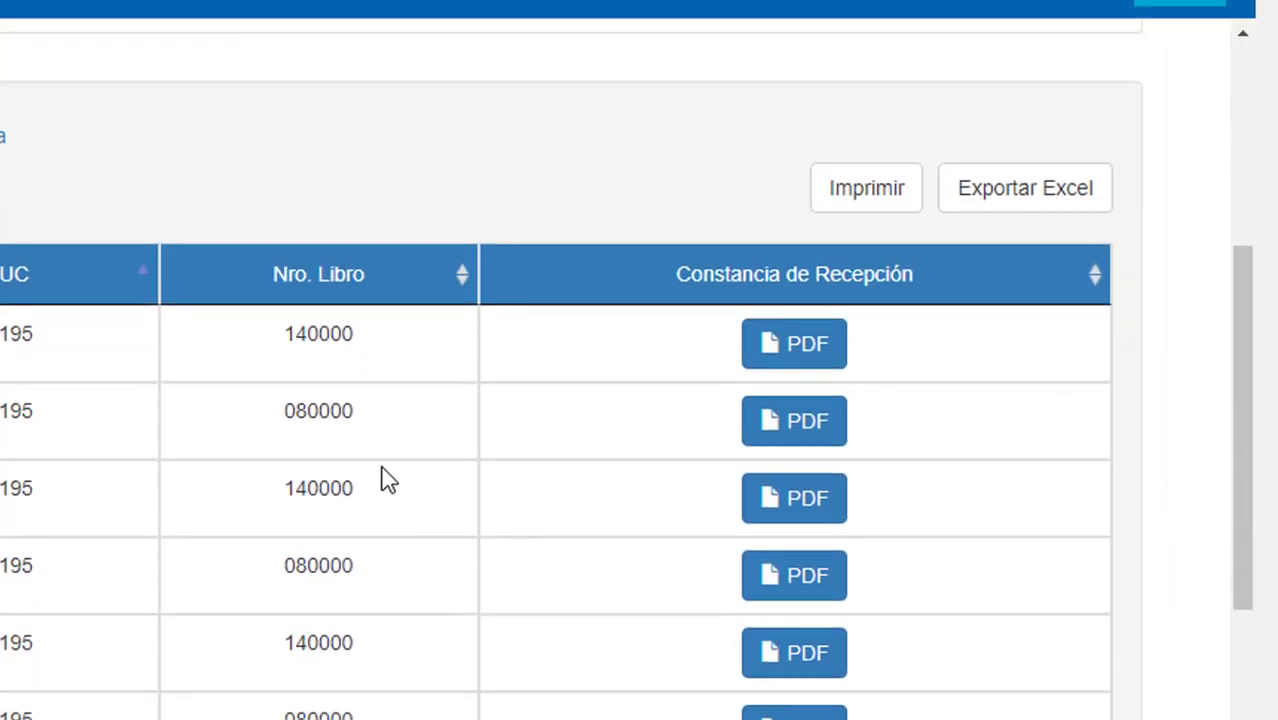
{"action": "left_click", "coordinate": [819, 352]}
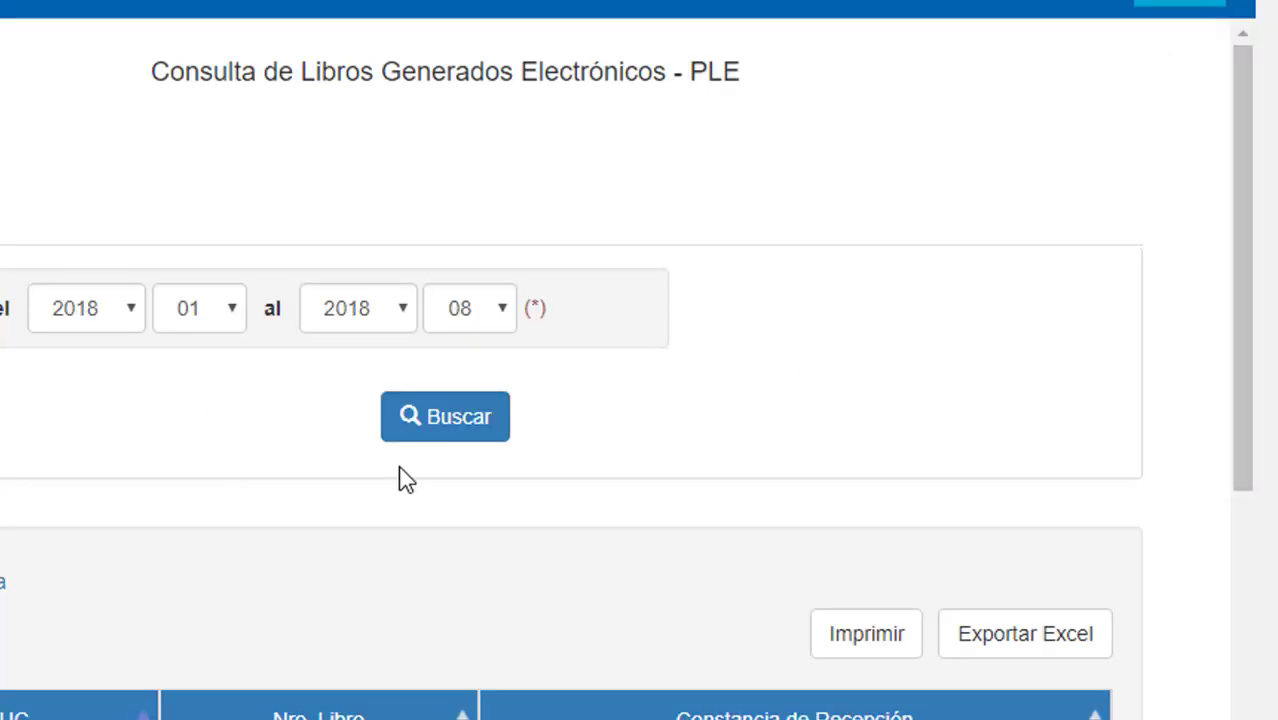
Switch to the Avanzada search and keep the Indicador set to Fuera de plazo.
{"action": "left_click", "coordinate": [31, 243]}
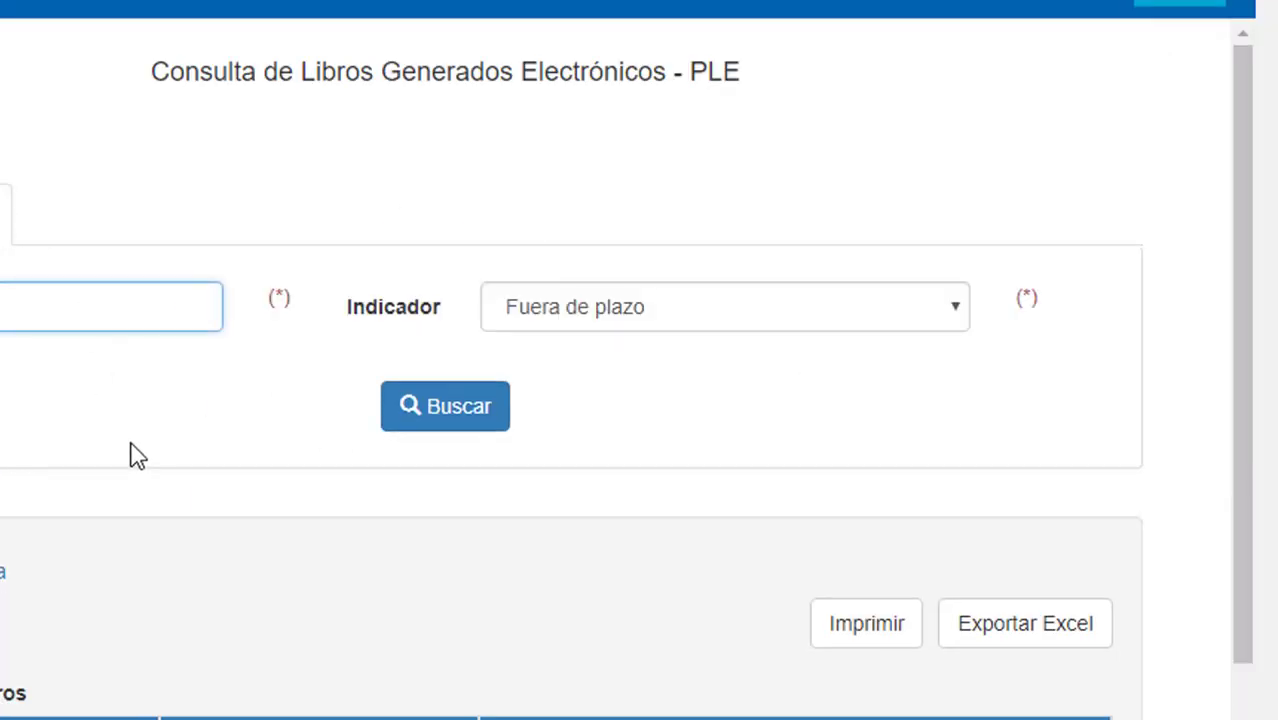
{"action": "scroll", "coordinate": [138, 446], "scroll_direction": "down", "scroll_amount": 1}
{"action": "left_click", "coordinate": [657, 196]}
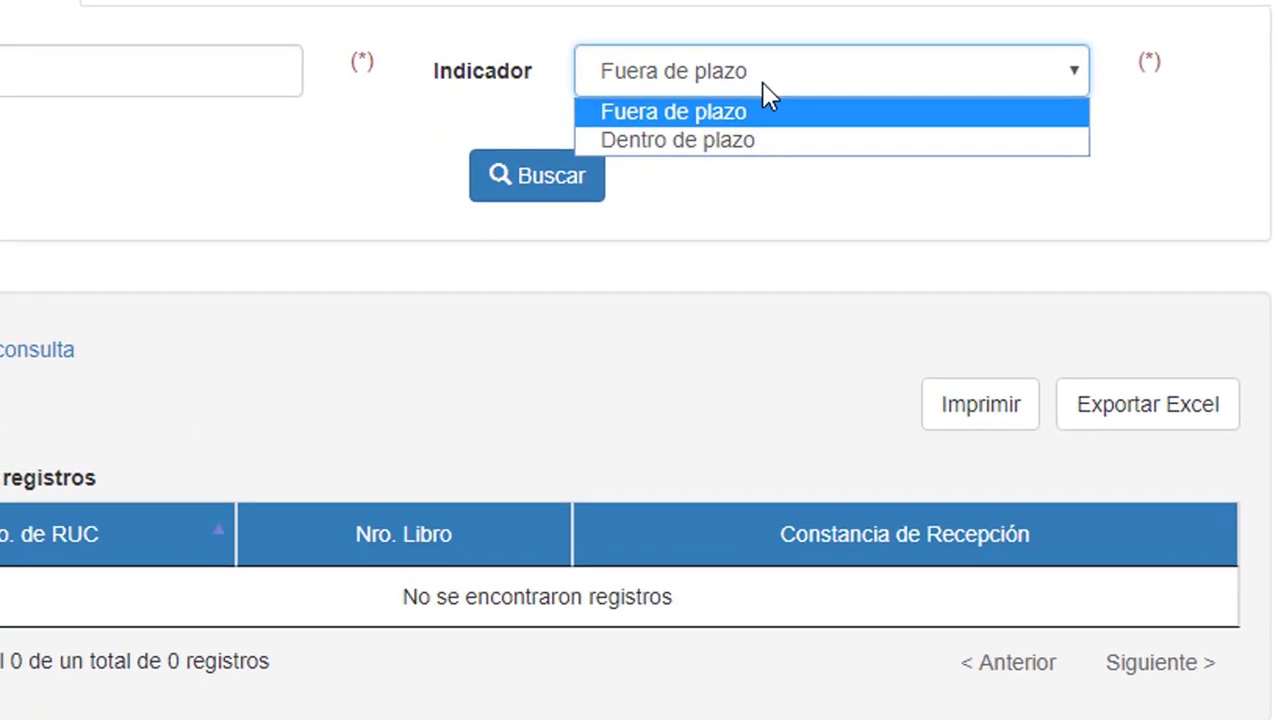
{"action": "left_click", "coordinate": [245, 168]}
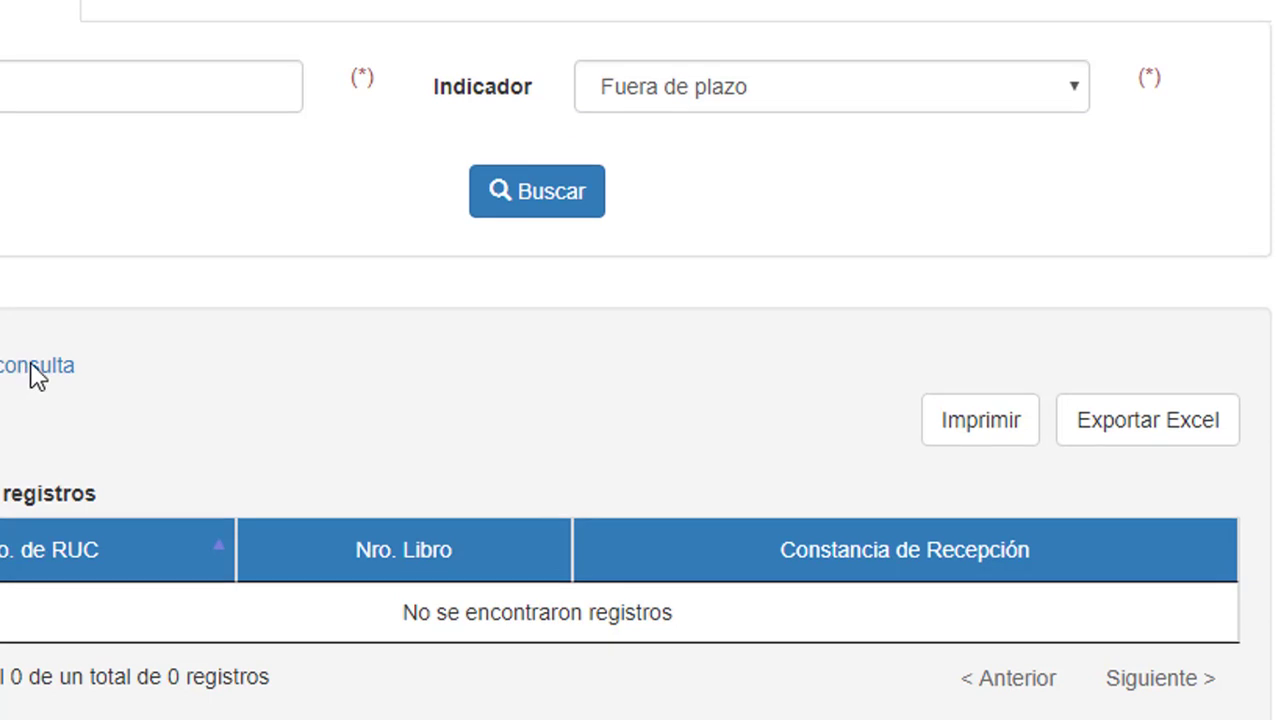
{"action": "scroll", "coordinate": [110, 373], "scroll_direction": "up", "scroll_amount": 2}
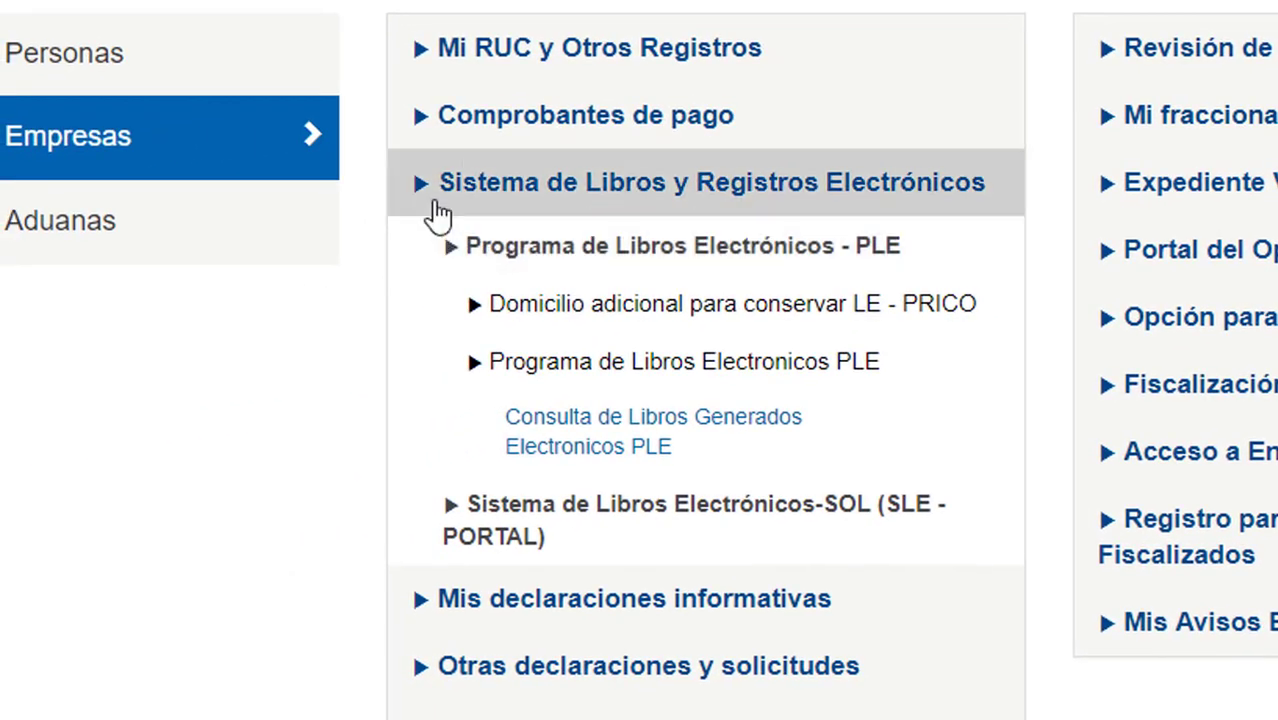
Collapse Sistema de Libros y Registros Electrónicos and check the Accesos Directos shortcuts below.
{"action": "left_click", "coordinate": [428, 204]}
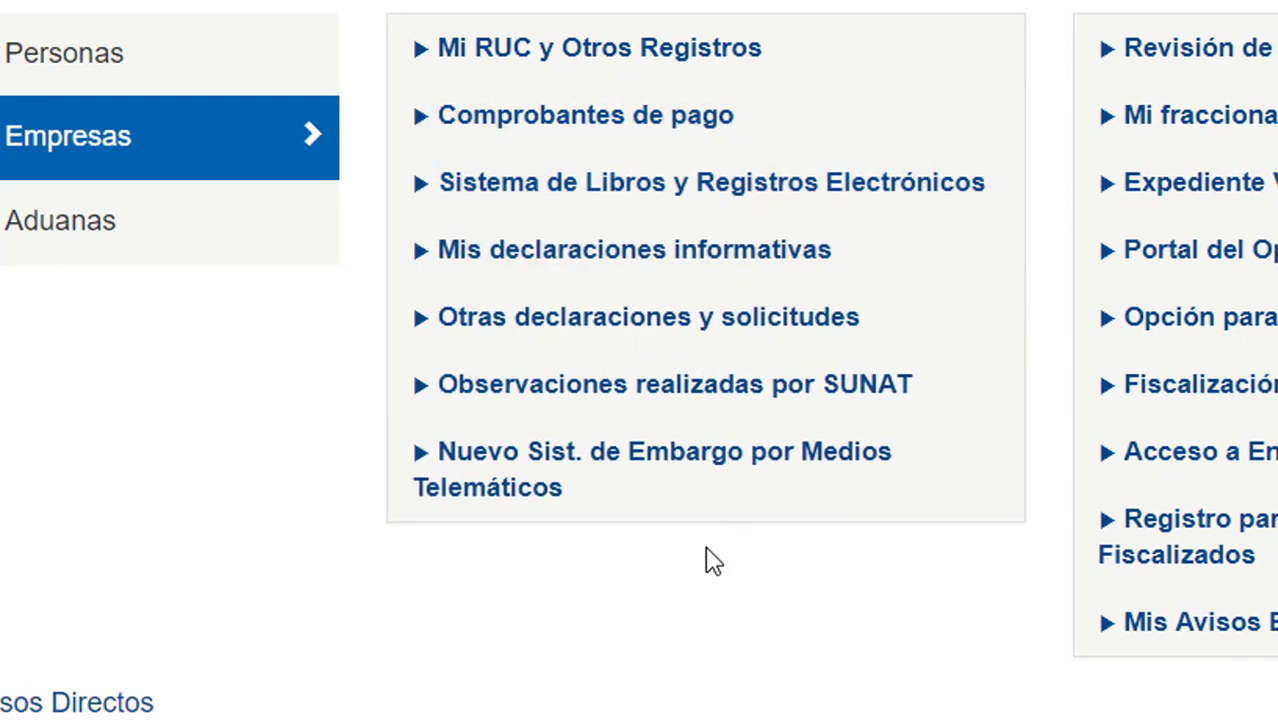
{"action": "scroll", "coordinate": [713, 560], "scroll_direction": "down", "scroll_amount": 6}
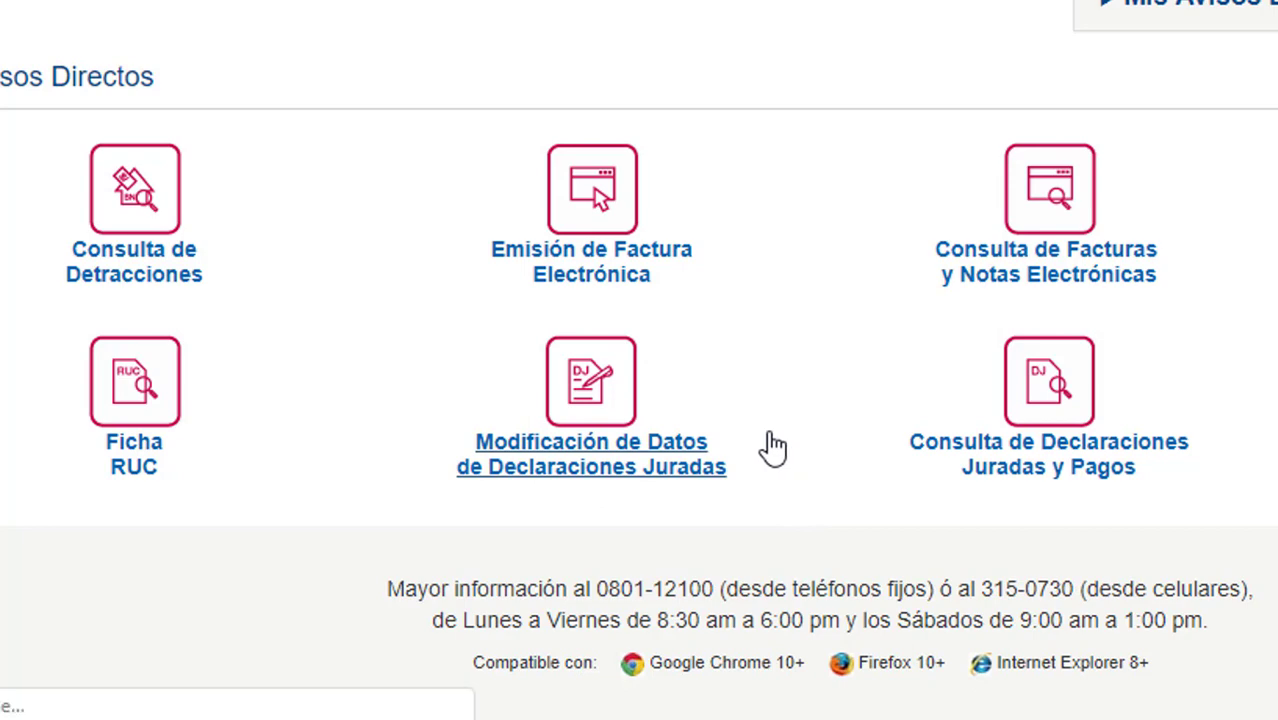
{"action": "scroll", "coordinate": [775, 447], "scroll_direction": "up", "scroll_amount": 5}
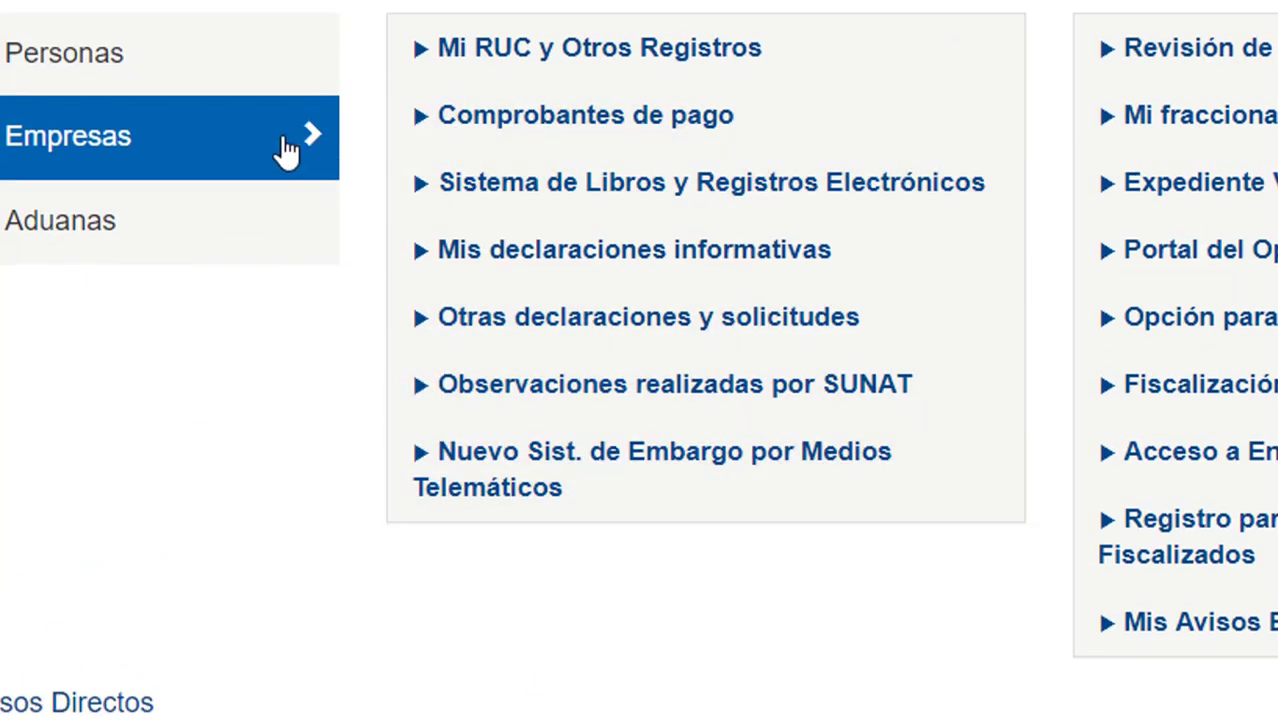